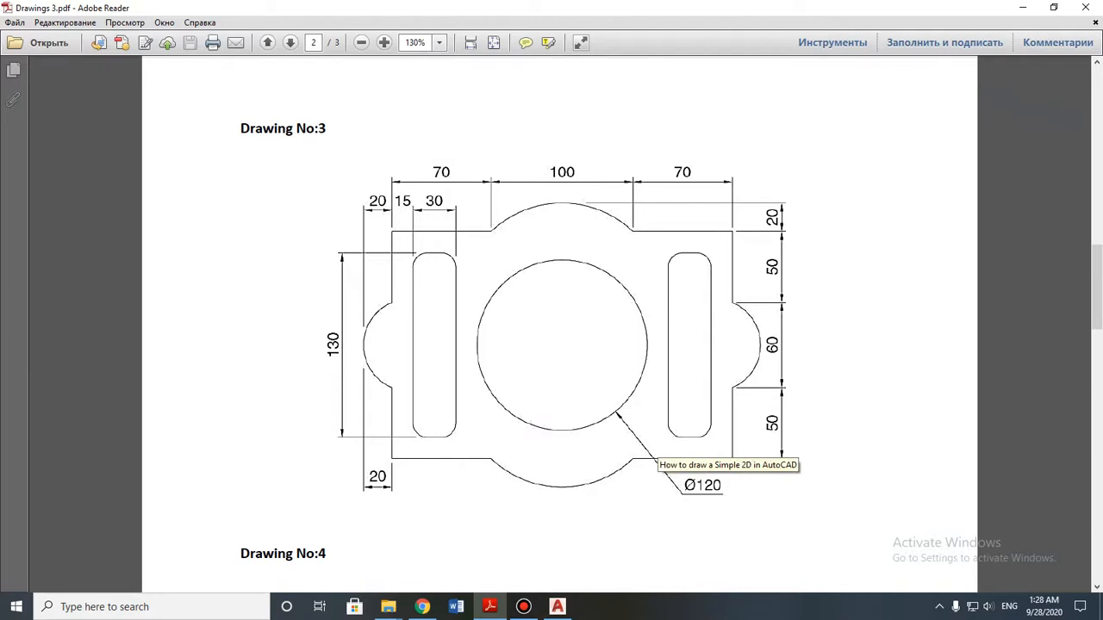
Step: Look over Drawing No:3 in the PDF, switch to AutoCAD and start a new blank drawing
scroll(655, 448, down, 2)
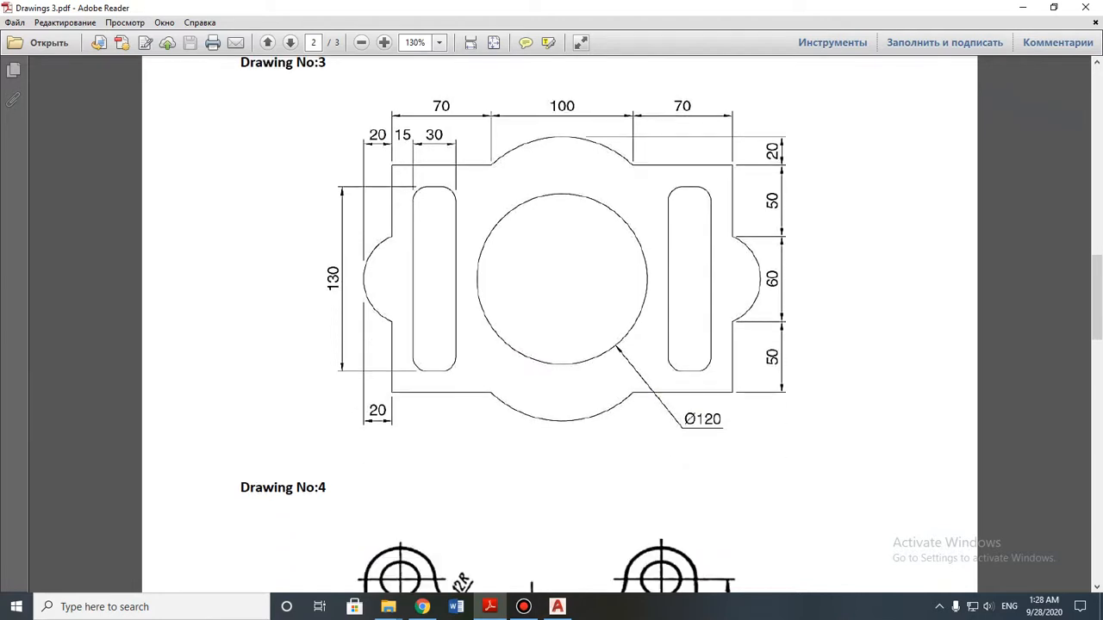
scroll(655, 448, up, 4)
scroll(560, 344, down, 2)
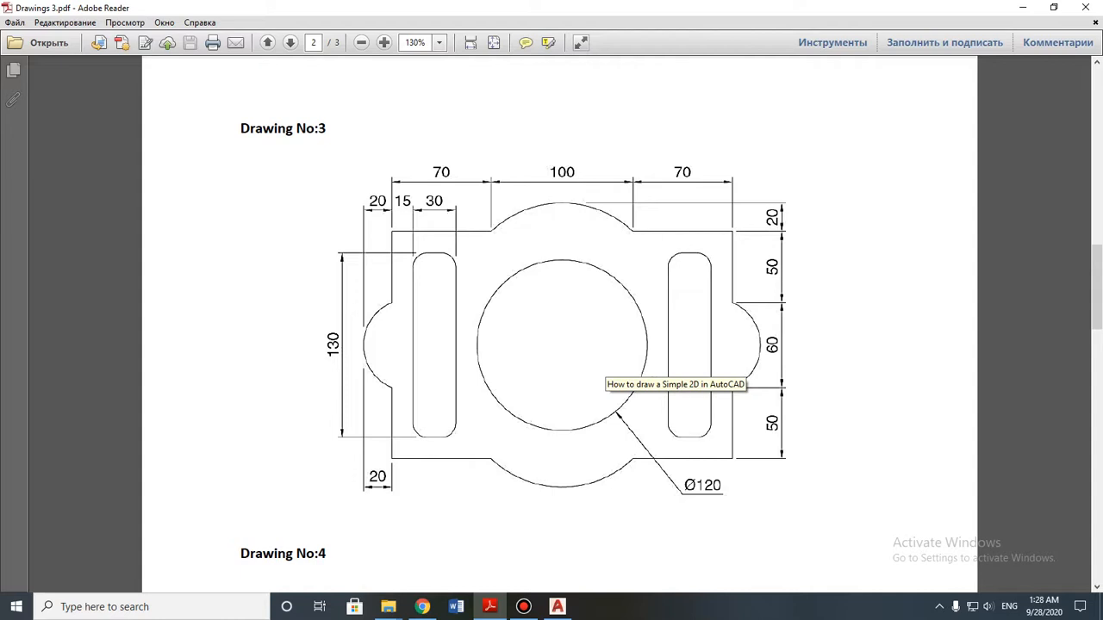
click(1022, 7)
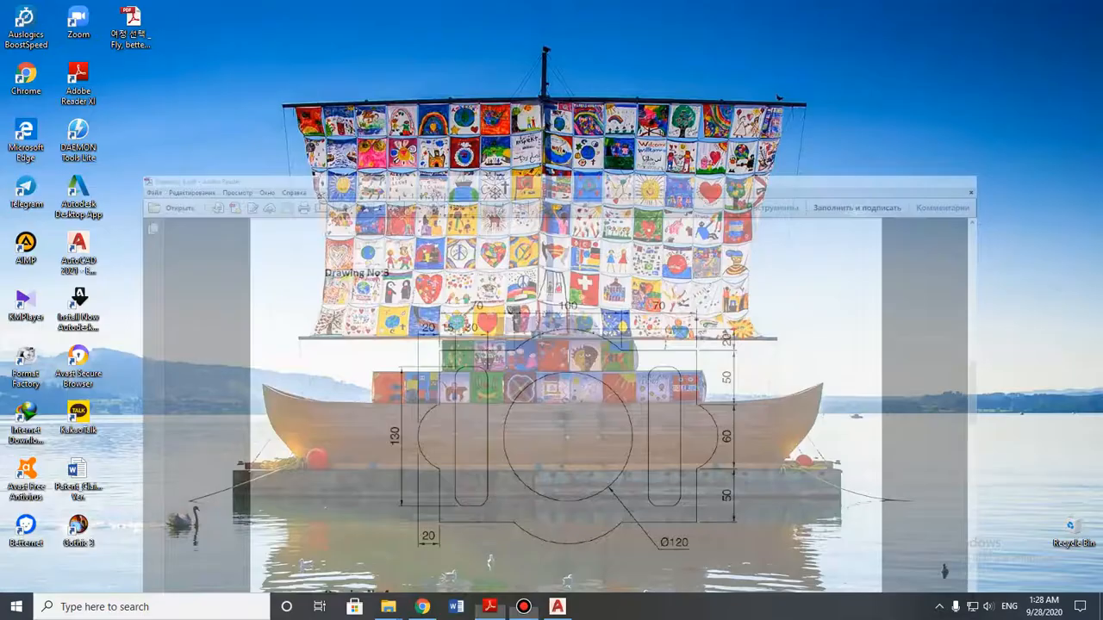
click(557, 605)
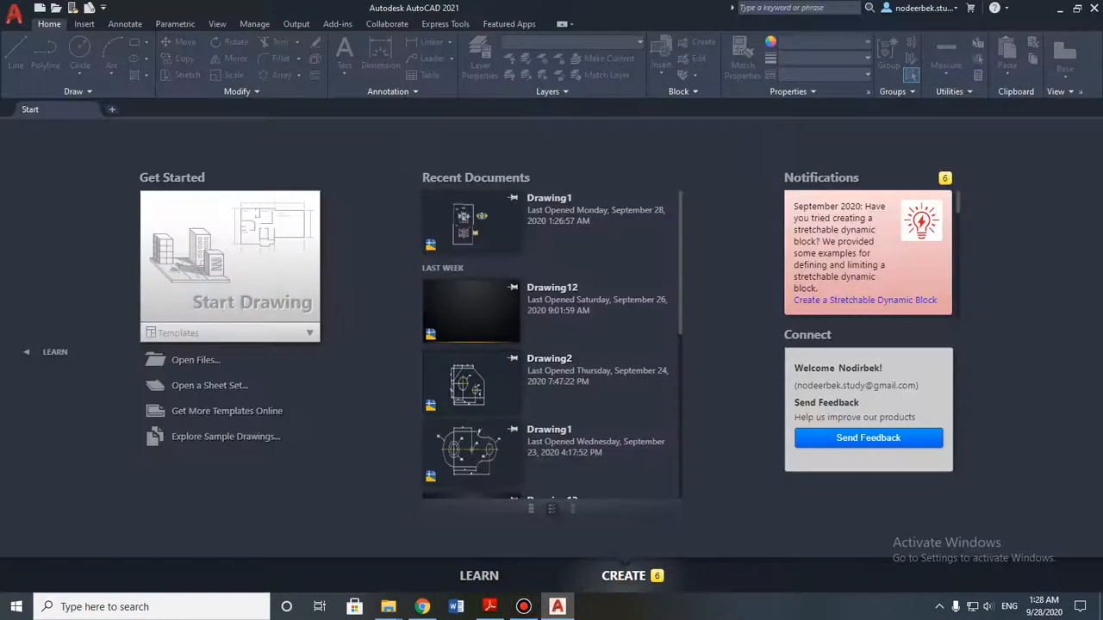
click(230, 257)
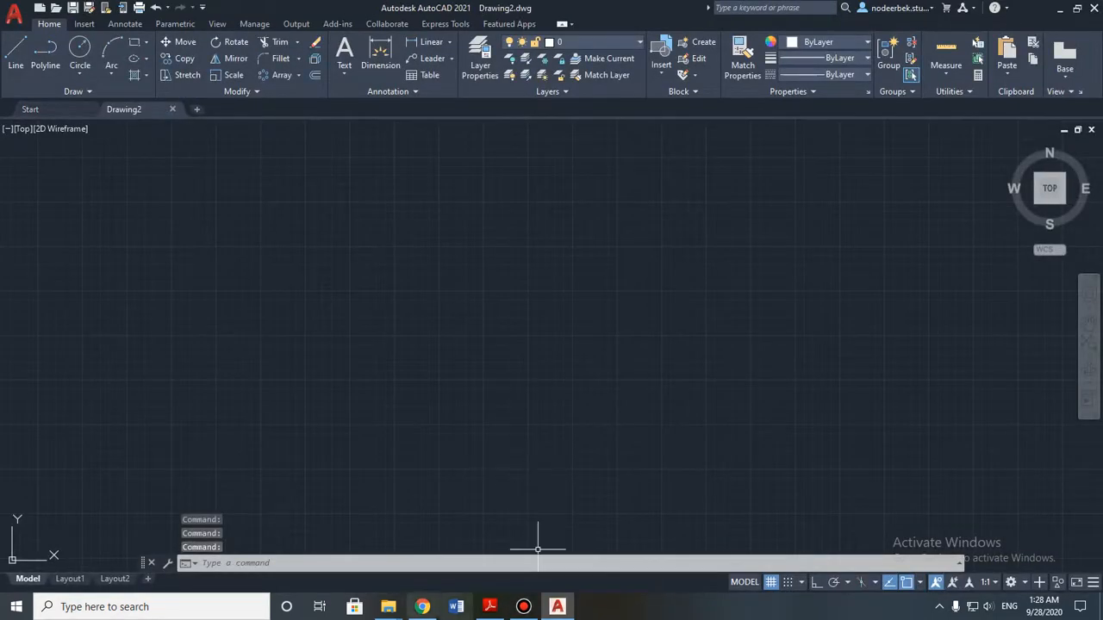
Step: Check the dimensions of Drawing No:3 in the PDF reader and return to AutoCAD
click(388, 606)
click(443, 549)
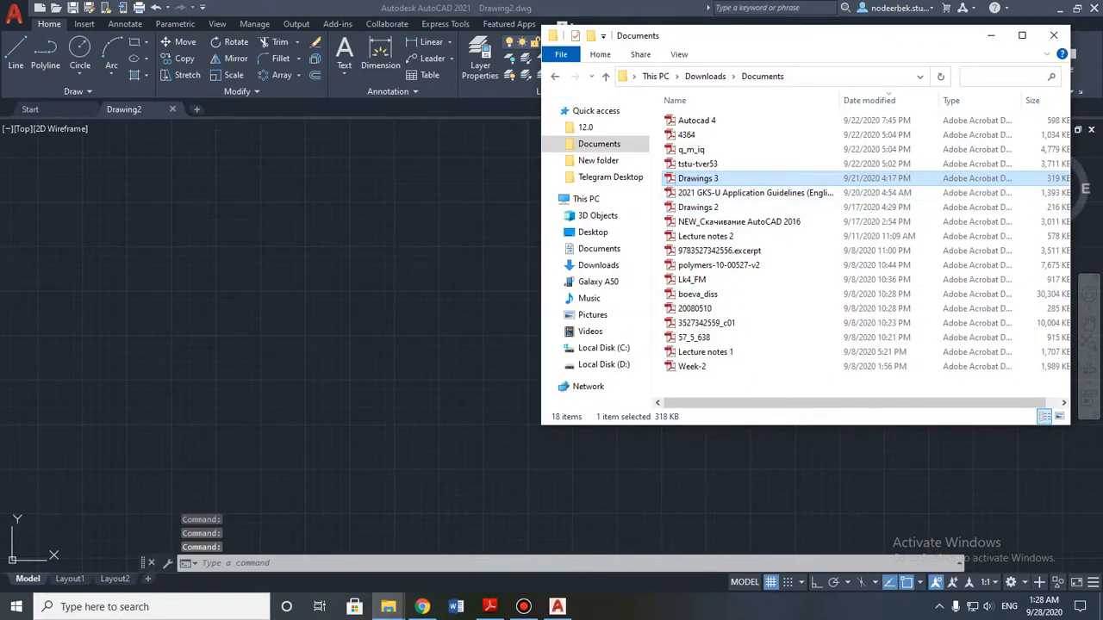
click(490, 607)
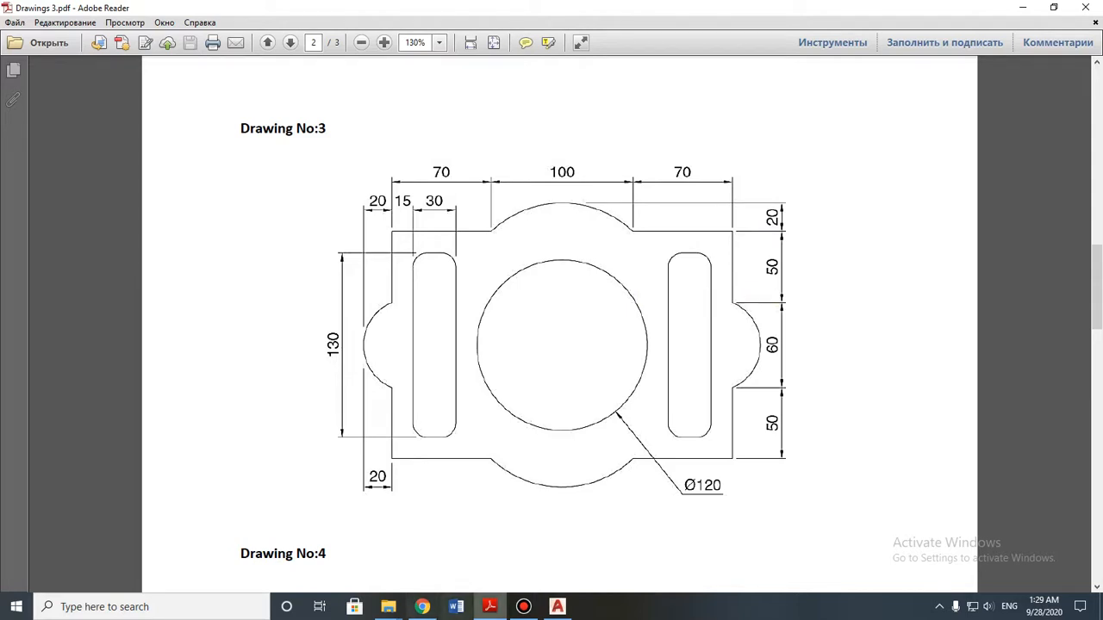
click(557, 607)
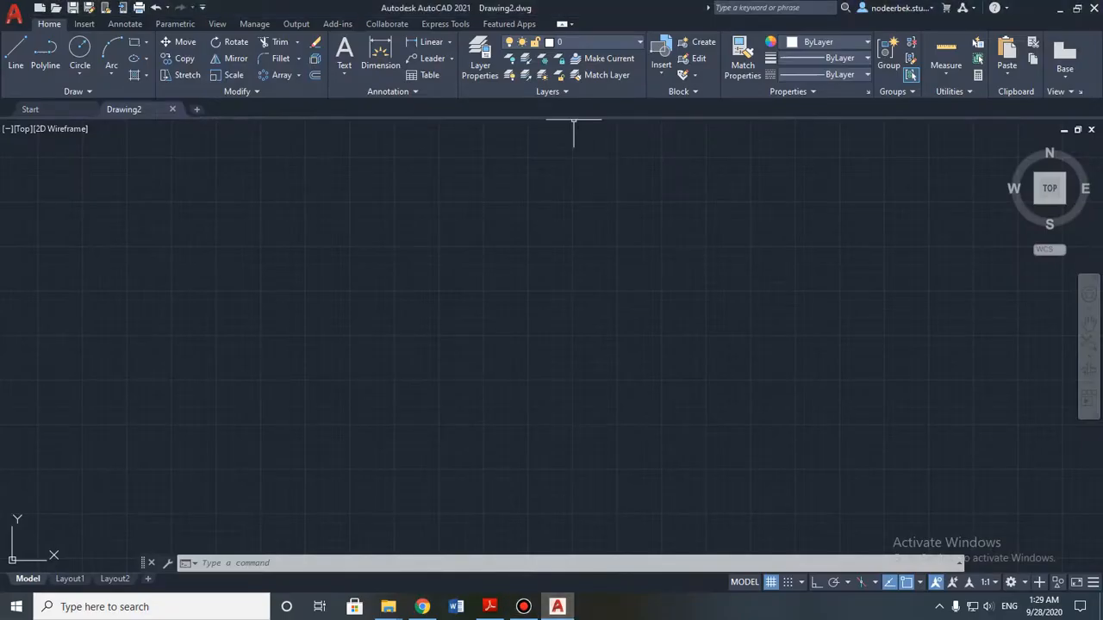
Step: Turn on Ortho mode and draw a horizontal line 250 units long in the empty drawing
click(16, 51)
click(544, 347)
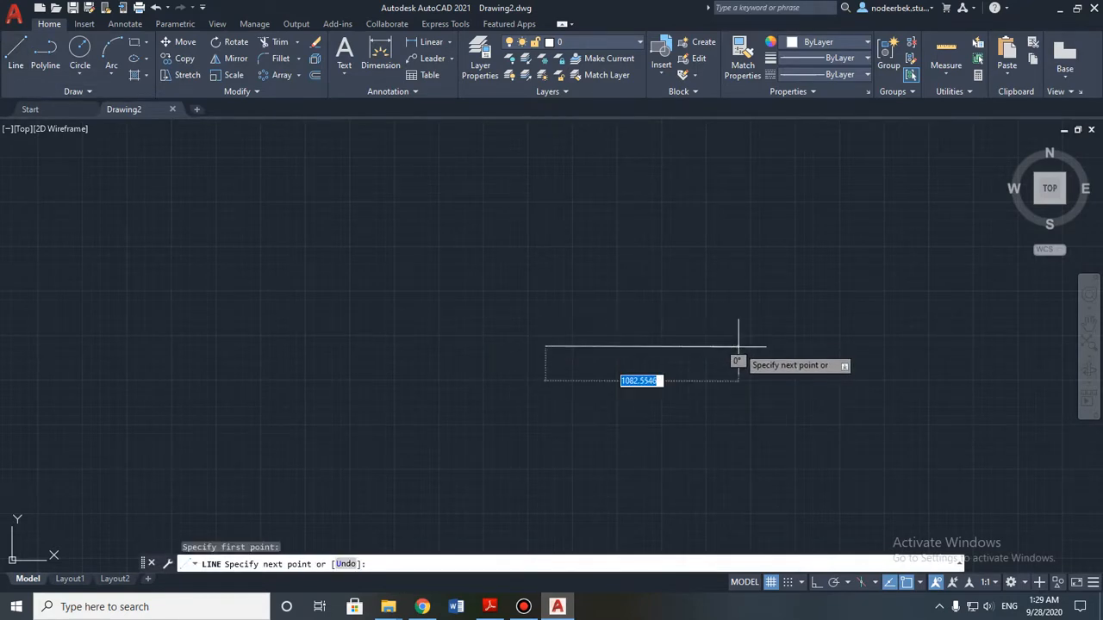
key(F8)
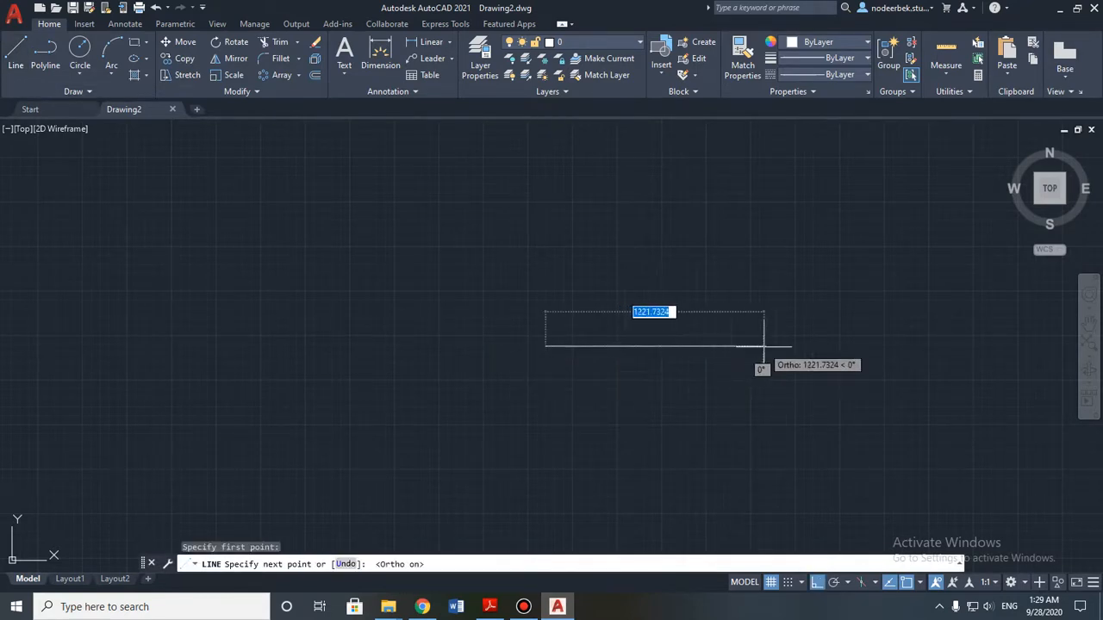
text(2)
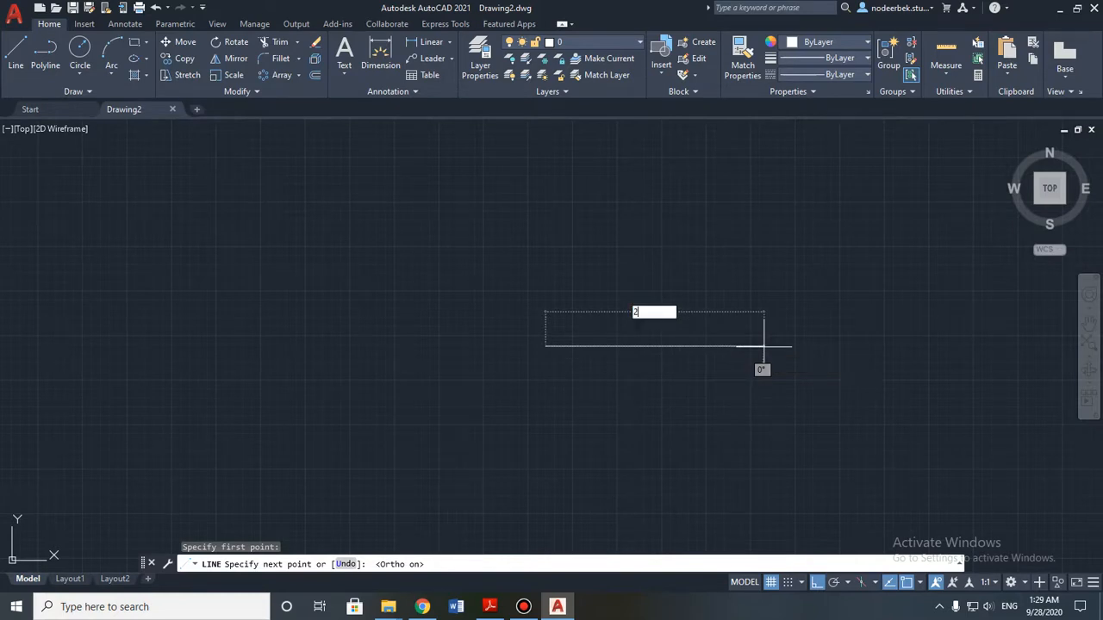
text(50)
key(Return)
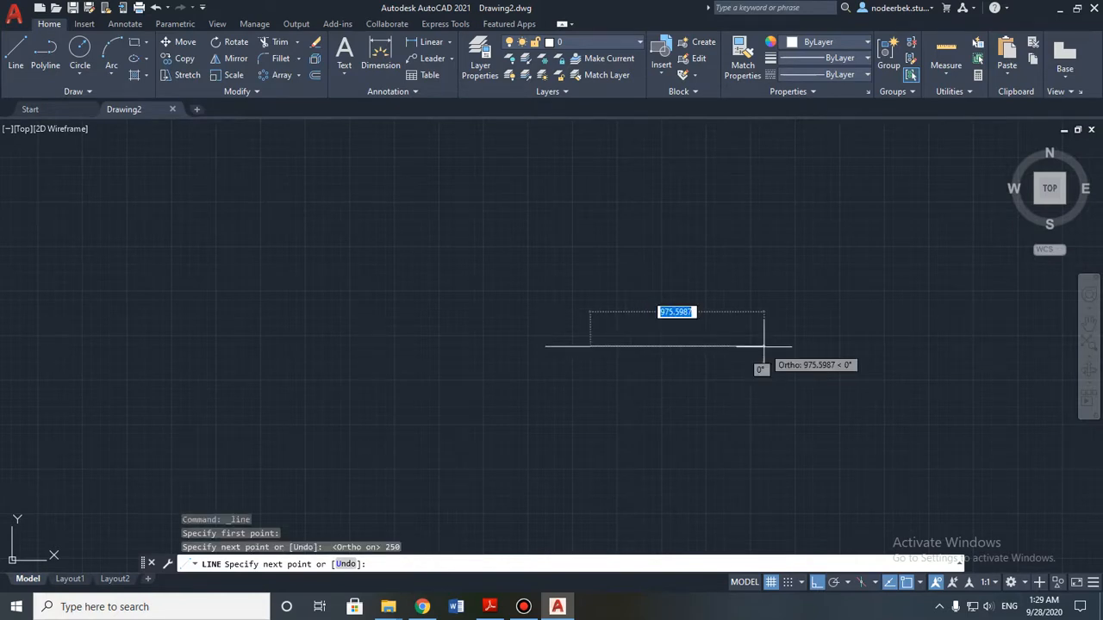
key(Return)
middle_click(559, 345)
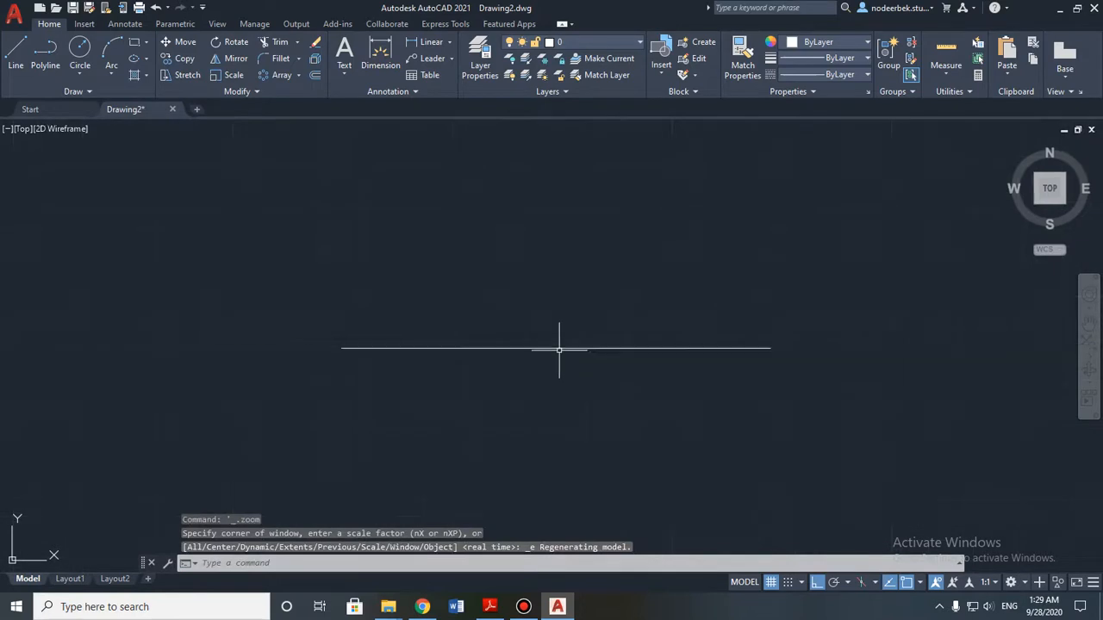
Step: Attach the file Drawings 3.pdf from the Documents folder to the drawing, choosing page 2
scroll(560, 350, down, 1)
mouse_move(529, 348)
middle_down()
mouse_move(704, 330)
mouse_move(745, 337)
mouse_move(704, 313)
mouse_move(701, 342)
middle_up()
scroll(672, 330, down, 2)
scroll(741, 337, up, 1)
scroll(741, 337, up, 1)
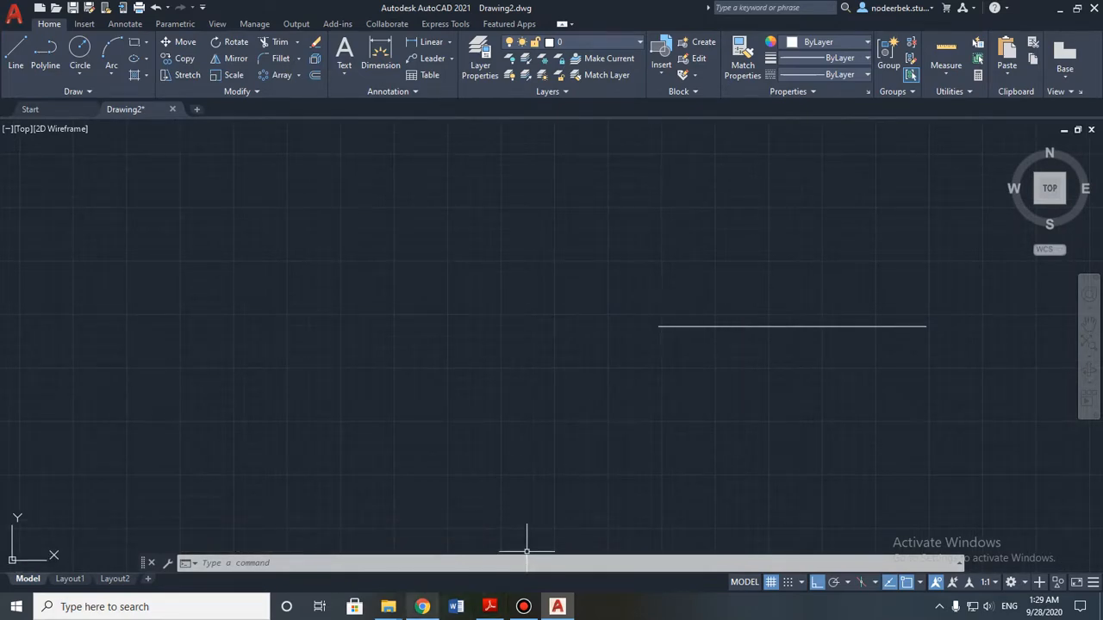
mouse_move(388, 607)
click(438, 538)
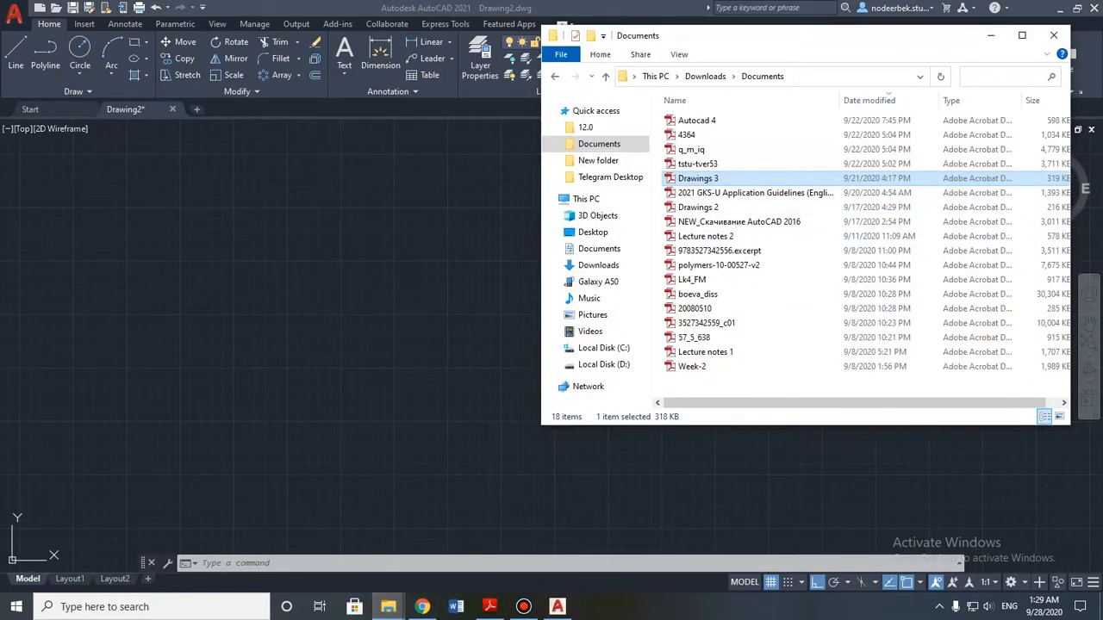
drag(697, 179, 233, 394)
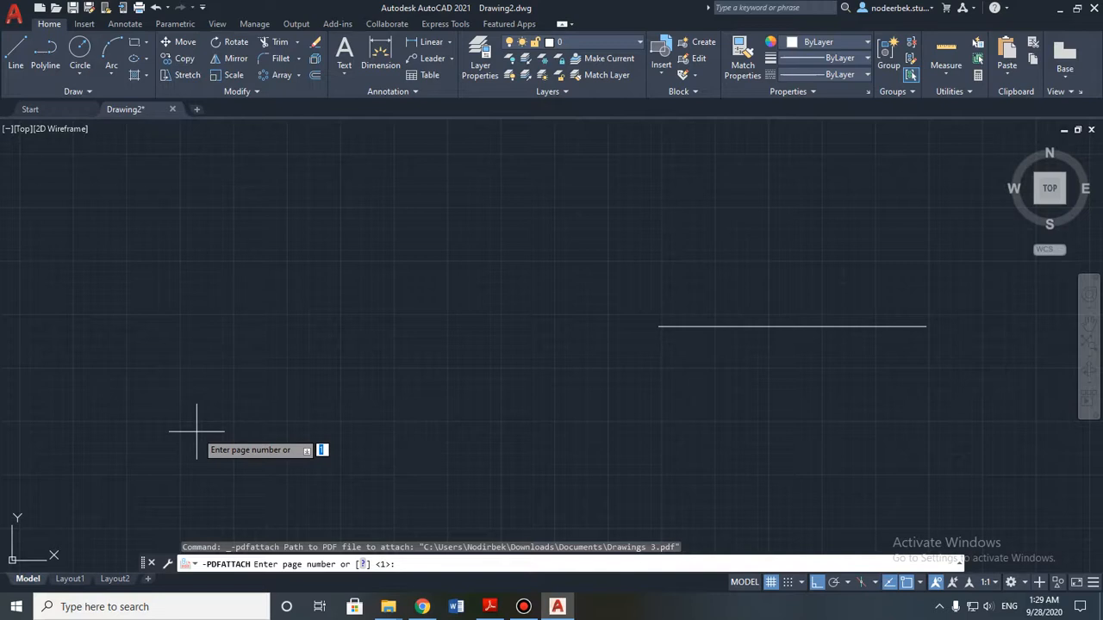
text(2)
key(Return)
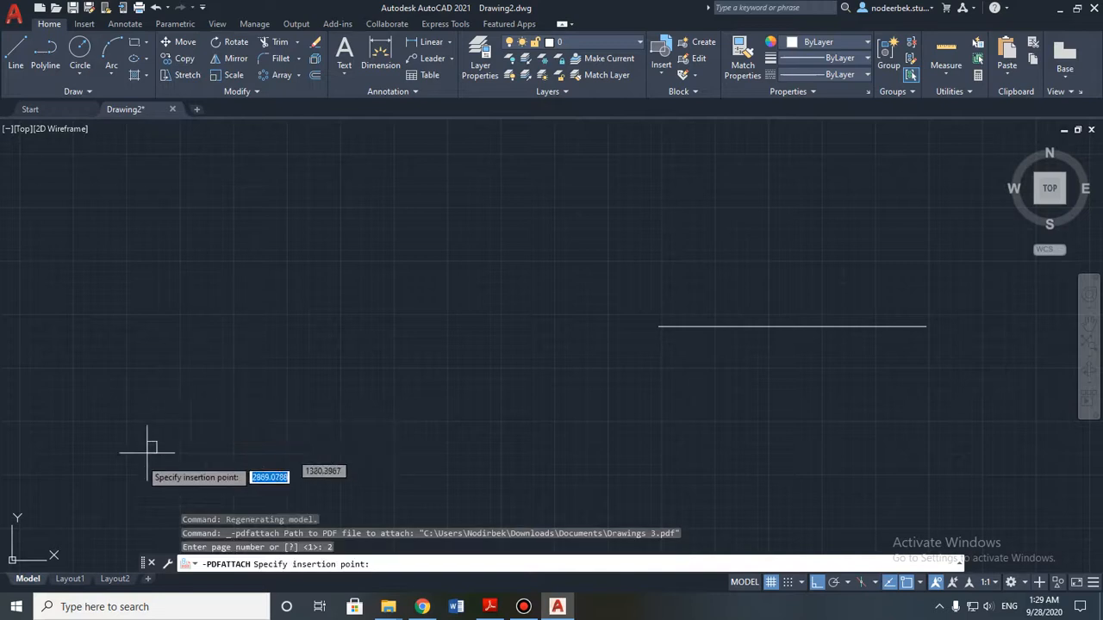
Step: Place the attached PDF page upright to the left of the line, picking its insertion point, scale and rotation freehand
click(19, 551)
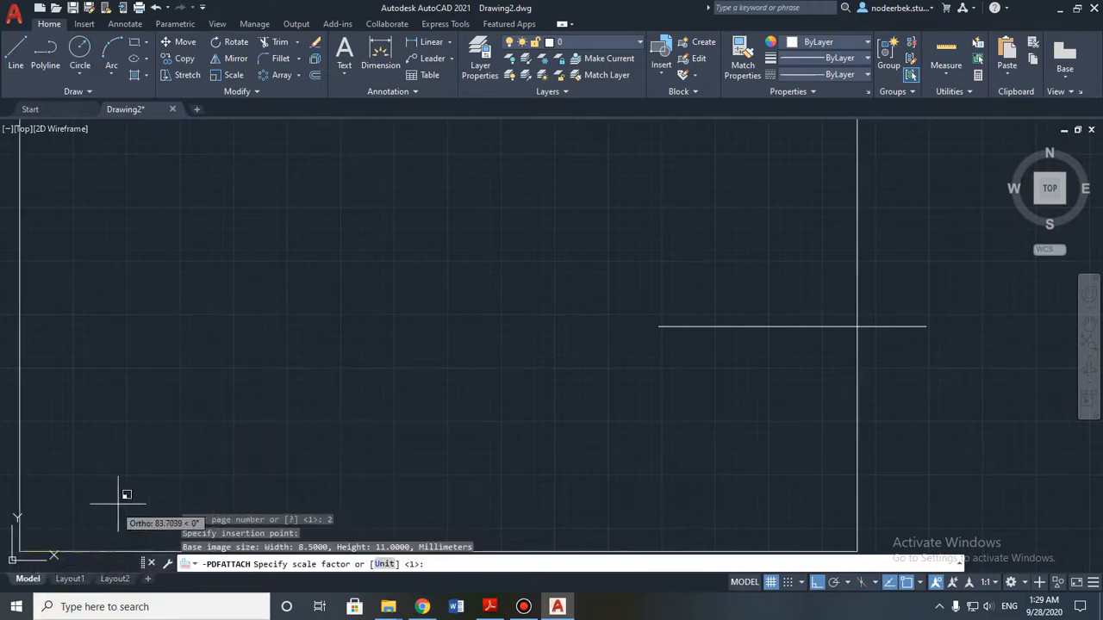
click(62, 483)
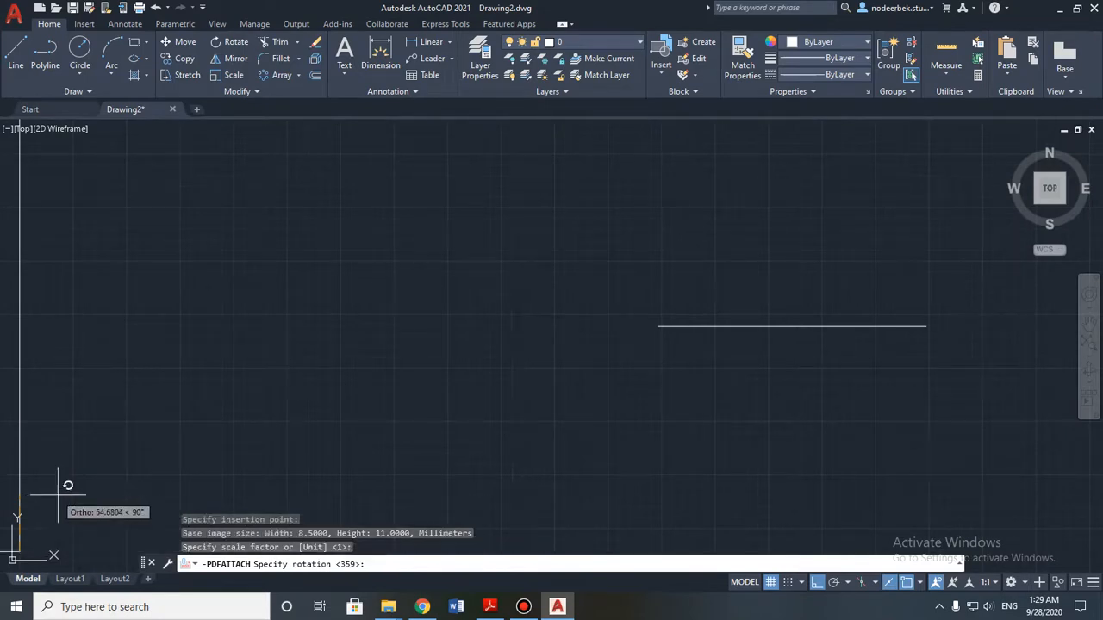
click(118, 512)
scroll(182, 454, down, 3)
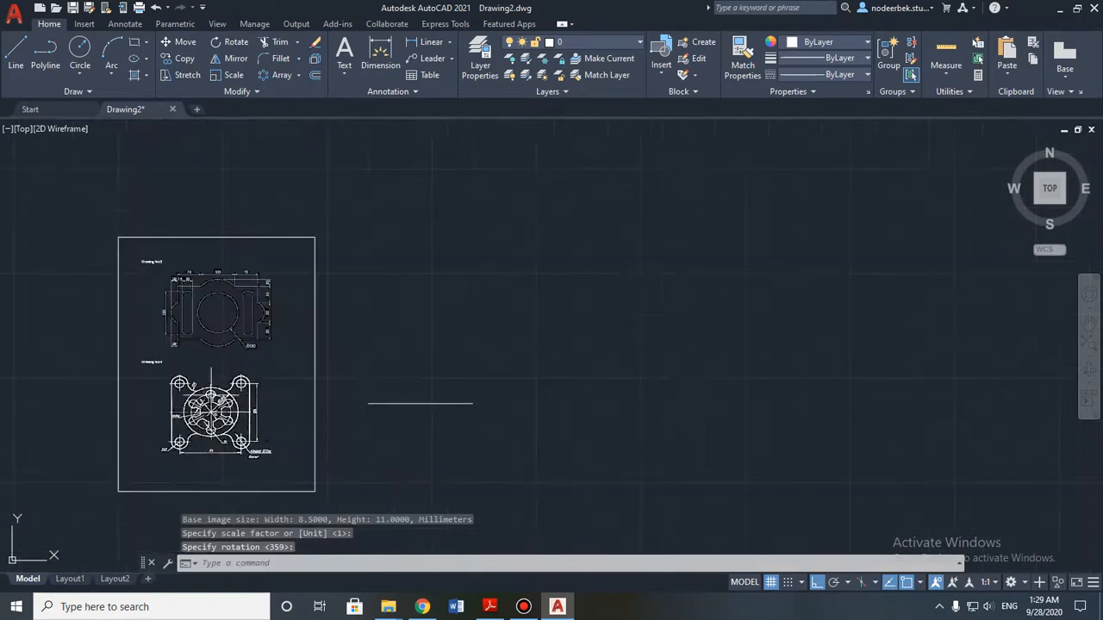
mouse_move(211, 394)
middle_down()
mouse_move(204, 420)
mouse_move(254, 376)
mouse_move(273, 374)
middle_up()
key(Escape)
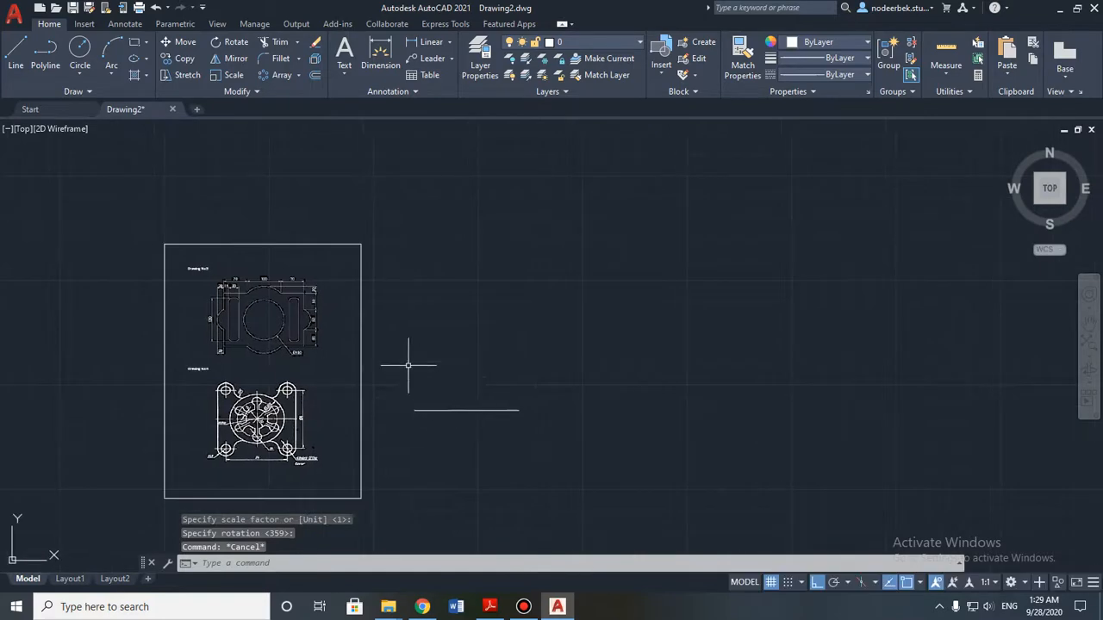
Step: Erase the horizontal line beside the attached PDF page
drag(402, 366, 588, 455)
drag(594, 359, 434, 425)
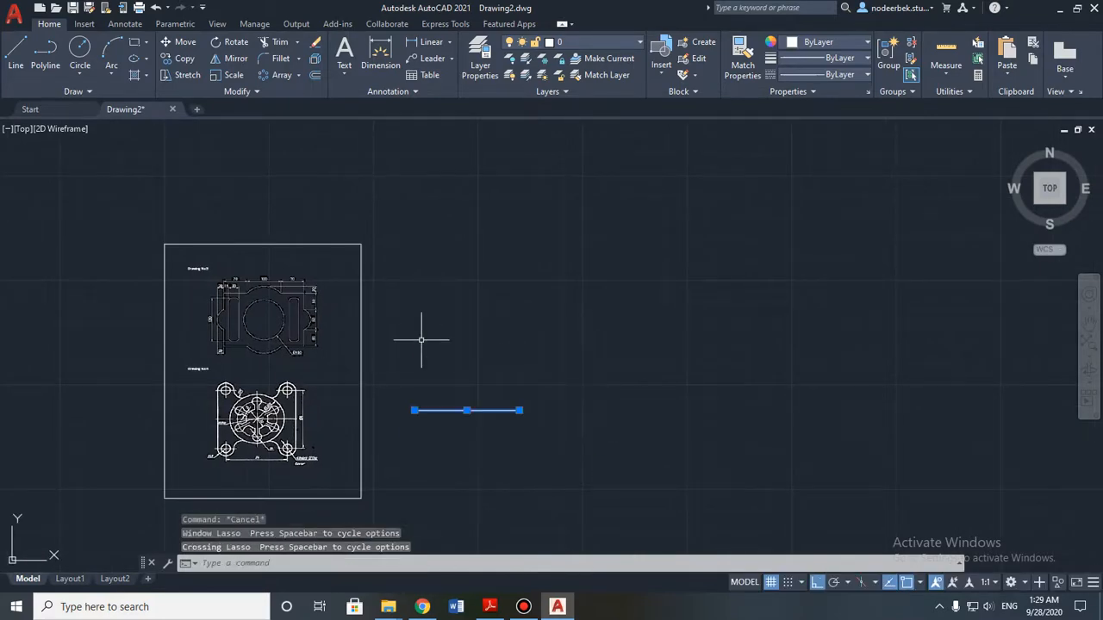
key(Delete)
Step: Examine the dimensions of Drawing No:3 on the attached page, with empty space beside it for drawing
scroll(342, 342, up, 3)
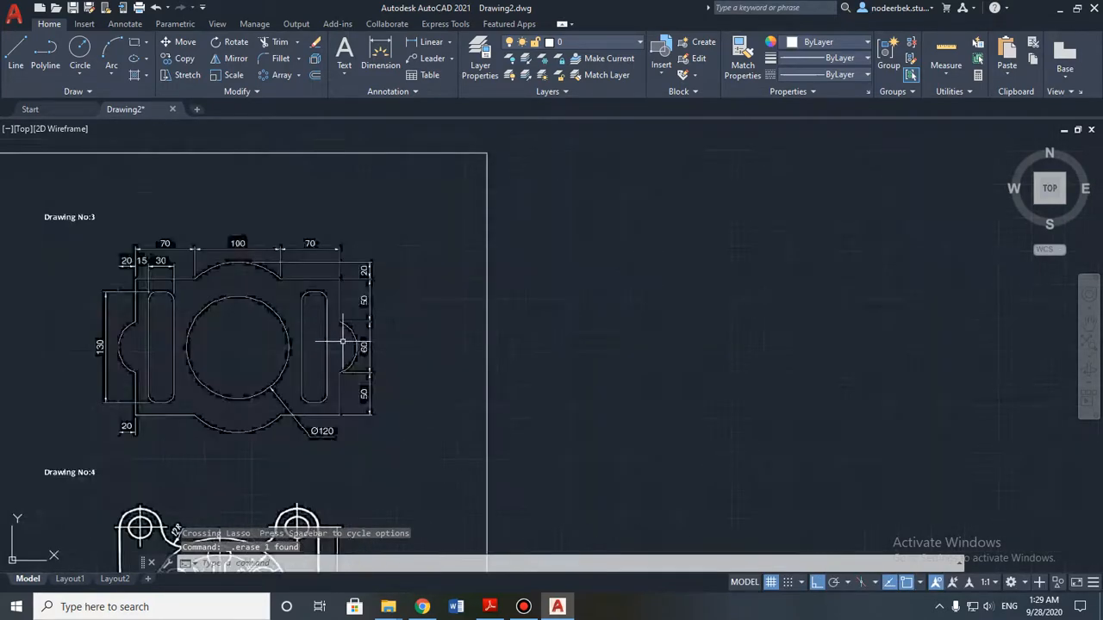
scroll(332, 328, up, 2)
scroll(325, 323, down, 3)
scroll(319, 329, up, 1)
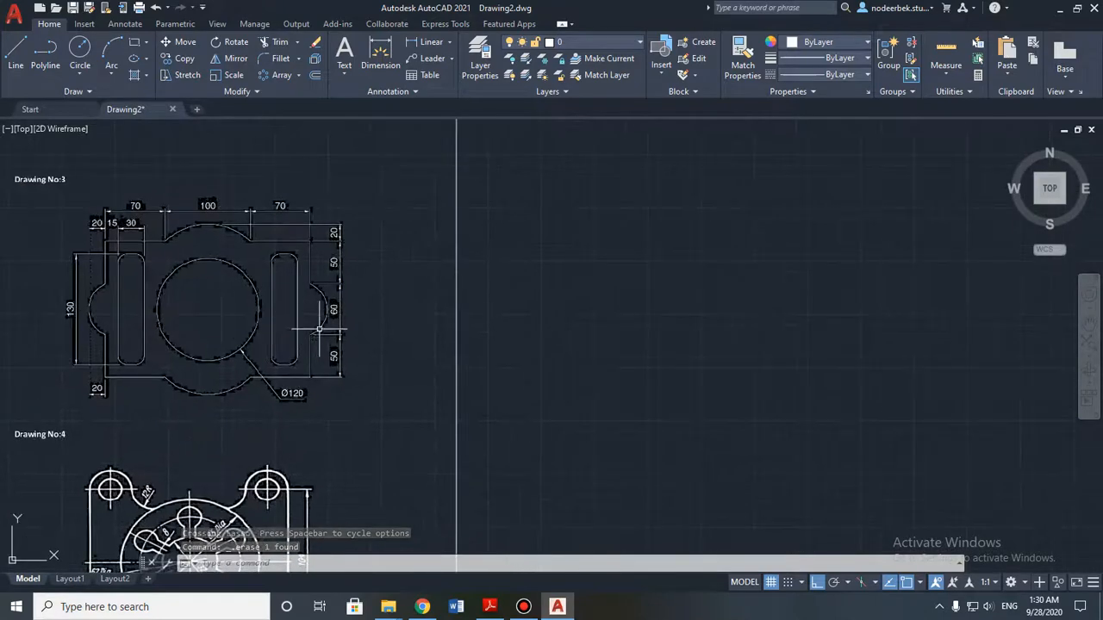
middle_drag(320, 329, 270, 340)
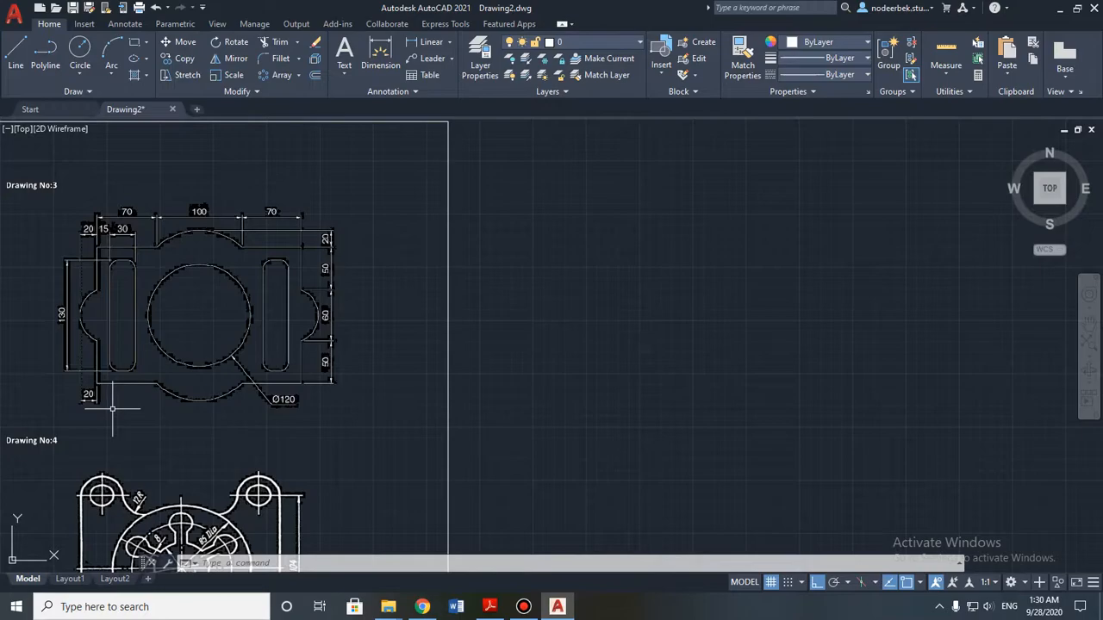
click(489, 606)
click(558, 607)
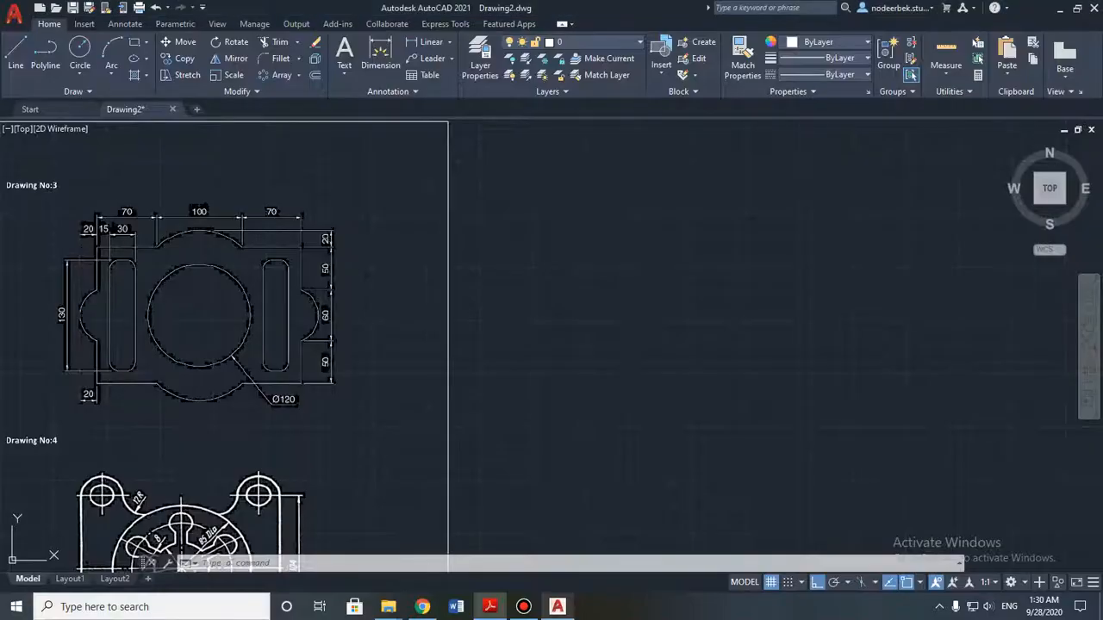
middle_drag(235, 378, 267, 411)
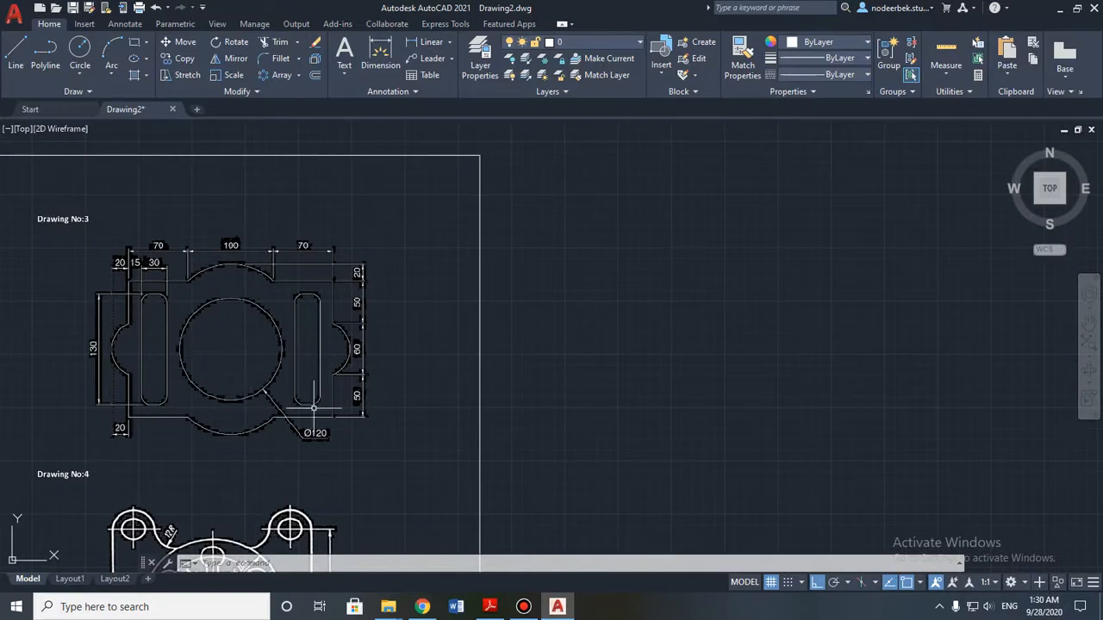
middle_drag(529, 405, 490, 404)
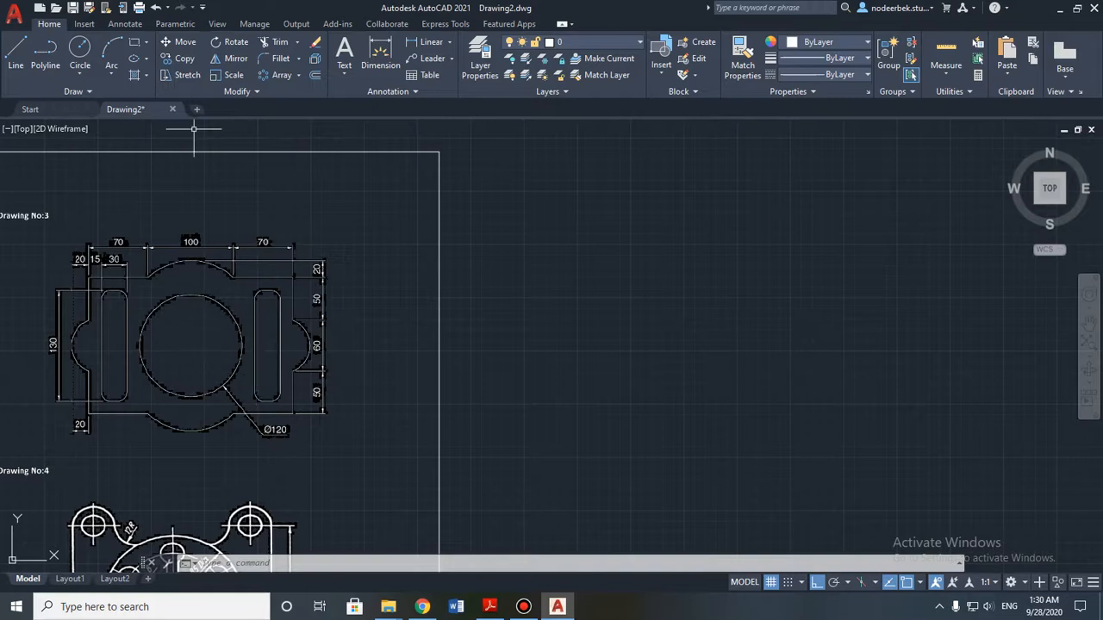
Step: Draw a circle of radius 60 in the empty area to the right of the attached PDF page
click(79, 51)
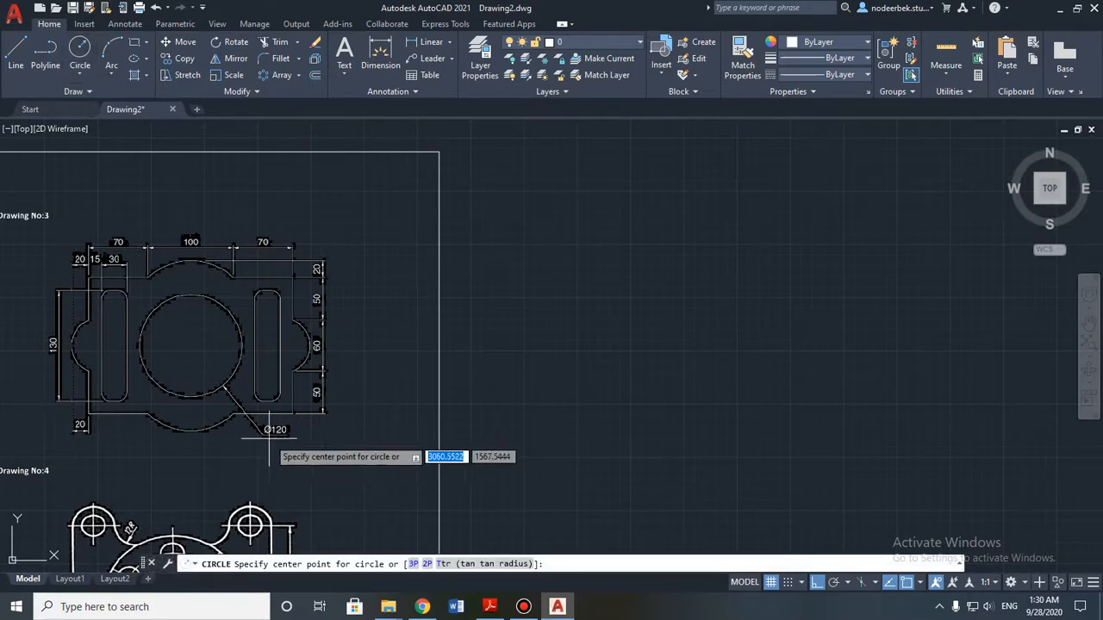
middle_drag(314, 439, 284, 431)
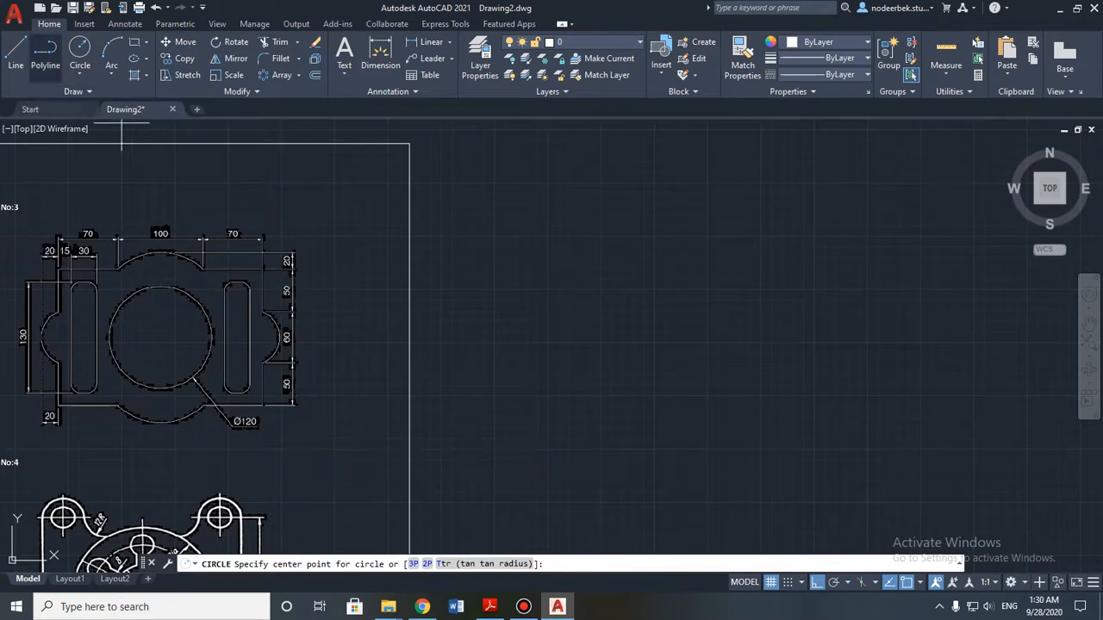
click(79, 51)
middle_drag(605, 339, 573, 325)
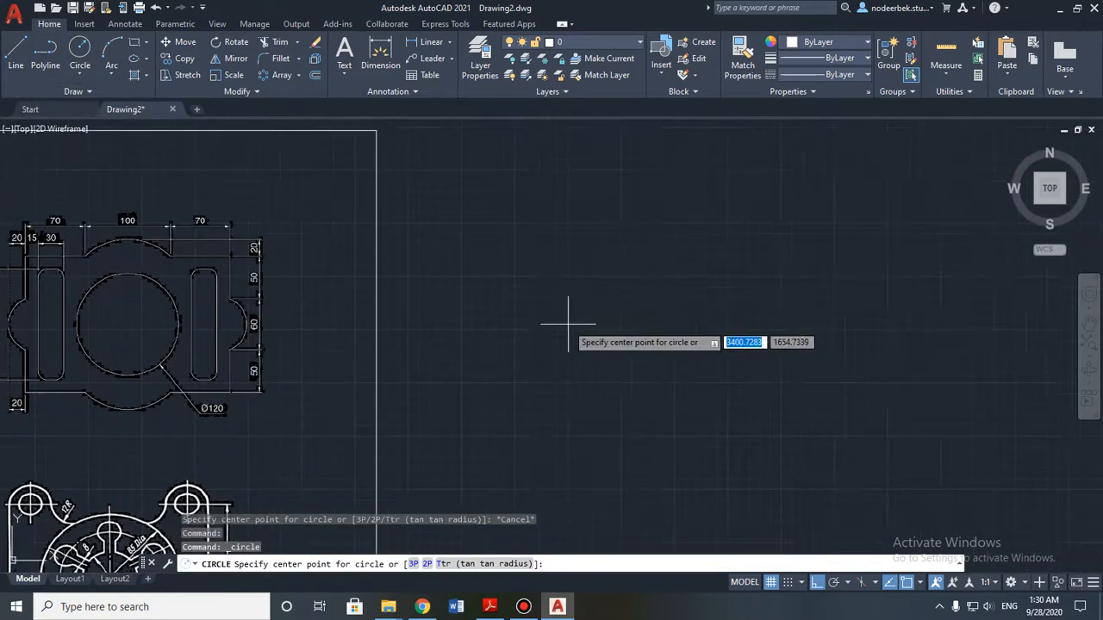
click(583, 311)
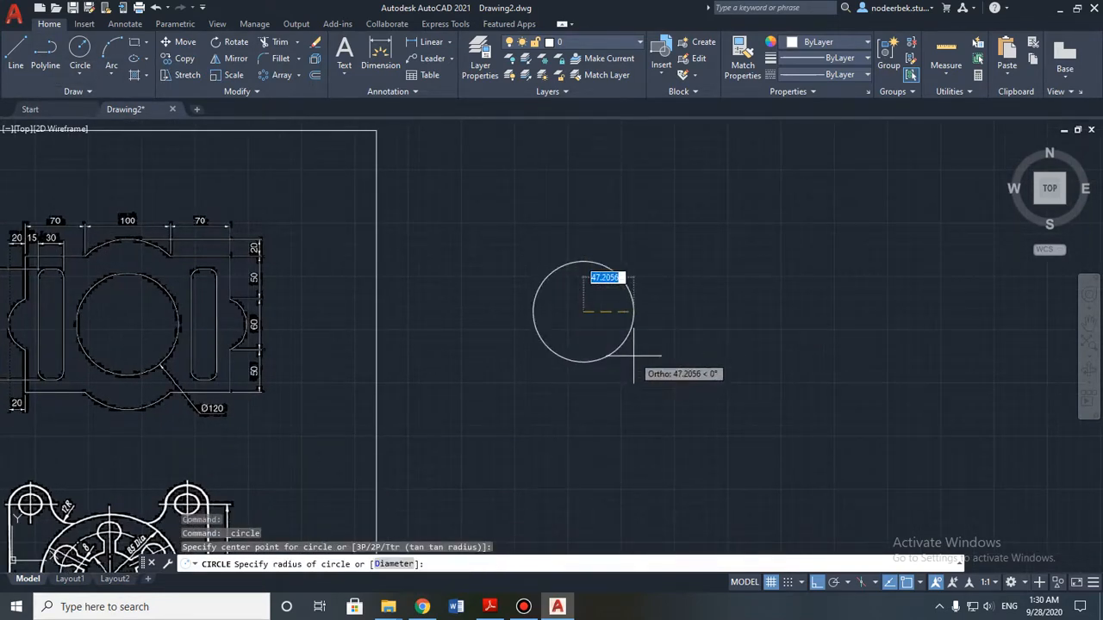
text(6)
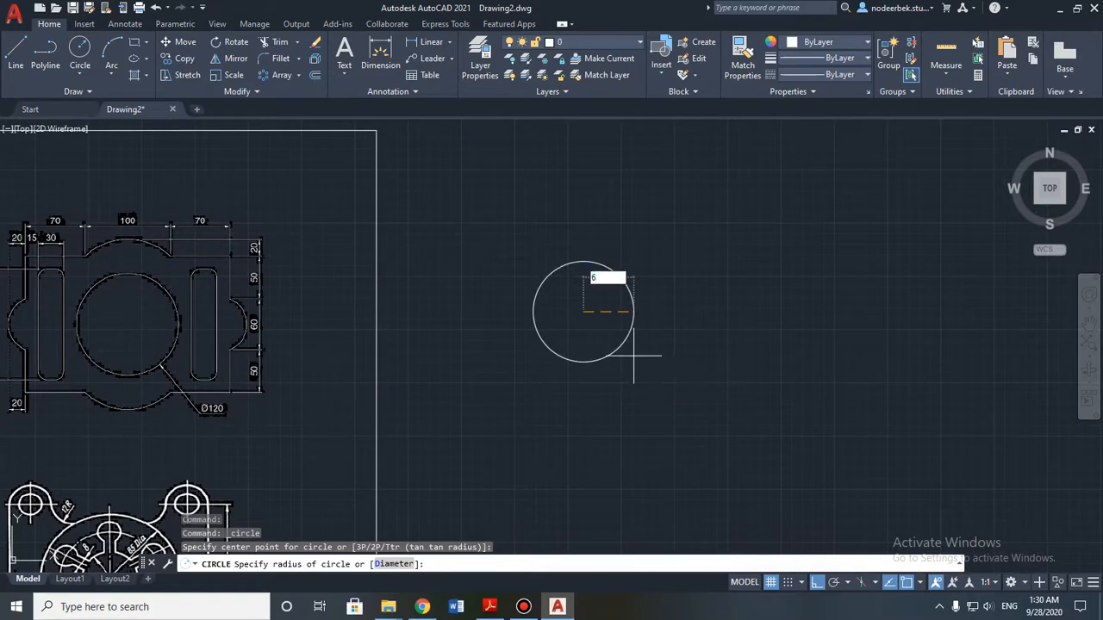
text(0)
key(Return)
middle_drag(402, 374, 487, 371)
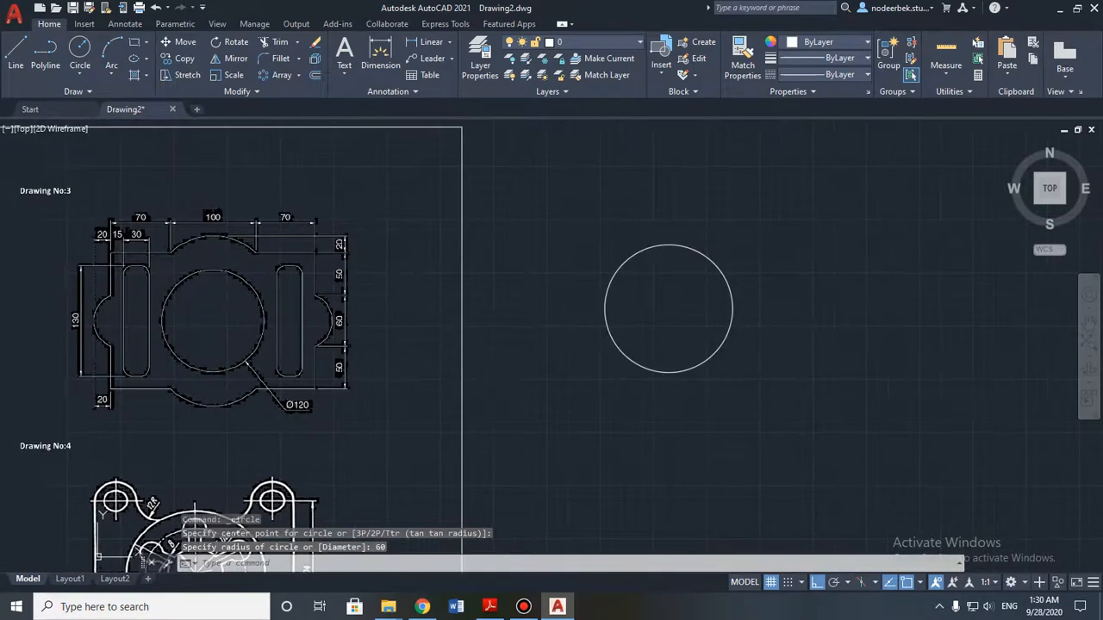
key(Escape)
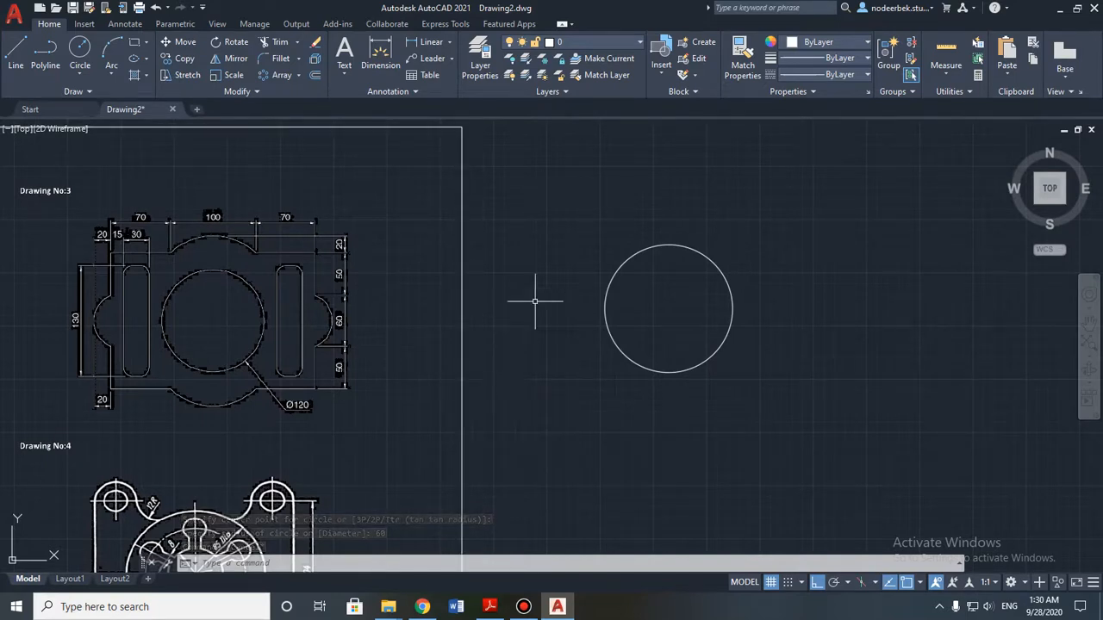
Step: Add a center mark to the circle of radius 60
click(124, 23)
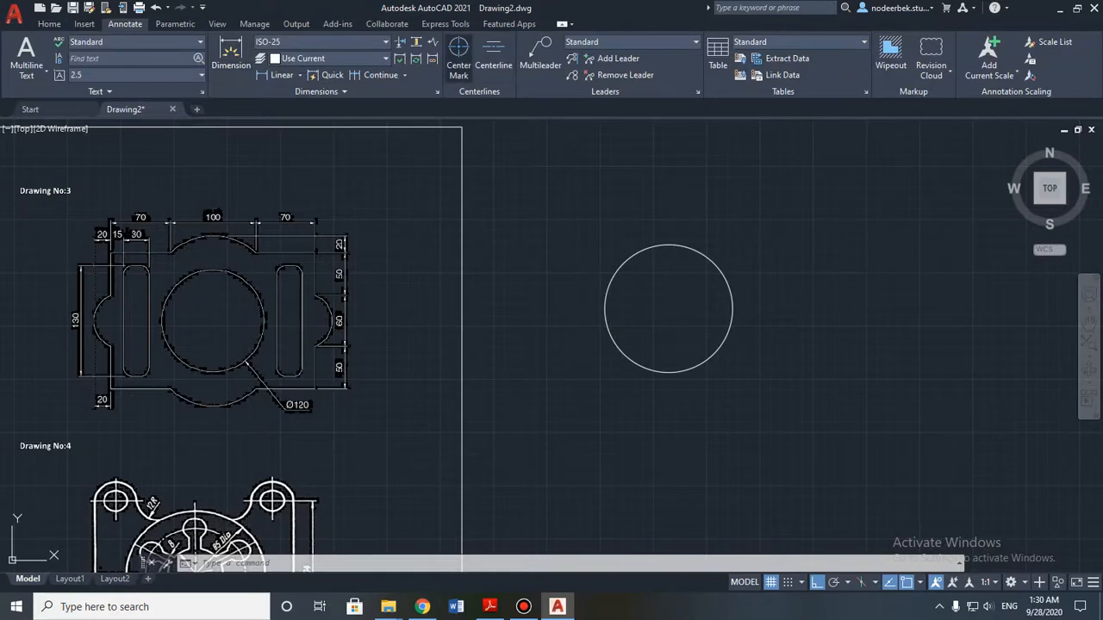
click(458, 54)
click(670, 246)
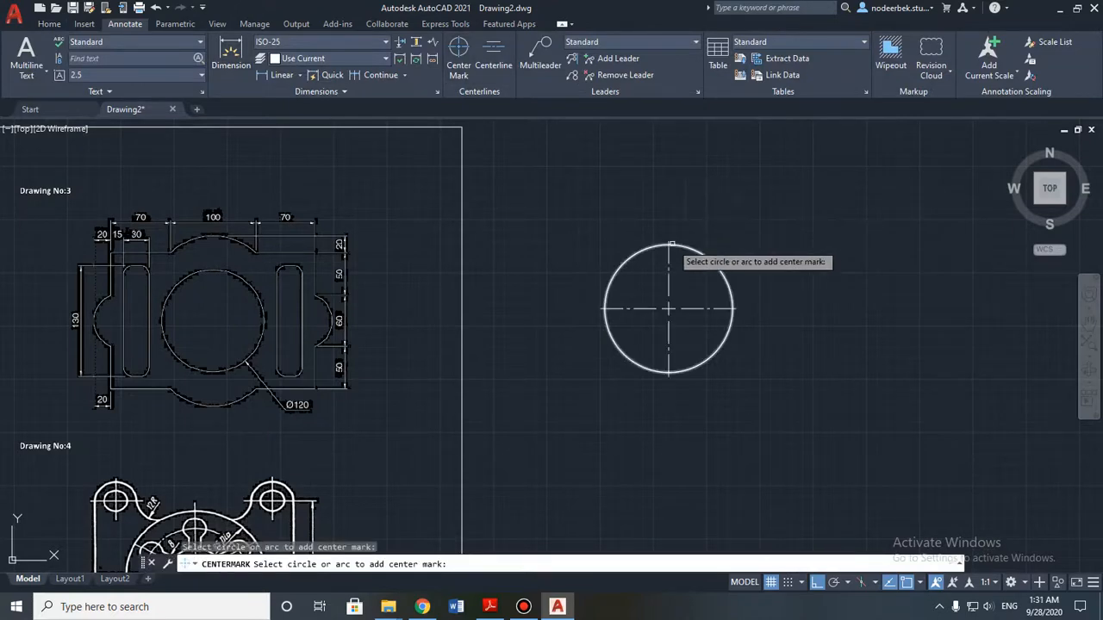
key(Escape)
Step: Examine the outline widths and heights, side slots, arcs and central circle of Drawing No:3 against the newly drawn circle
middle_drag(534, 305, 606, 289)
scroll(520, 293, up, 2)
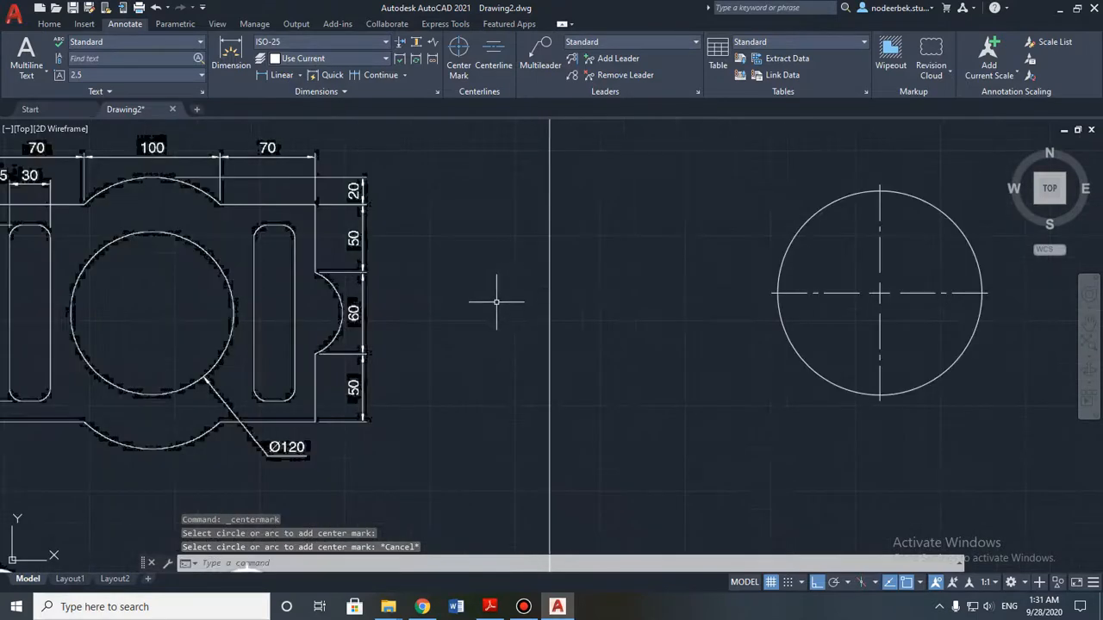
scroll(498, 300, down, 2)
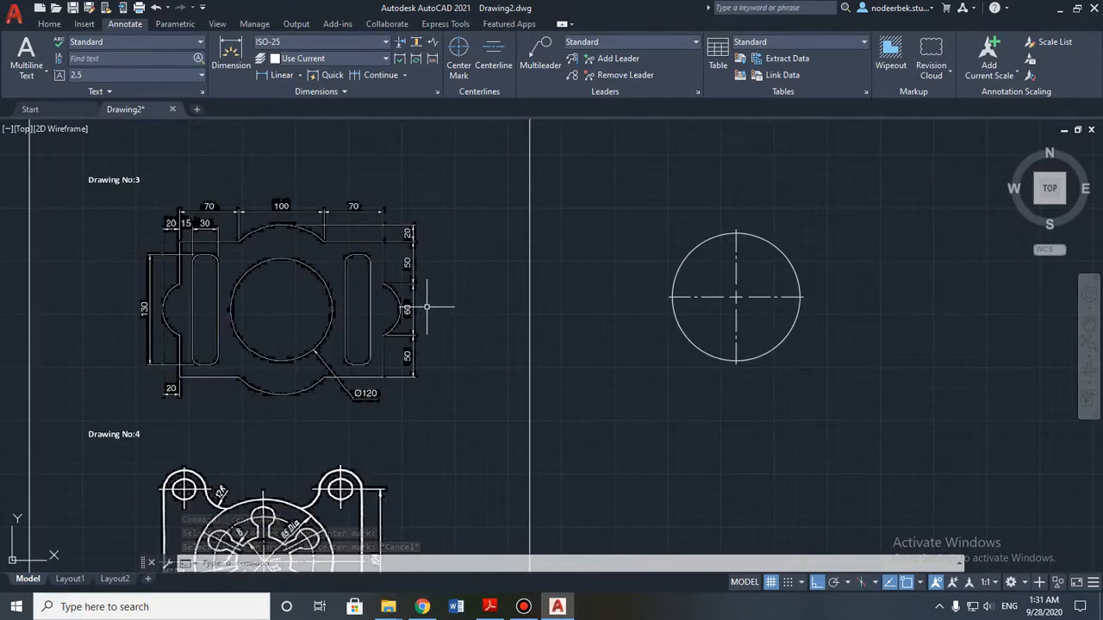
scroll(249, 312, up, 2)
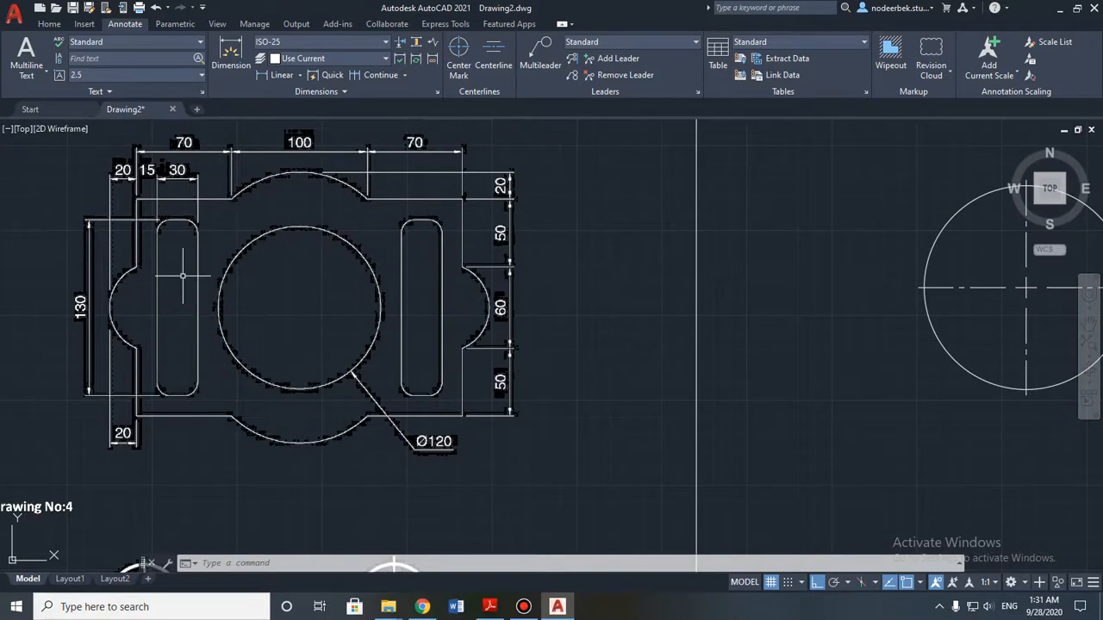
middle_drag(493, 335, 473, 346)
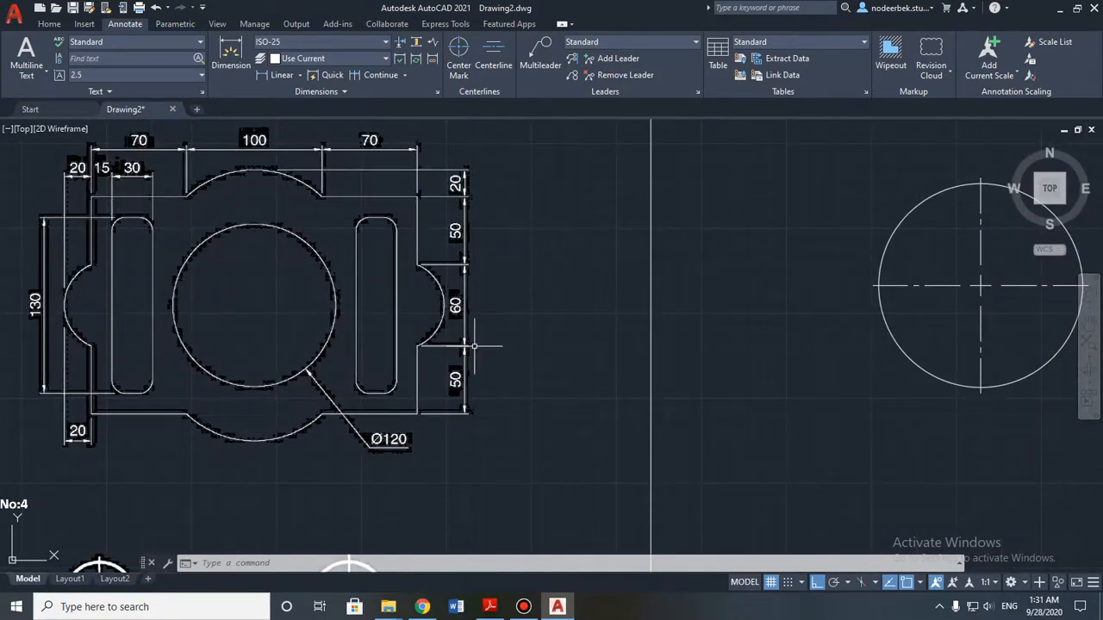
scroll(474, 346, down, 4)
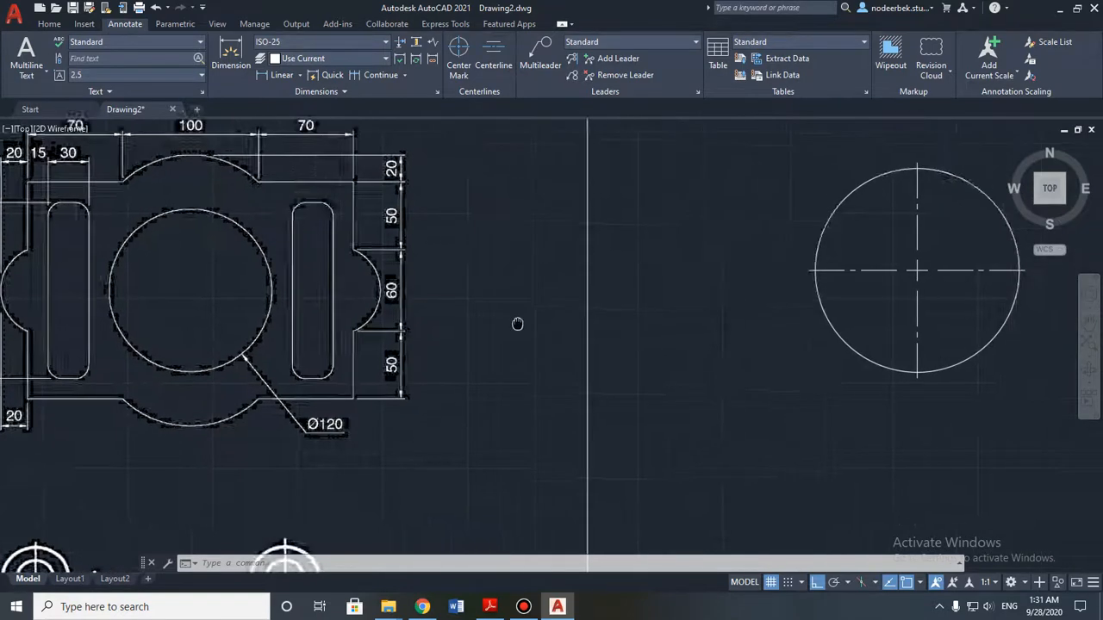
scroll(297, 304, up, 2)
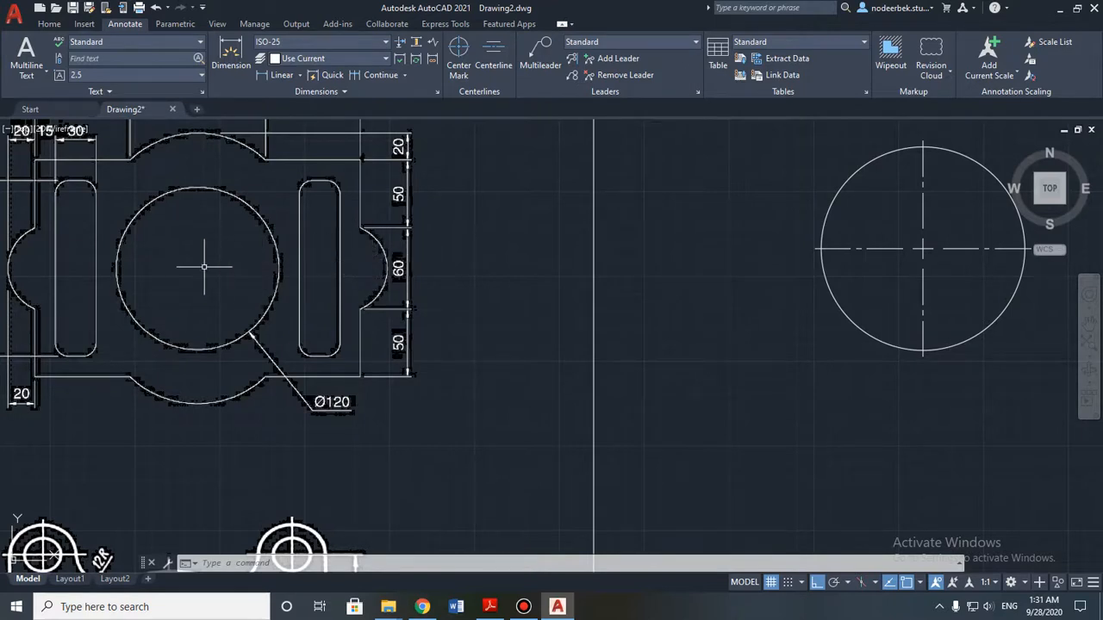
scroll(680, 336, down, 2)
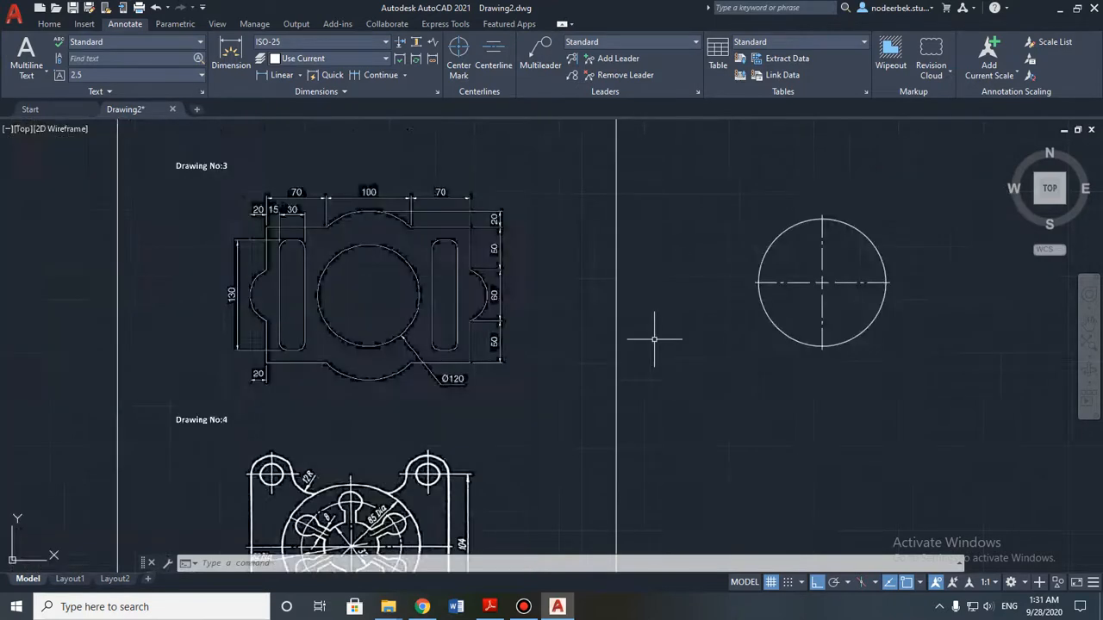
scroll(638, 331, up, 1)
scroll(370, 355, up, 4)
scroll(371, 355, down, 5)
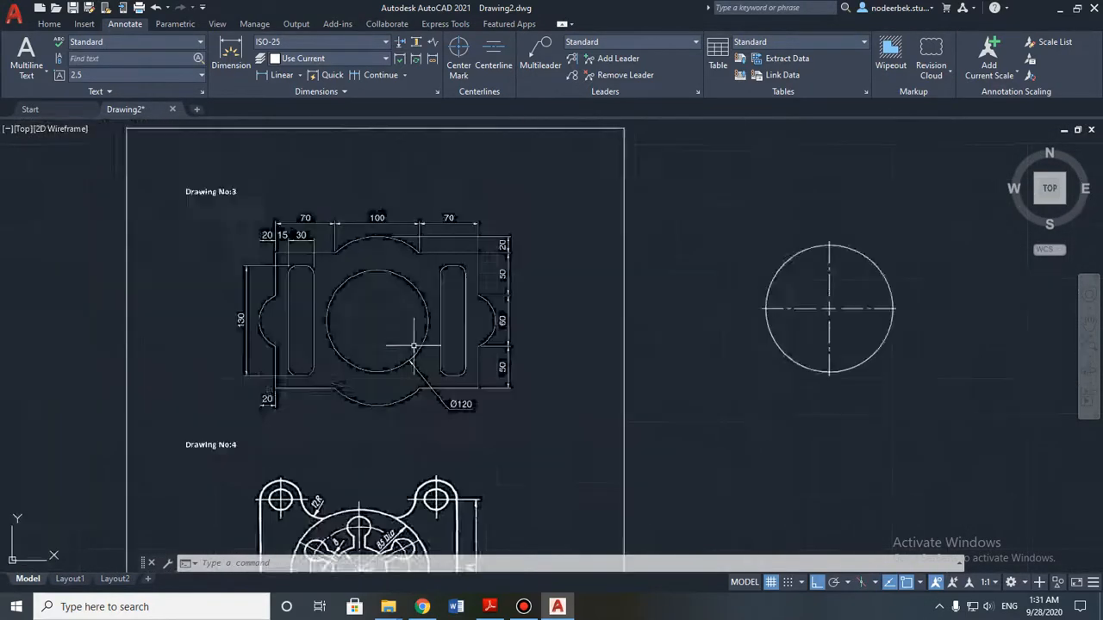
scroll(401, 315, up, 4)
scroll(400, 316, up, 2)
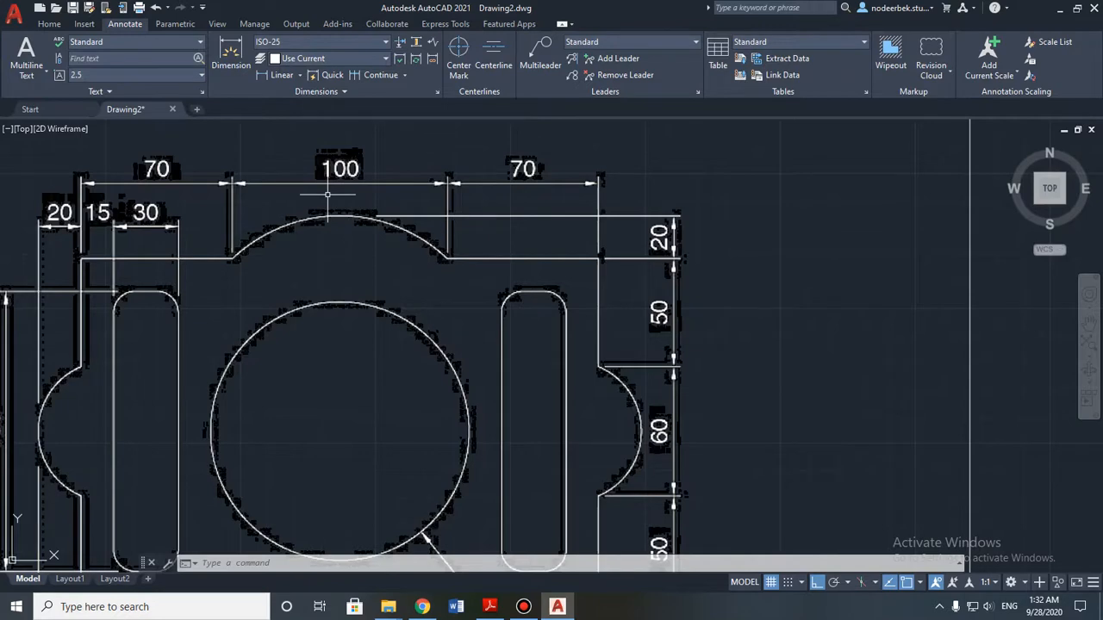
scroll(492, 386, down, 2)
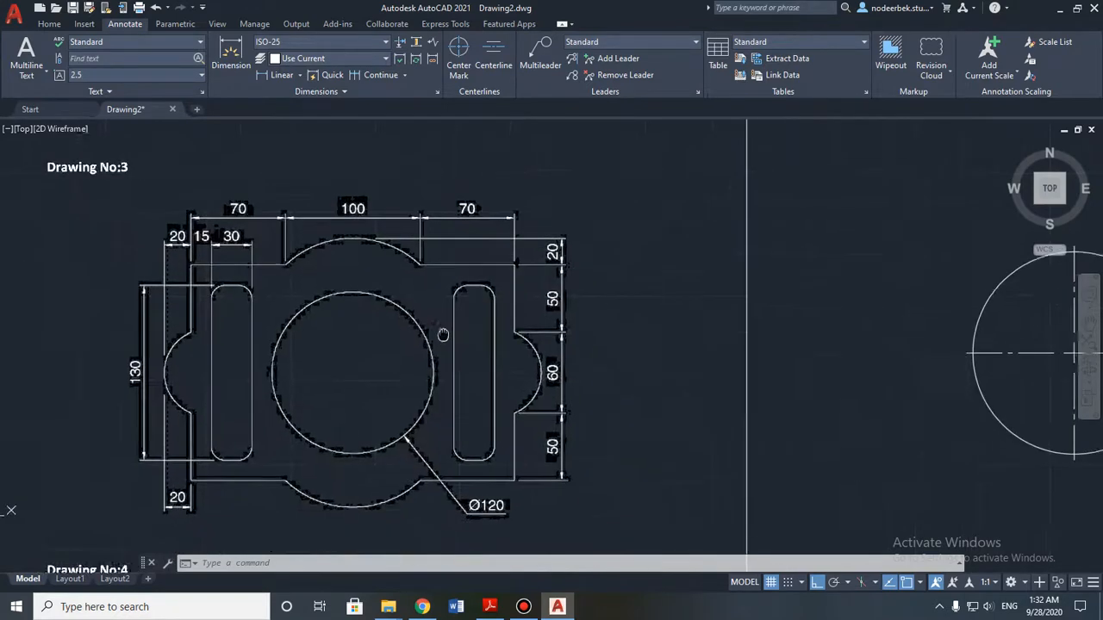
mouse_move(653, 345)
middle_down()
mouse_move(633, 330)
mouse_move(480, 313)
middle_up()
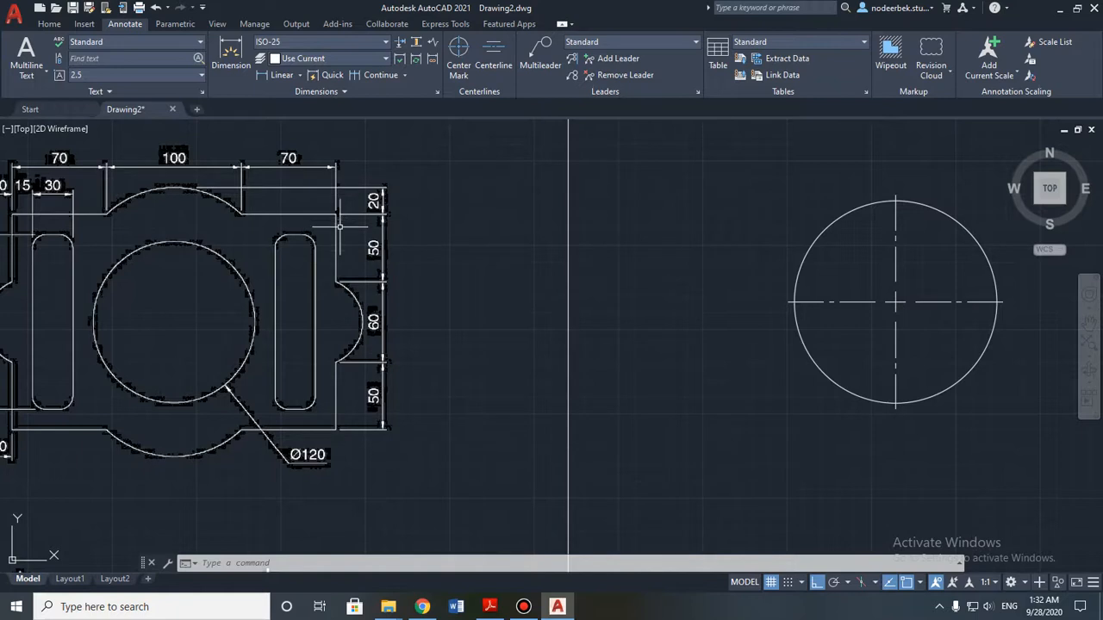
scroll(340, 226, up, 2)
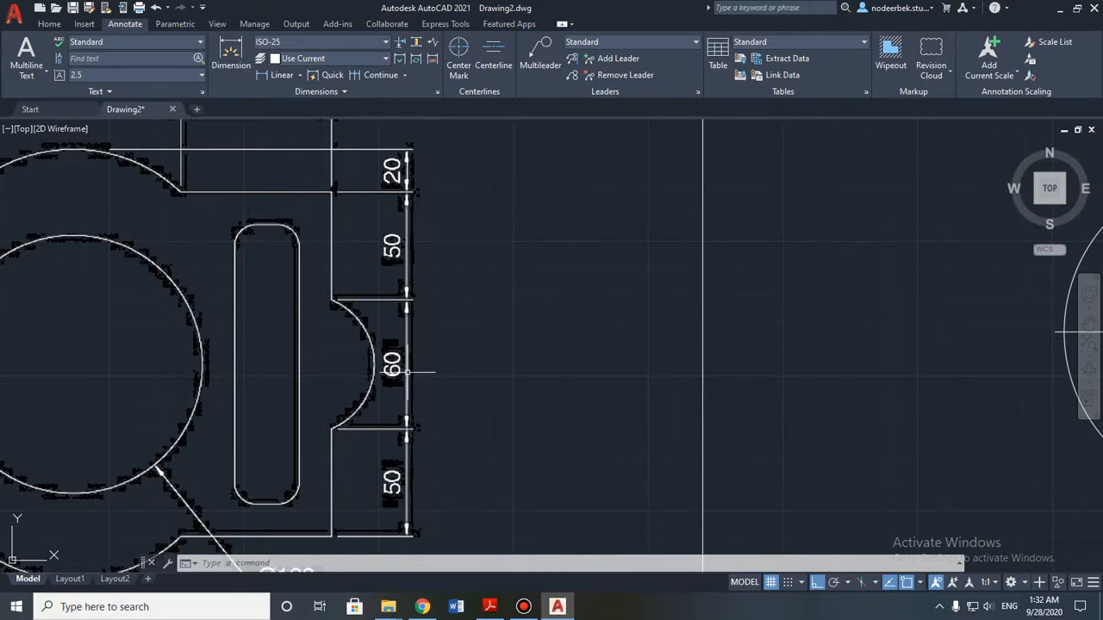
scroll(443, 344, down, 3)
scroll(399, 310, up, 1)
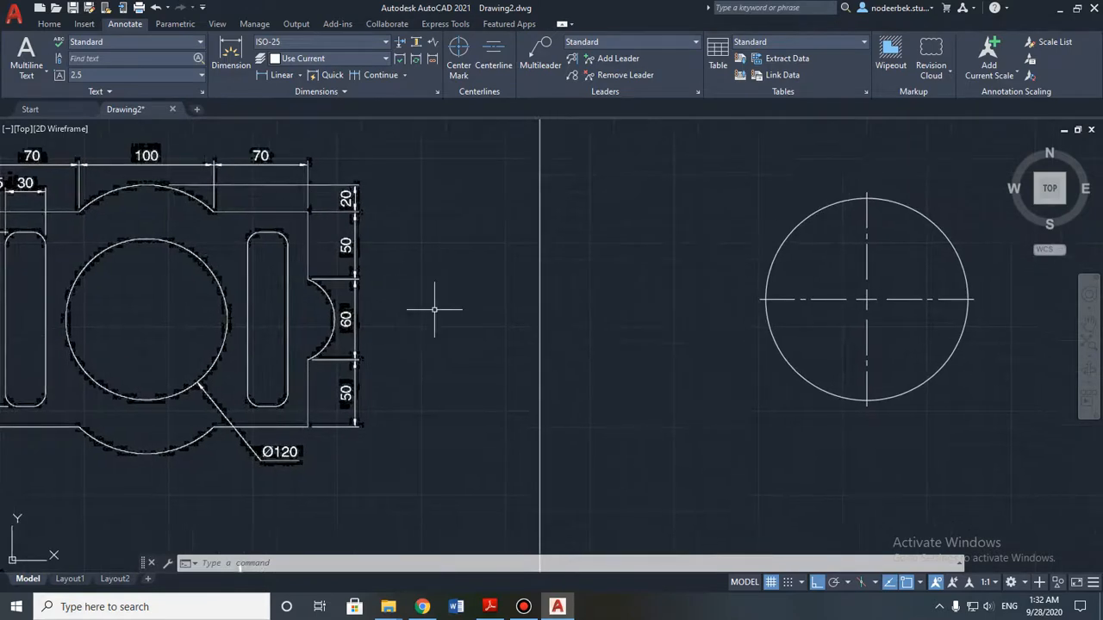
scroll(434, 308, down, 3)
scroll(399, 295, up, 3)
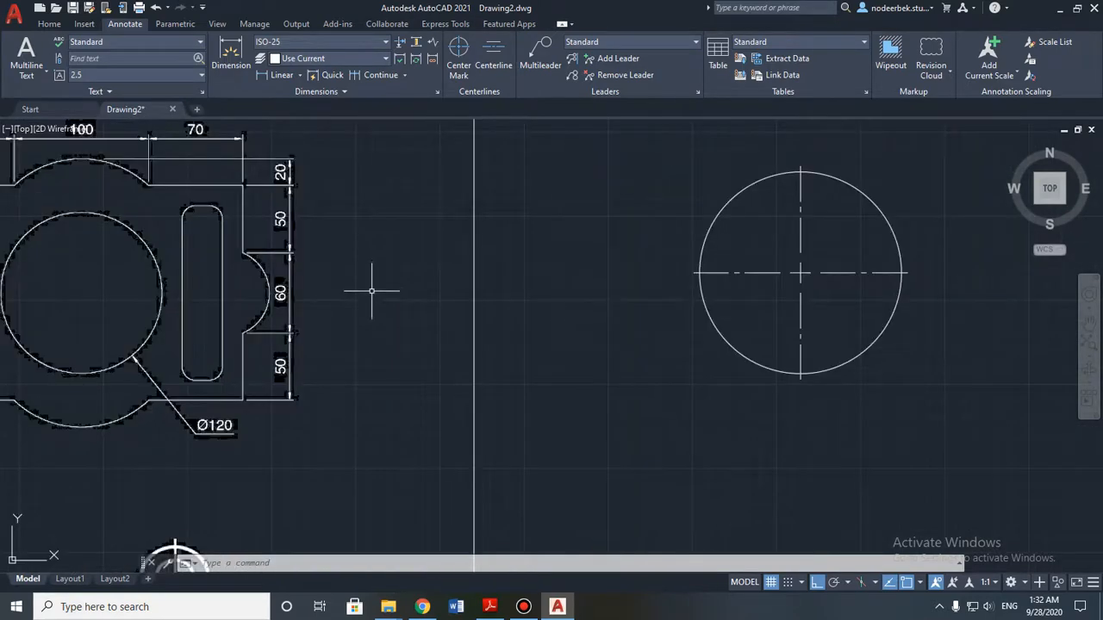
scroll(443, 319, down, 3)
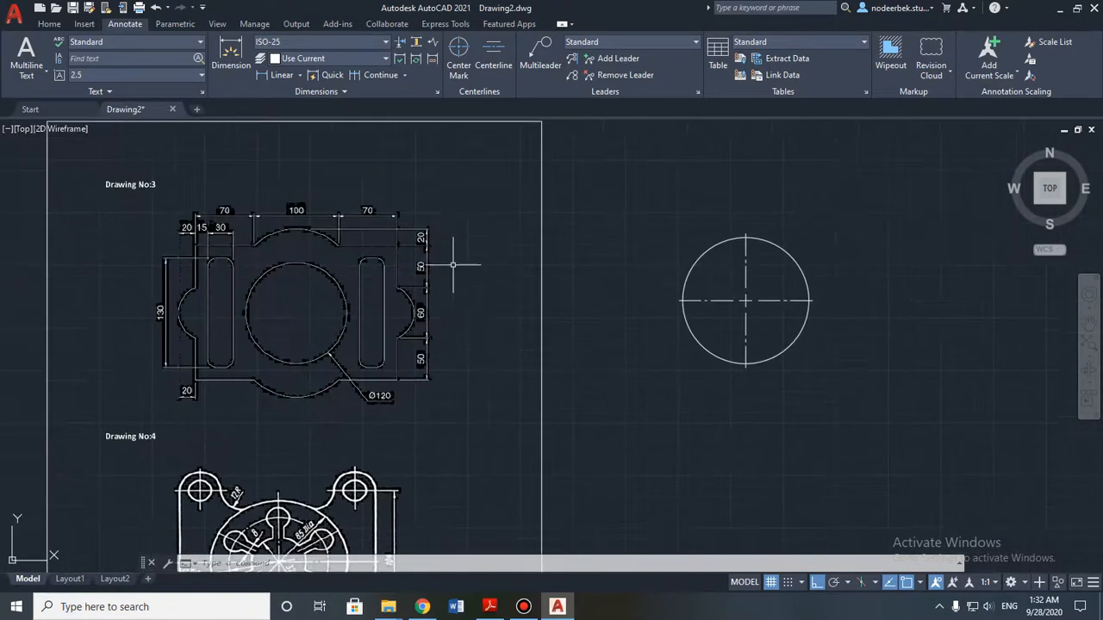
Step: Start a line 120 to the right of the circle's center using a temporary track point, and draw it 80 vertically upward
click(49, 24)
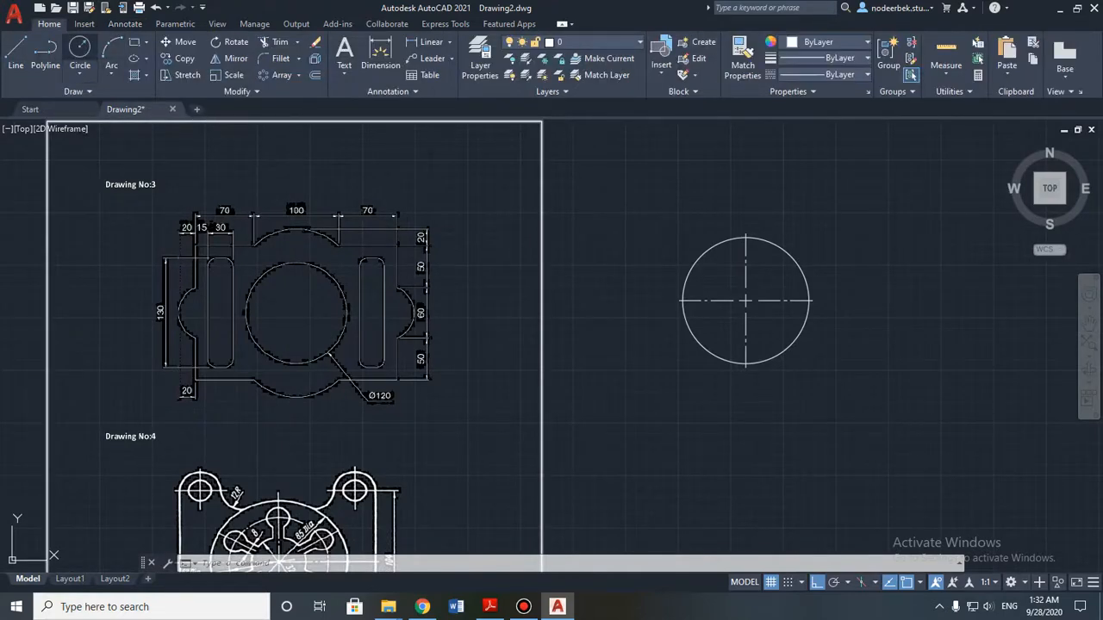
click(15, 54)
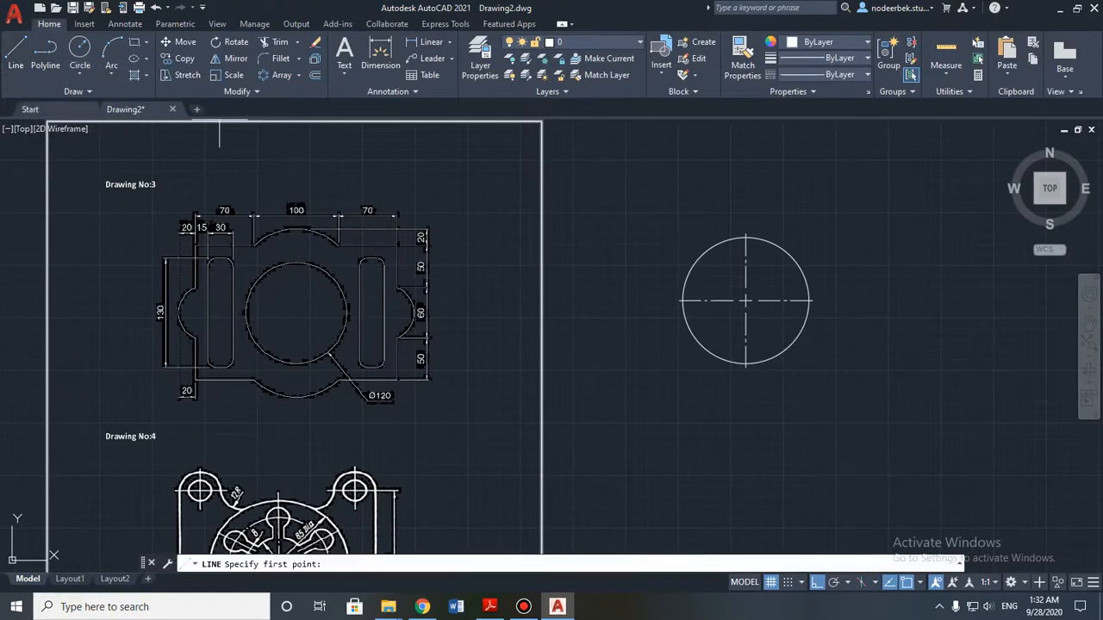
mouse_move(371, 356)
middle_down()
mouse_move(348, 339)
mouse_move(297, 339)
middle_up()
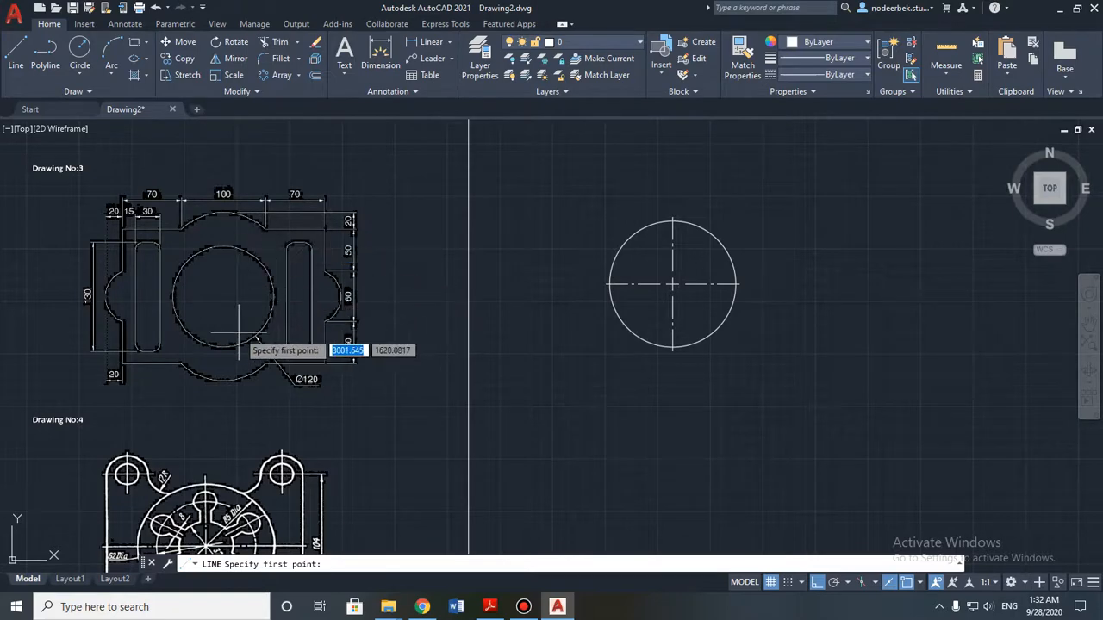
scroll(219, 330, up, 2)
middle_drag(222, 327, 178, 335)
middle_drag(559, 333, 505, 343)
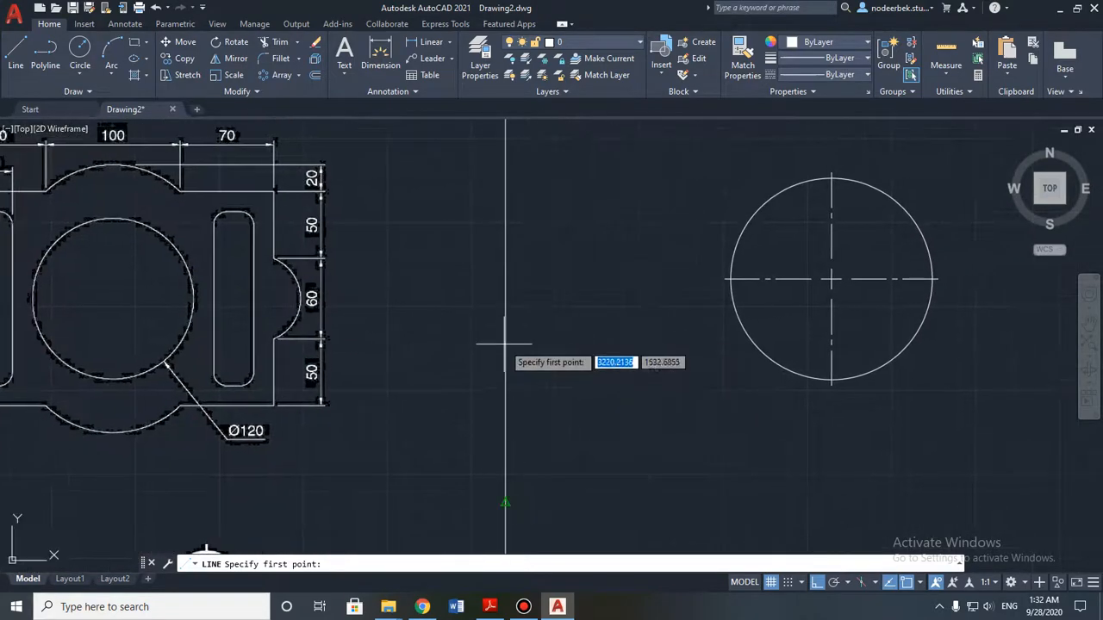
shift+right_click(575, 270)
click(633, 255)
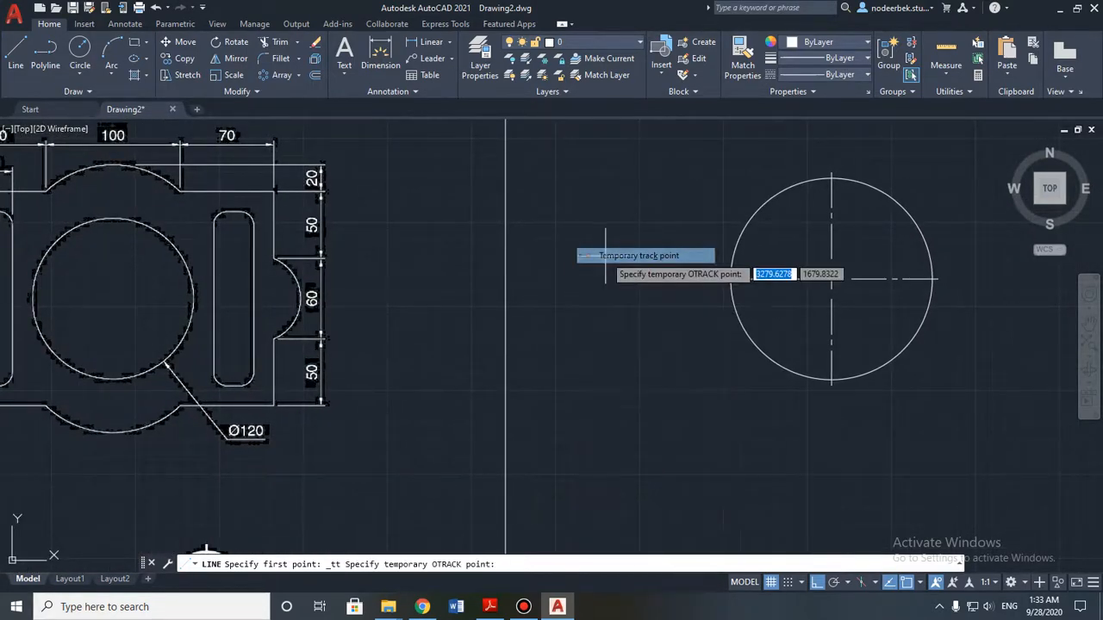
middle_drag(776, 304, 599, 287)
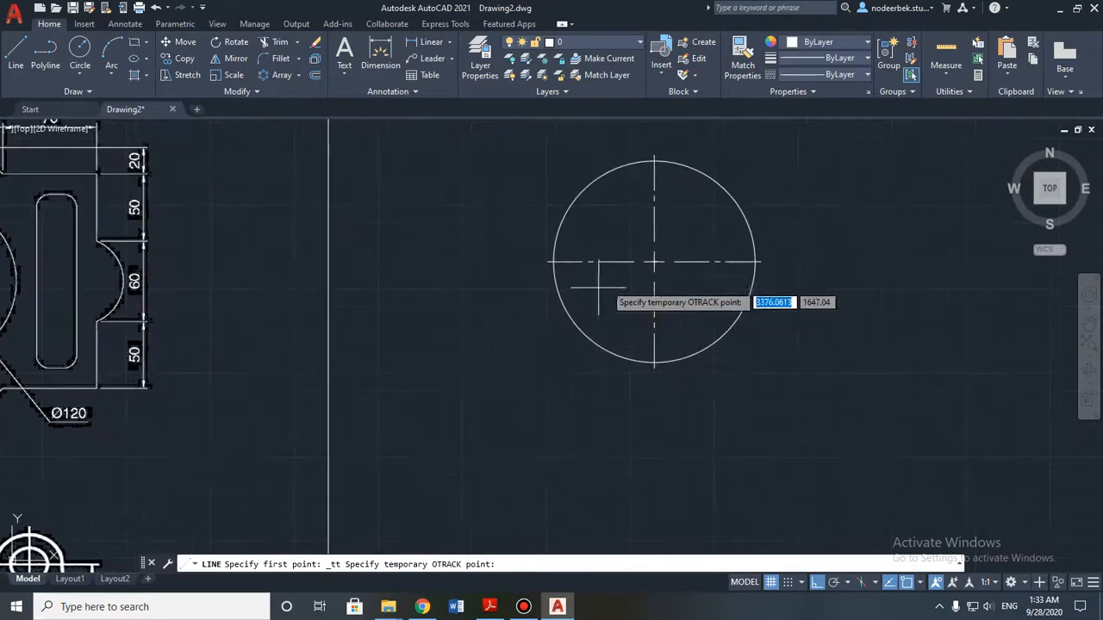
click(654, 262)
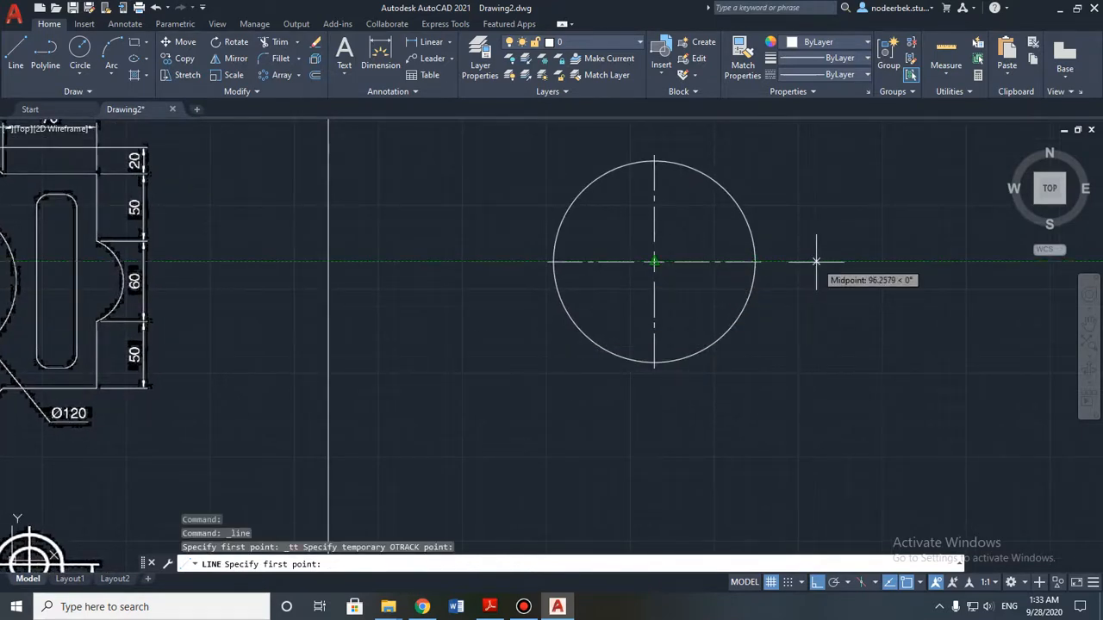
text(120)
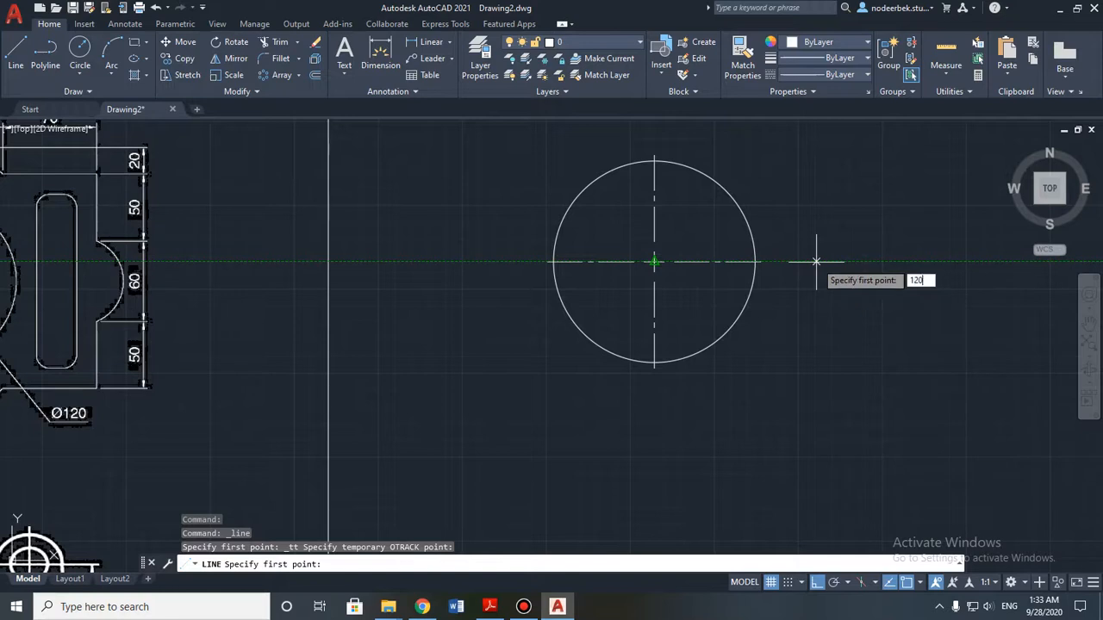
key(Return)
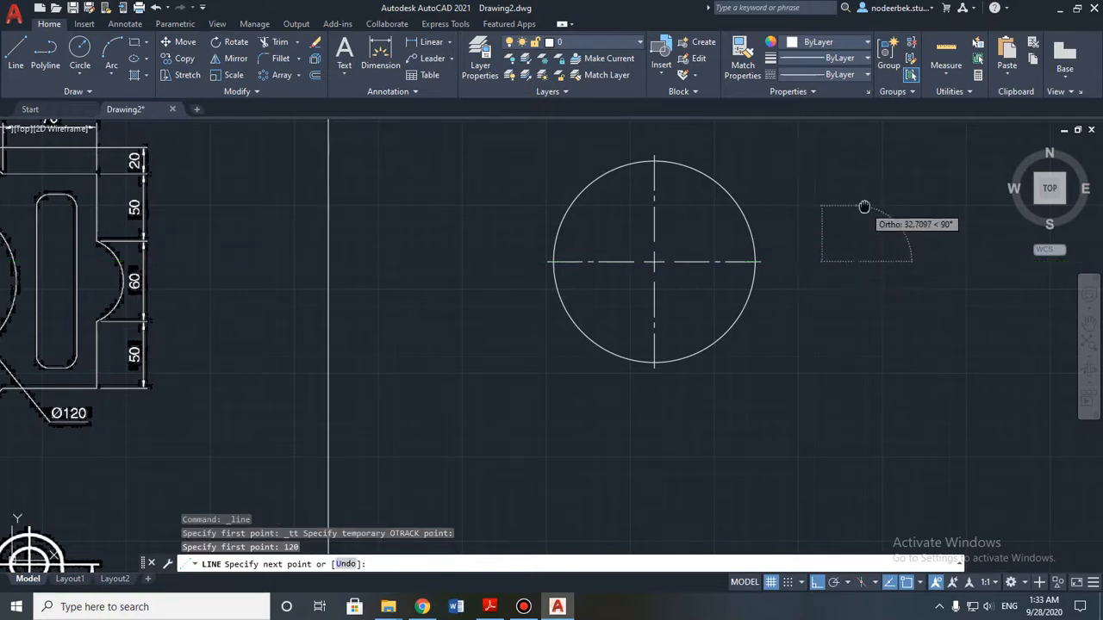
middle_drag(862, 207, 853, 303)
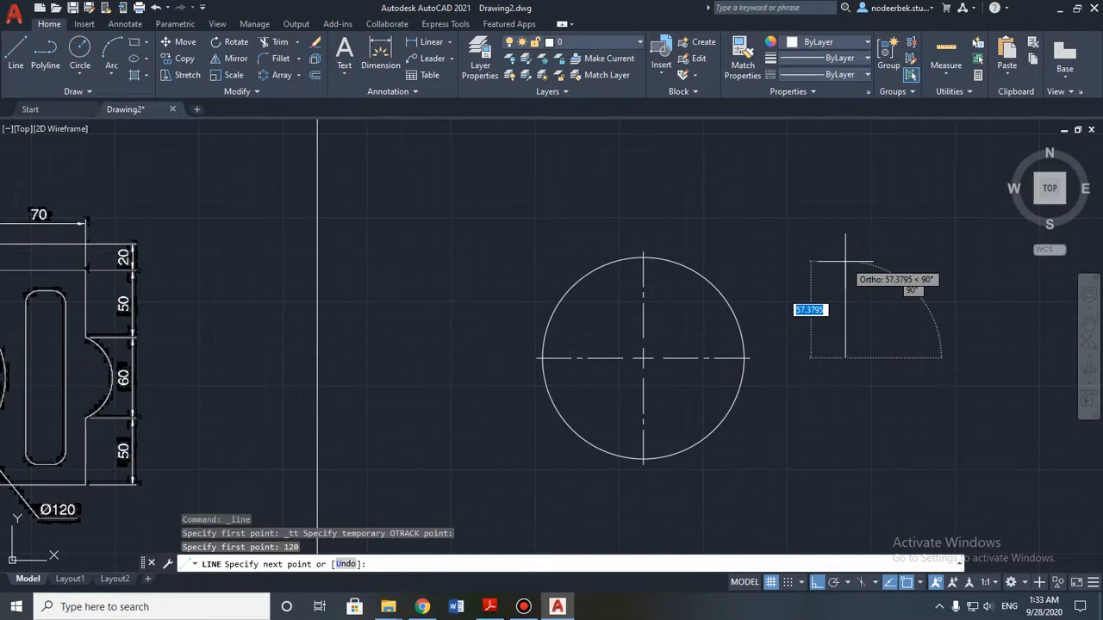
key(BackSpace)
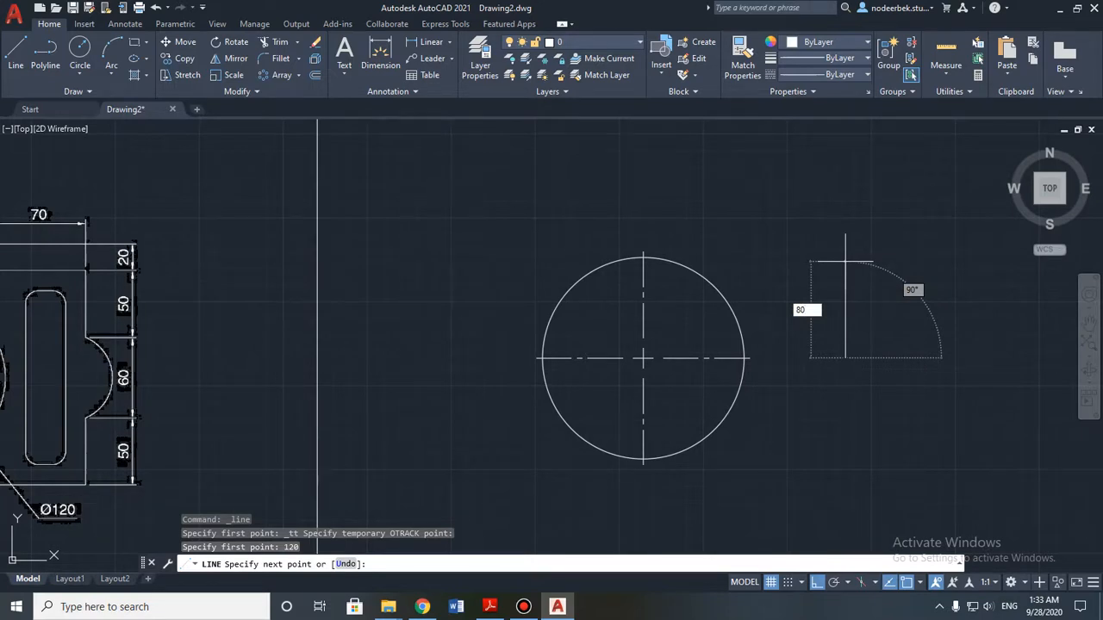
key(Return)
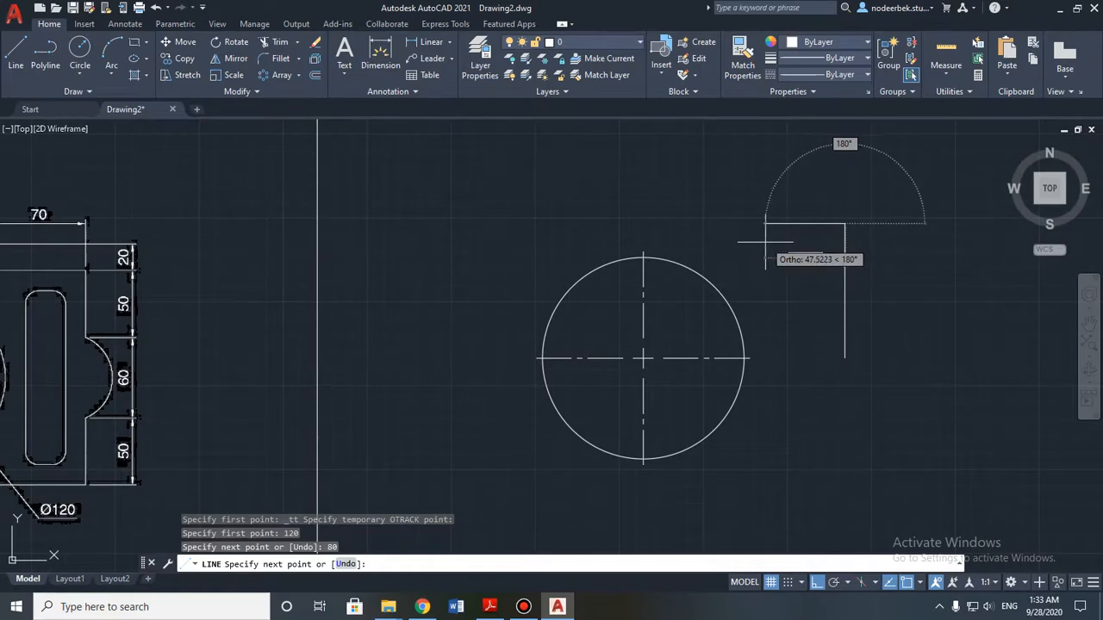
Step: Continue the outline with a segment 240 to the left above the circle and one 80 downward, ending the line there
scroll(780, 228, down, 3)
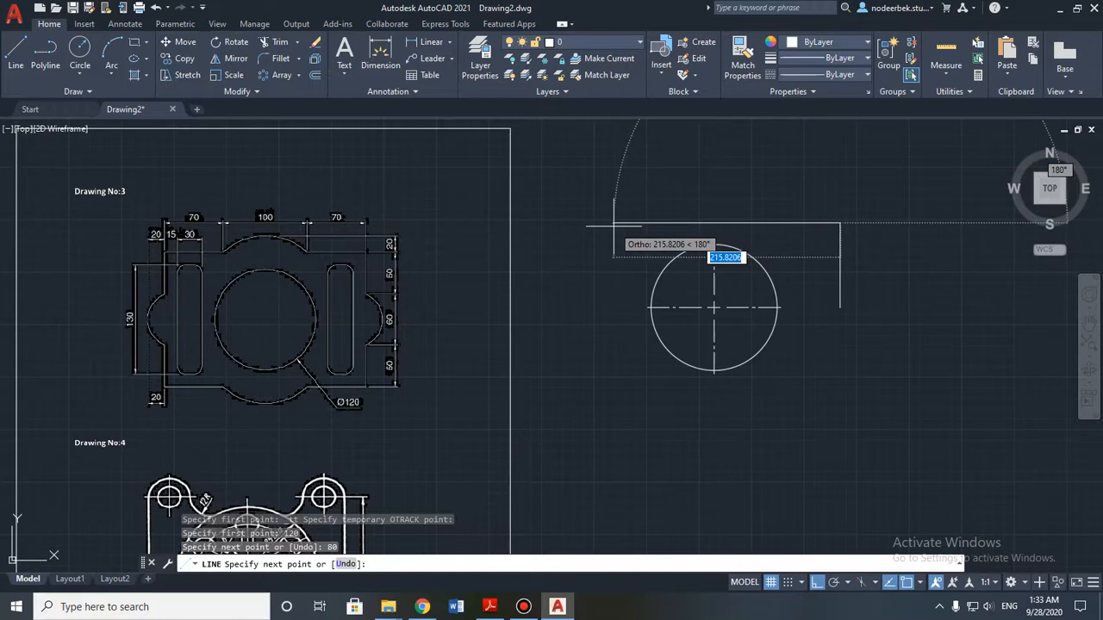
text(240)
key(Return)
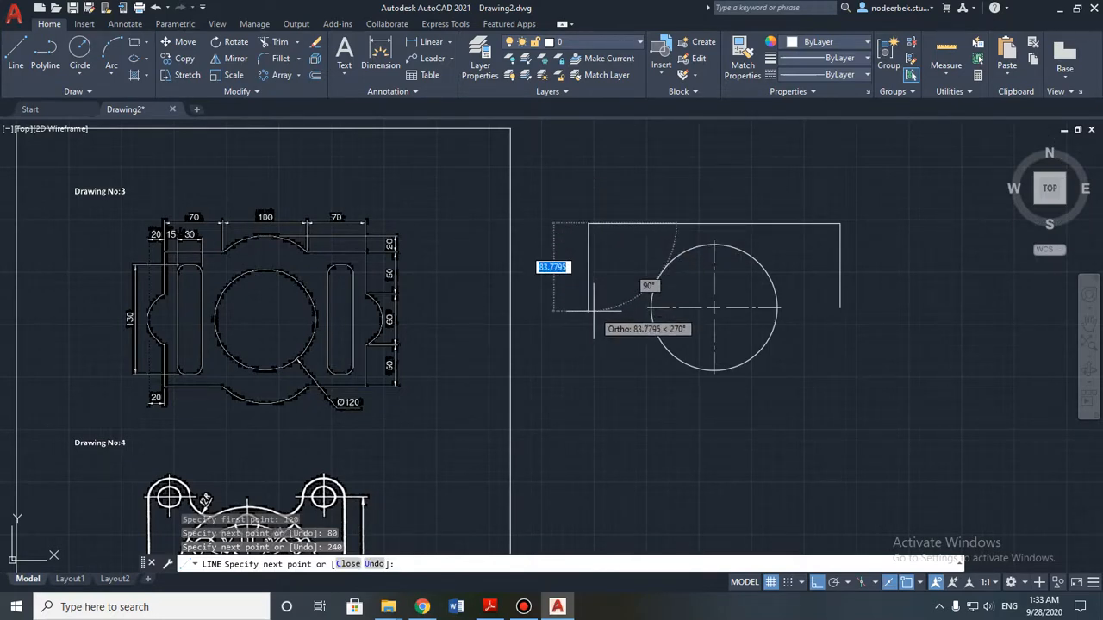
text(80)
key(Return)
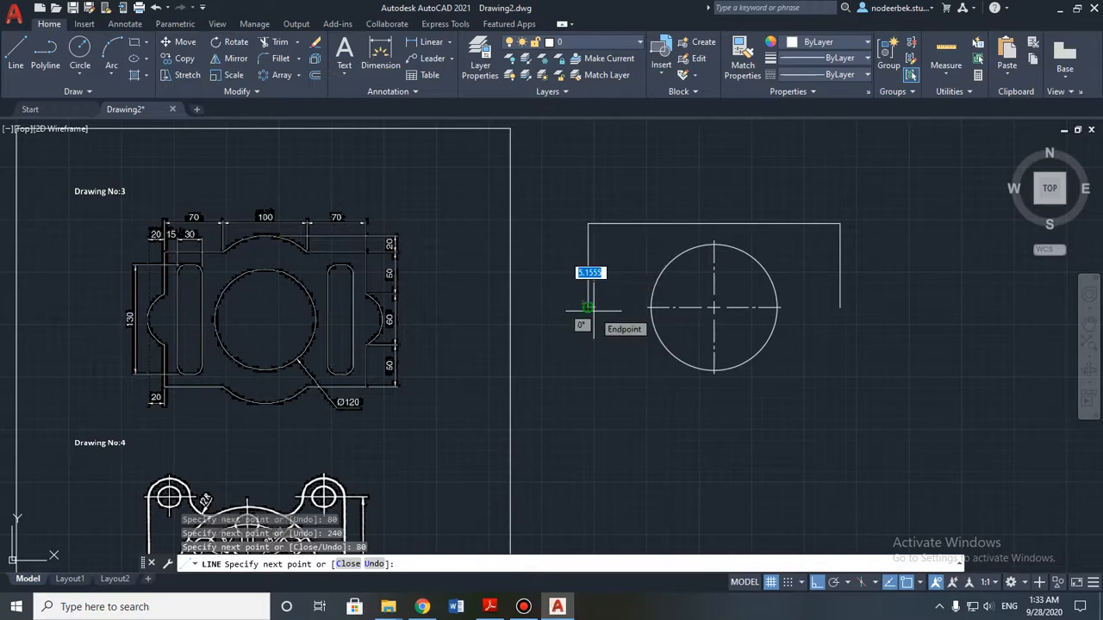
key(Escape)
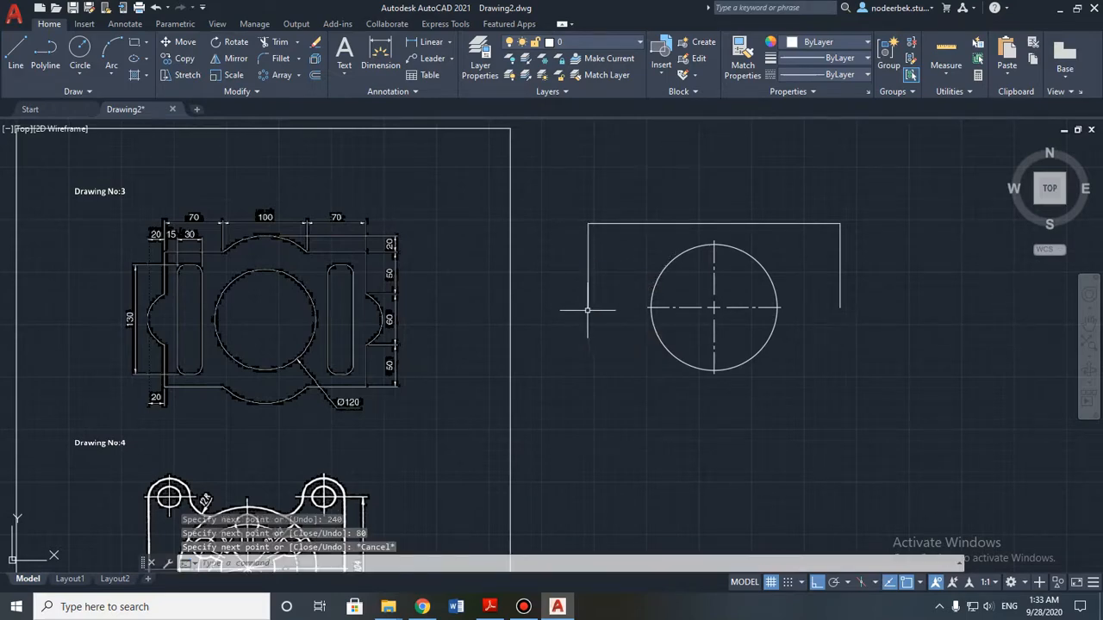
middle_drag(586, 310, 544, 334)
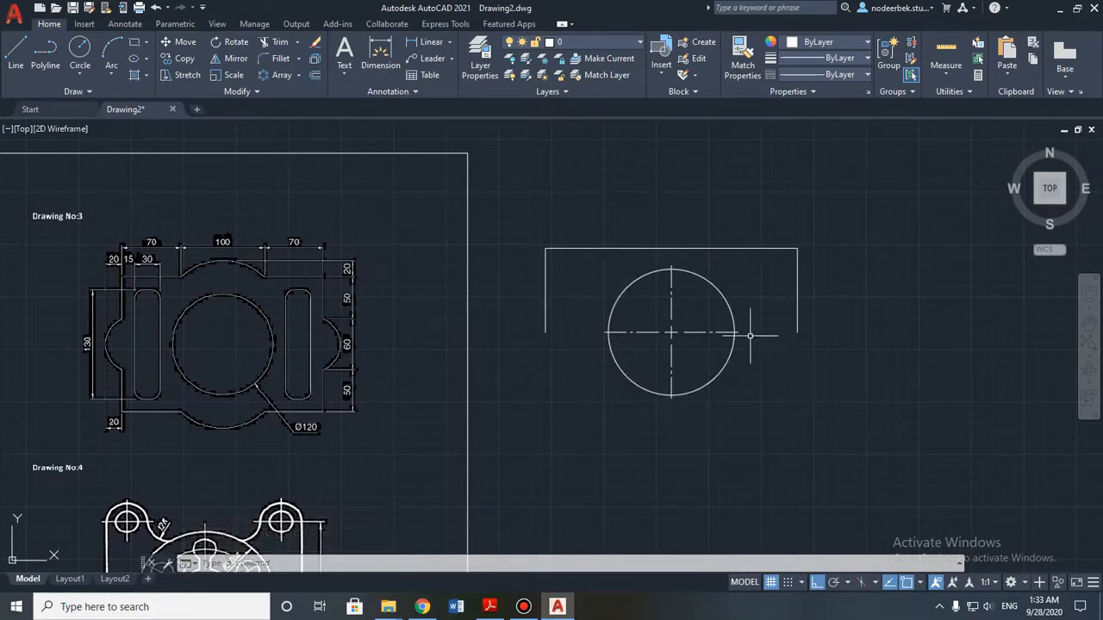
middle_drag(653, 390, 599, 346)
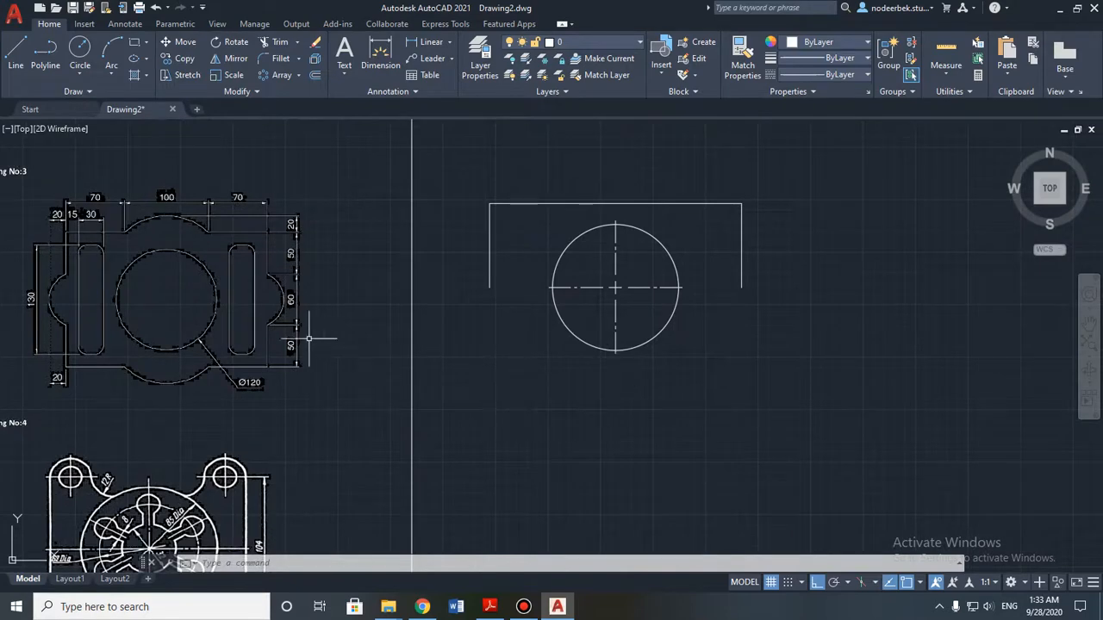
Step: Try to stretch the lower end of the outline's right vertical line 160 downward, and undo the stretch
scroll(293, 328, up, 5)
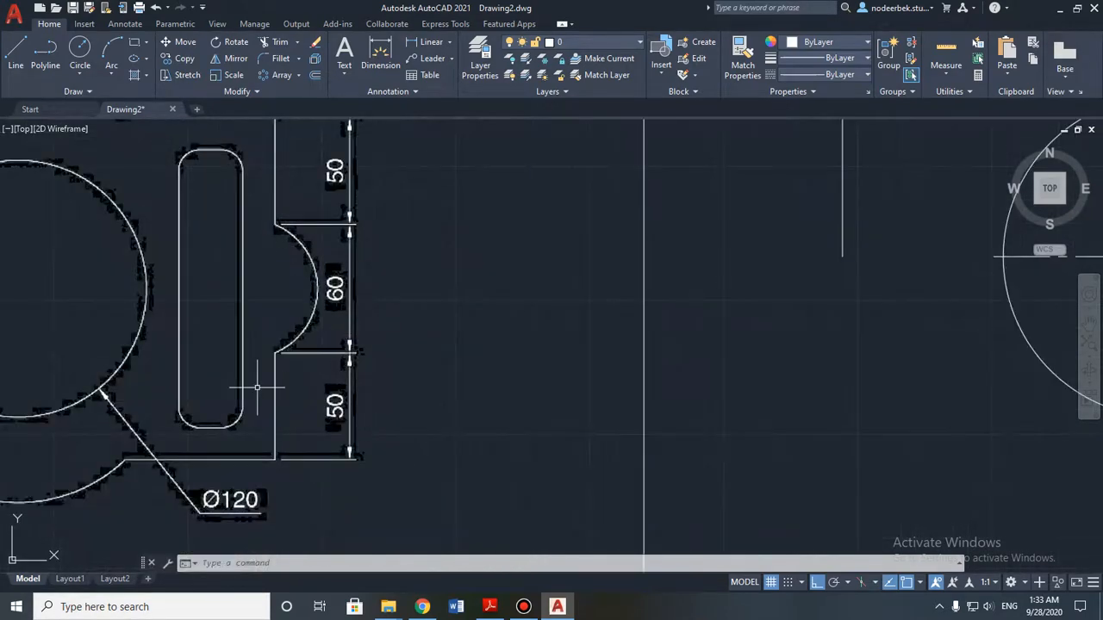
scroll(416, 362, down, 2)
middle_drag(596, 363, 467, 295)
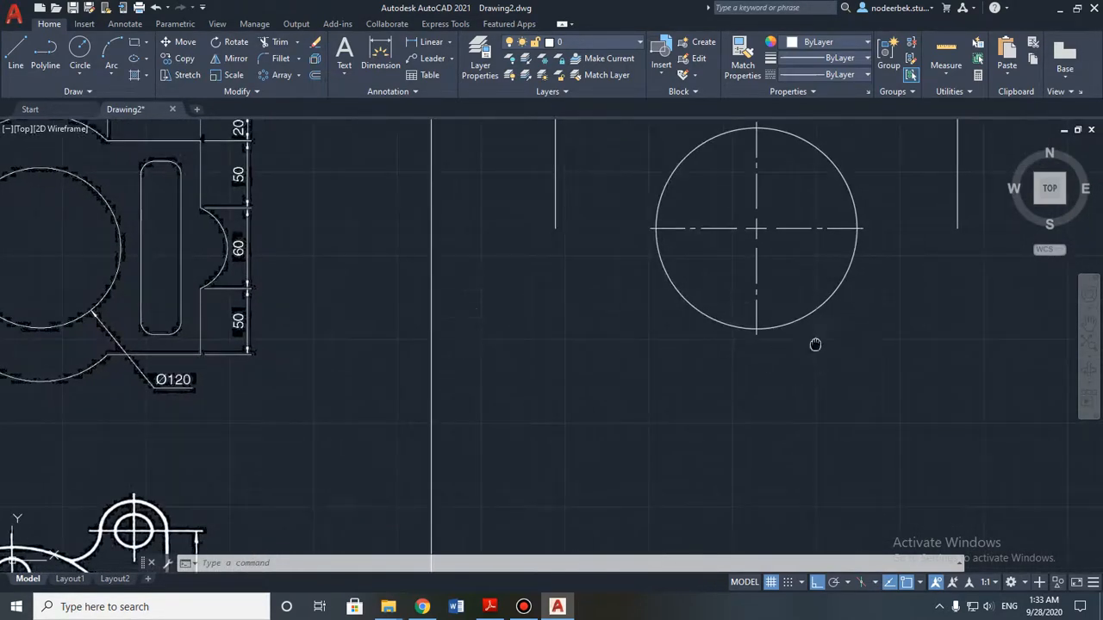
middle_drag(815, 344, 656, 371)
scroll(656, 372, down, 2)
middle_drag(752, 273, 681, 225)
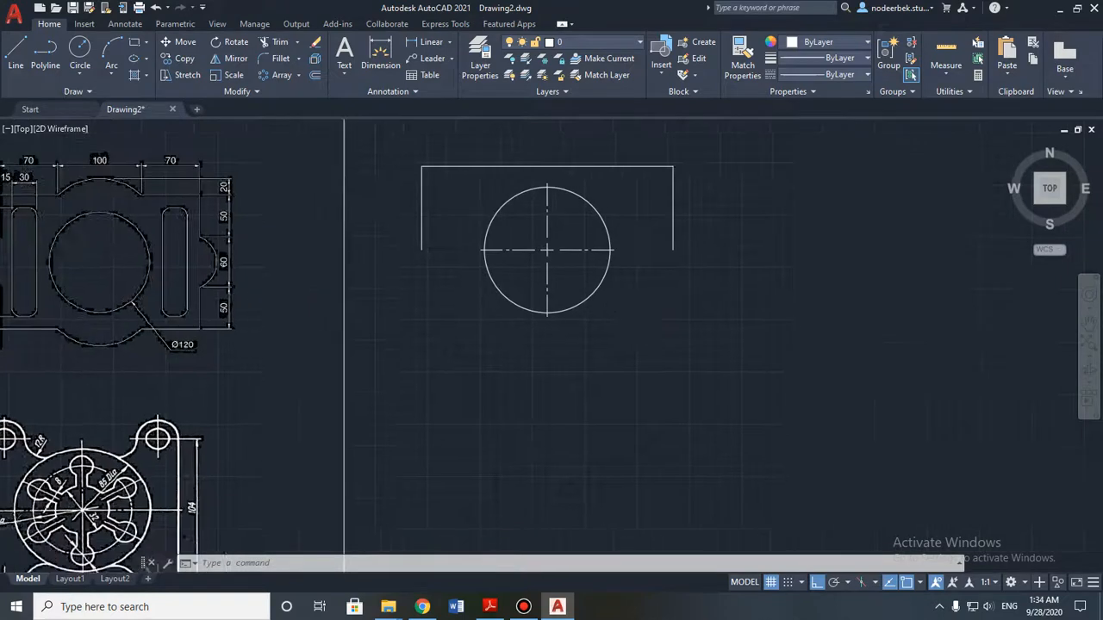
click(673, 224)
click(673, 250)
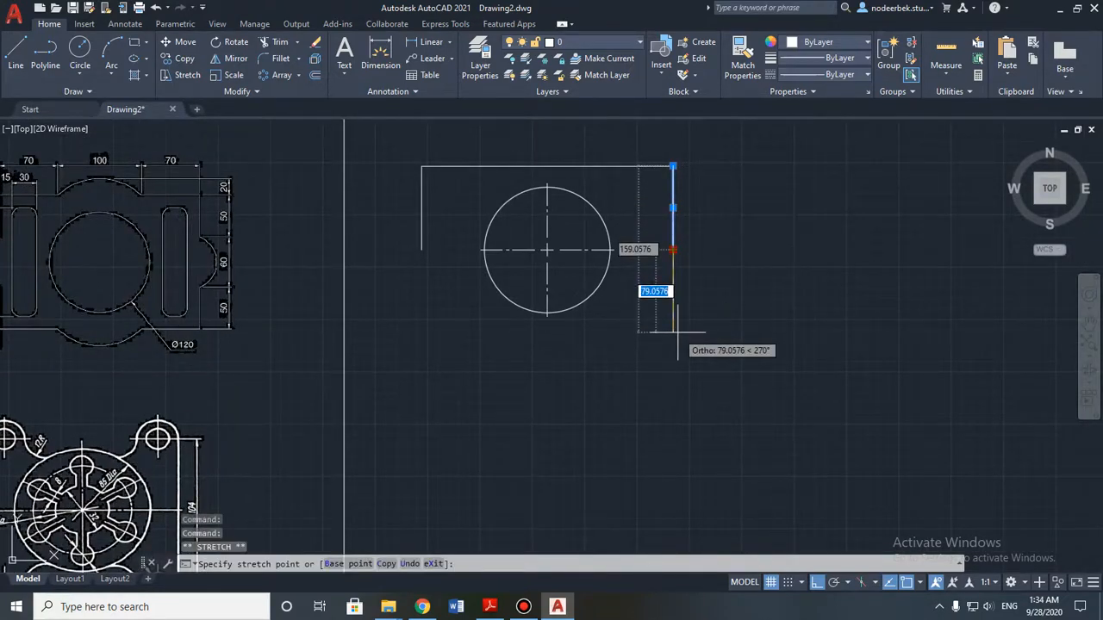
text(160)
key(Return)
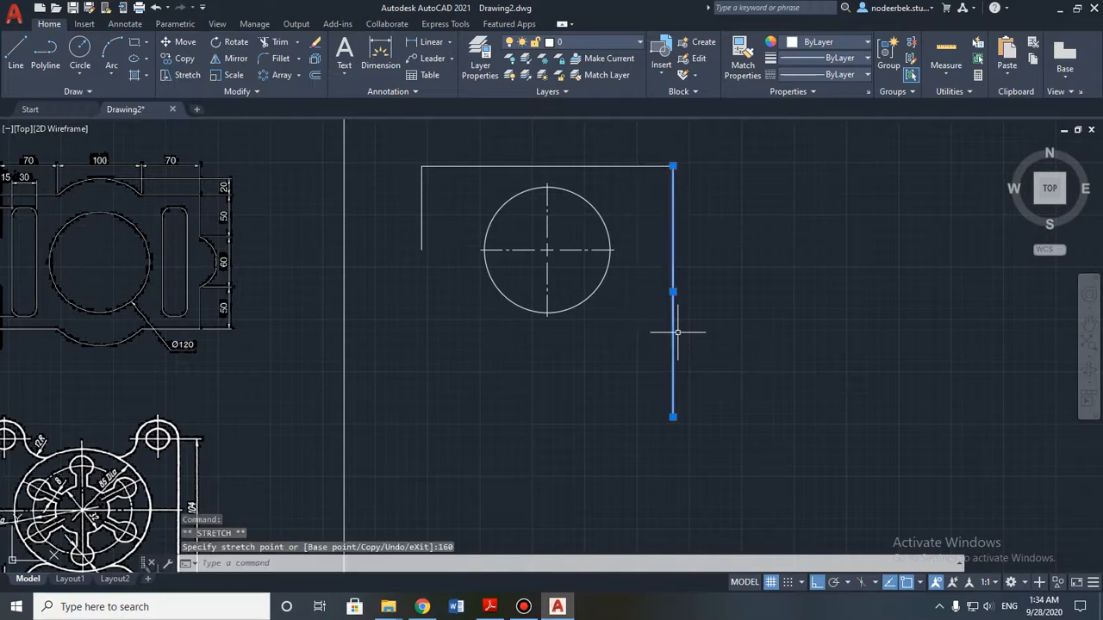
key(ctrl+z)
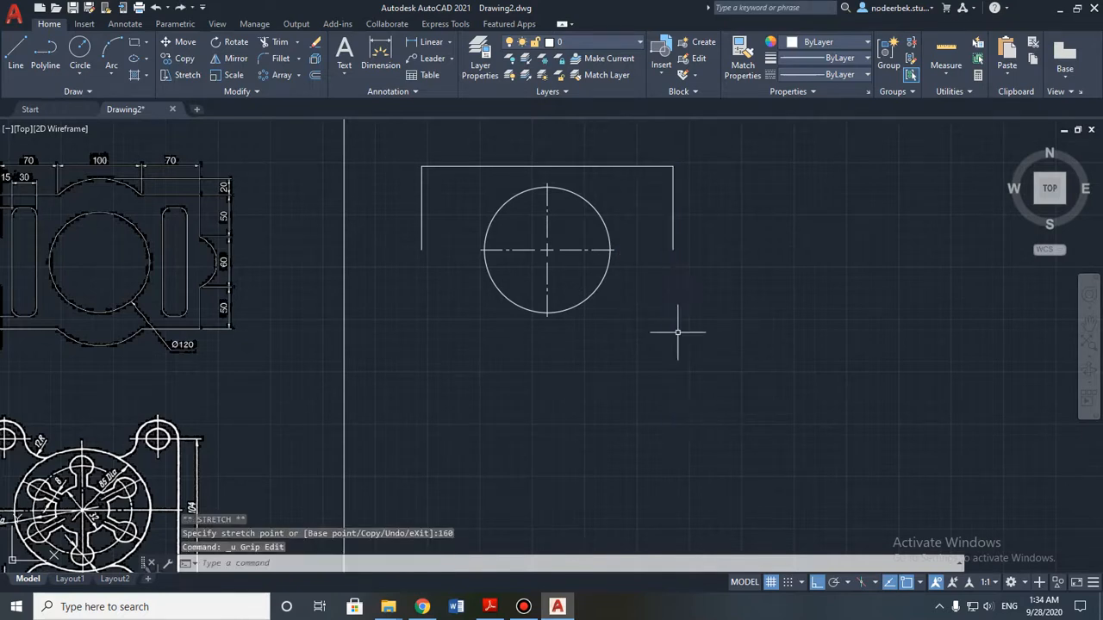
Step: Stretch the lower end of the outline's right vertical line 80 downward
click(672, 225)
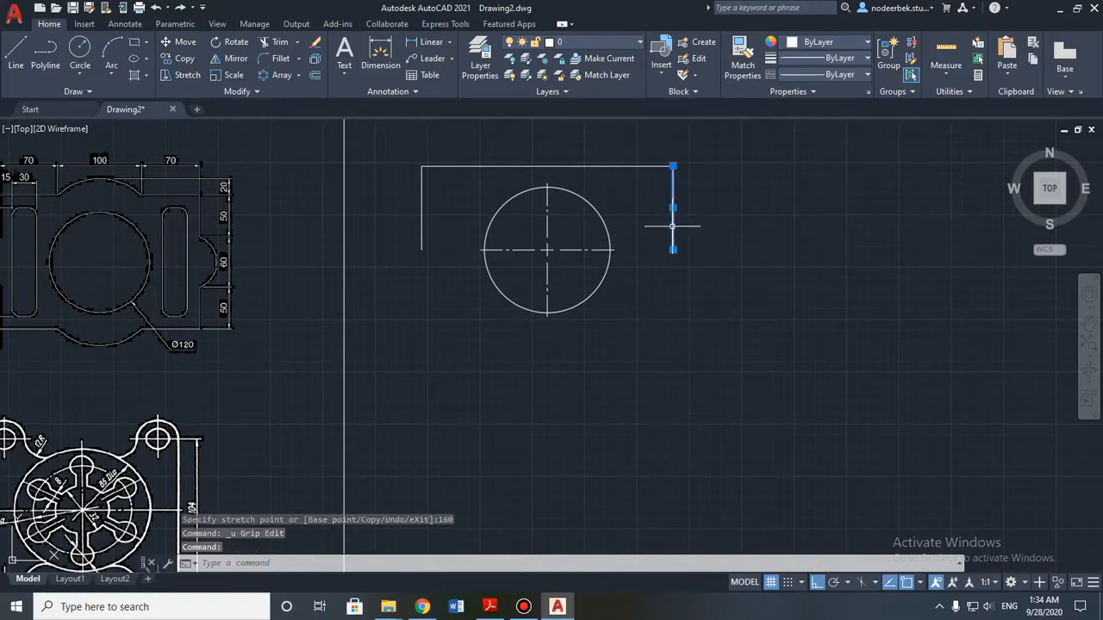
click(672, 249)
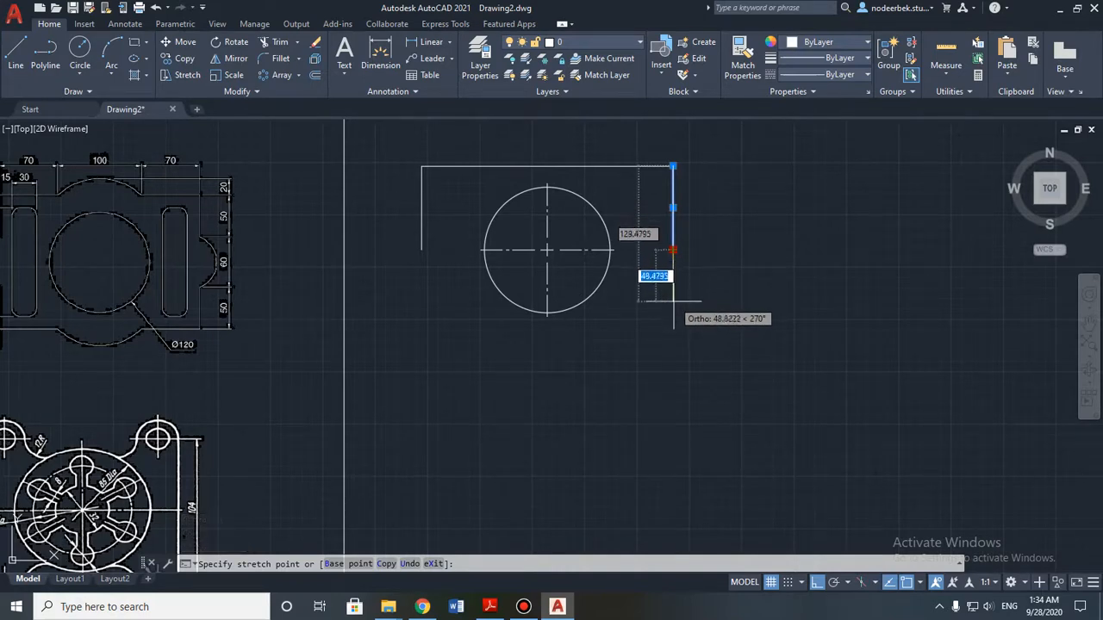
text(80)
key(Return)
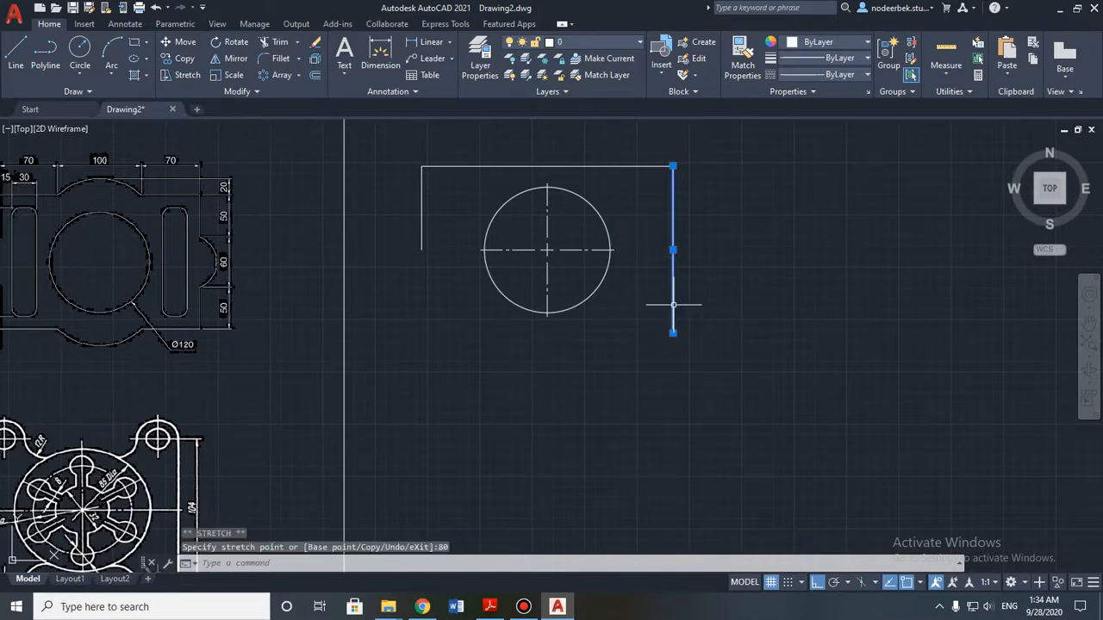
key(Escape)
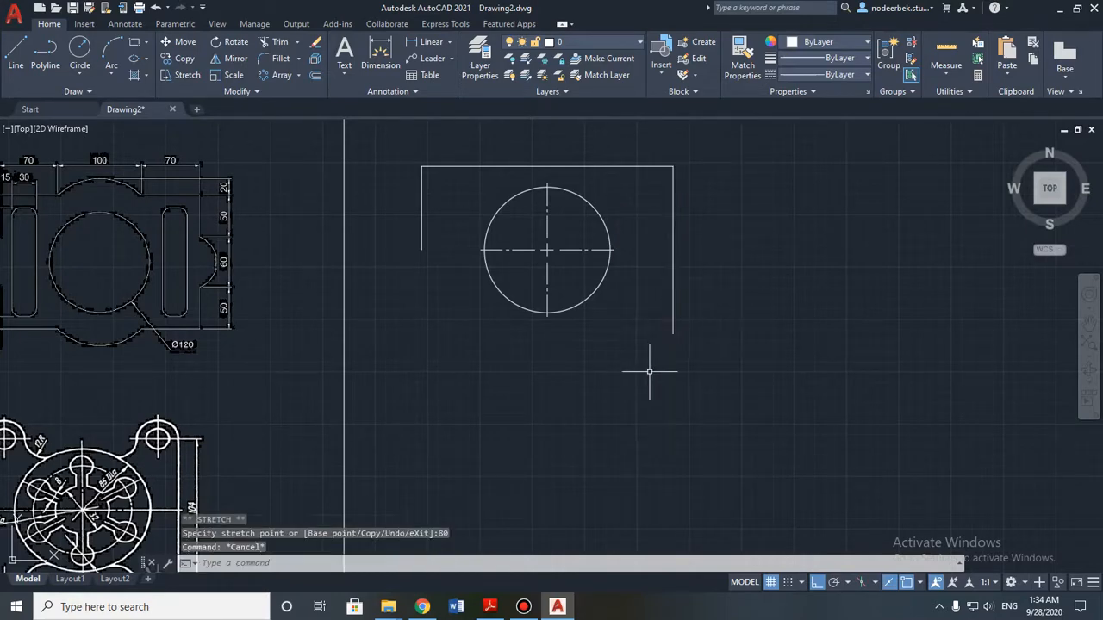
Step: Inspect the right side arc of Drawing No:3 and look through the available arc construction methods, including 3-Point
middle_drag(473, 327, 566, 362)
scroll(367, 330, up, 4)
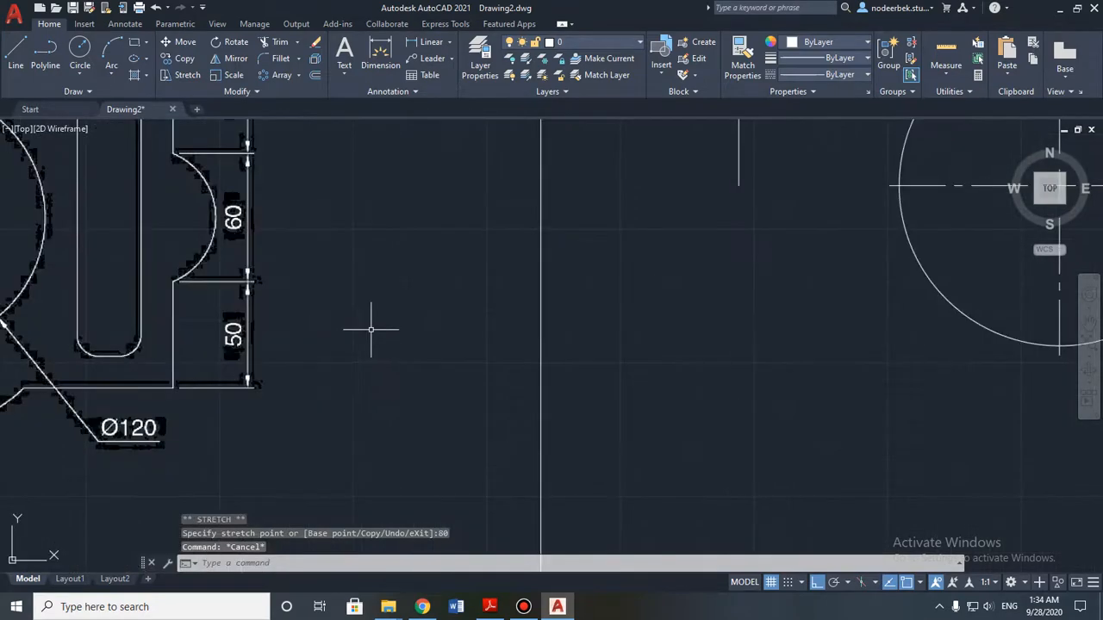
middle_drag(224, 322, 329, 399)
middle_drag(324, 340, 325, 369)
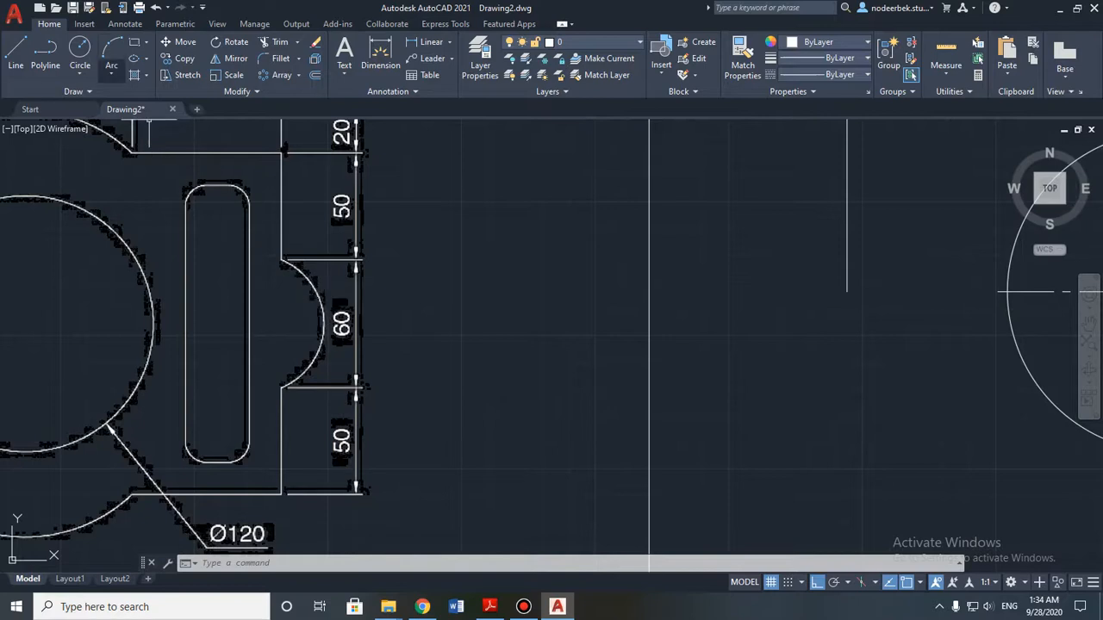
click(111, 75)
click(139, 97)
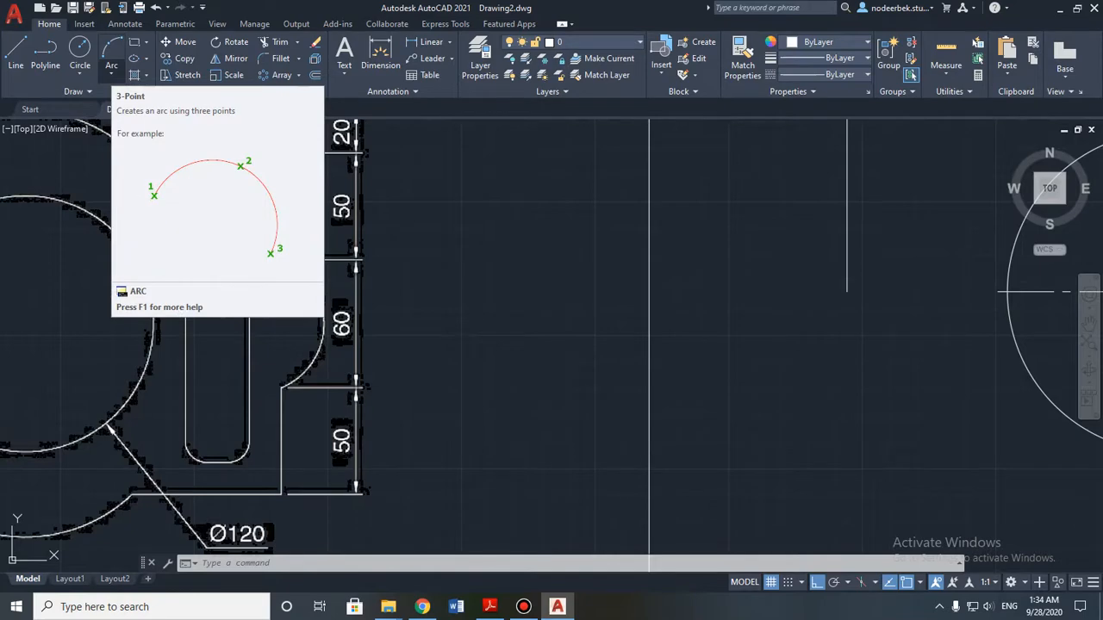
scroll(505, 266, down, 4)
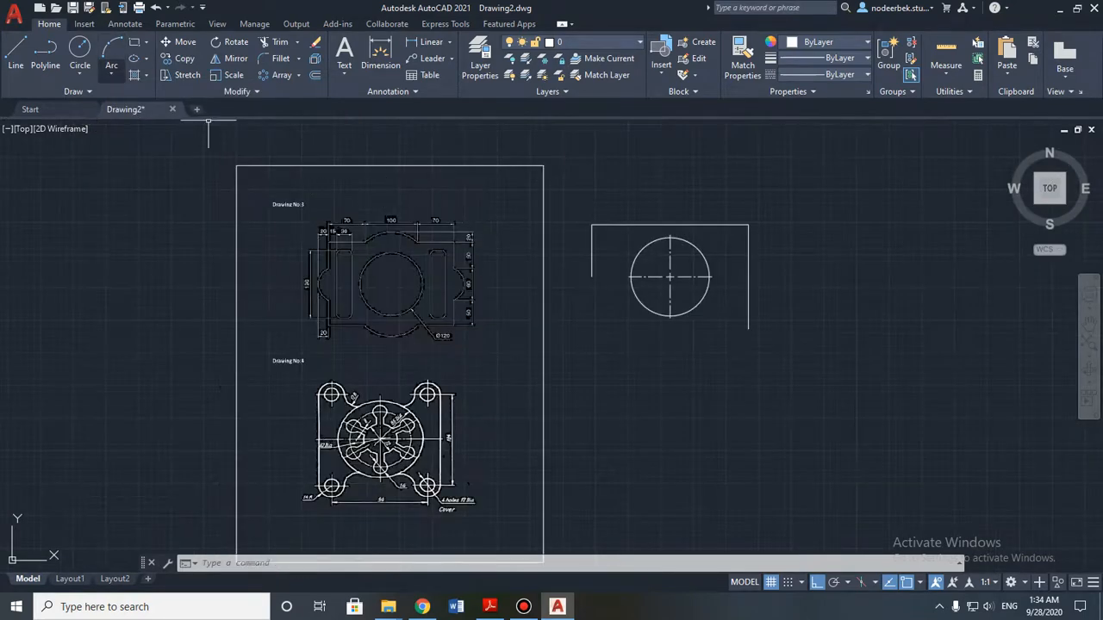
click(111, 74)
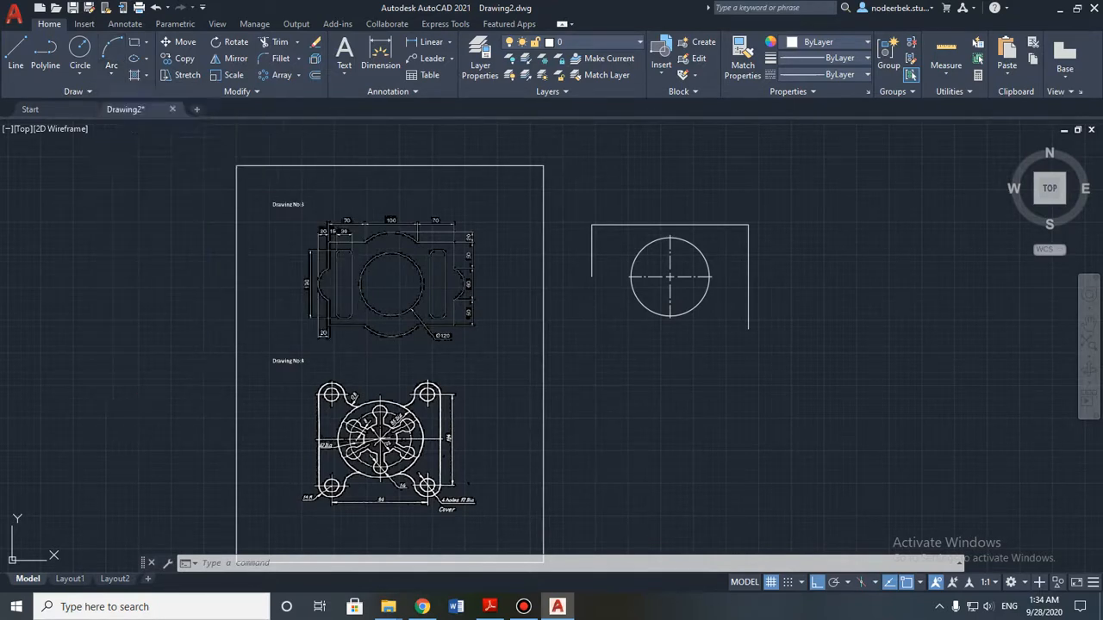
Step: Examine the right side arc of Drawing No:3 closely, checking its endpoints on the outline and its vertical dimension
middle_drag(758, 272, 609, 264)
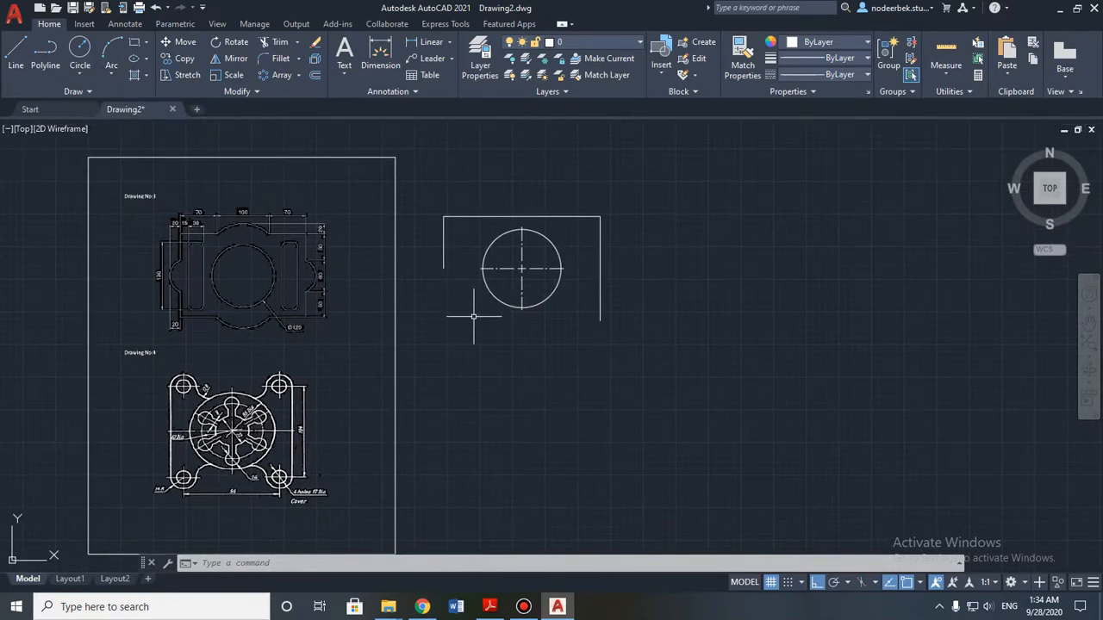
scroll(467, 317, up, 2)
scroll(479, 310, down, 2)
middle_drag(468, 315, 590, 337)
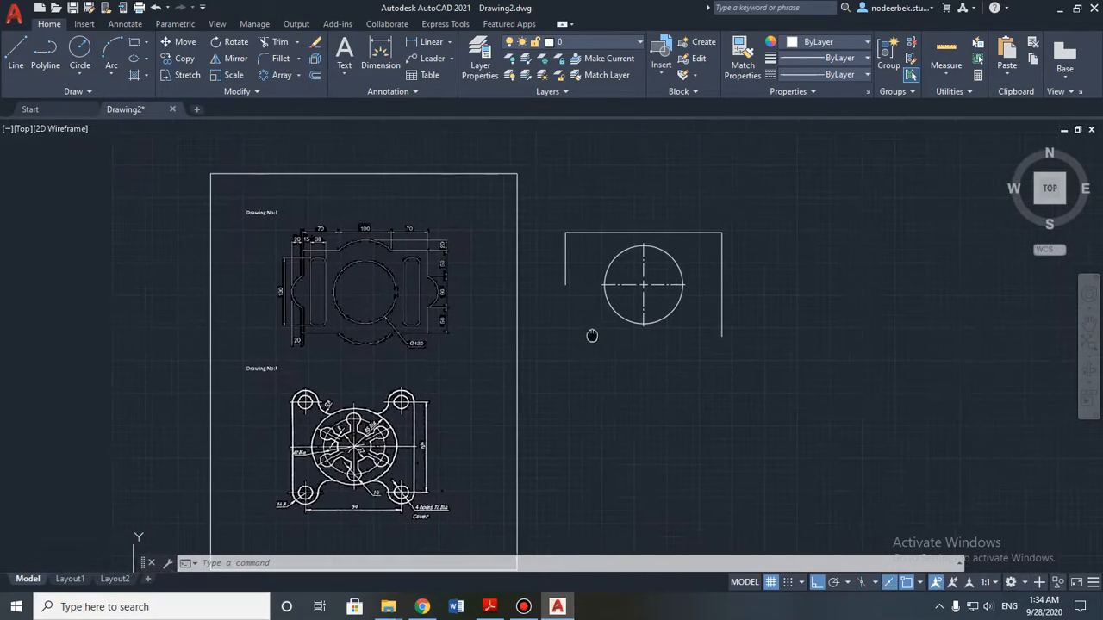
middle_drag(448, 351, 511, 348)
scroll(483, 319, up, 8)
mouse_move(463, 288)
middle_down()
mouse_move(330, 382)
mouse_move(327, 398)
middle_up()
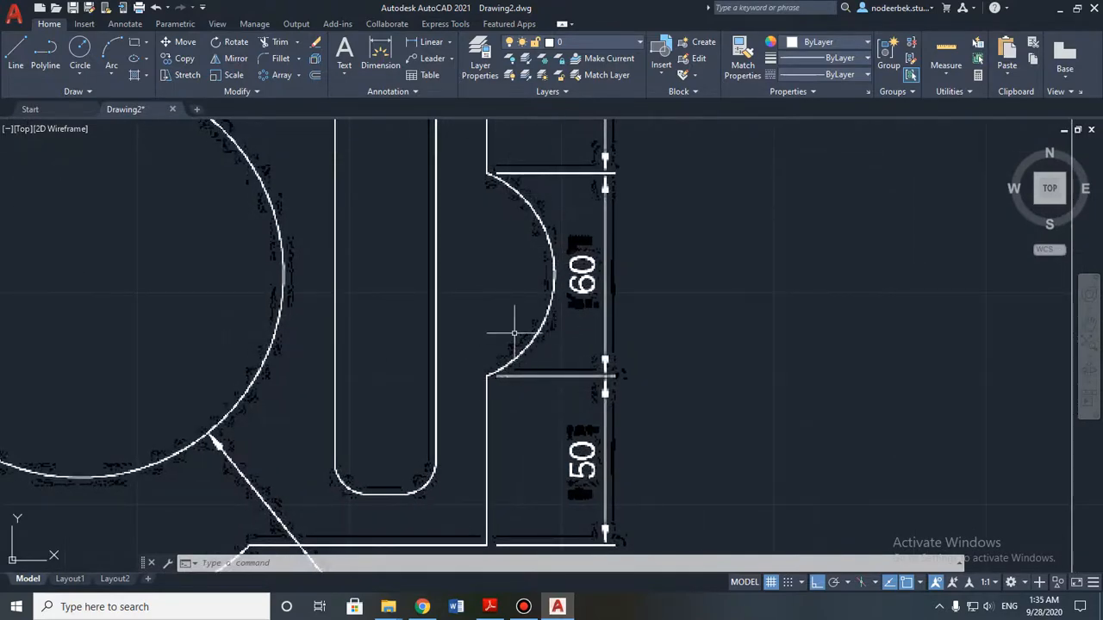
scroll(514, 332, down, 2)
middle_drag(492, 327, 444, 324)
scroll(490, 312, up, 2)
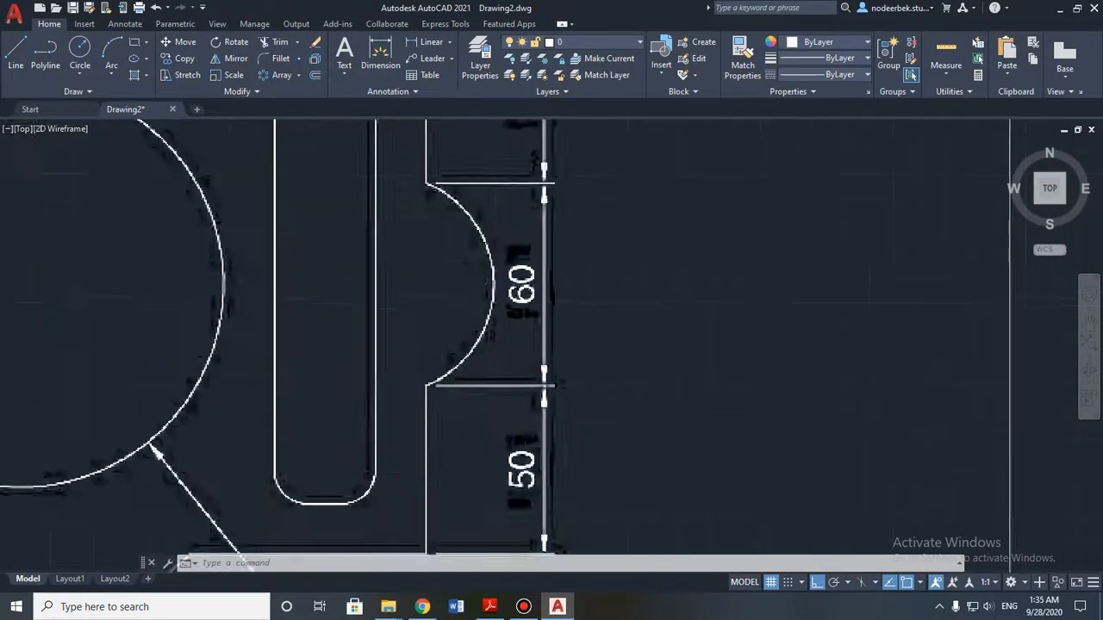
scroll(489, 310, up, 2)
scroll(498, 291, down, 2)
middle_drag(494, 293, 491, 307)
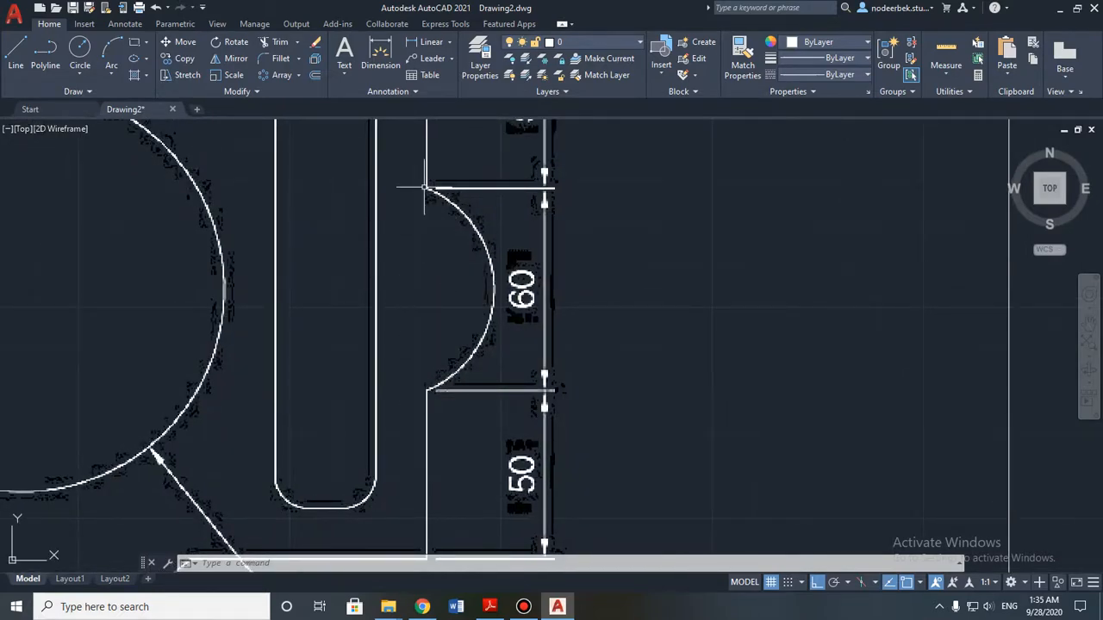
scroll(425, 187, down, 2)
mouse_move(439, 177)
middle_down()
mouse_move(453, 308)
mouse_move(455, 289)
mouse_move(547, 226)
mouse_move(542, 215)
middle_up()
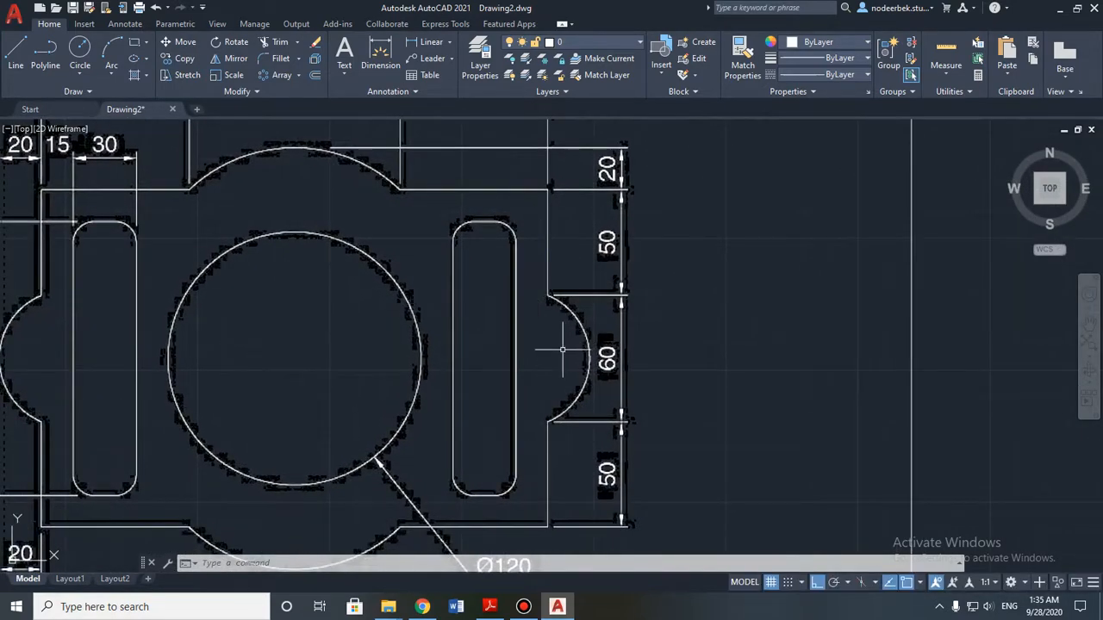
Step: Compare the left and right side arcs of Drawing No:3, checking how far they project beyond the outline's vertical edges
scroll(526, 388, down, 3)
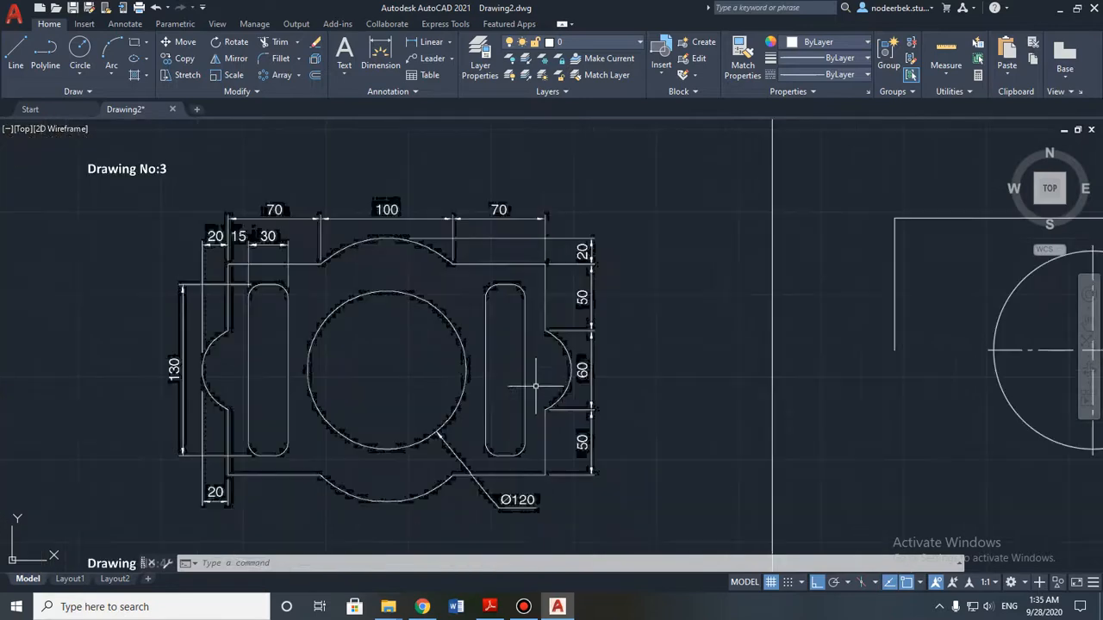
scroll(521, 330, up, 3)
scroll(479, 321, up, 3)
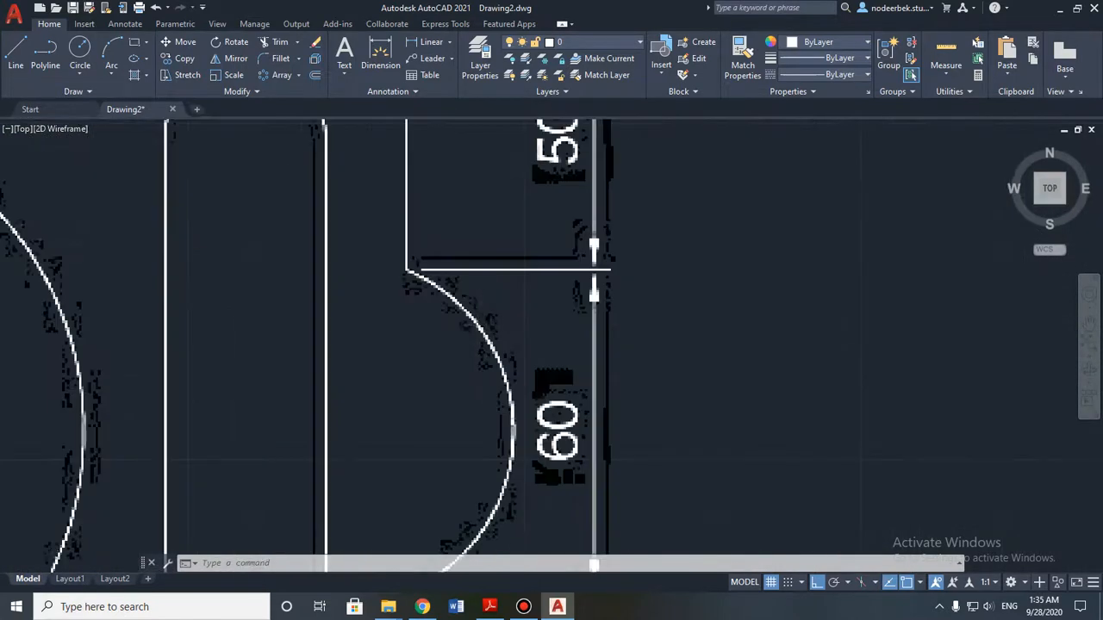
scroll(478, 331, down, 5)
middle_drag(146, 303, 317, 372)
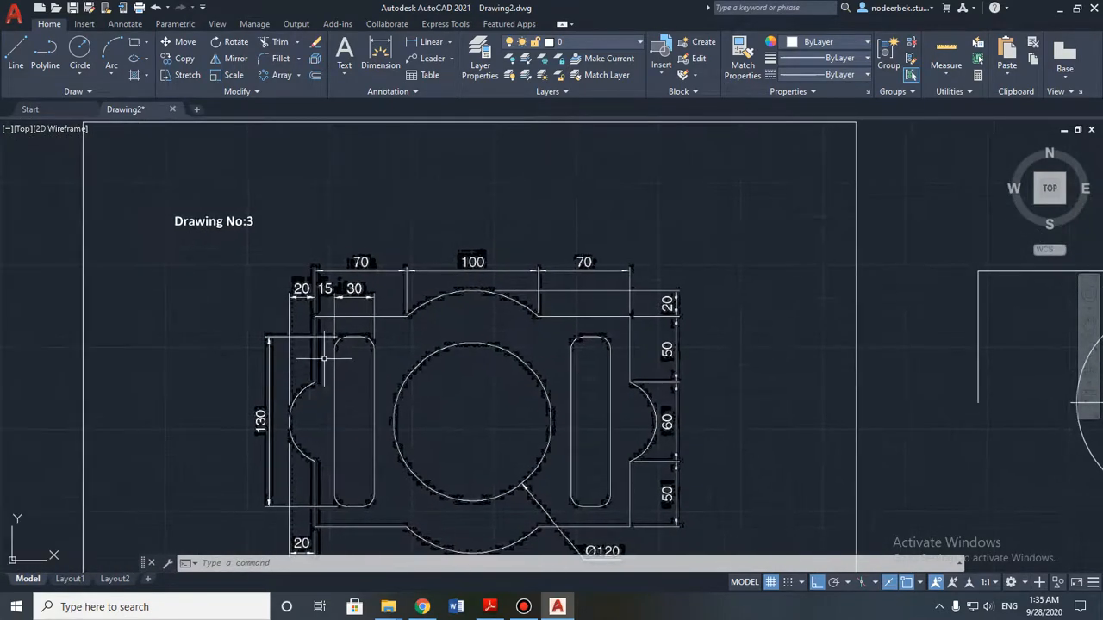
scroll(326, 345, up, 4)
scroll(320, 269, down, 3)
middle_drag(313, 258, 345, 252)
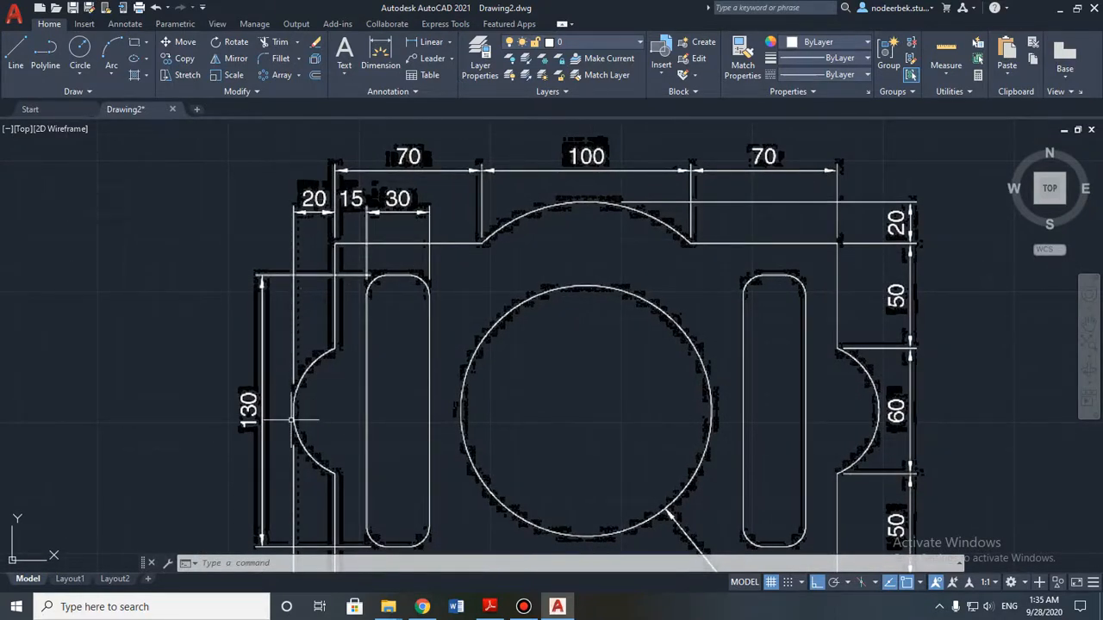
middle_drag(347, 466, 352, 388)
scroll(568, 346, up, 4)
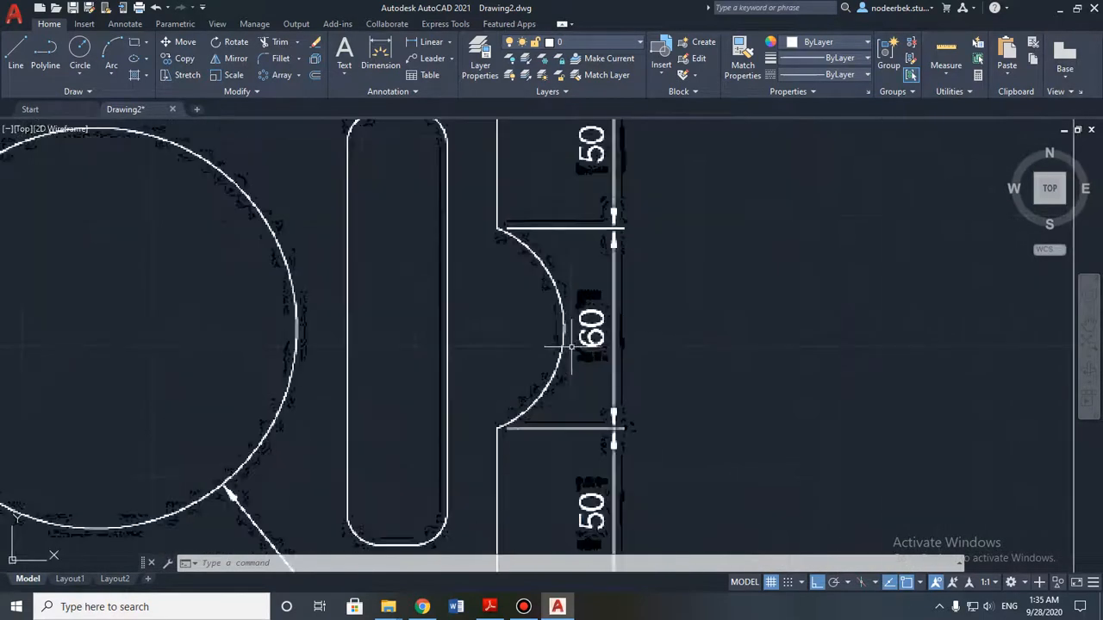
middle_drag(569, 345, 563, 387)
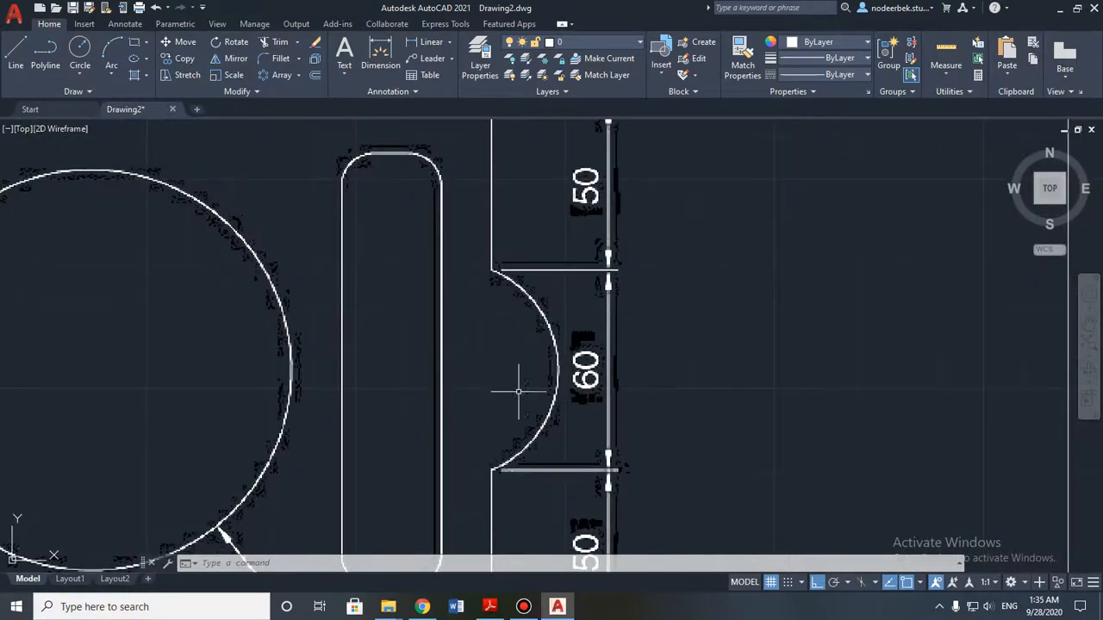
Step: Extend the center mark's horizontal line 120 beyond the circle's right edge
scroll(606, 345, down, 4)
middle_drag(719, 362, 511, 359)
scroll(553, 363, down, 2)
click(560, 340)
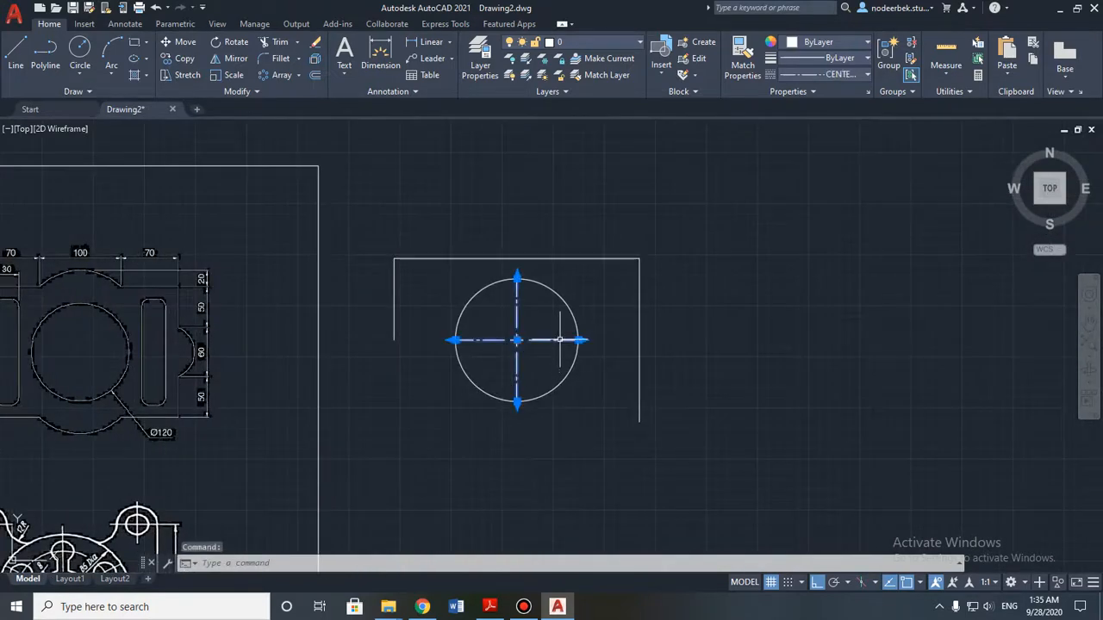
click(578, 340)
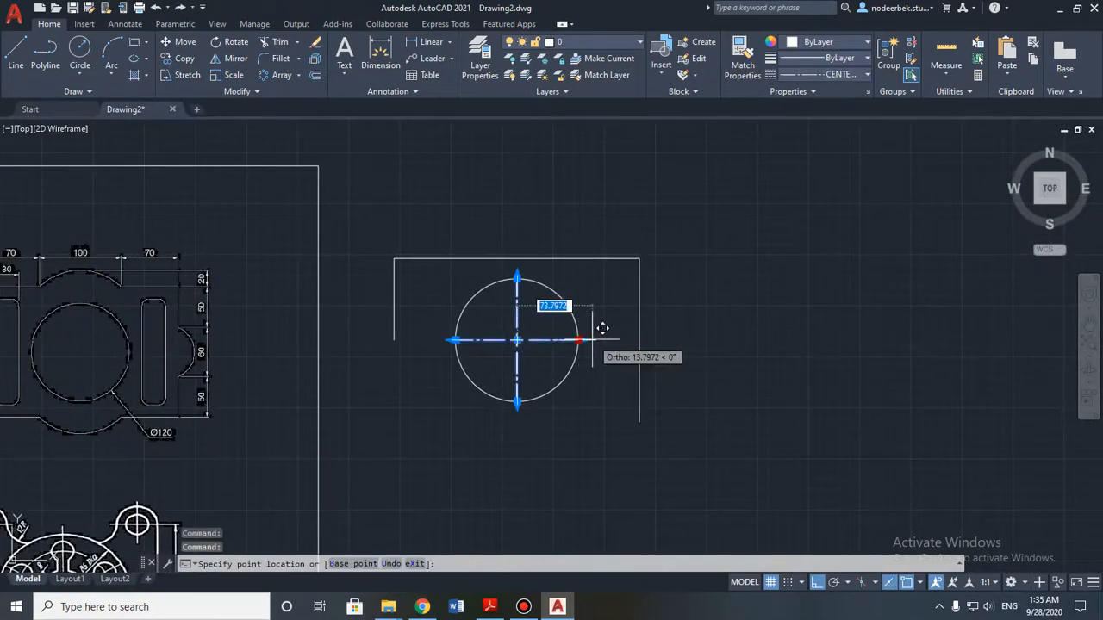
key(Escape)
click(582, 340)
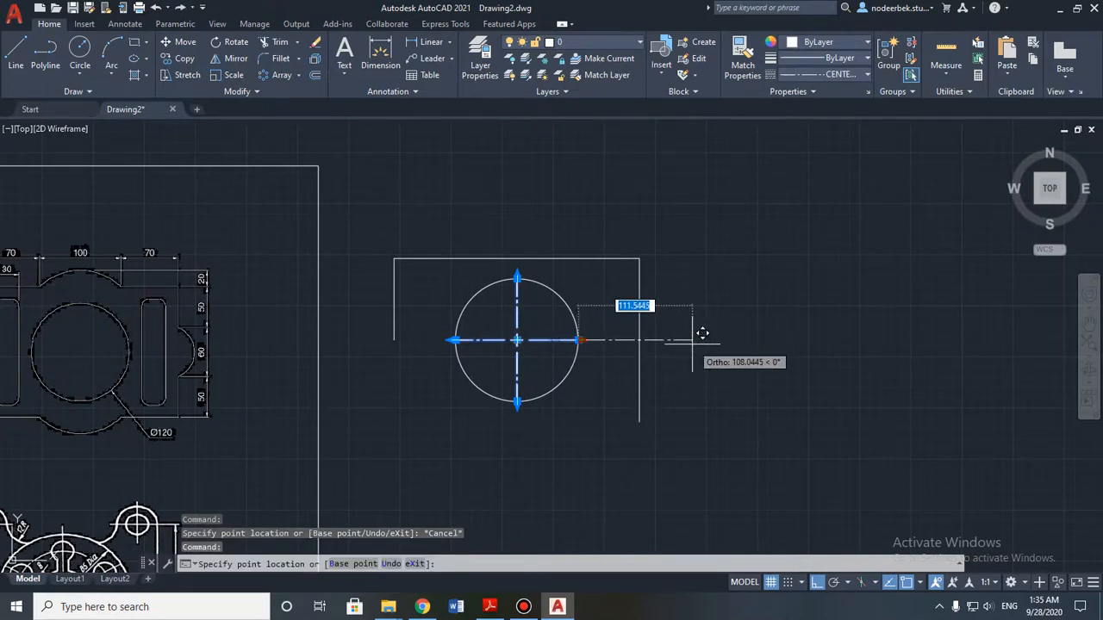
text(120)
key(Return)
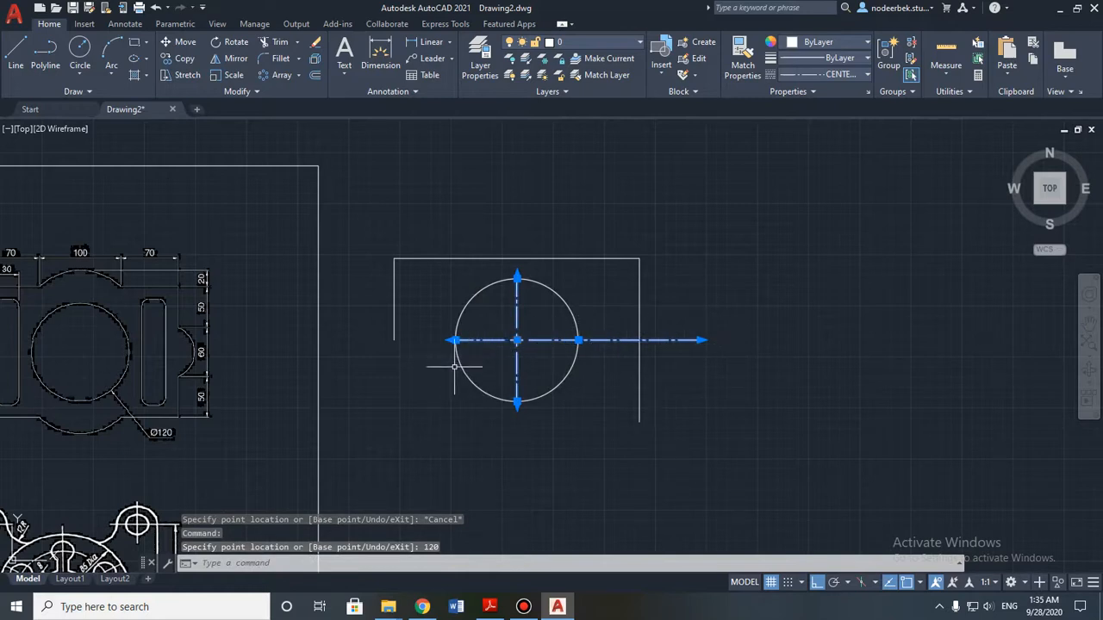
Step: Extend the center mark's horizontal line 120 beyond the circle's left edge and deselect the mark
click(451, 340)
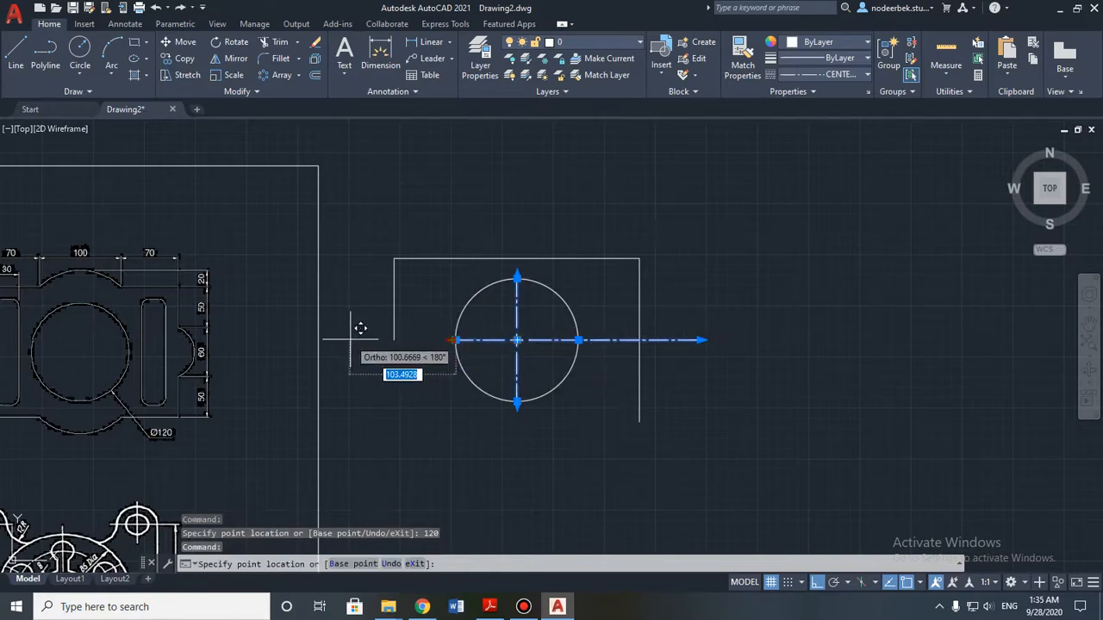
text(120)
key(Return)
key(Escape)
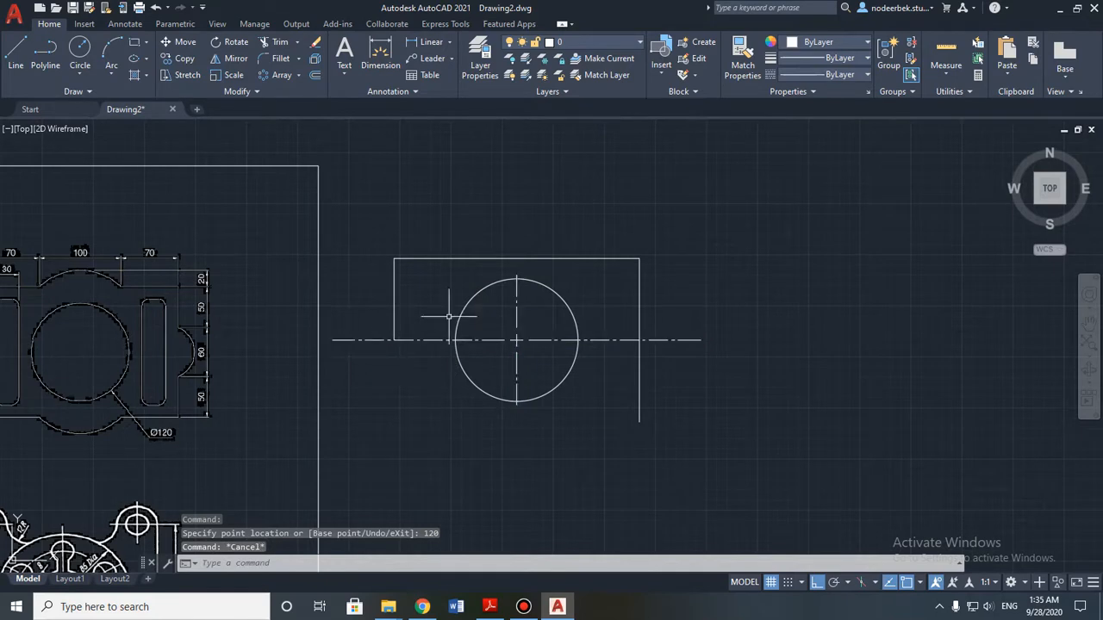
Step: Extend the center mark's vertical line 75 beyond the circle's top edge
click(520, 302)
key(Escape)
click(516, 300)
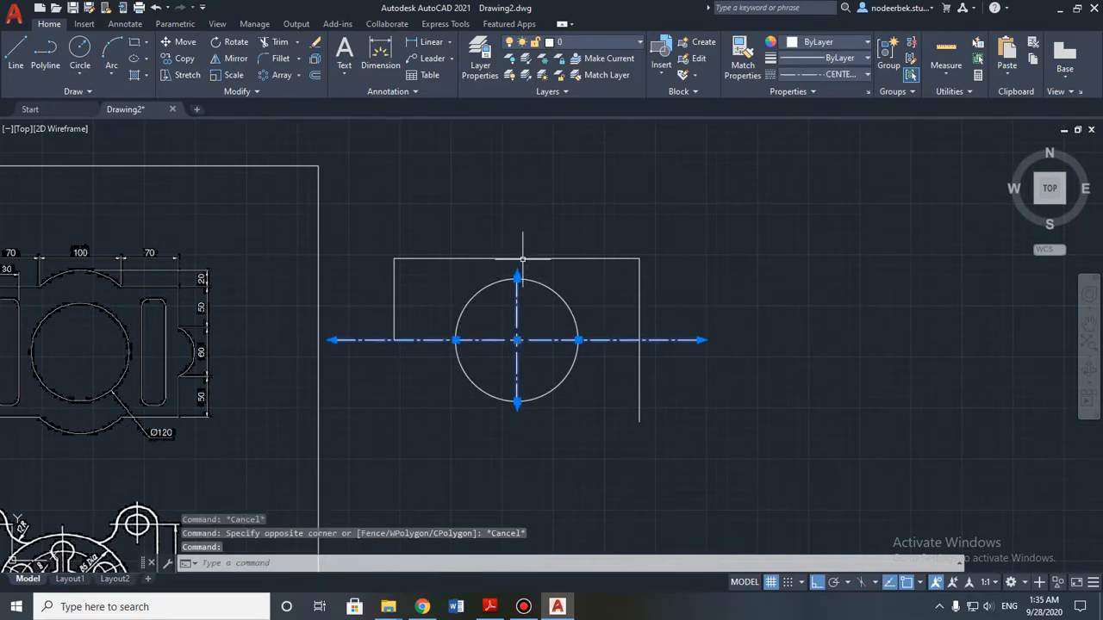
click(517, 277)
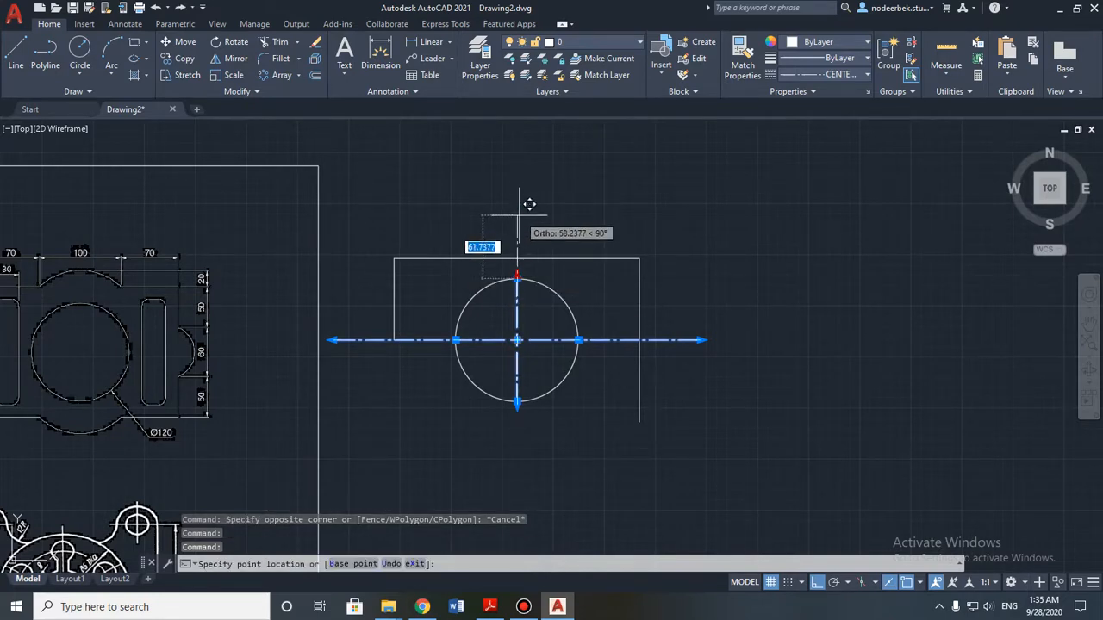
text(75)
key(Return)
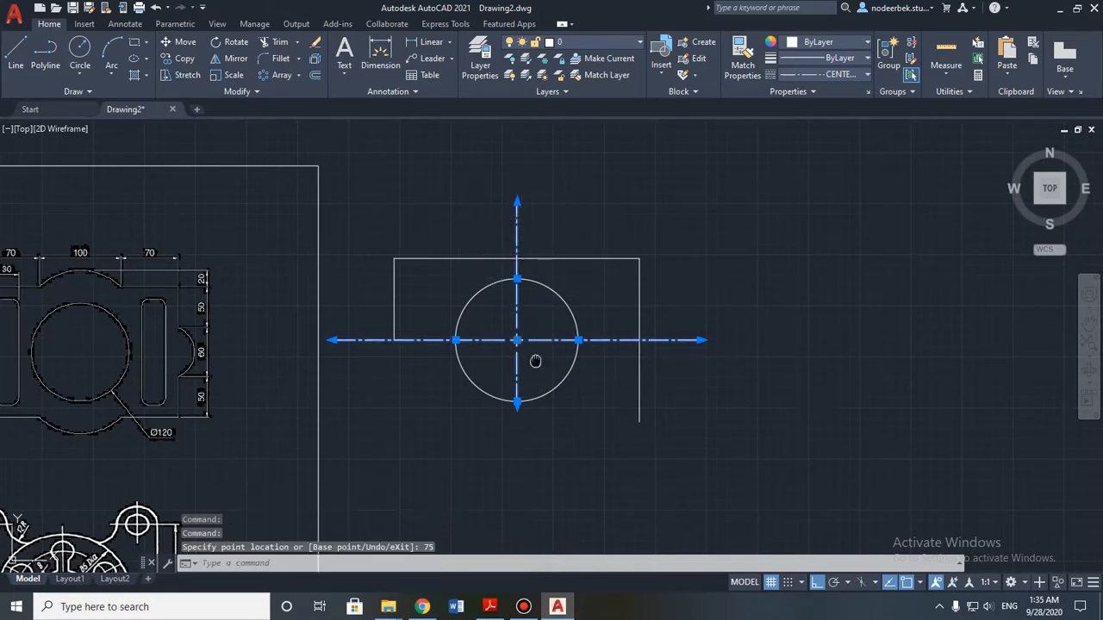
Step: Extend the center mark's vertical line 75 below the circle's bottom edge and deselect the mark
middle_drag(534, 362, 535, 331)
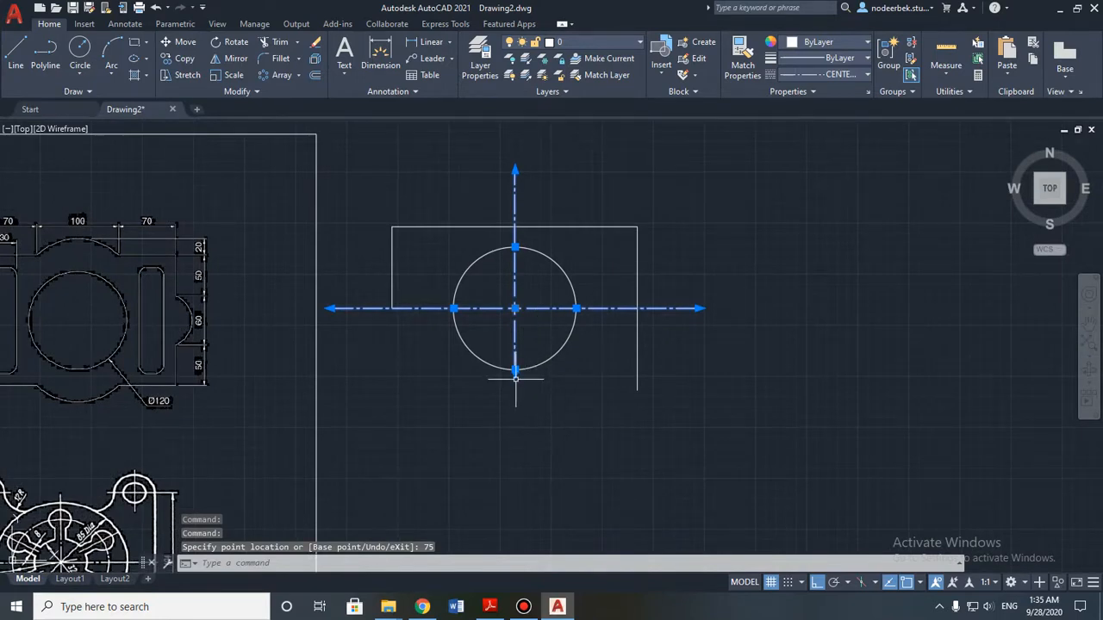
click(515, 379)
key(Escape)
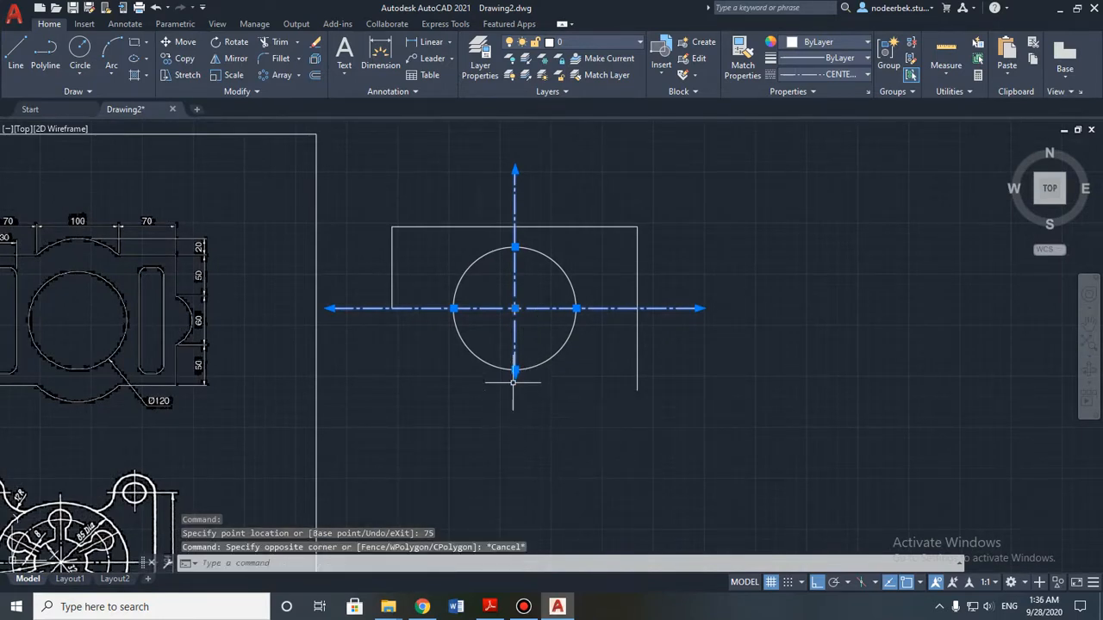
click(515, 375)
key(Escape)
scroll(517, 366, up, 6)
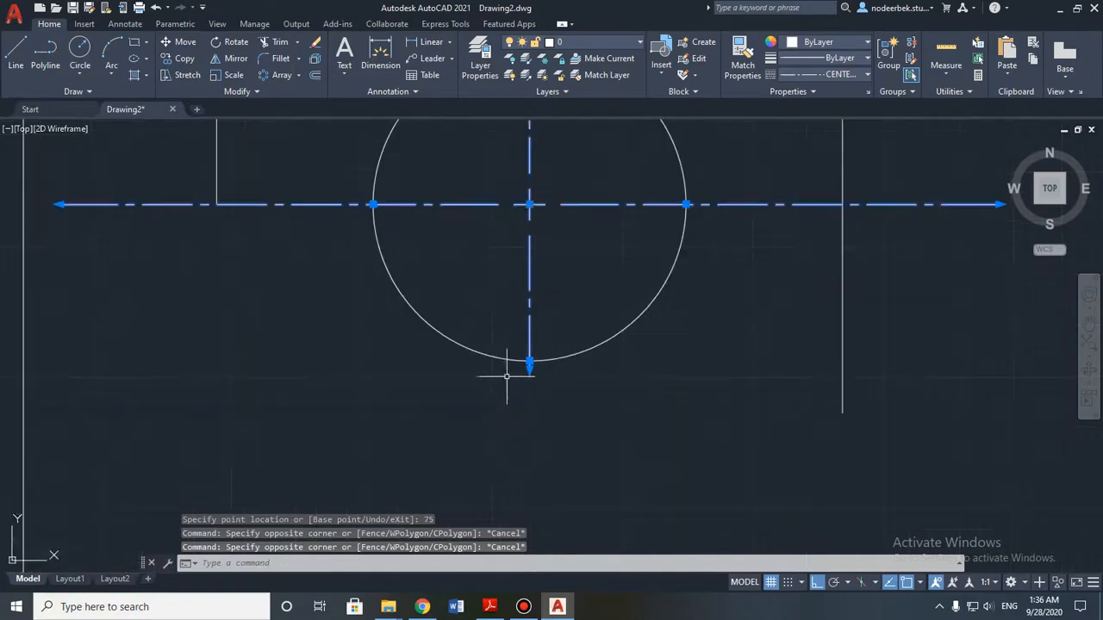
click(532, 362)
scroll(532, 379, down, 5)
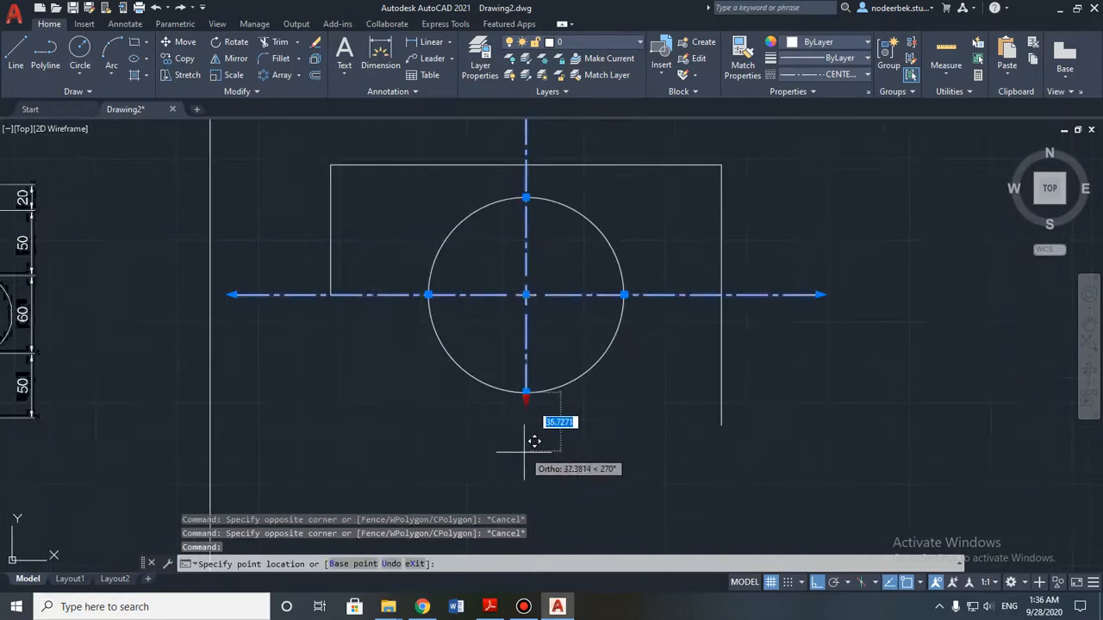
text(75)
key(Return)
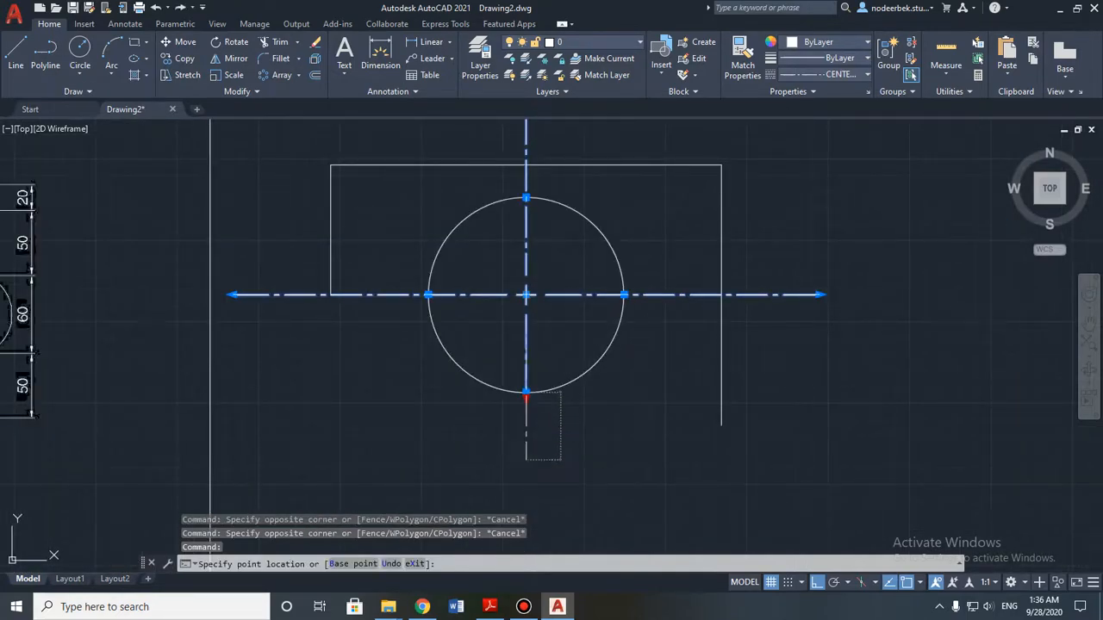
scroll(554, 439, up, 4)
scroll(621, 419, down, 10)
key(Escape)
scroll(624, 422, up, 4)
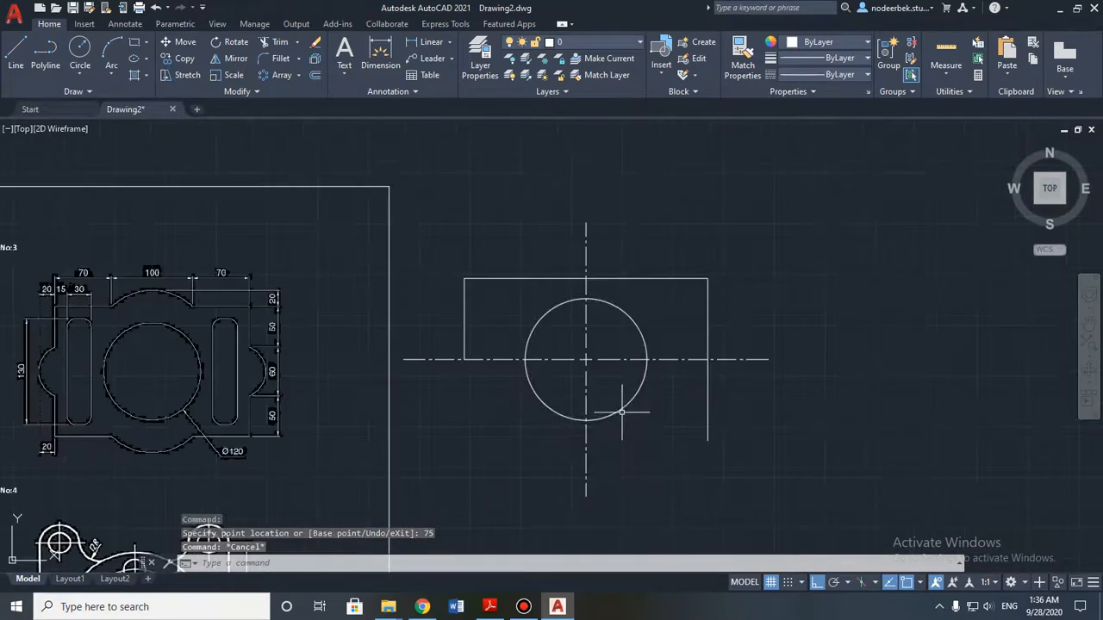
Step: Draw a horizontal line 20 long outward from where the outline's right edge crosses the horizontal center line
middle_drag(523, 427, 622, 423)
scroll(449, 429, up, 2)
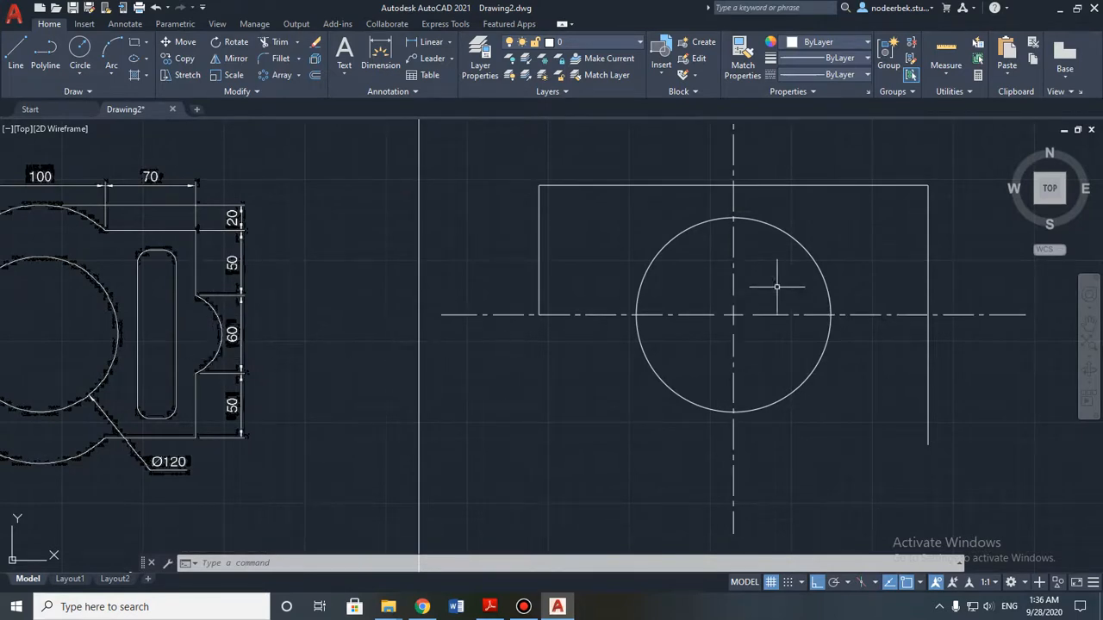
mouse_move(850, 357)
middle_down()
mouse_move(706, 376)
mouse_move(744, 394)
mouse_move(716, 386)
mouse_move(818, 386)
mouse_move(679, 386)
middle_up()
middle_drag(611, 388, 666, 387)
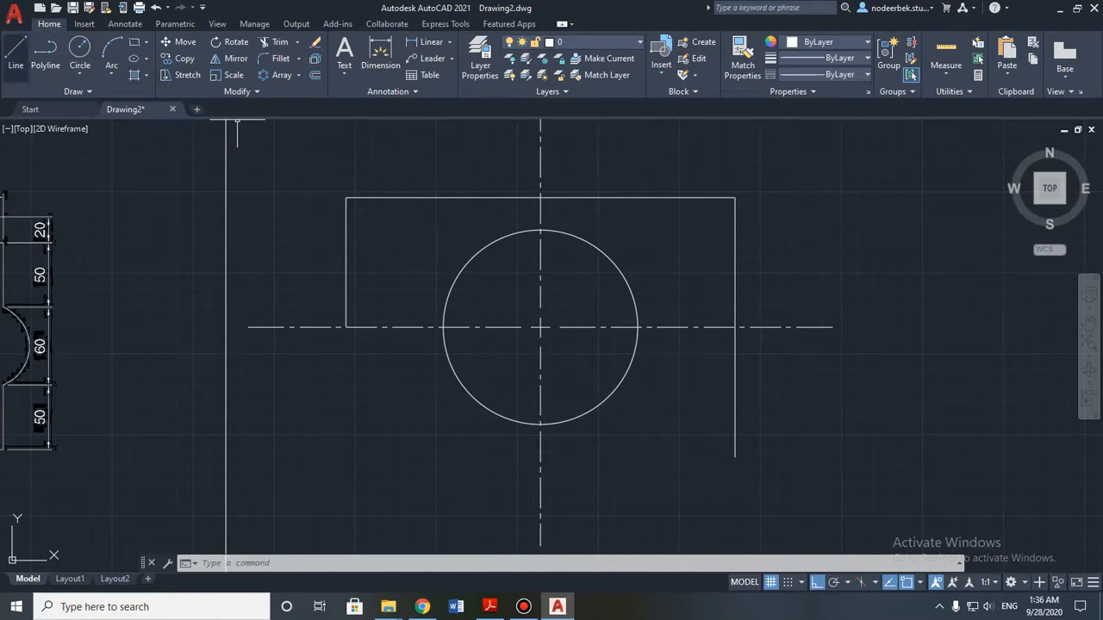
click(15, 54)
middle_drag(127, 280, 678, 271)
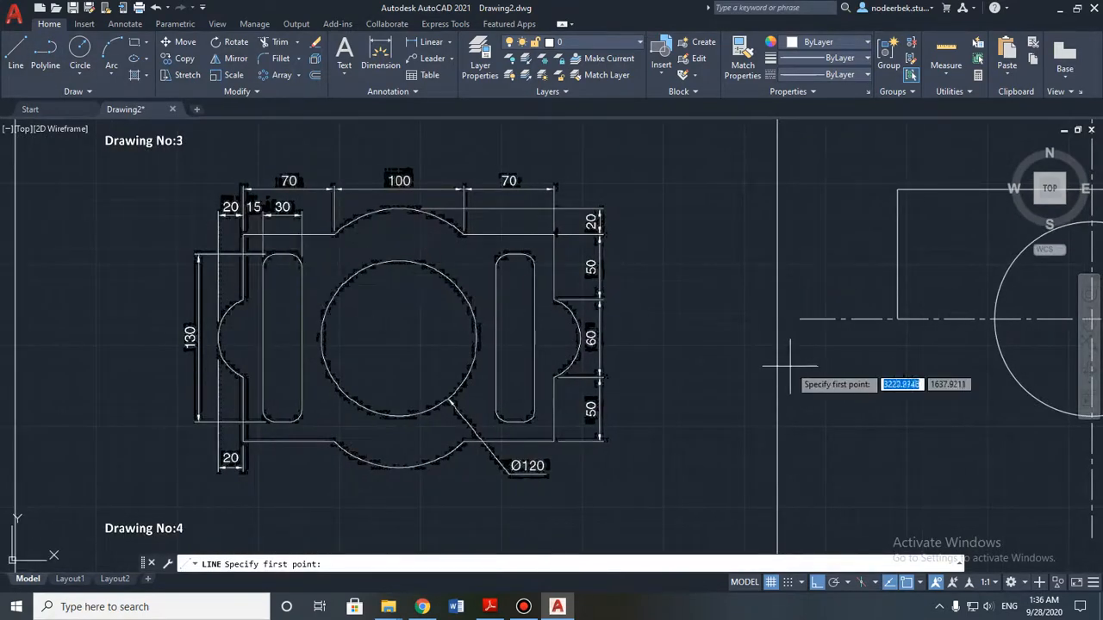
middle_drag(788, 366, 332, 359)
scroll(827, 360, up, 4)
middle_drag(837, 357, 675, 336)
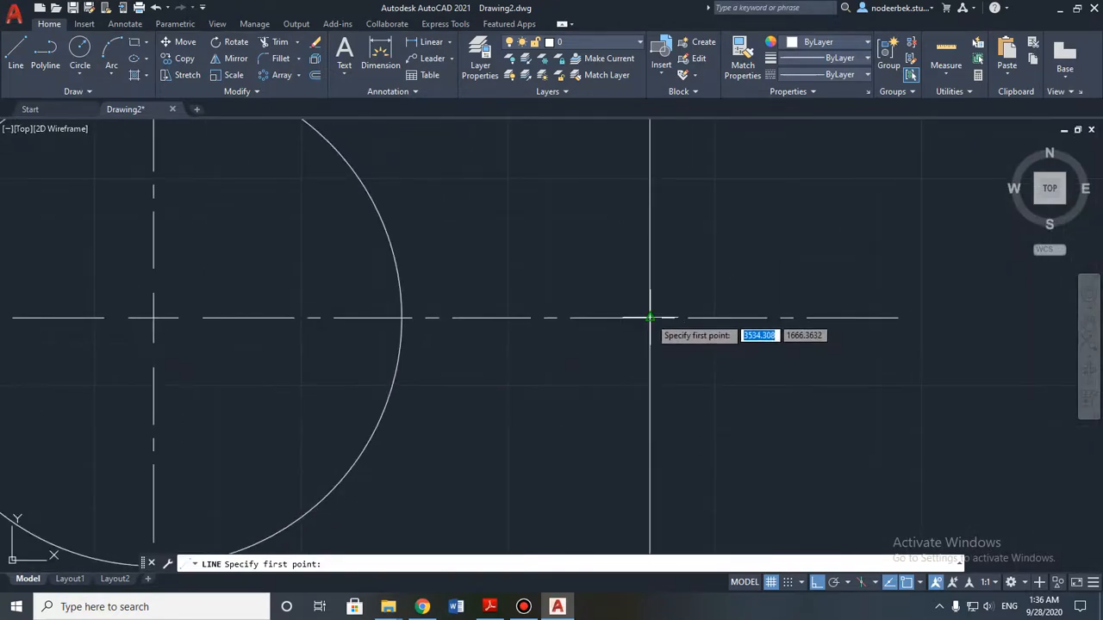
click(650, 318)
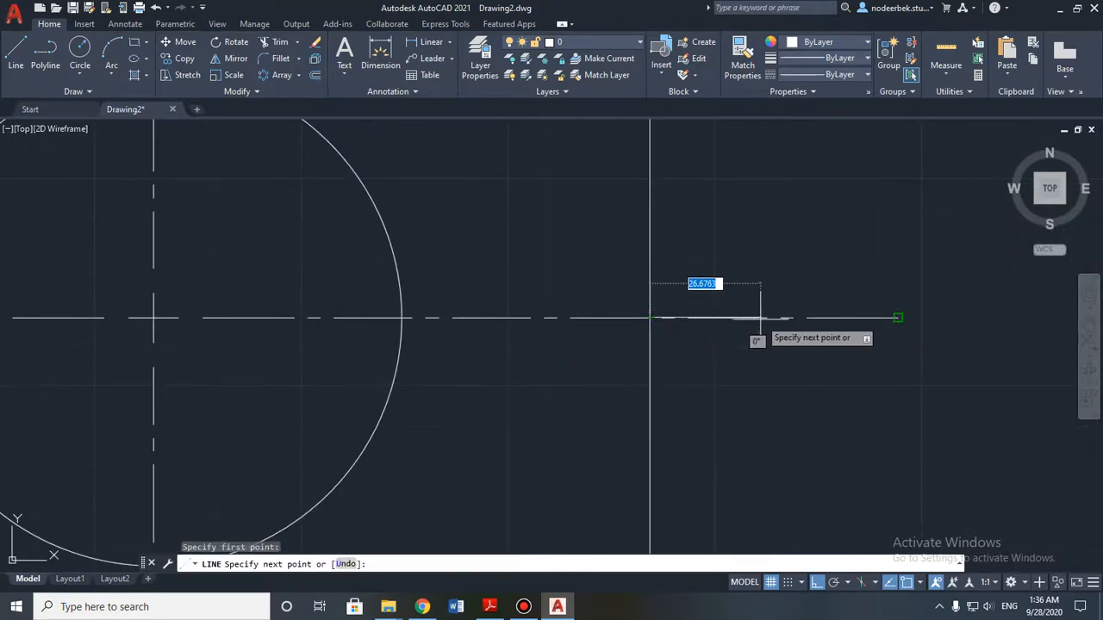
text(20)
key(Return)
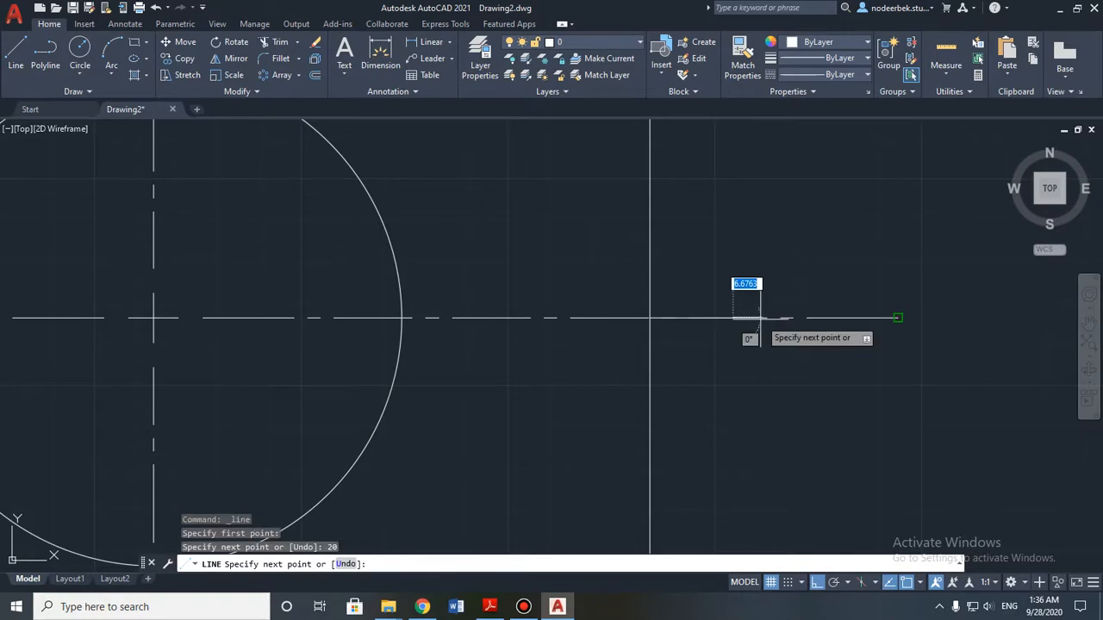
key(Escape)
scroll(759, 363, down, 2)
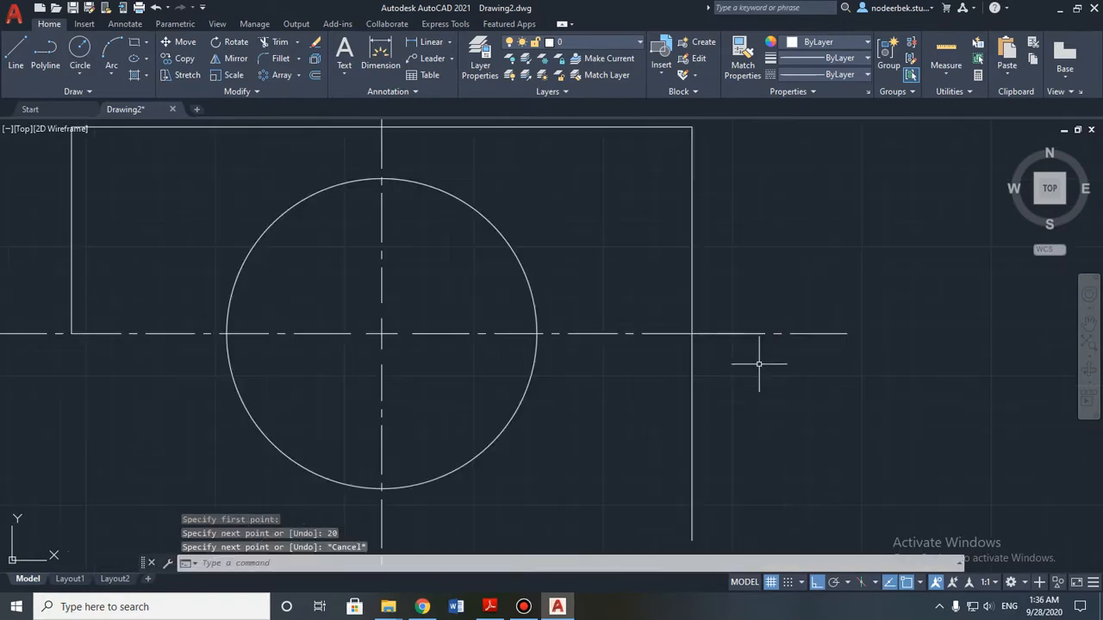
Step: Try to copy the 20-long line upward by 30 along the outline's right edge, using its endpoint on that edge as base point
click(725, 333)
key(Escape)
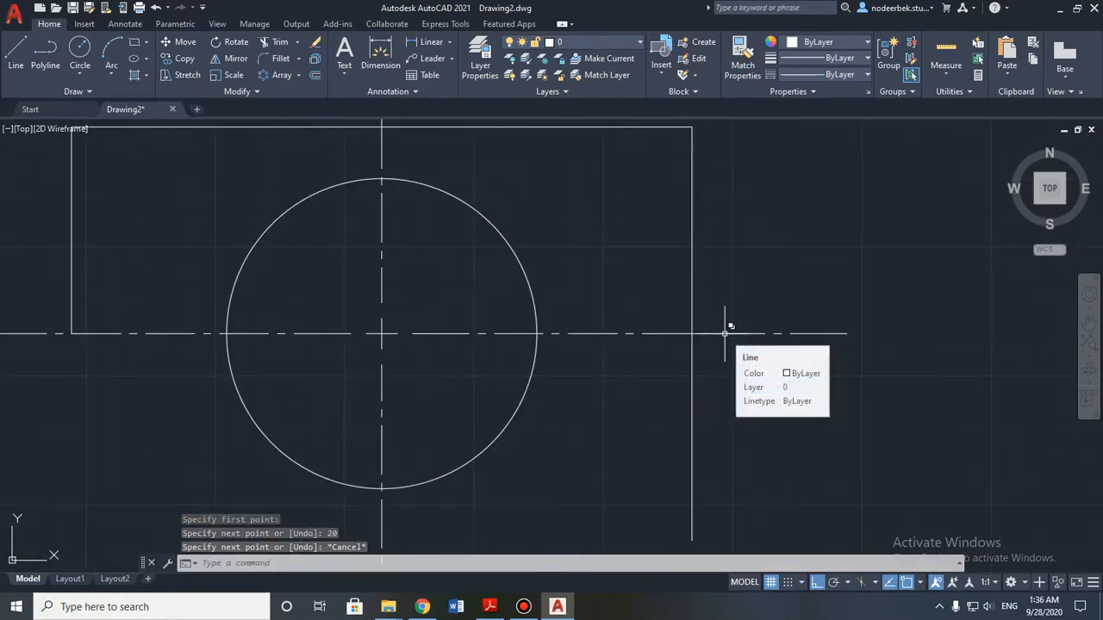
click(724, 334)
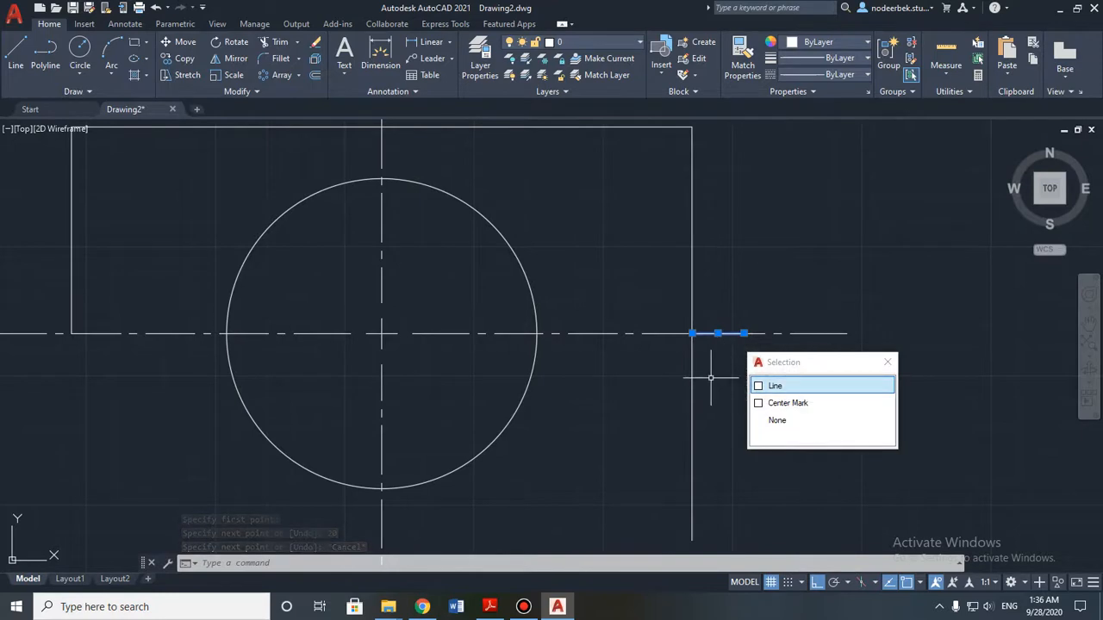
key(Escape)
scroll(715, 377, up, 5)
click(707, 200)
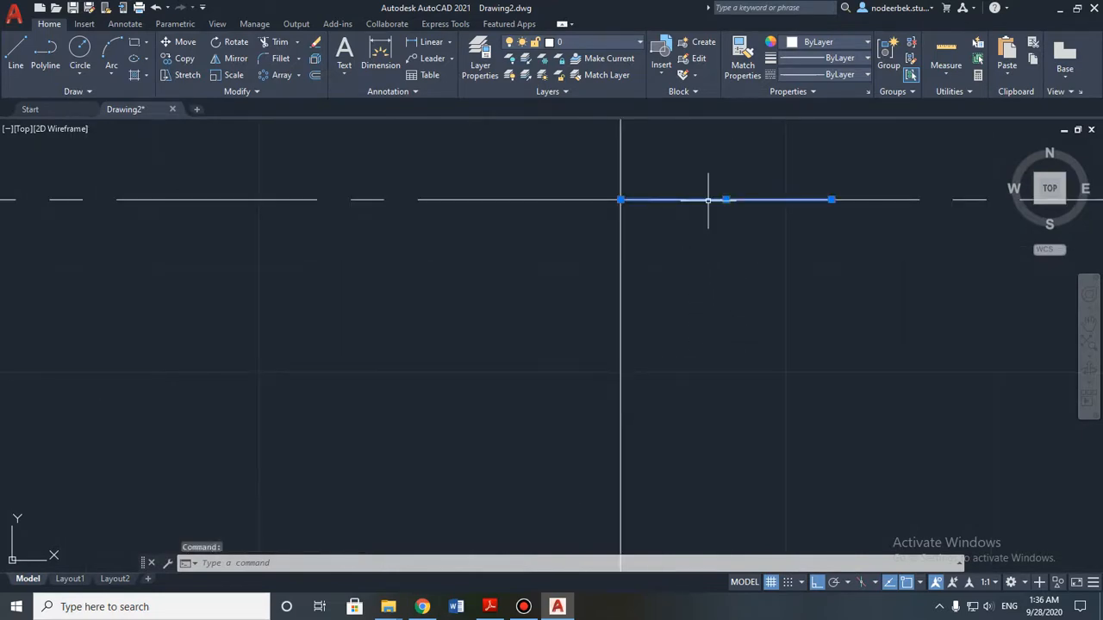
scroll(708, 431, down, 4)
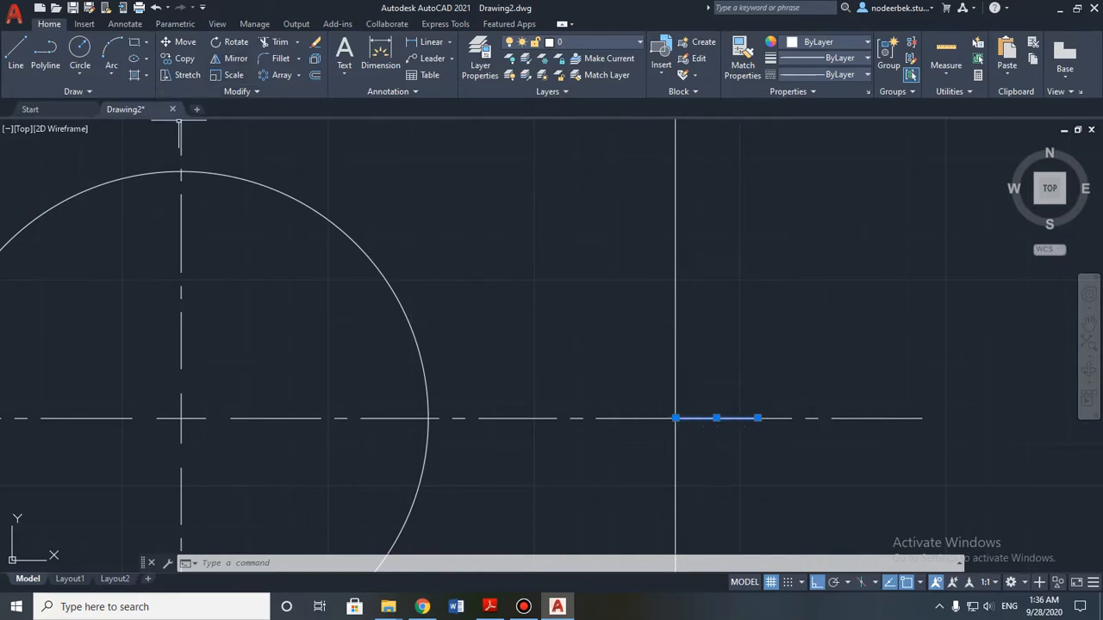
click(181, 58)
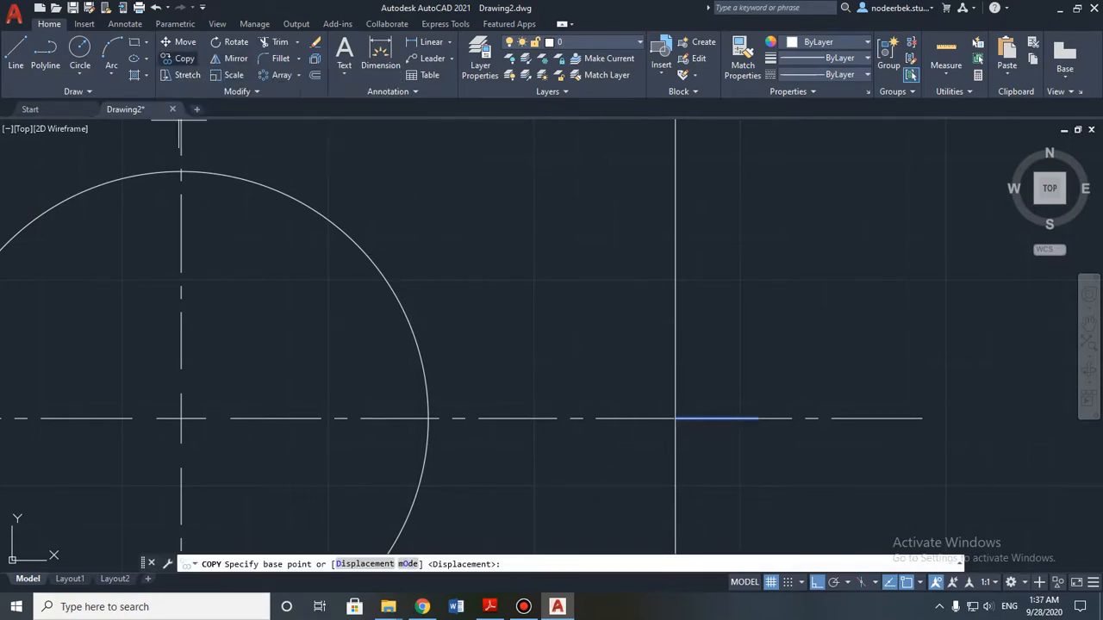
click(676, 419)
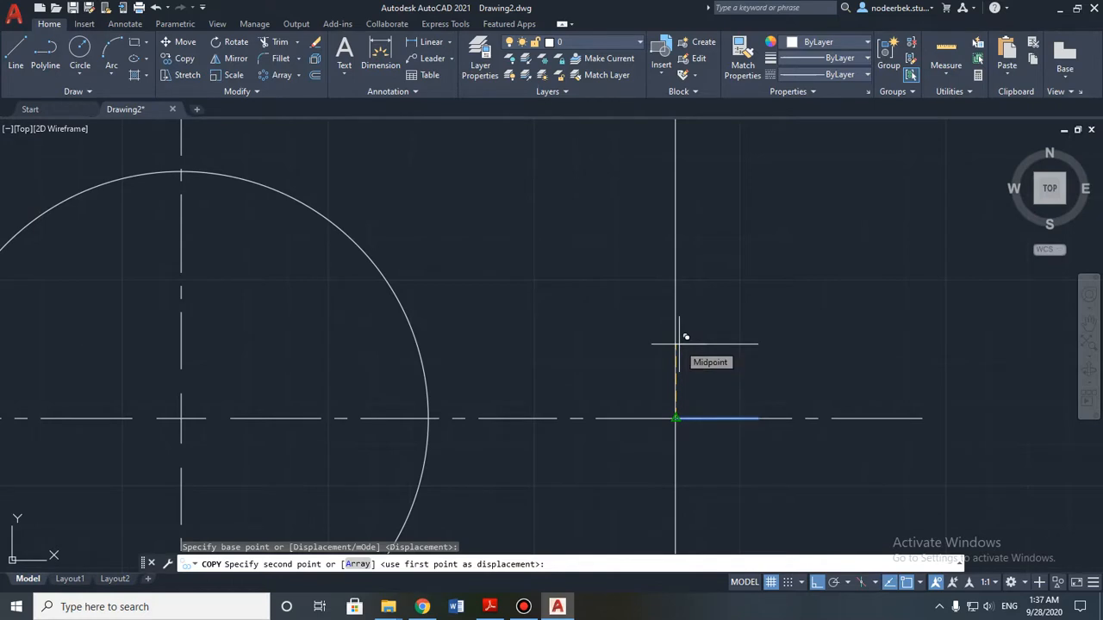
text(30)
key(Return)
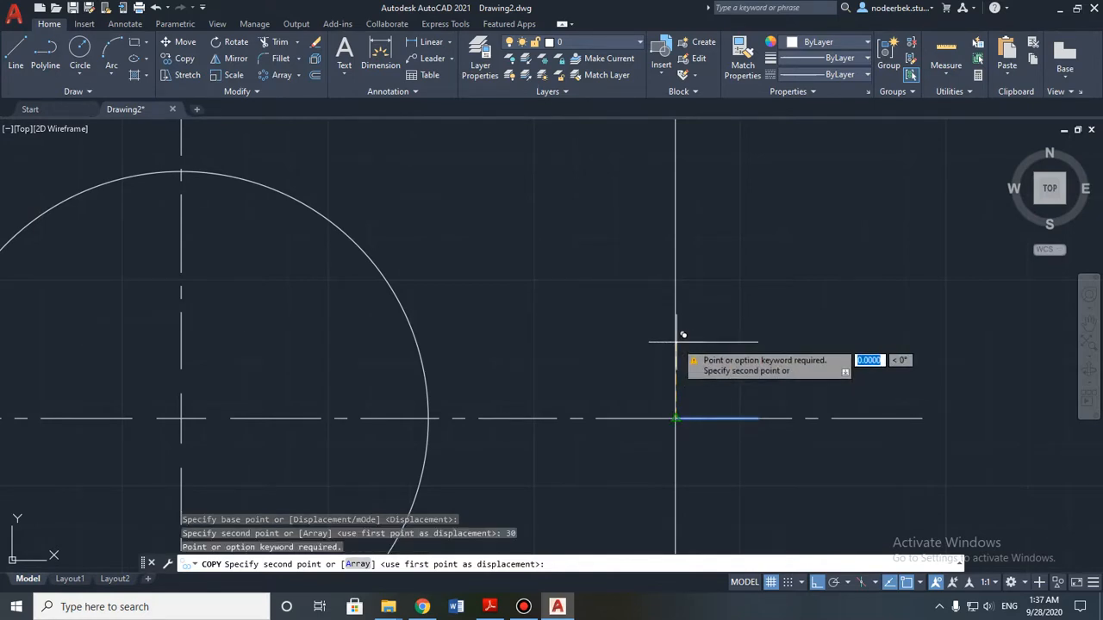
click(676, 342)
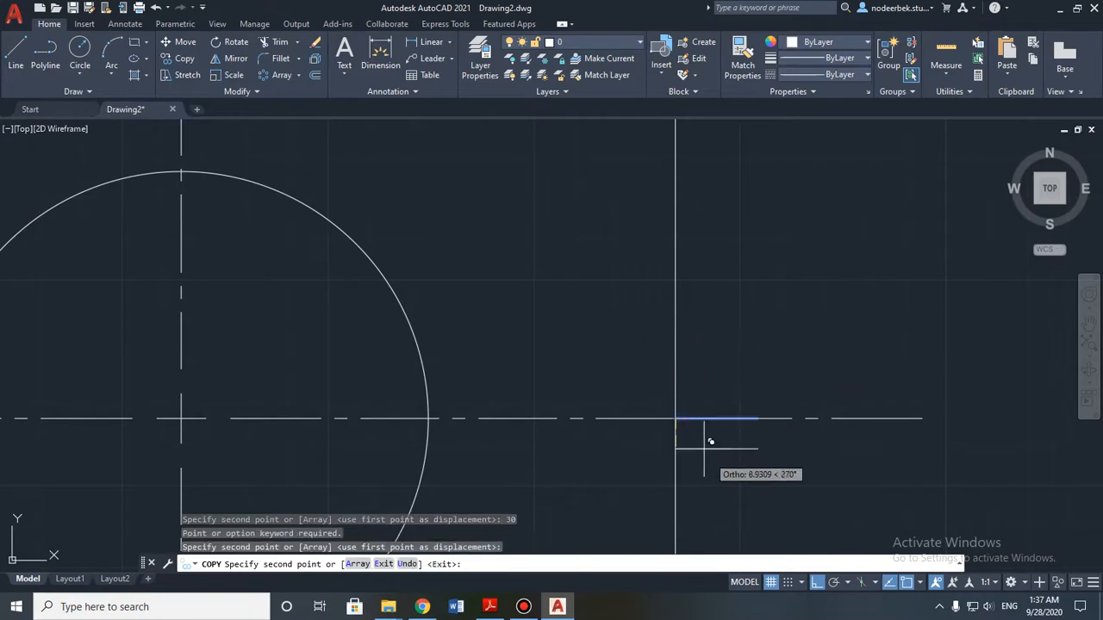
key(Escape)
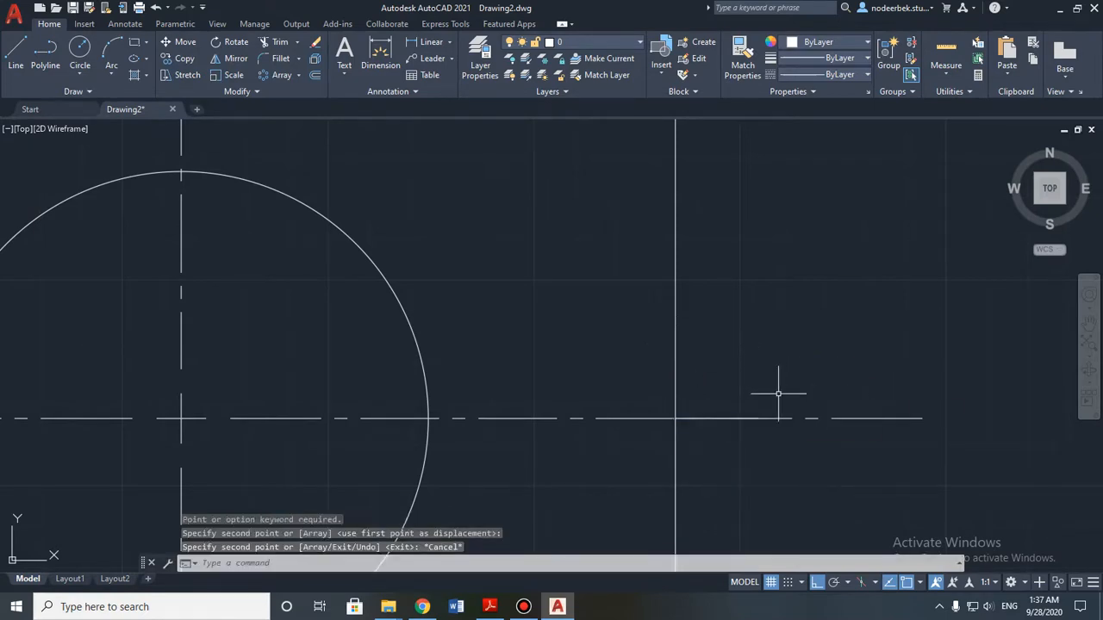
Step: Delete the duplicate line lying on top of the 20-long line
click(698, 419)
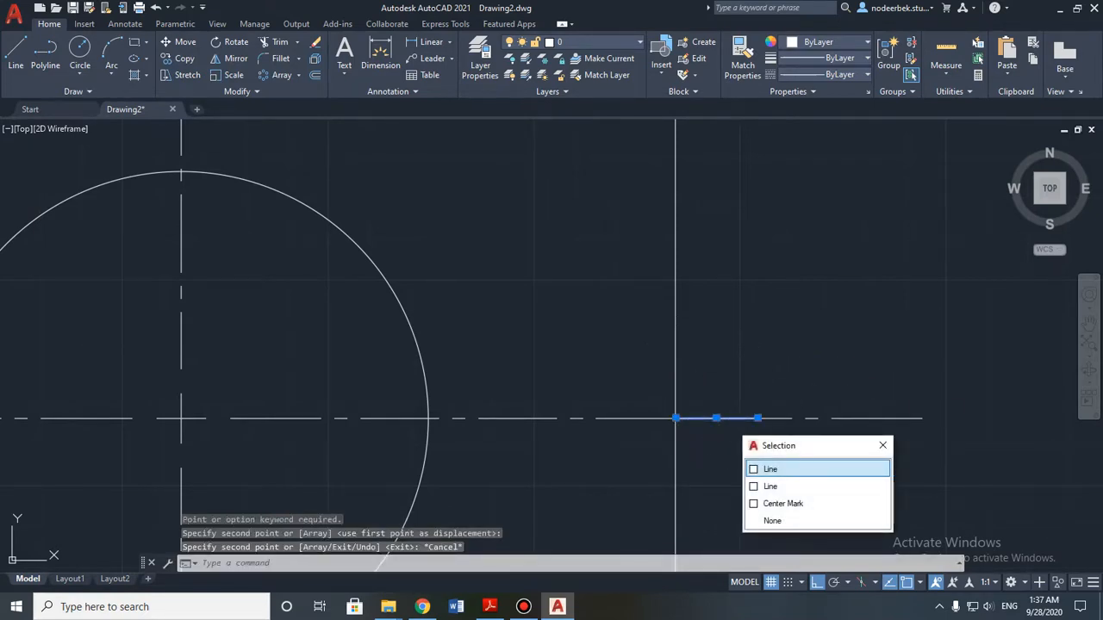
key(Escape)
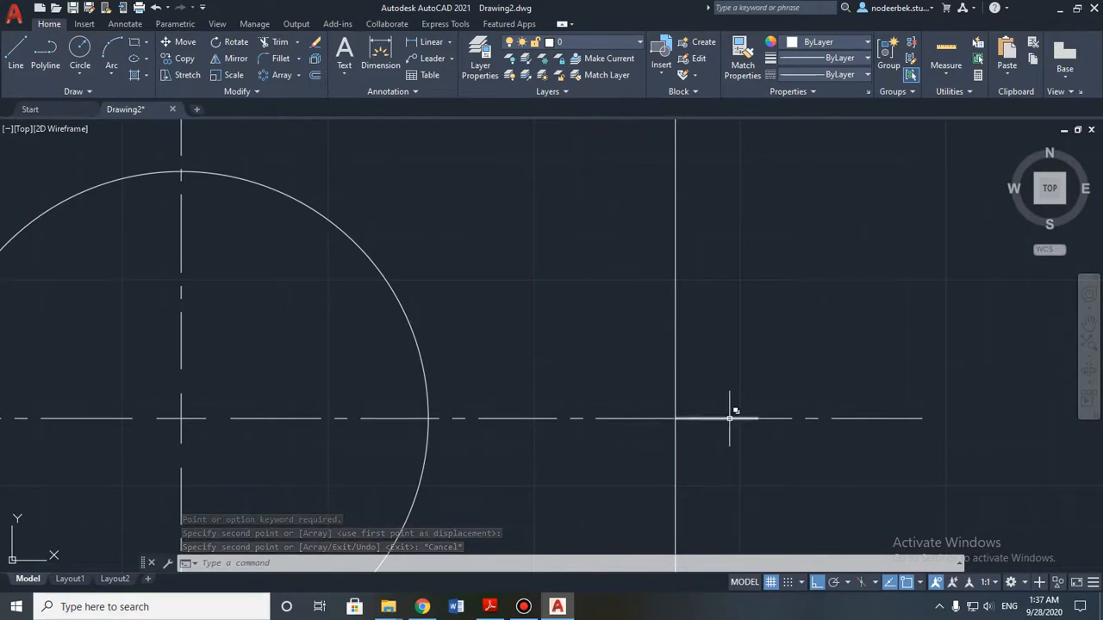
click(730, 419)
key(Delete)
Step: Try again to copy the remaining 20-long line 30 up the outline's right edge from its inner endpoint
click(688, 389)
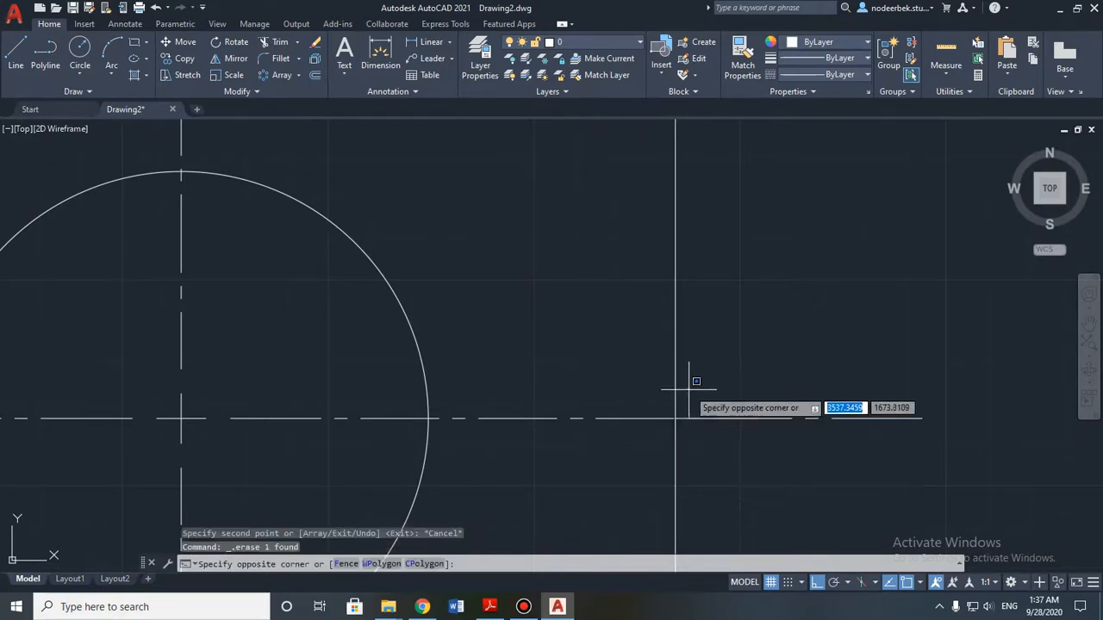
click(707, 422)
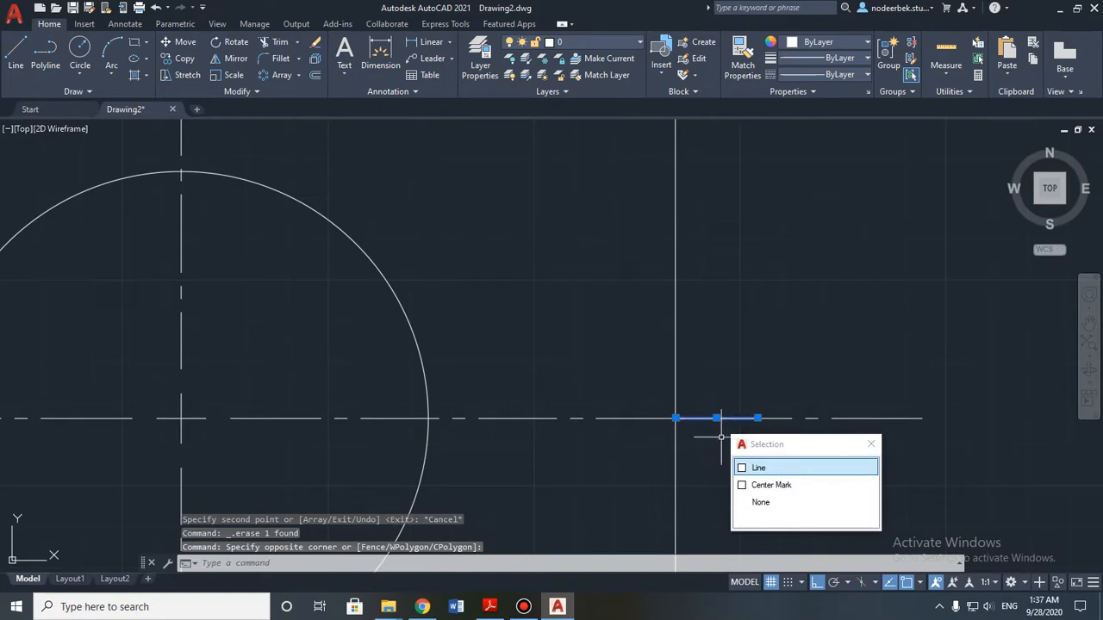
click(758, 468)
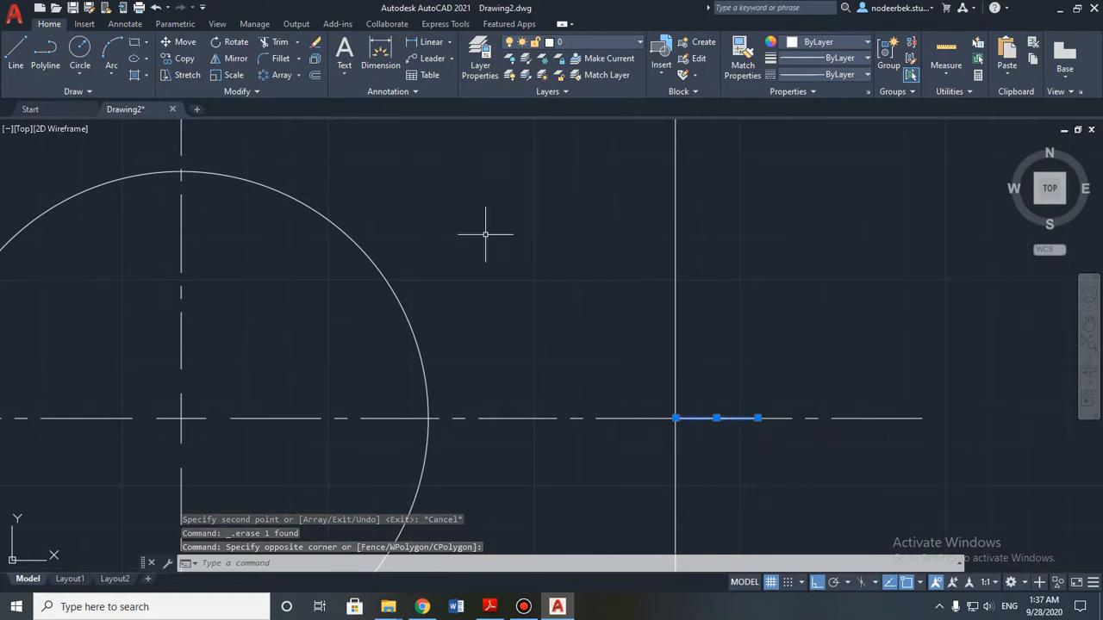
click(179, 58)
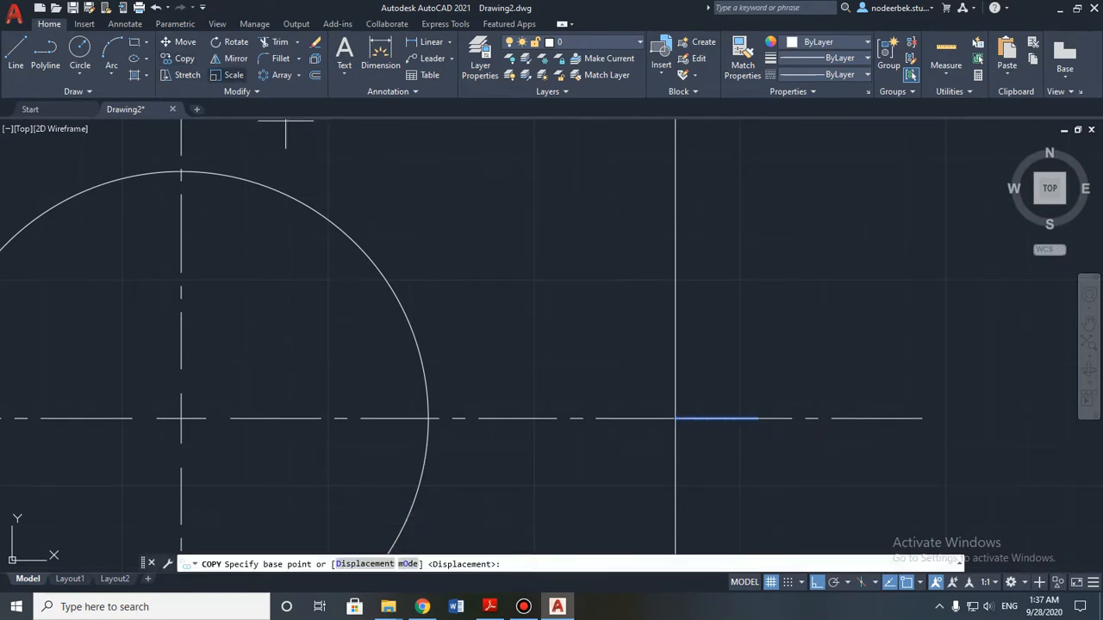
click(674, 419)
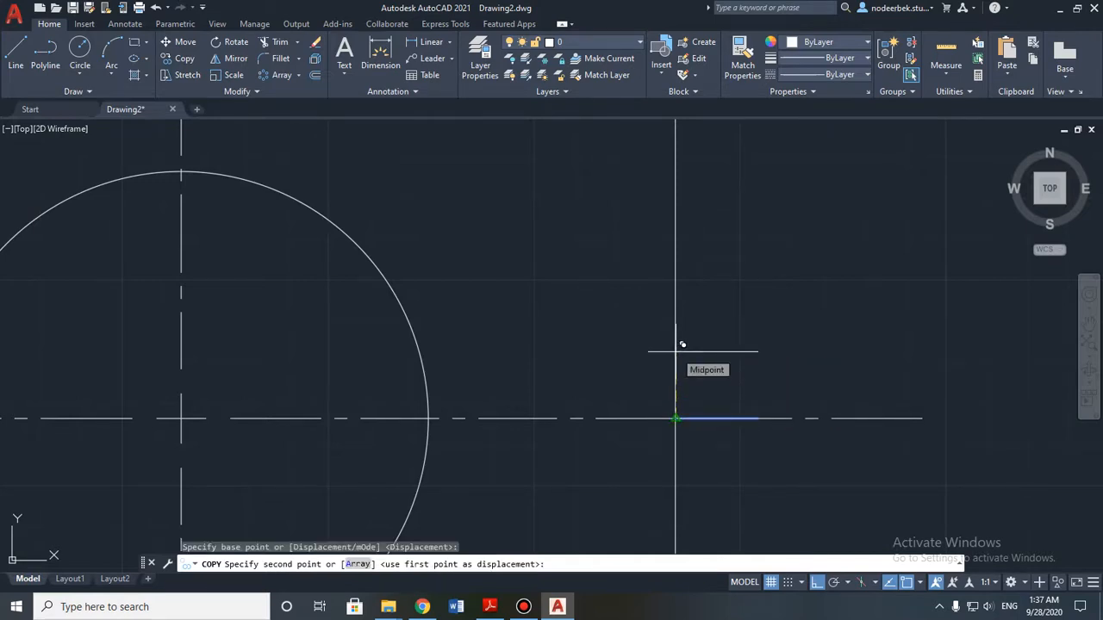
key(Return)
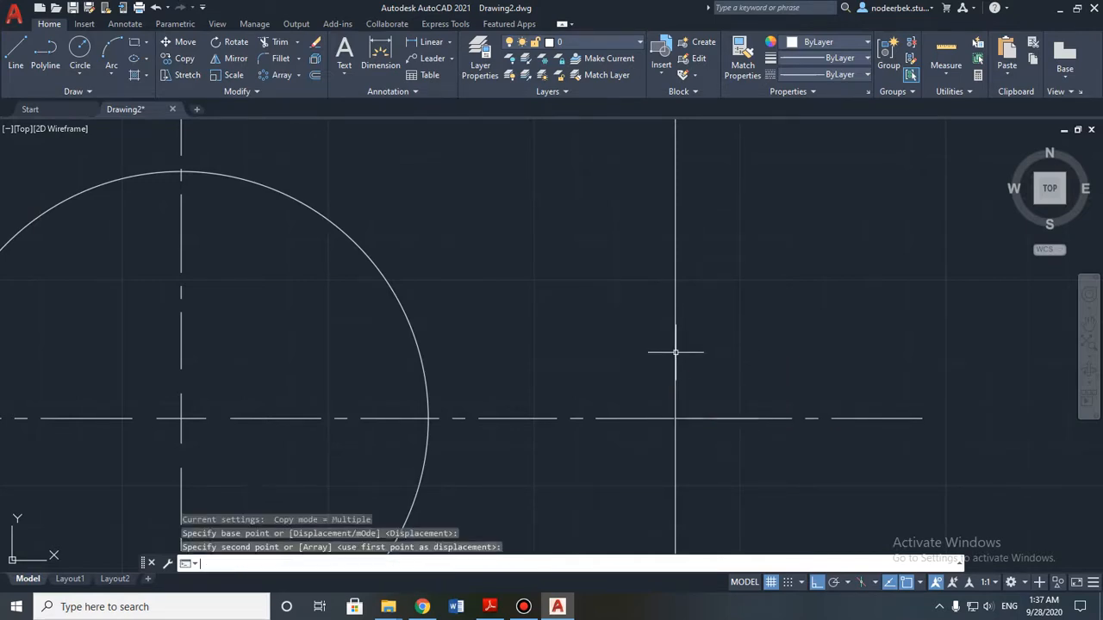
text(30)
key(Return)
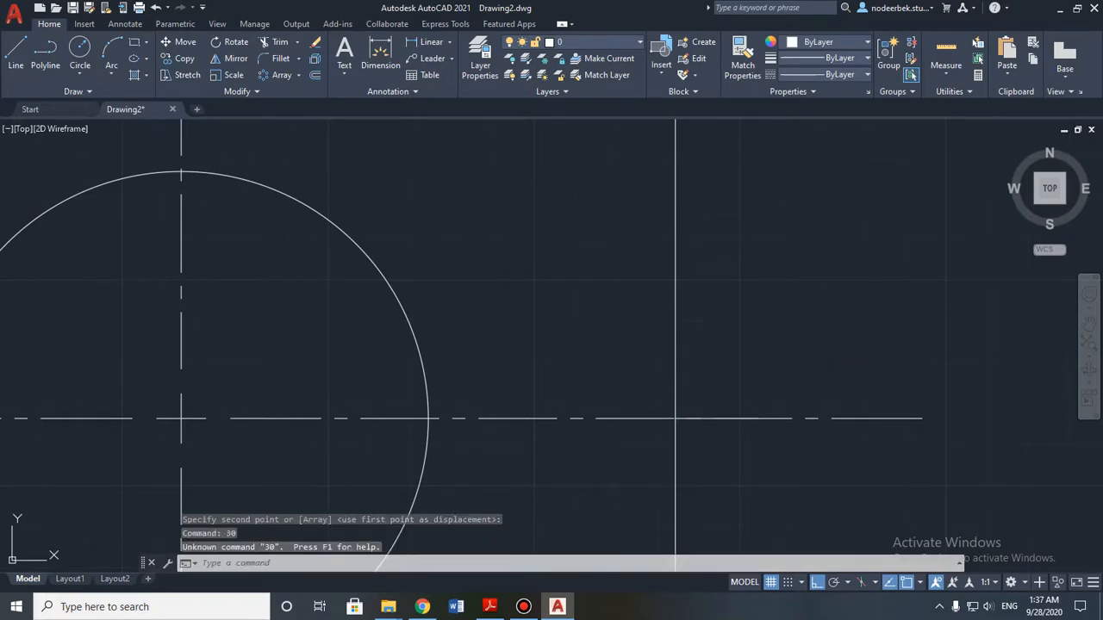
key(Escape)
click(716, 418)
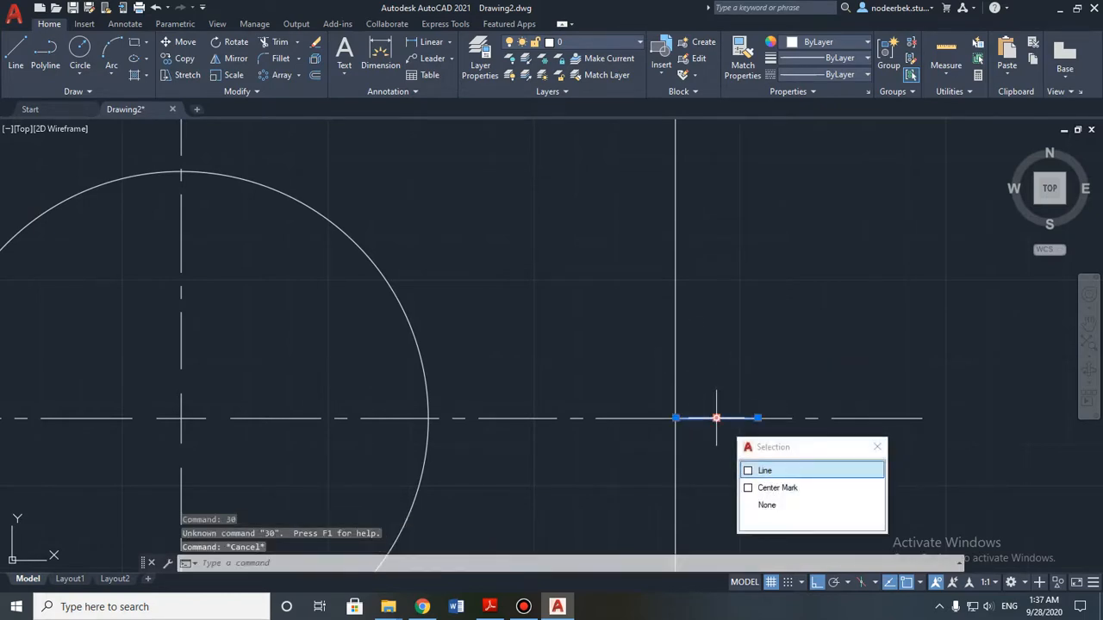
key(Escape)
click(716, 418)
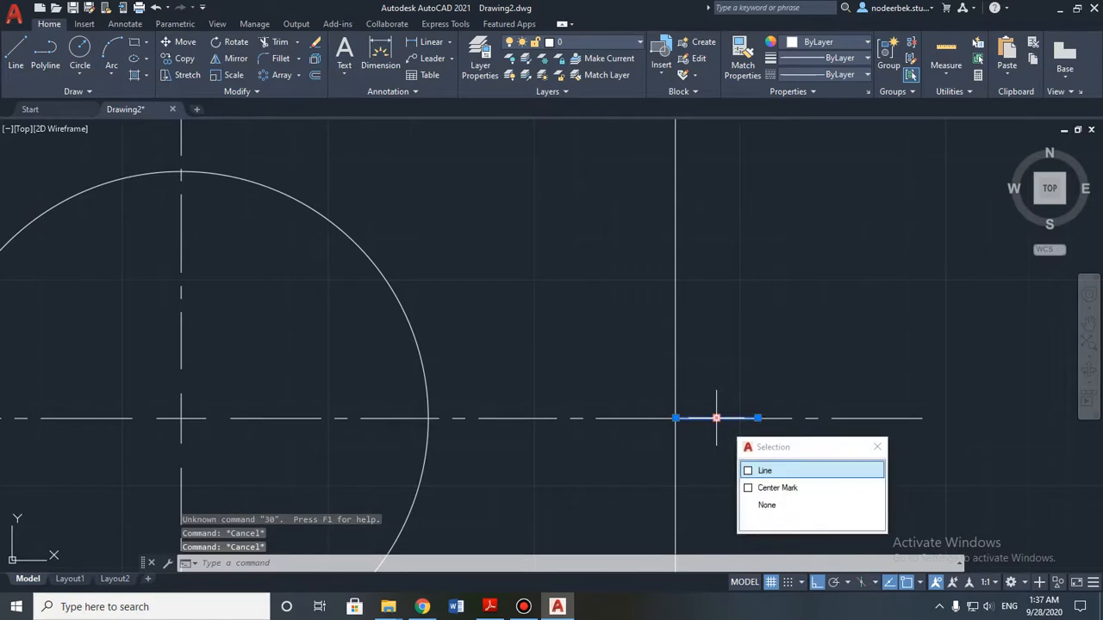
key(Escape)
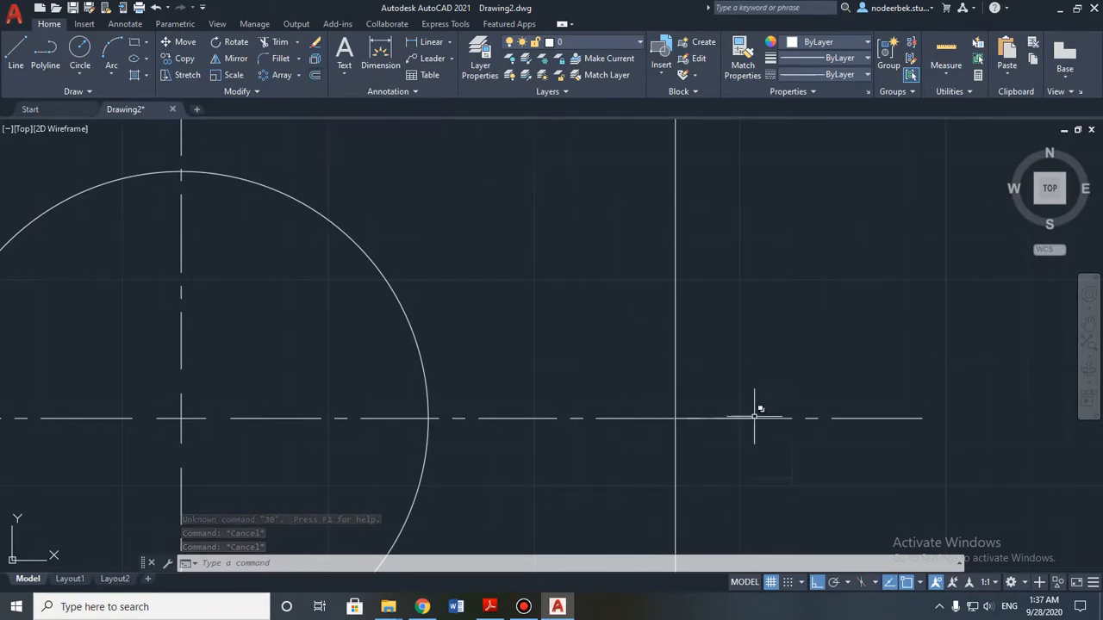
click(703, 418)
key(Escape)
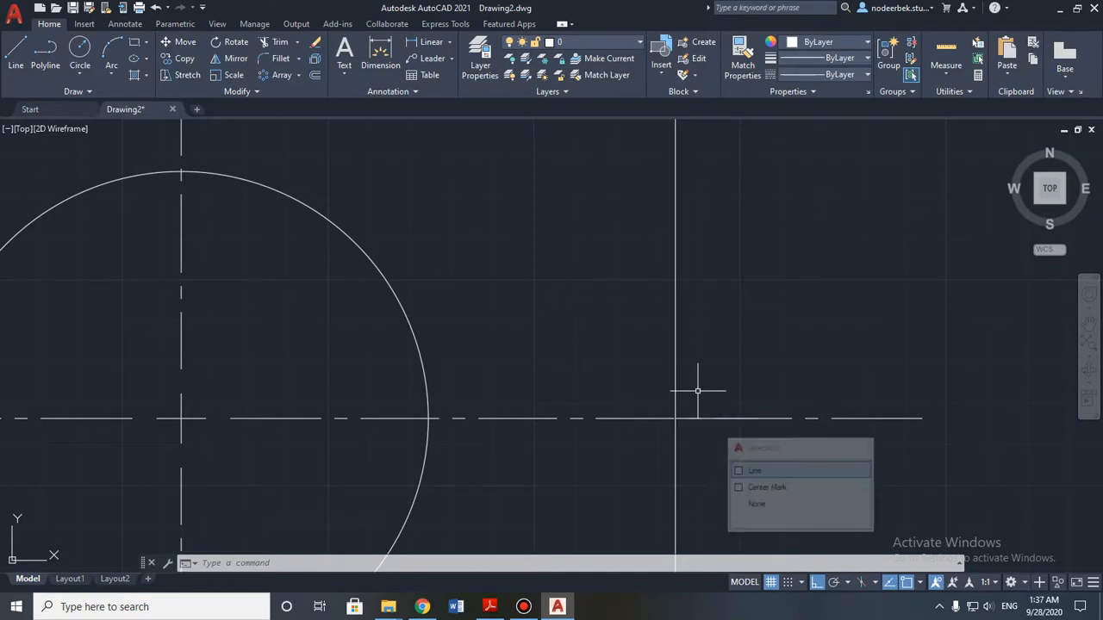
click(315, 75)
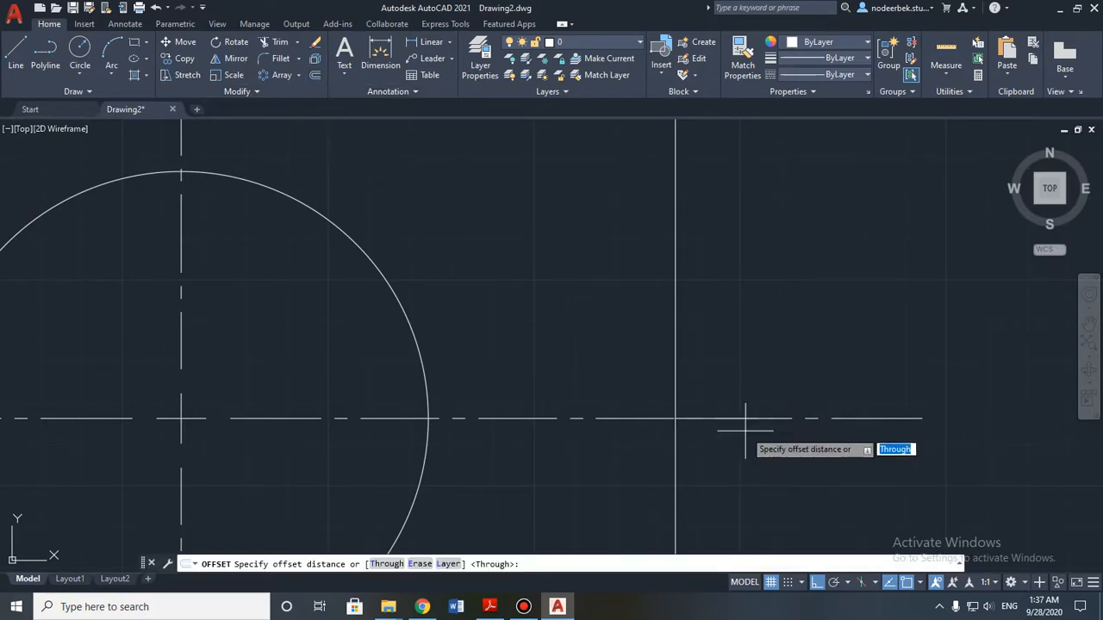
click(692, 417)
key(Escape)
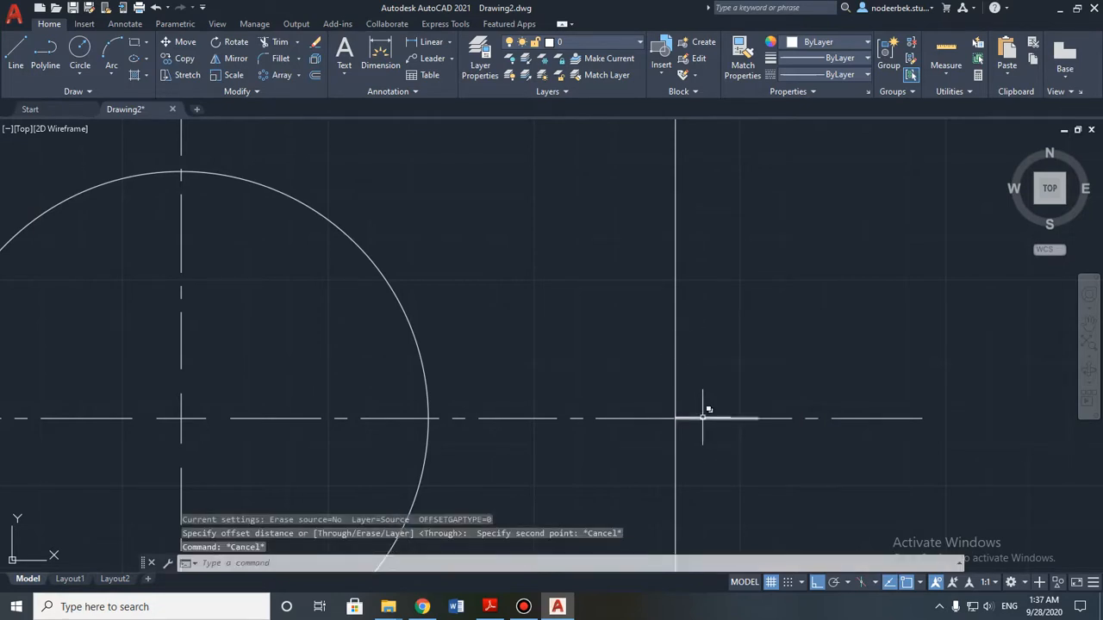
Step: Try to offset the 20-long line upward from its inner endpoint, entering 30 and 300 as distances
click(703, 418)
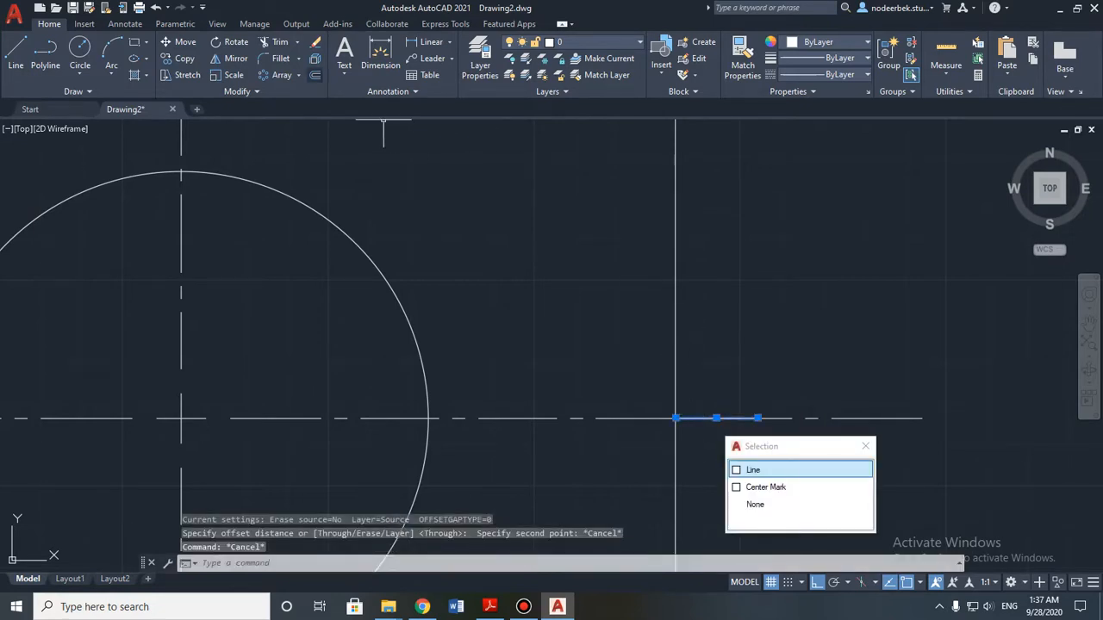
click(315, 75)
click(676, 418)
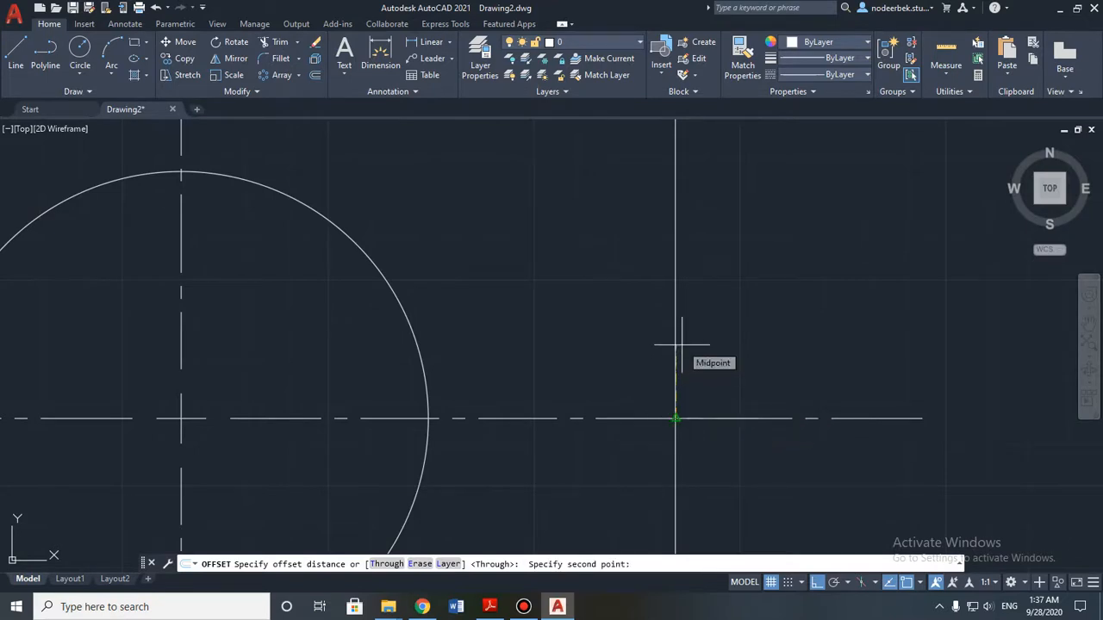
text(30)
key(Return)
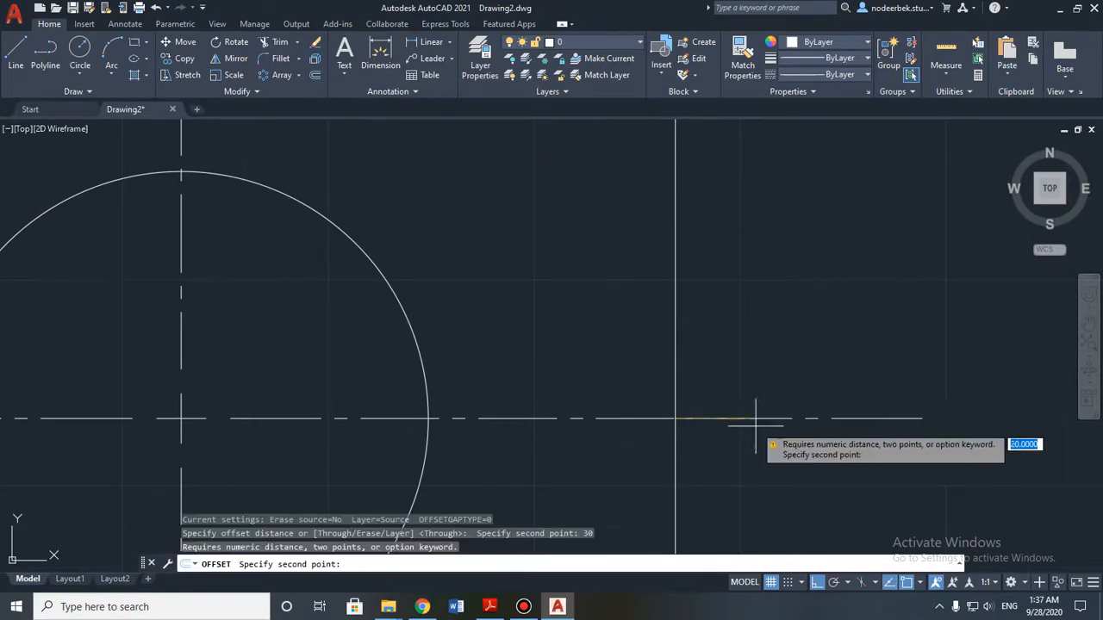
click(675, 418)
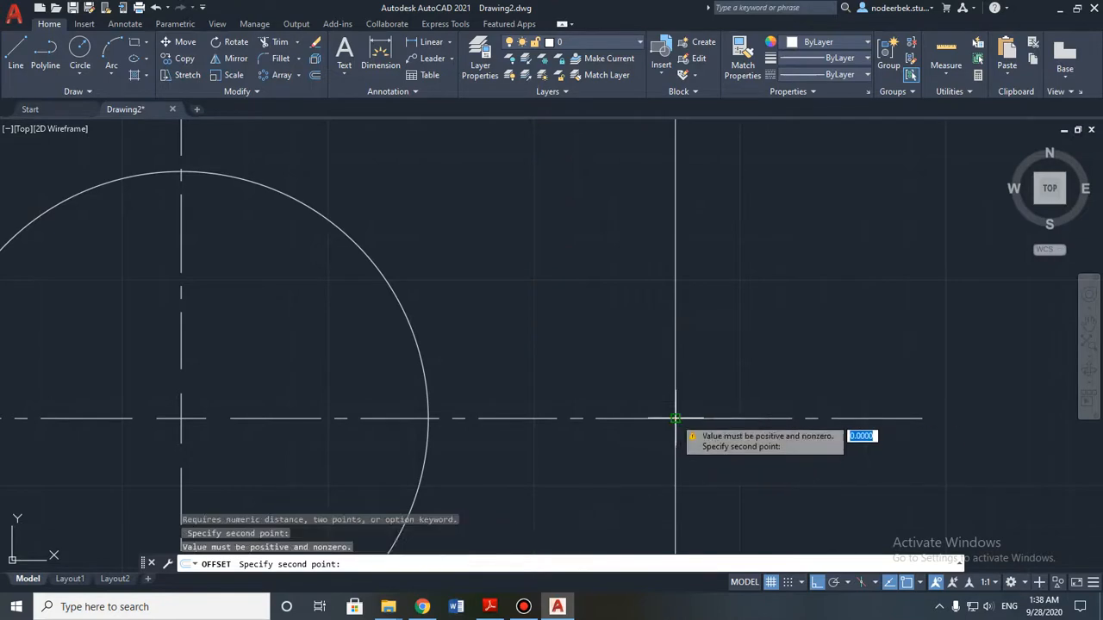
text(300)
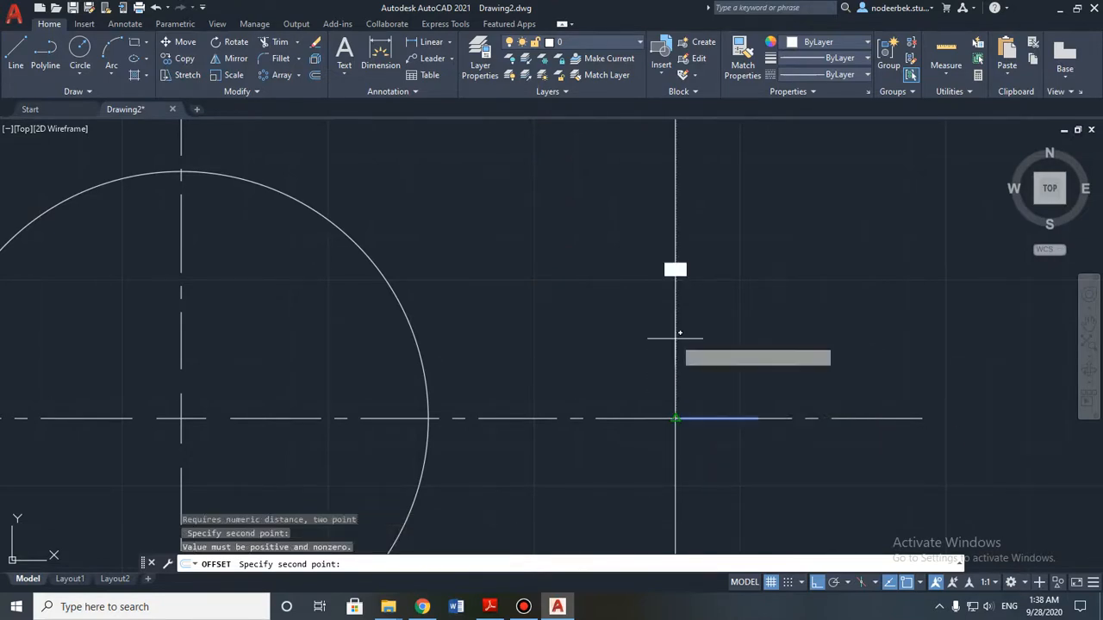
key(Return)
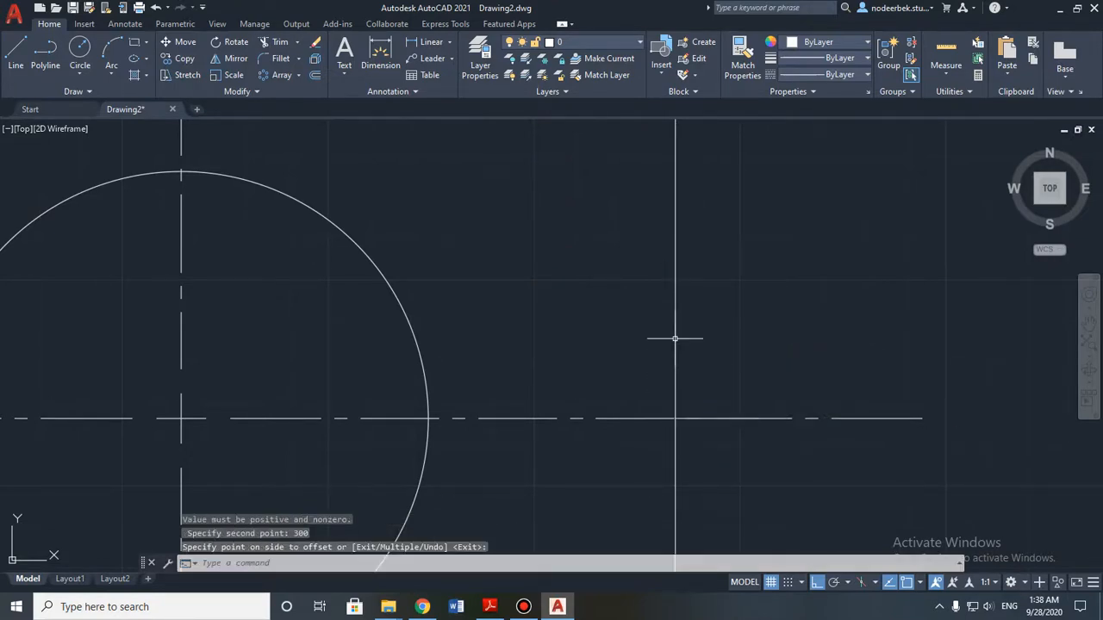
scroll(675, 338, down, 10)
key(Escape)
key(Escape)
scroll(674, 345, up, 6)
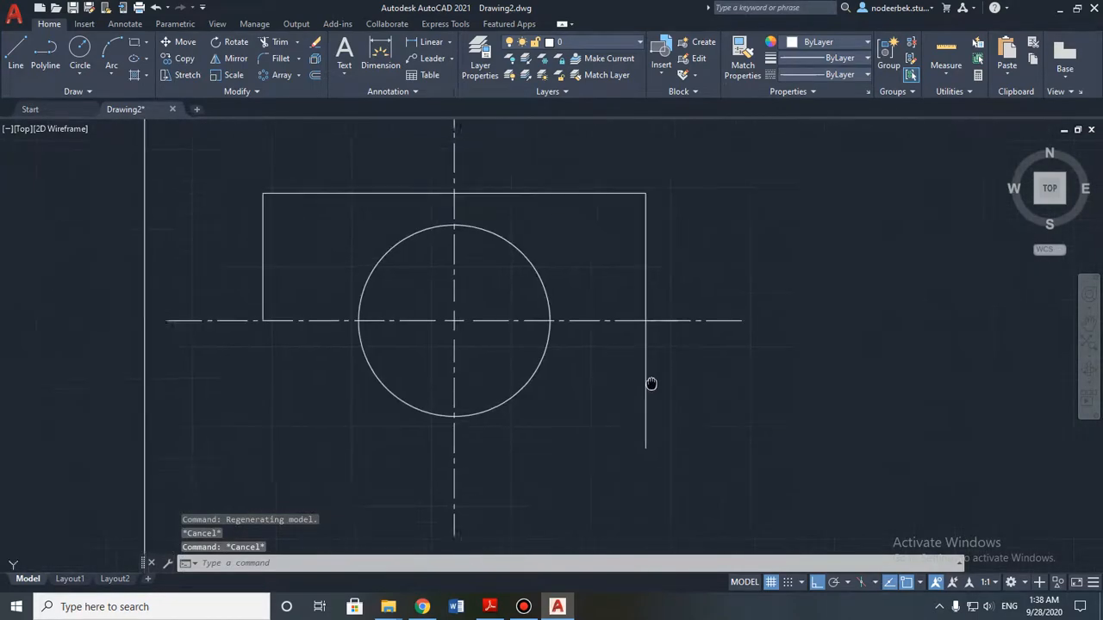
Step: Offset the 20-long line on the horizontal center line upward by 30
click(653, 343)
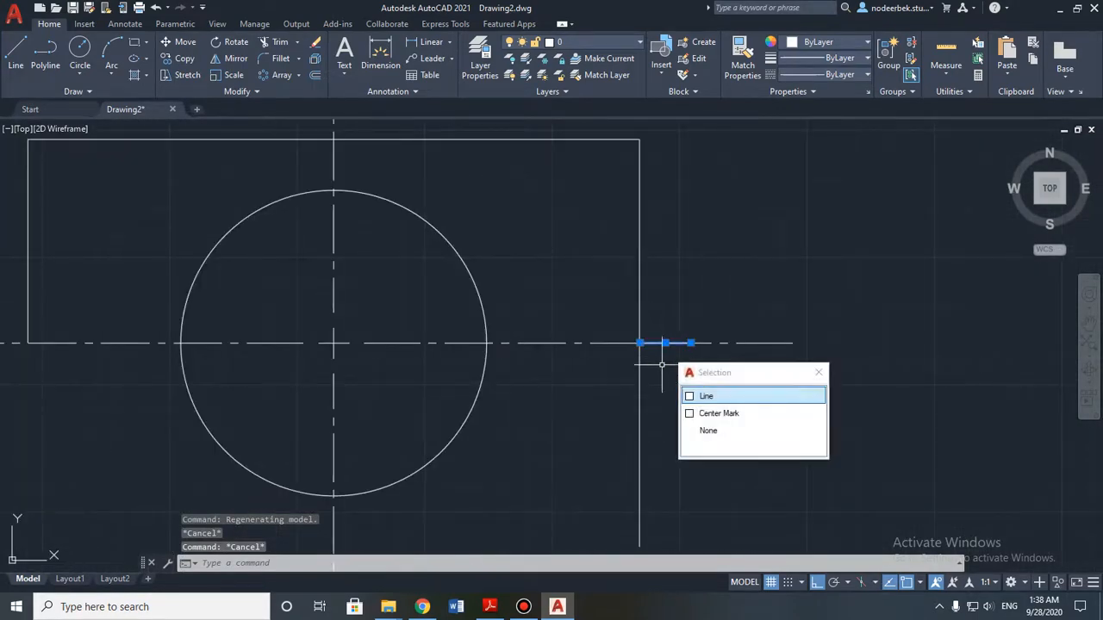
click(719, 396)
scroll(680, 405, up, 4)
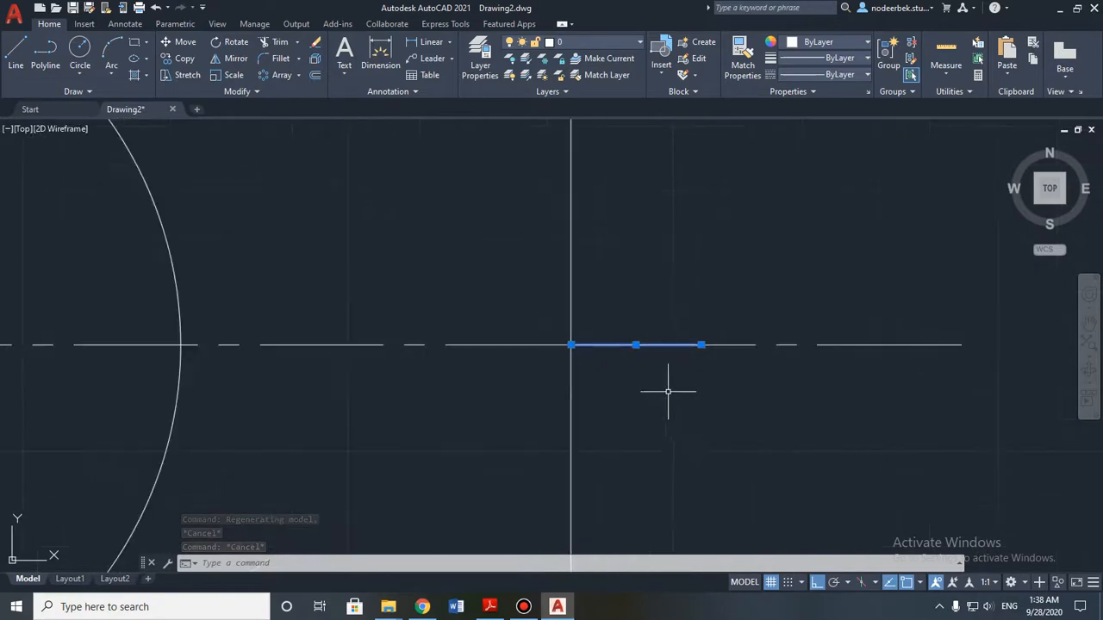
click(315, 75)
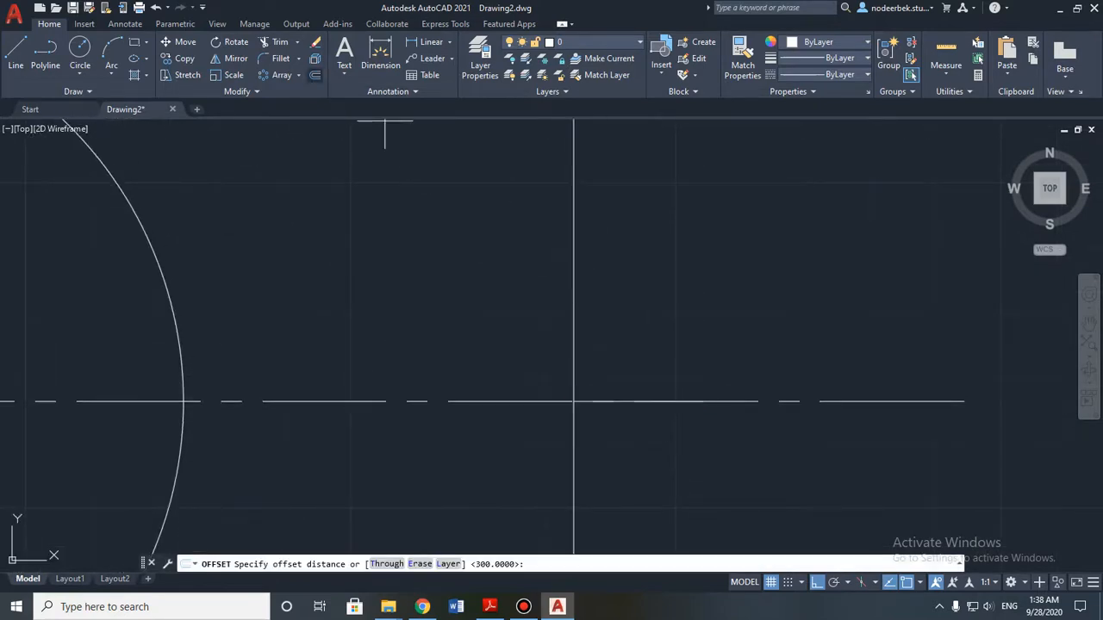
click(573, 400)
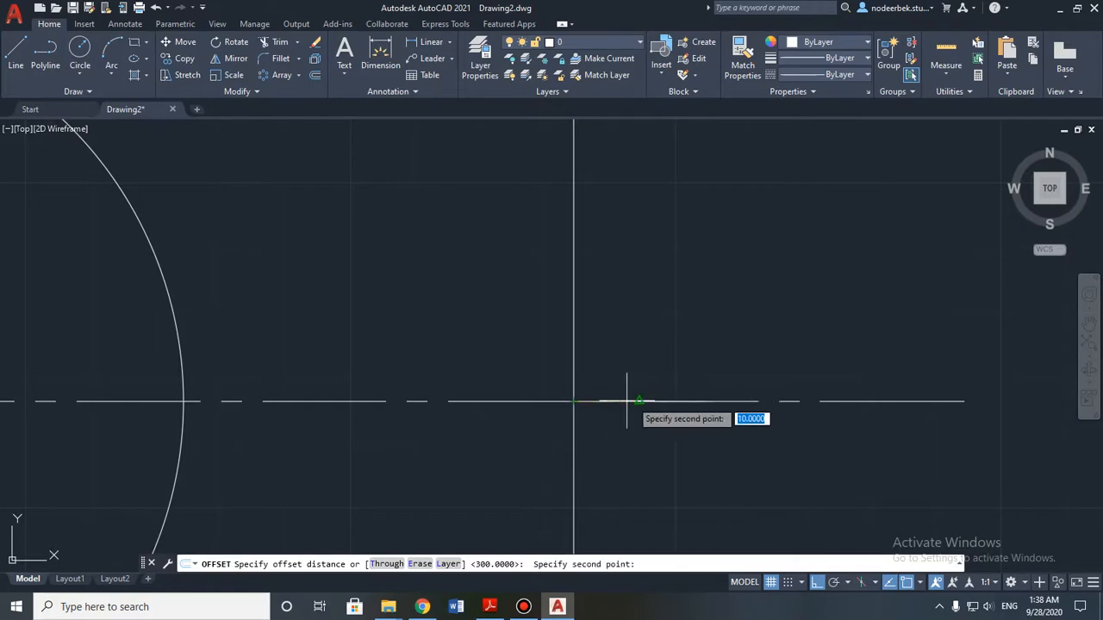
click(767, 396)
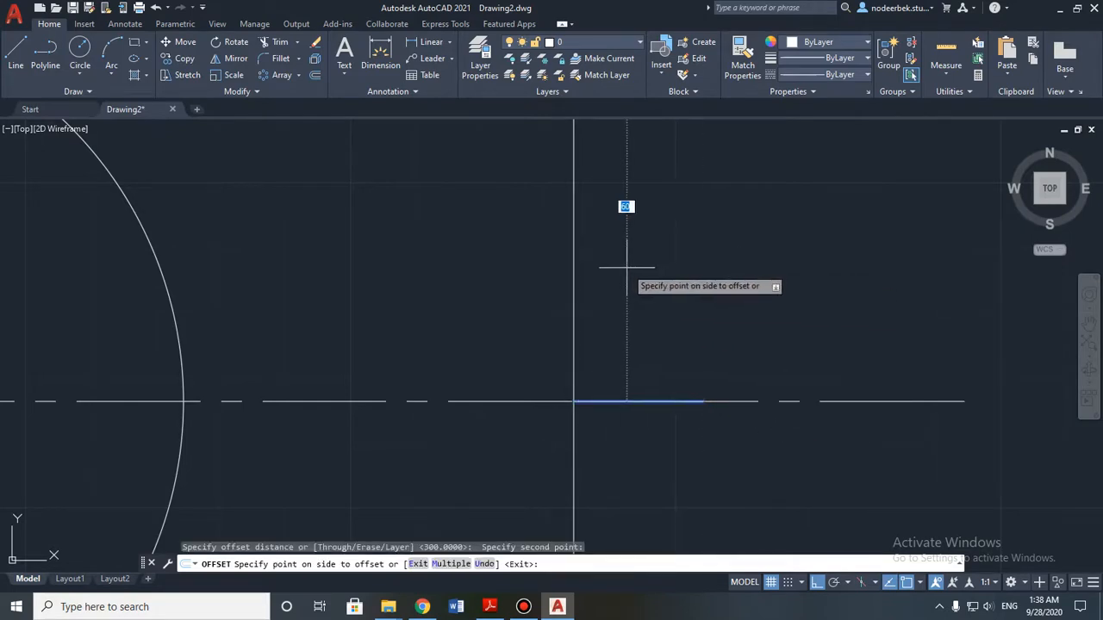
scroll(607, 372, down, 4)
scroll(618, 372, up, 2)
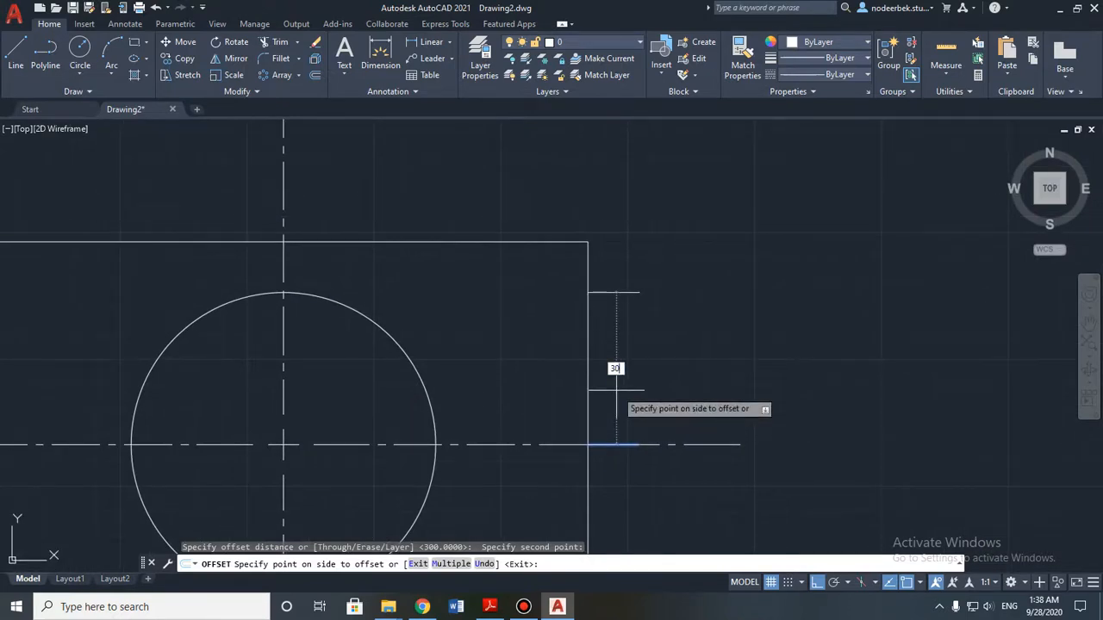
key(Return)
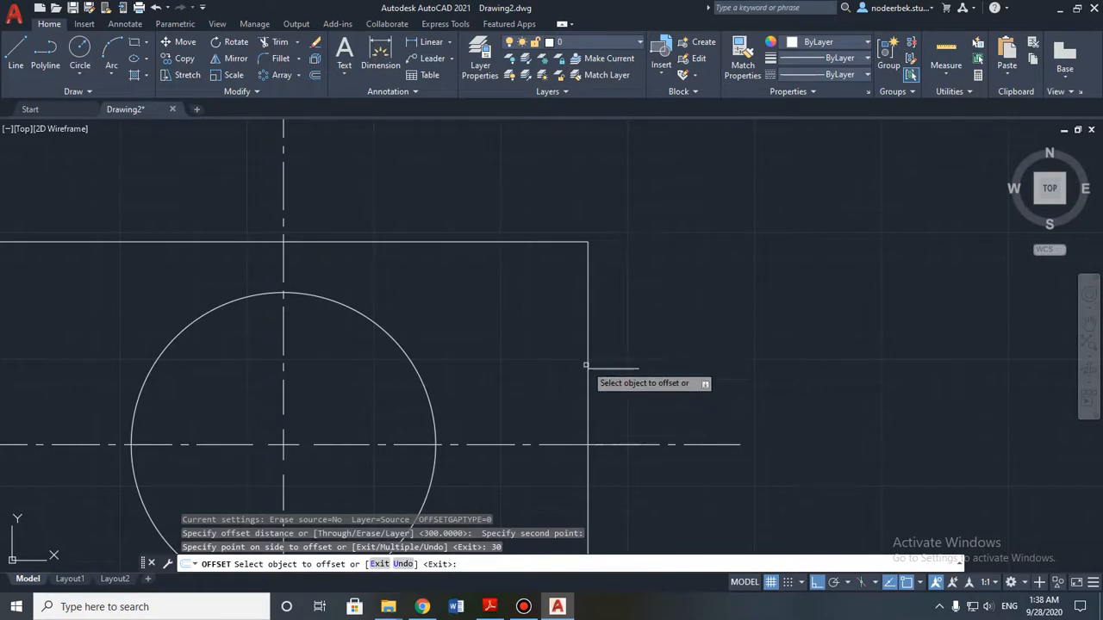
middle_drag(596, 407, 603, 347)
scroll(608, 395, up, 2)
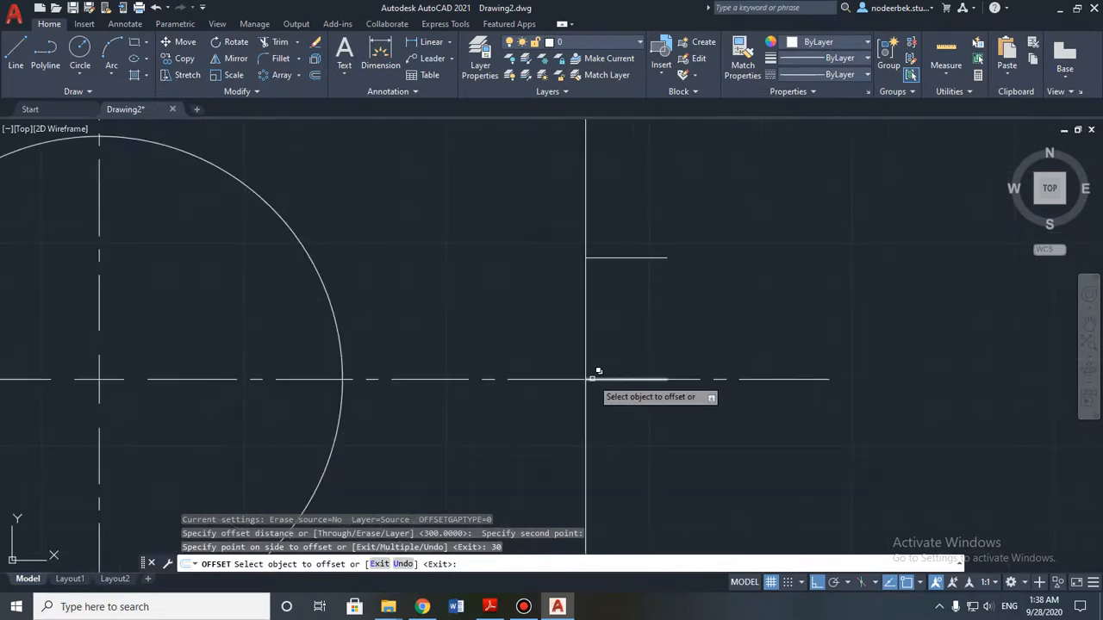
key(Return)
click(621, 377)
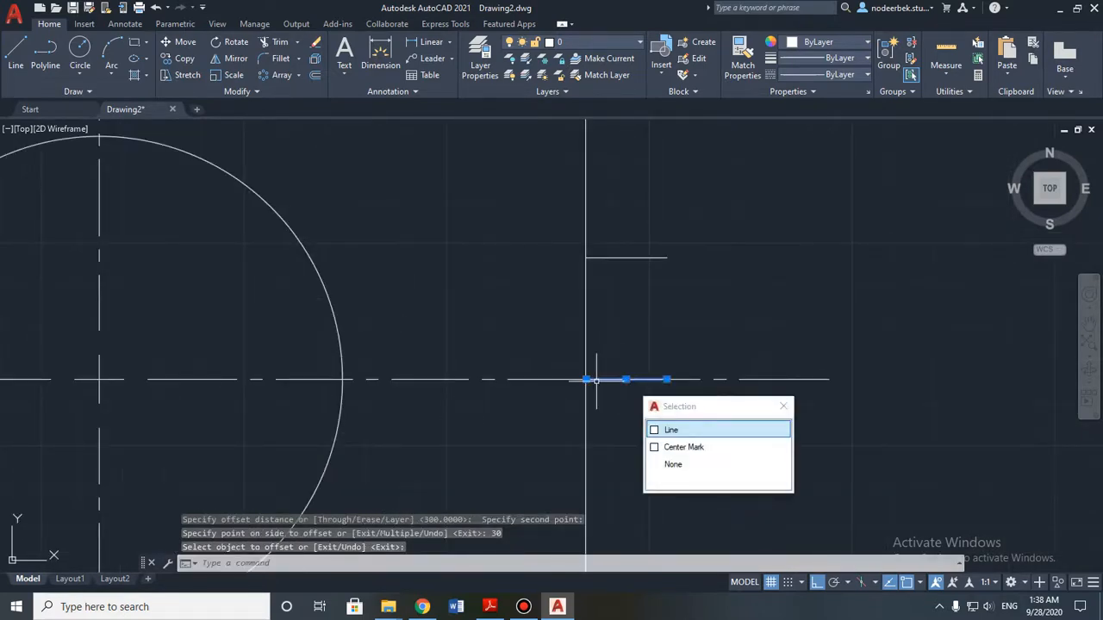
click(676, 430)
mouse_move(586, 379)
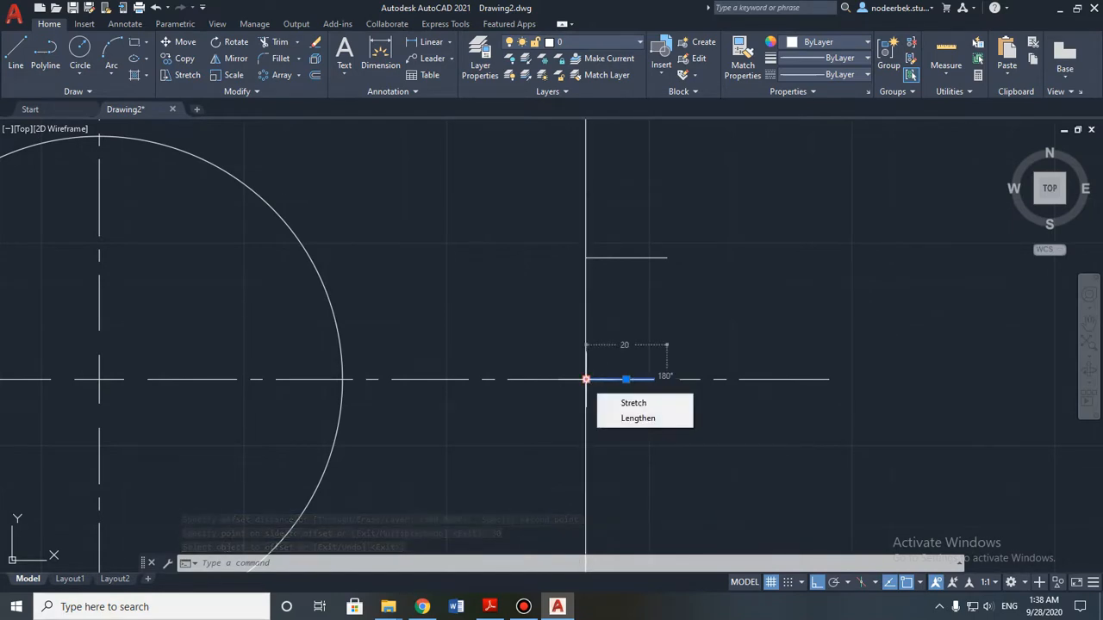
key(Escape)
Step: Try to mirror the upper 20-long line across the horizontal center line
click(635, 257)
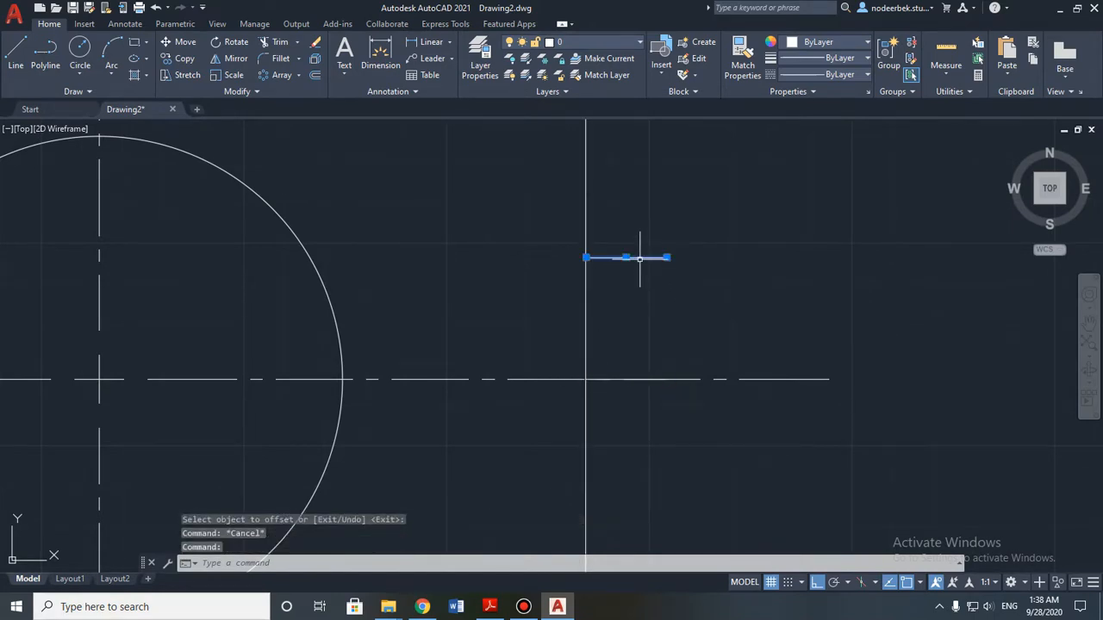
click(231, 58)
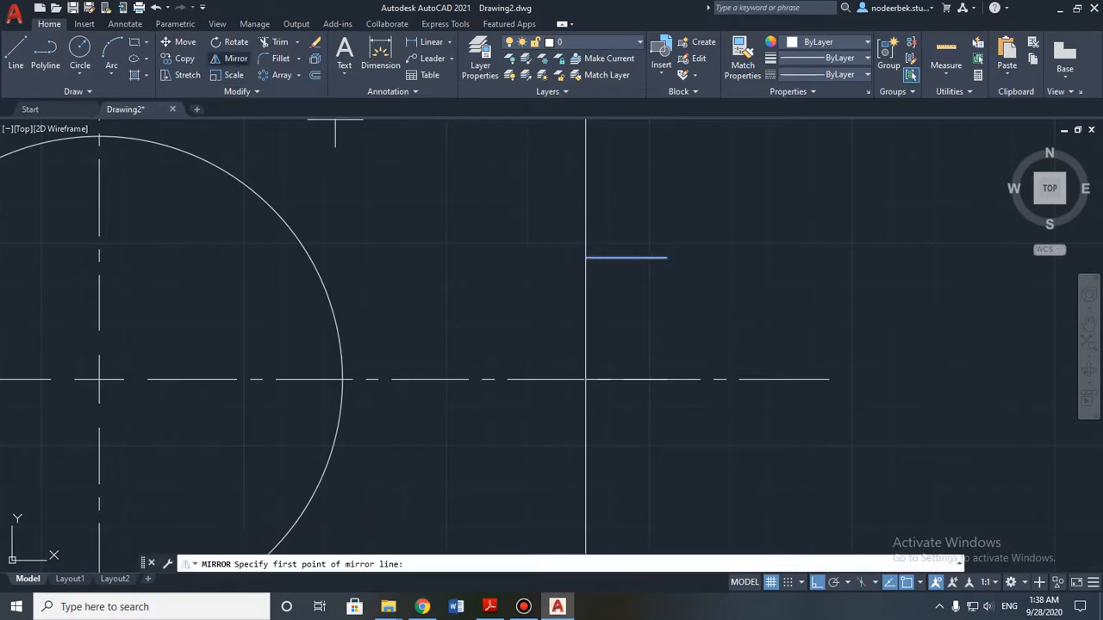
click(586, 378)
click(817, 379)
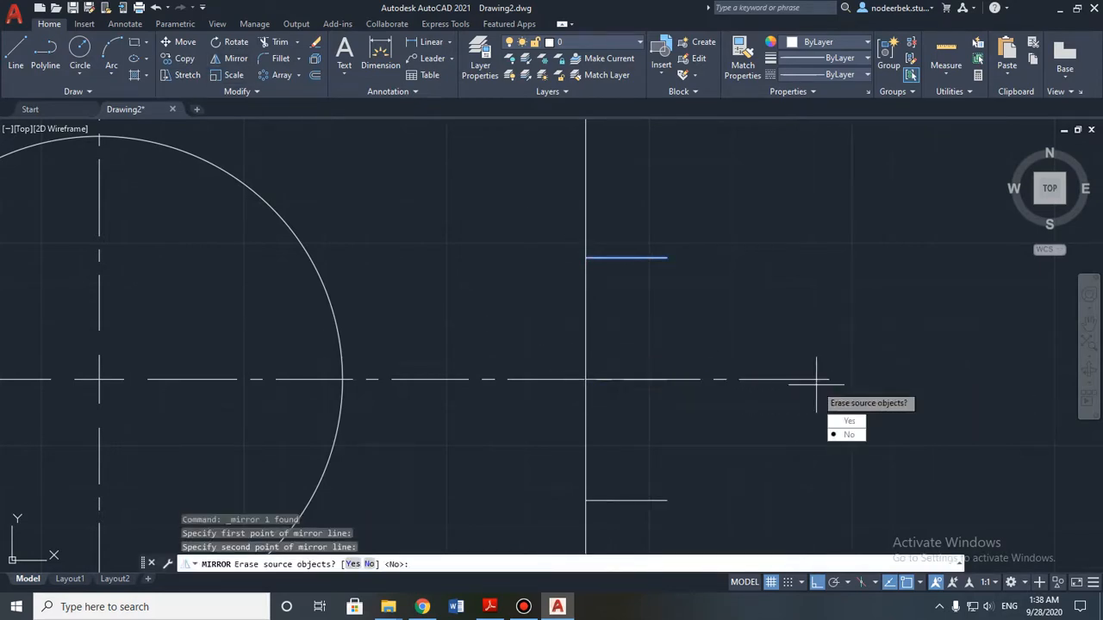
key(Escape)
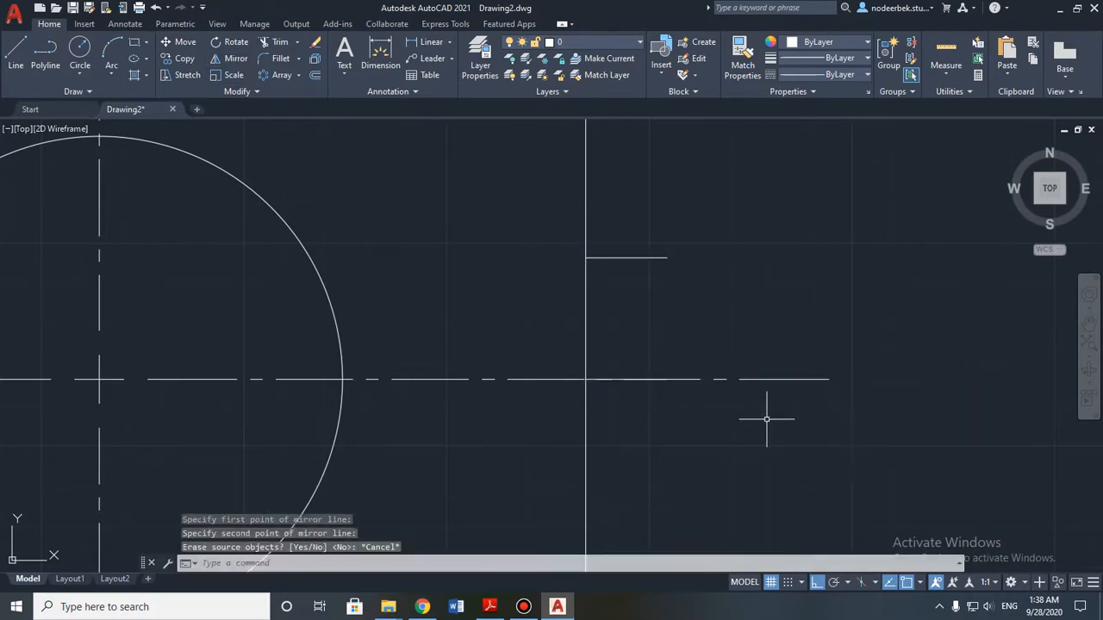
Step: Mirror the upper 20-long line below the horizontal center line, keeping the source line
click(618, 256)
key(Return)
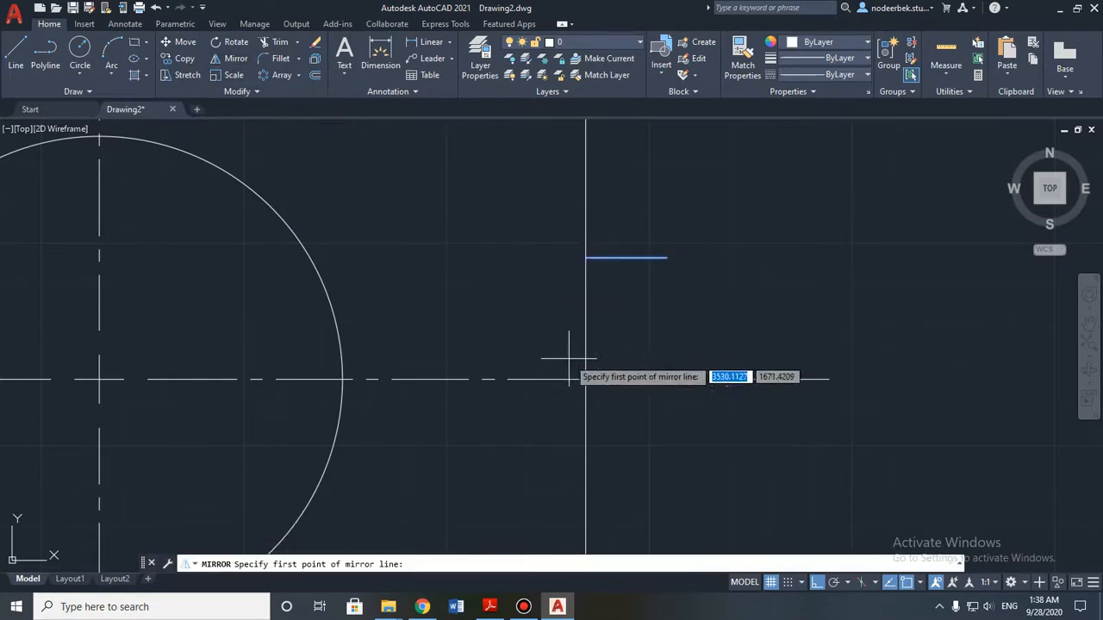
click(586, 379)
click(808, 379)
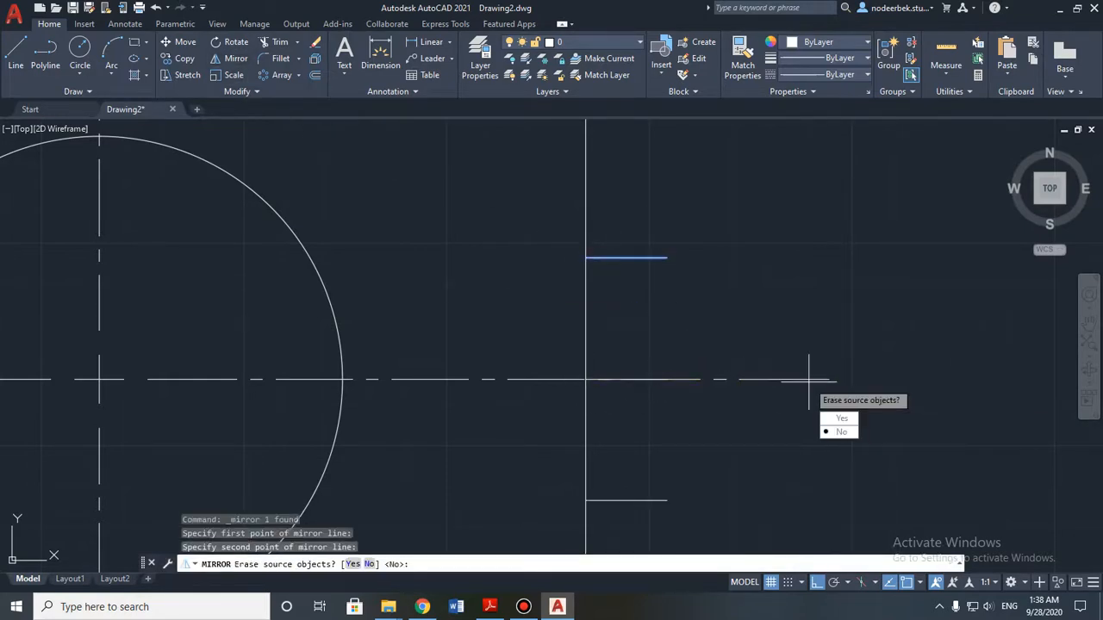
key(Return)
Step: Examine the dimensions around the right side arc in the reference drawing and compare them with the new outline
scroll(796, 389, down, 3)
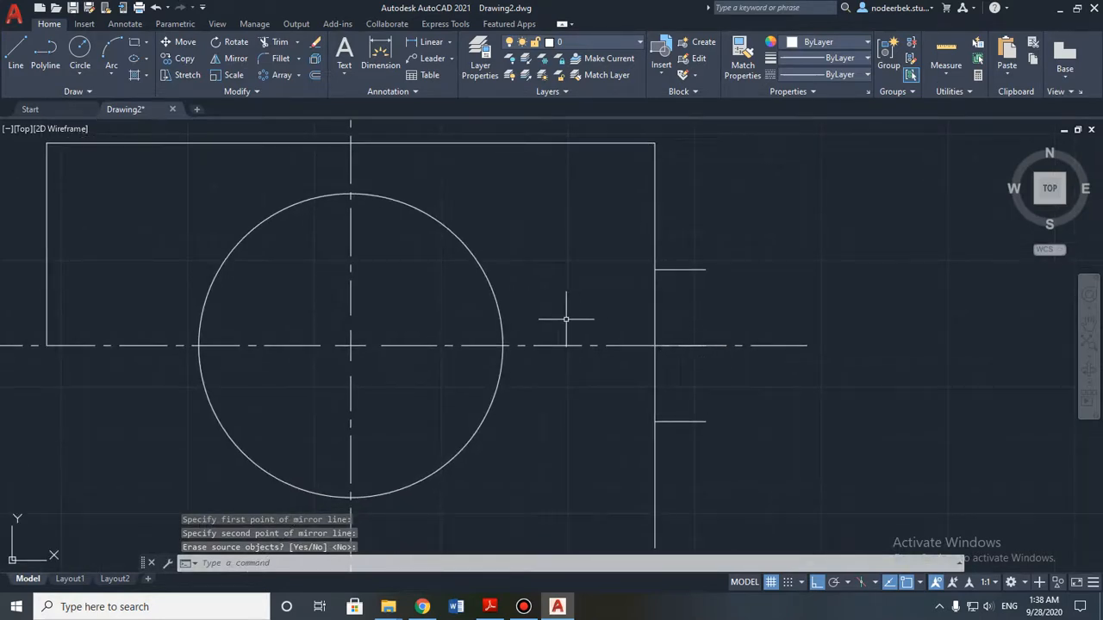
middle_drag(434, 329, 890, 344)
middle_drag(213, 344, 566, 340)
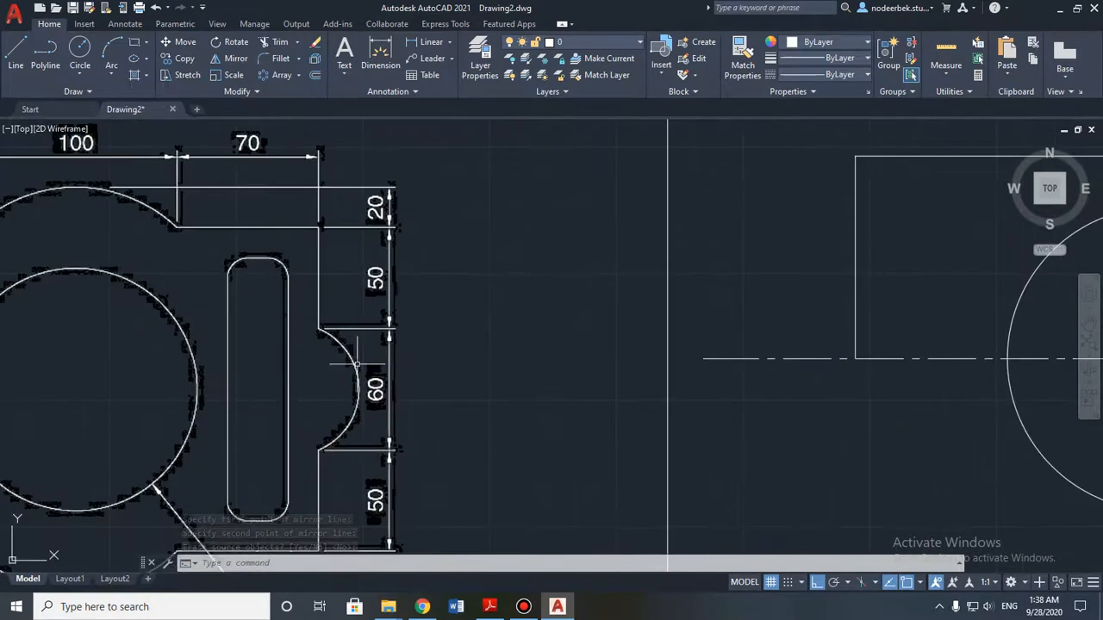
middle_drag(841, 380, 492, 381)
middle_drag(1073, 379, 832, 380)
middle_drag(937, 363, 836, 367)
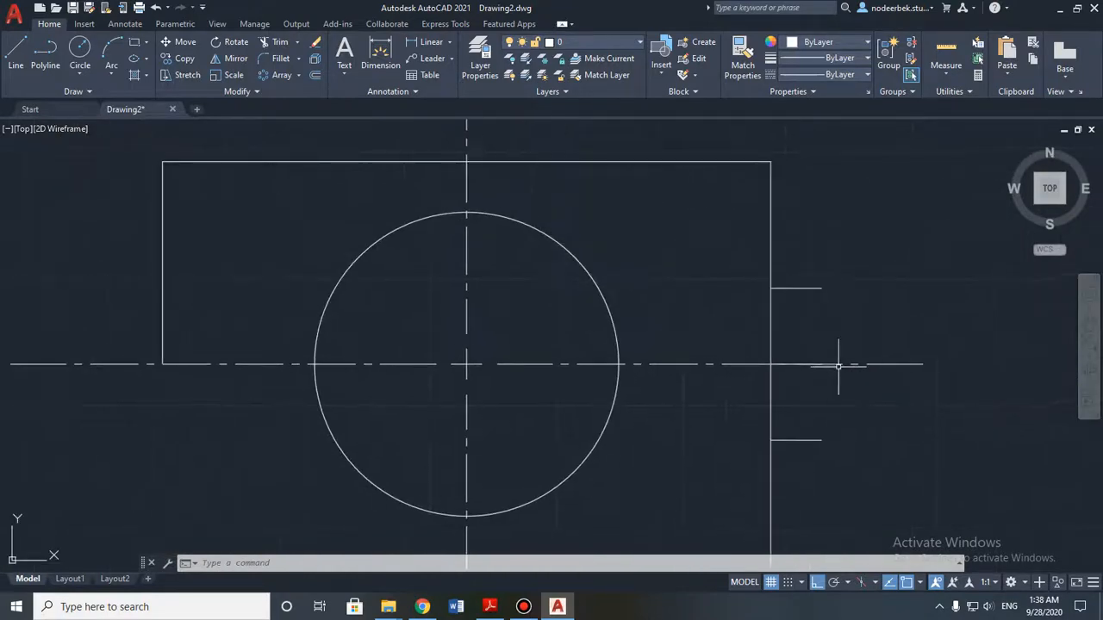
Step: Draw a three-point arc from the upper 20-long line's inner end through the middle line's outer end to the lower line's inner end
scroll(837, 361, up, 4)
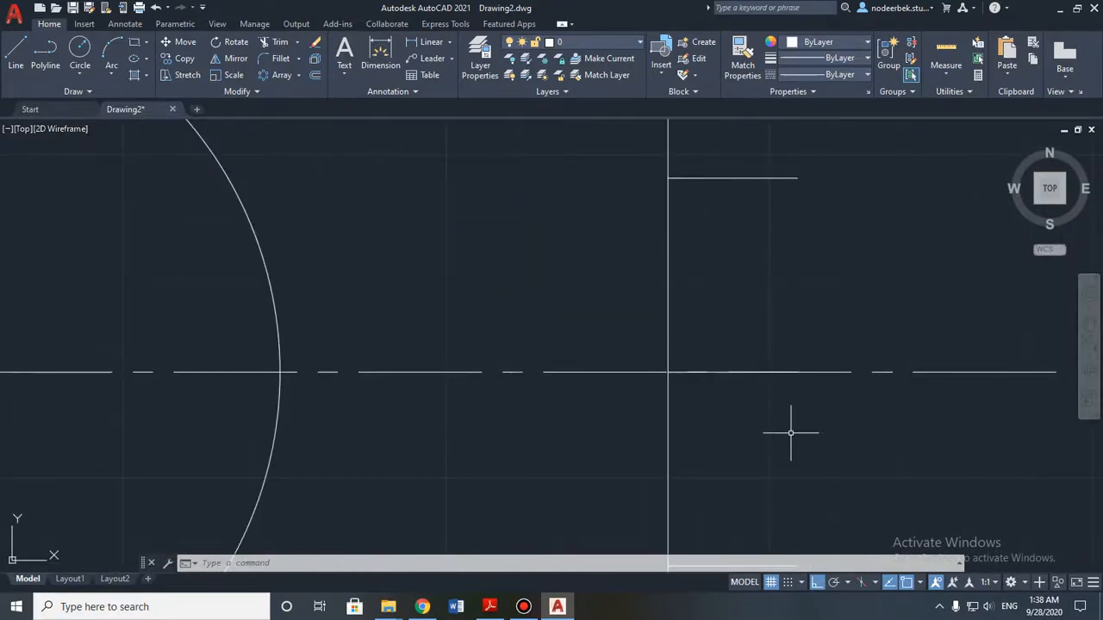
middle_drag(793, 433, 795, 335)
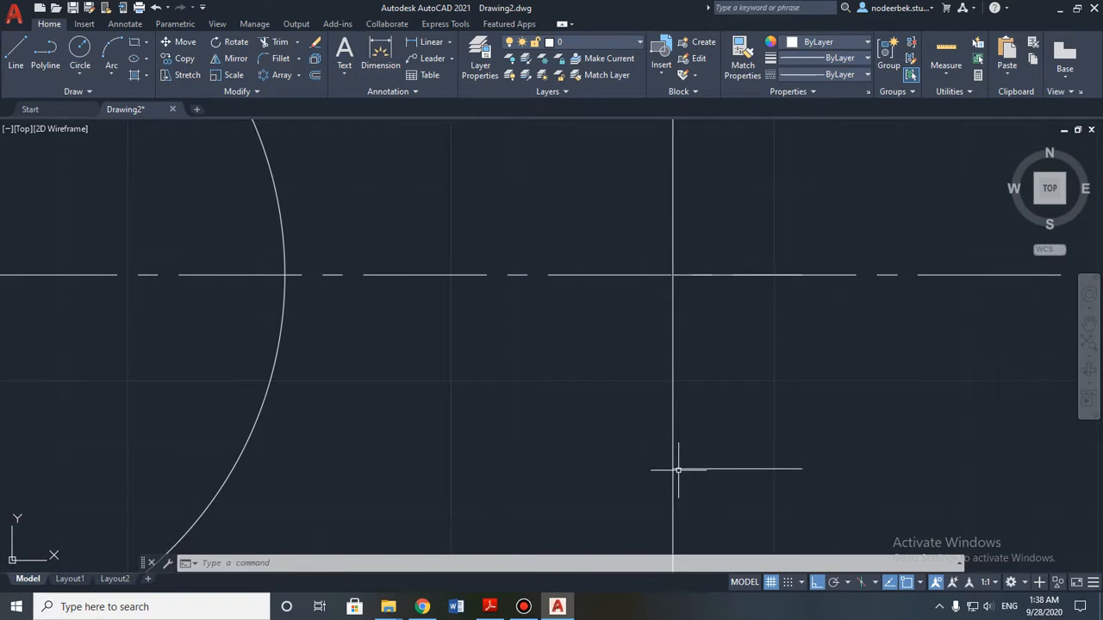
middle_drag(853, 397, 776, 446)
click(718, 326)
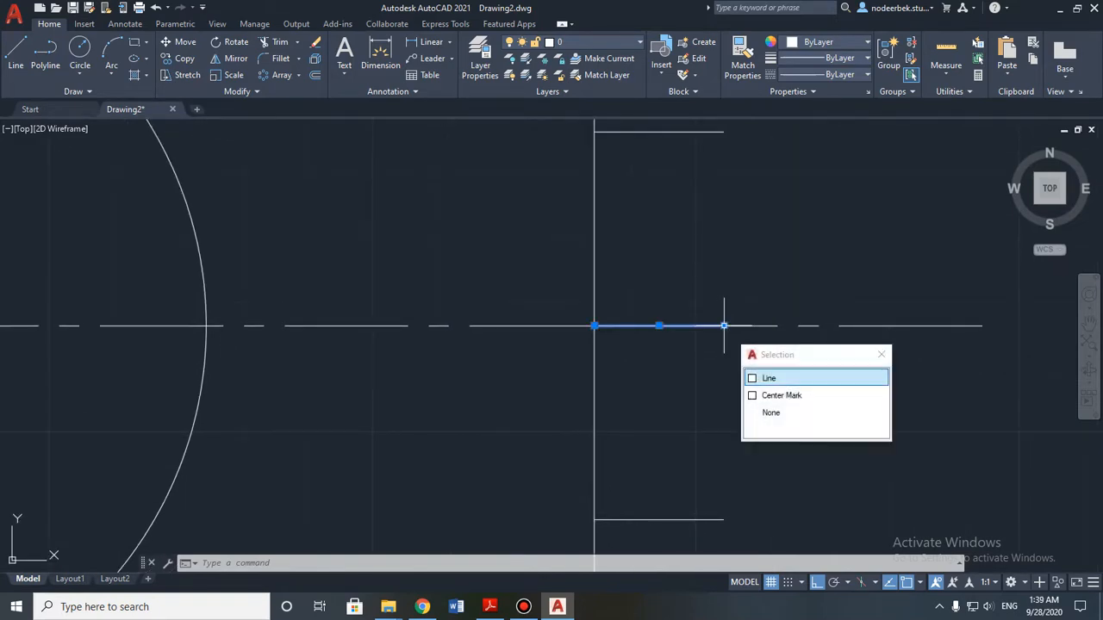
mouse_move(723, 326)
key(Escape)
scroll(719, 412, down, 2)
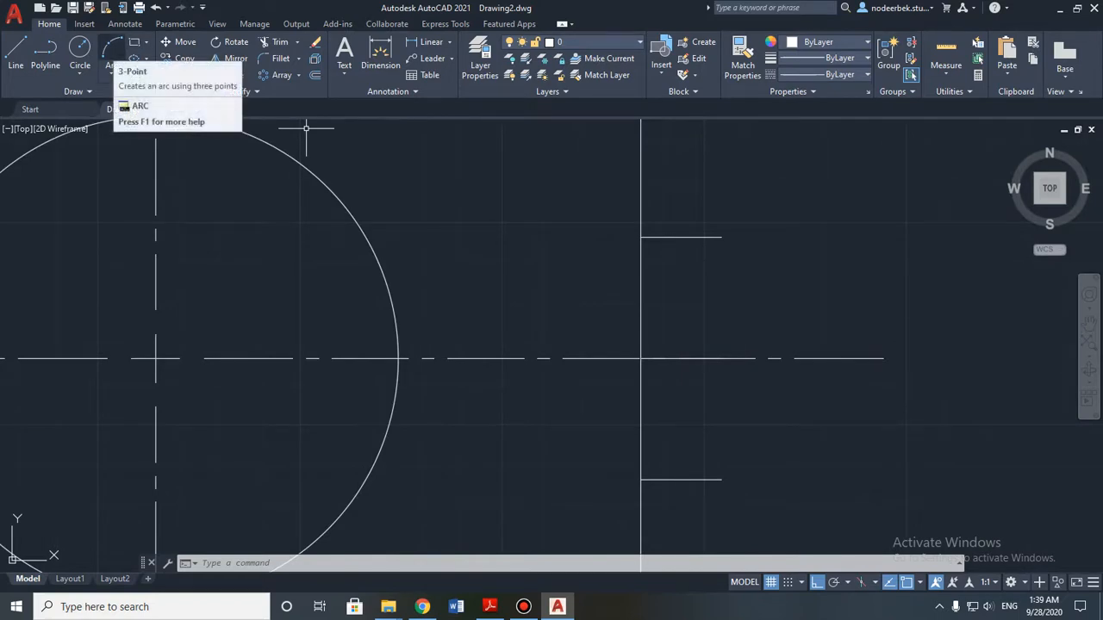
click(111, 54)
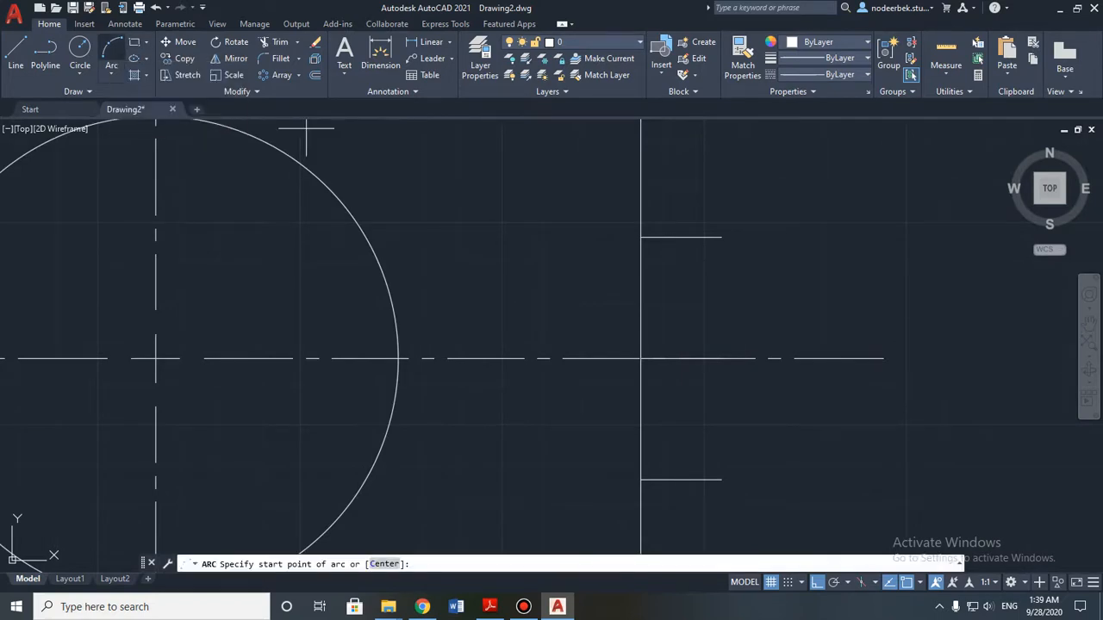
click(640, 237)
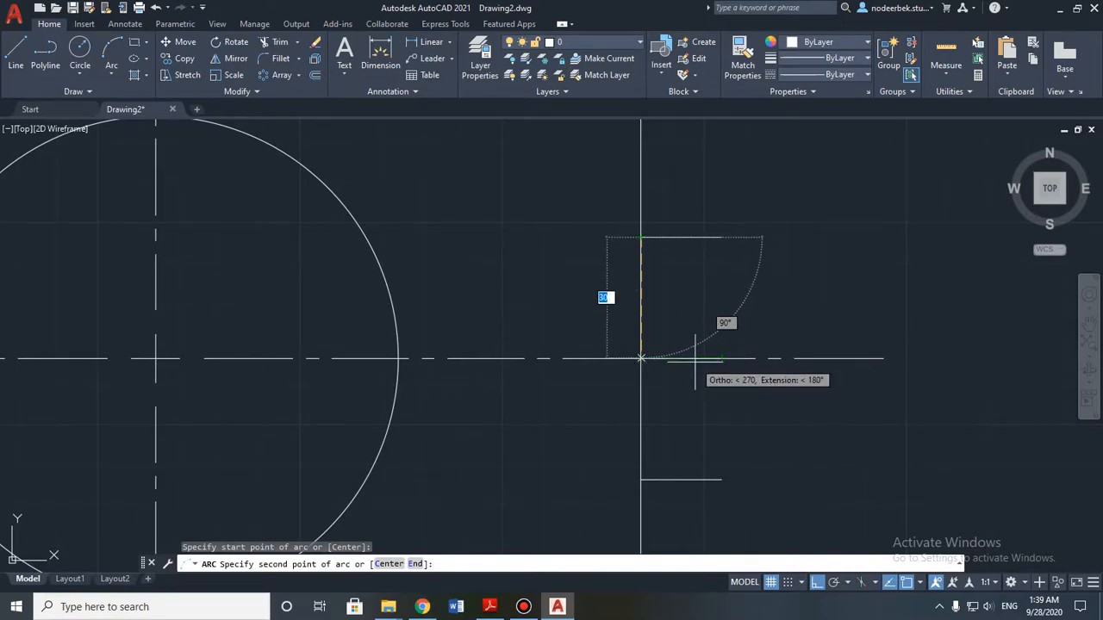
click(721, 358)
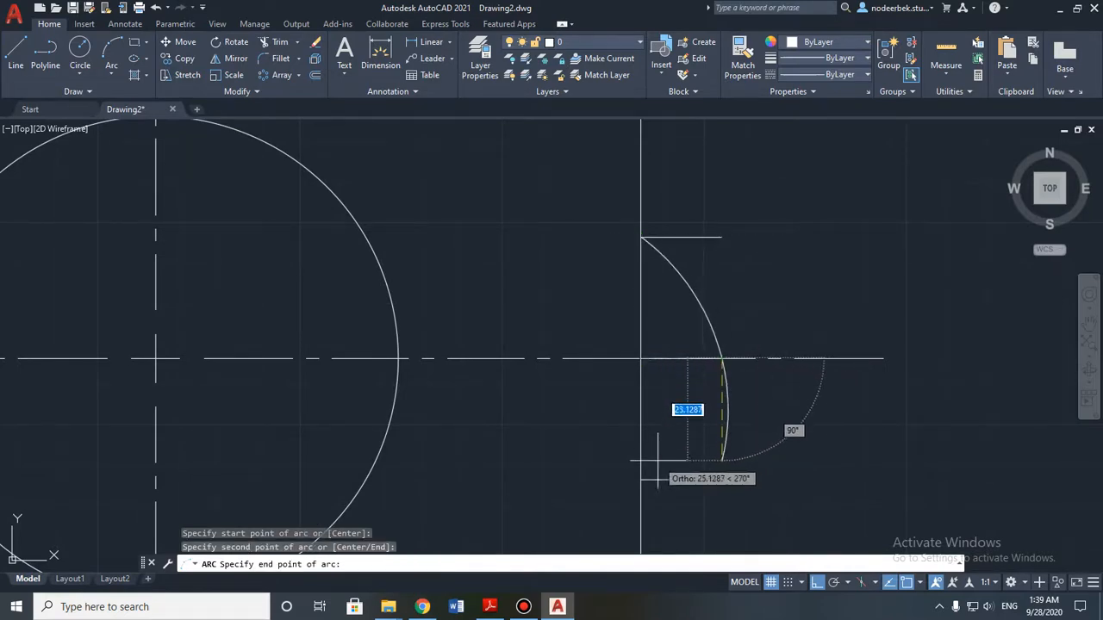
click(640, 479)
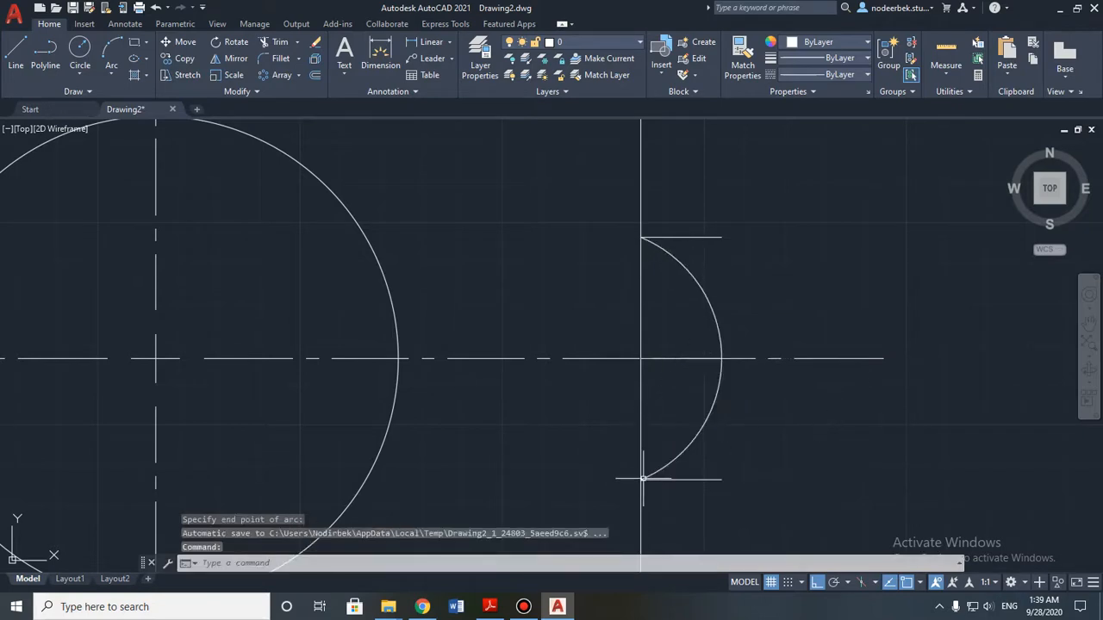
Step: Erase the three 20-long horizontal construction lines around the right side arc, keeping the center line
scroll(603, 405, down, 5)
middle_drag(560, 380, 686, 266)
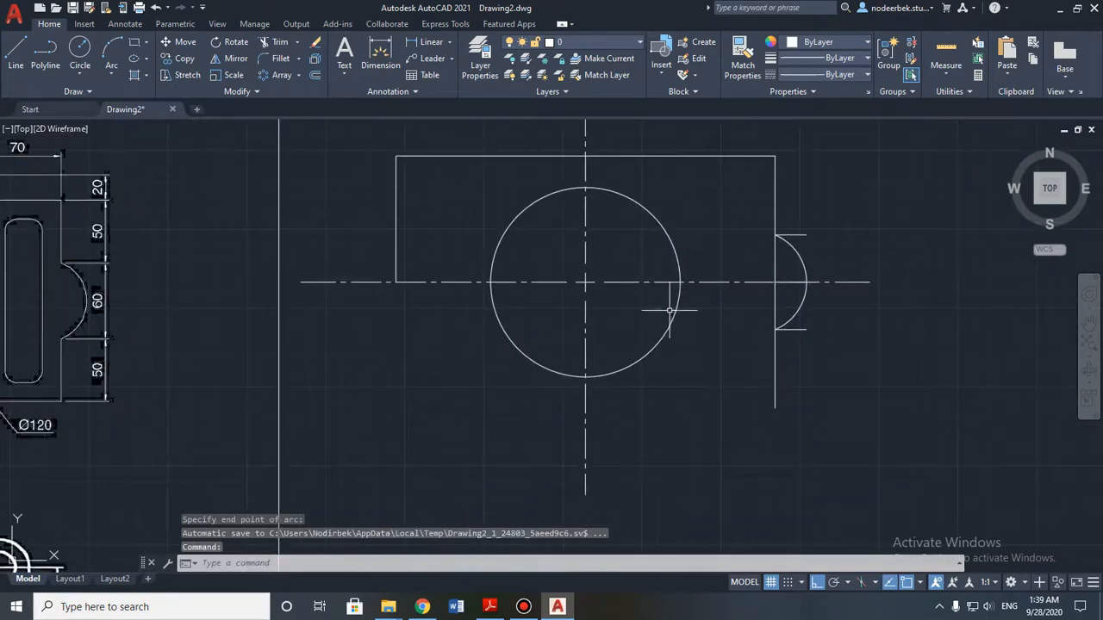
scroll(654, 335, down, 2)
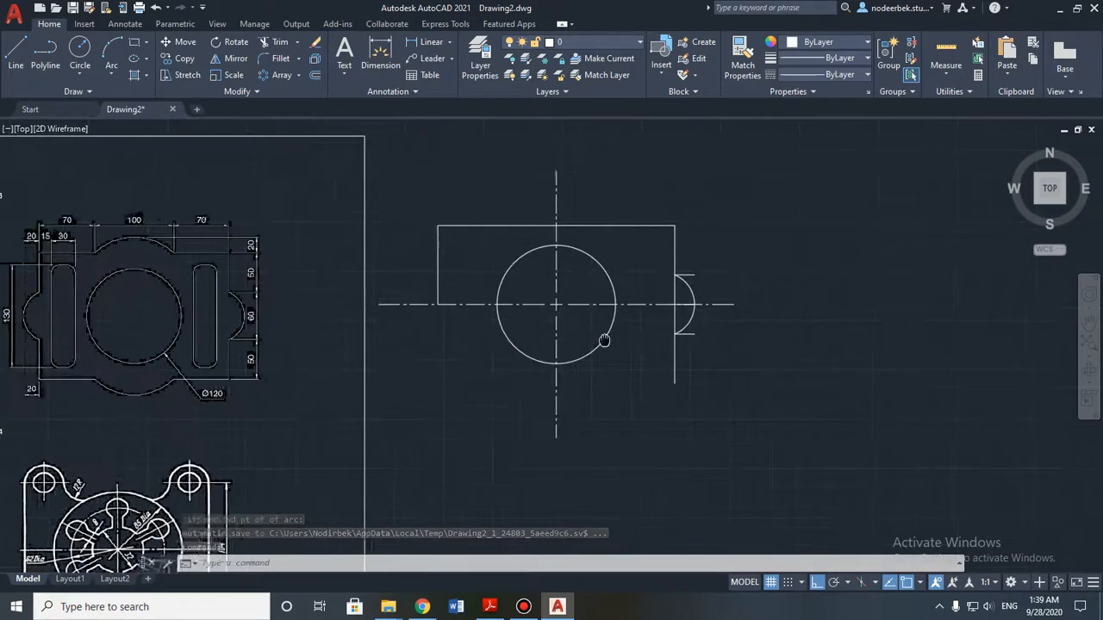
scroll(620, 332, up, 5)
mouse_move(670, 320)
middle_down()
mouse_move(662, 314)
mouse_move(607, 387)
middle_up()
key(Escape)
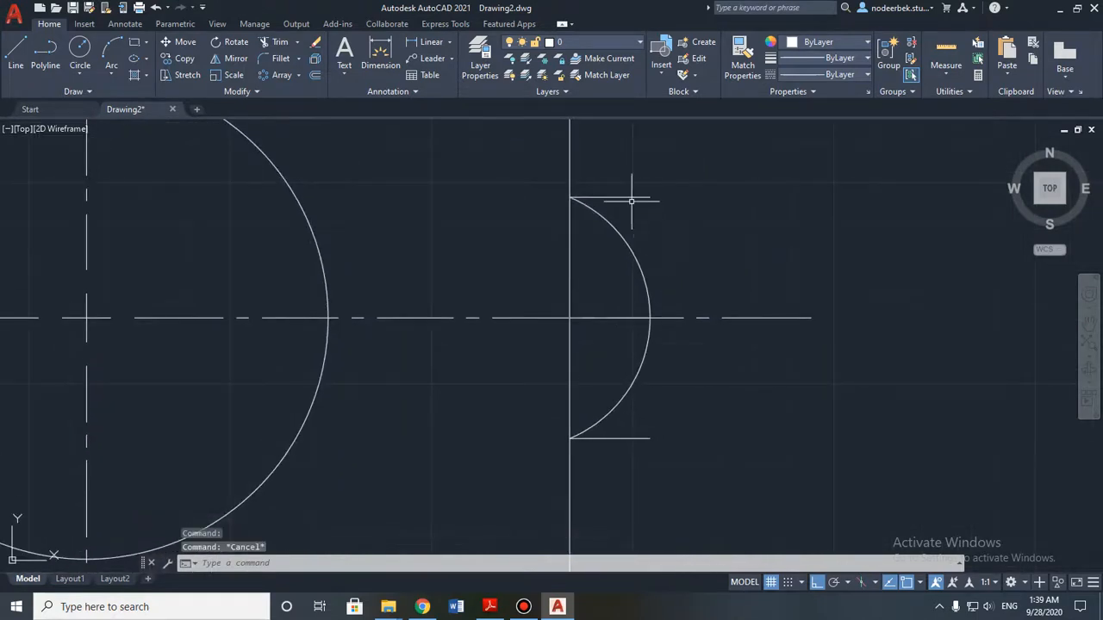
click(632, 196)
key(Delete)
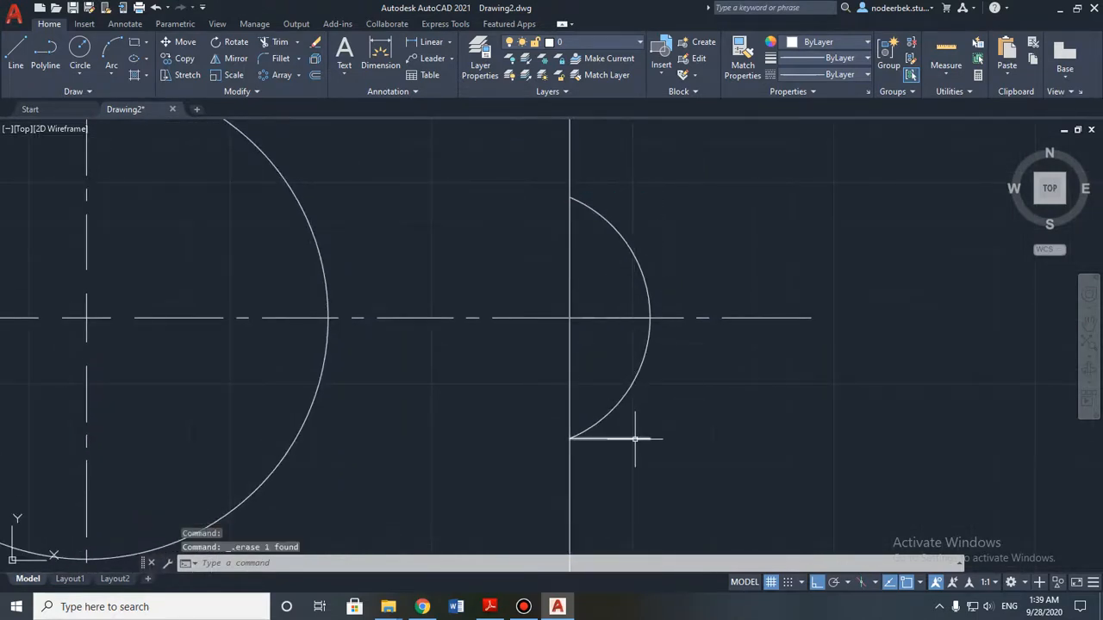
click(634, 438)
key(Delete)
click(615, 317)
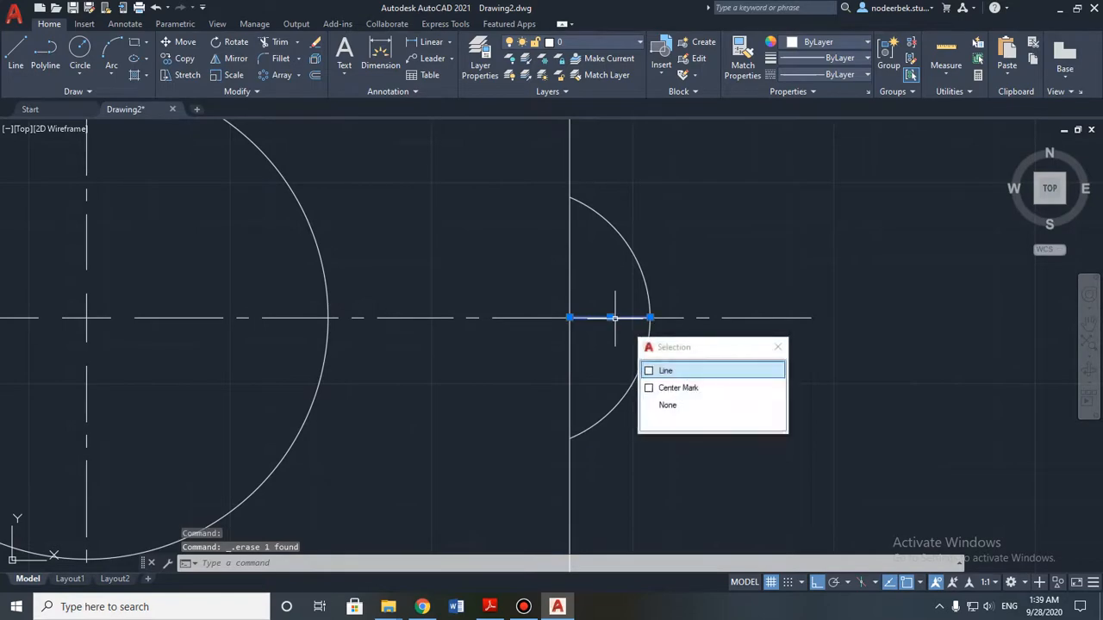
click(657, 367)
key(Delete)
Step: Trim away the part of the right vertical edge between the two ends of the side arc
scroll(609, 382, down, 2)
scroll(551, 365, down, 7)
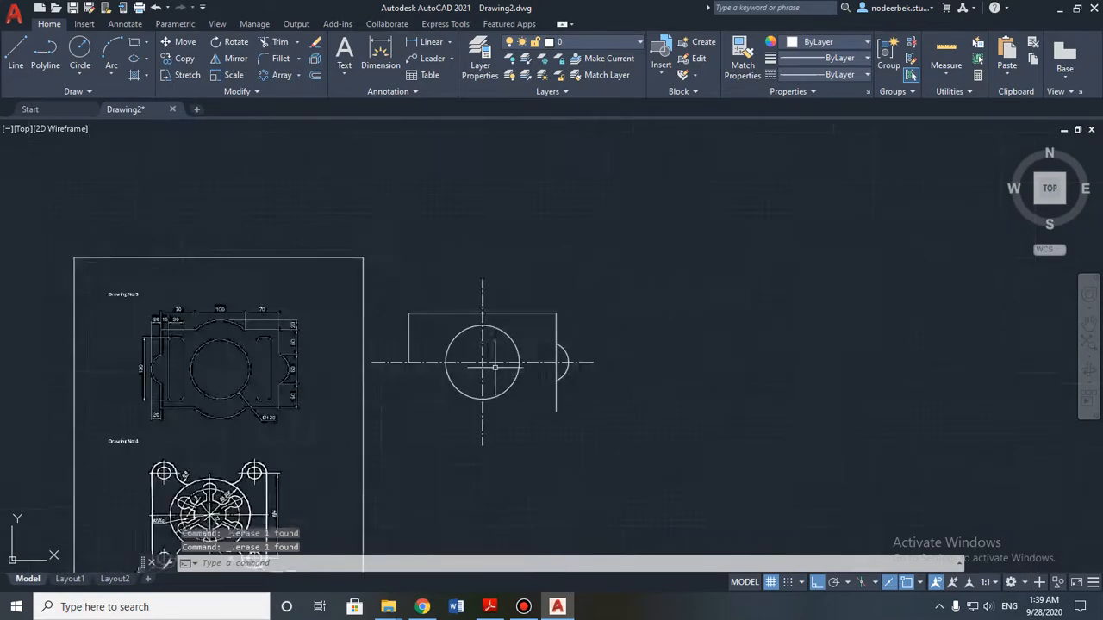
middle_drag(495, 367, 589, 357)
mouse_move(457, 451)
middle_down()
mouse_move(524, 367)
mouse_move(535, 387)
middle_up()
scroll(450, 335, up, 6)
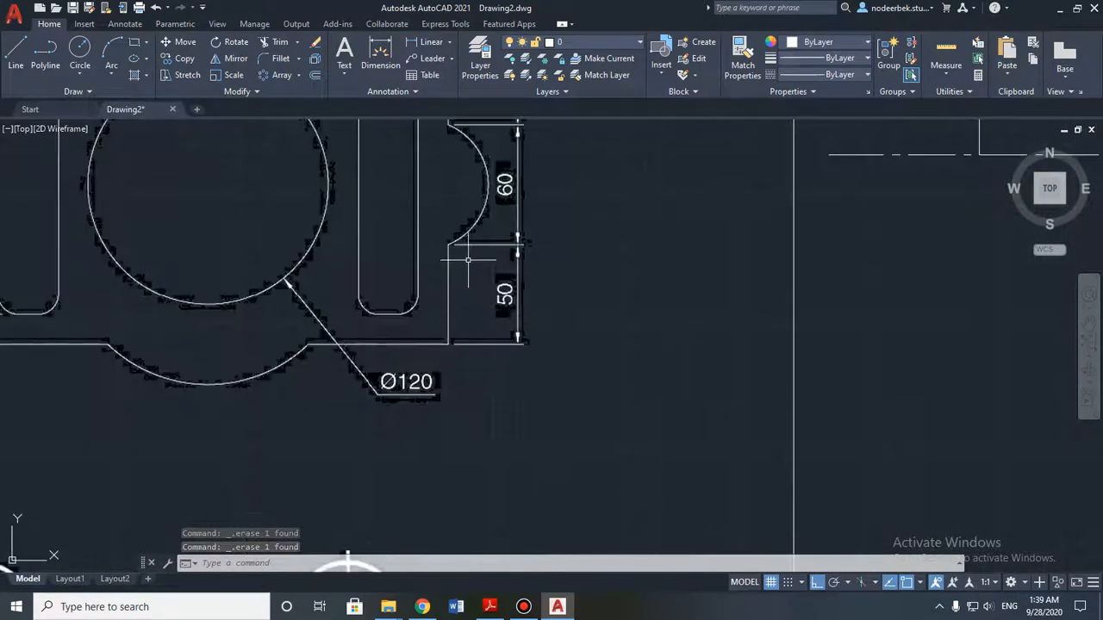
middle_drag(470, 183, 482, 318)
middle_drag(704, 316, 543, 328)
scroll(543, 328, down, 2)
mouse_move(701, 341)
middle_down()
mouse_move(460, 320)
mouse_move(448, 305)
middle_up()
key(Return)
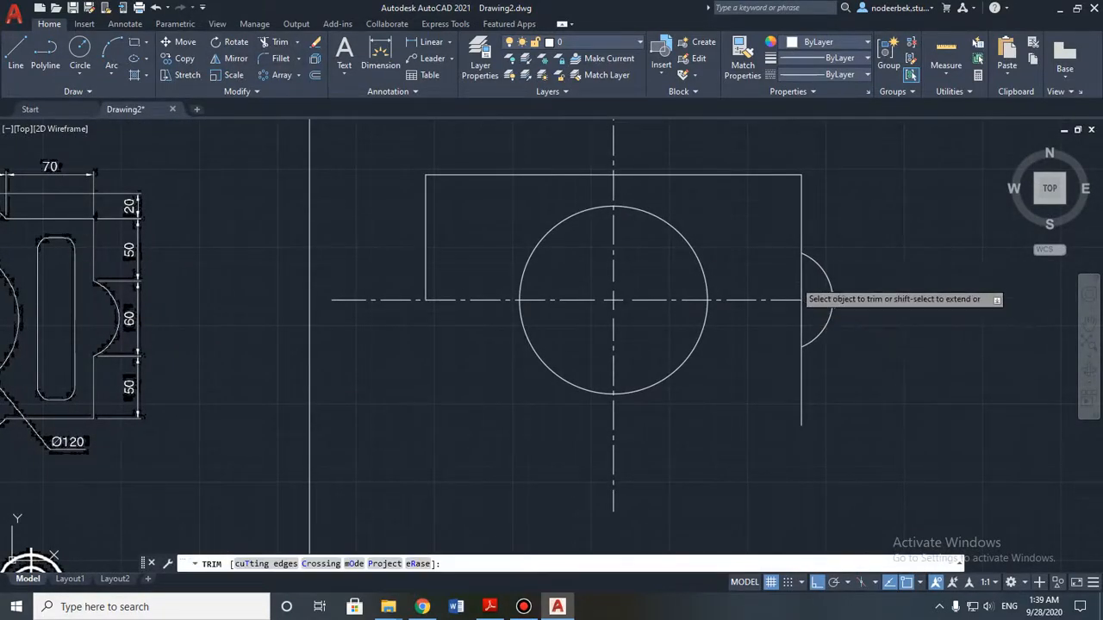
click(807, 297)
click(808, 327)
Step: Examine the top arc's width and height dimensions in Drawing No:3 and compare them with the new outline
scroll(765, 362, down, 4)
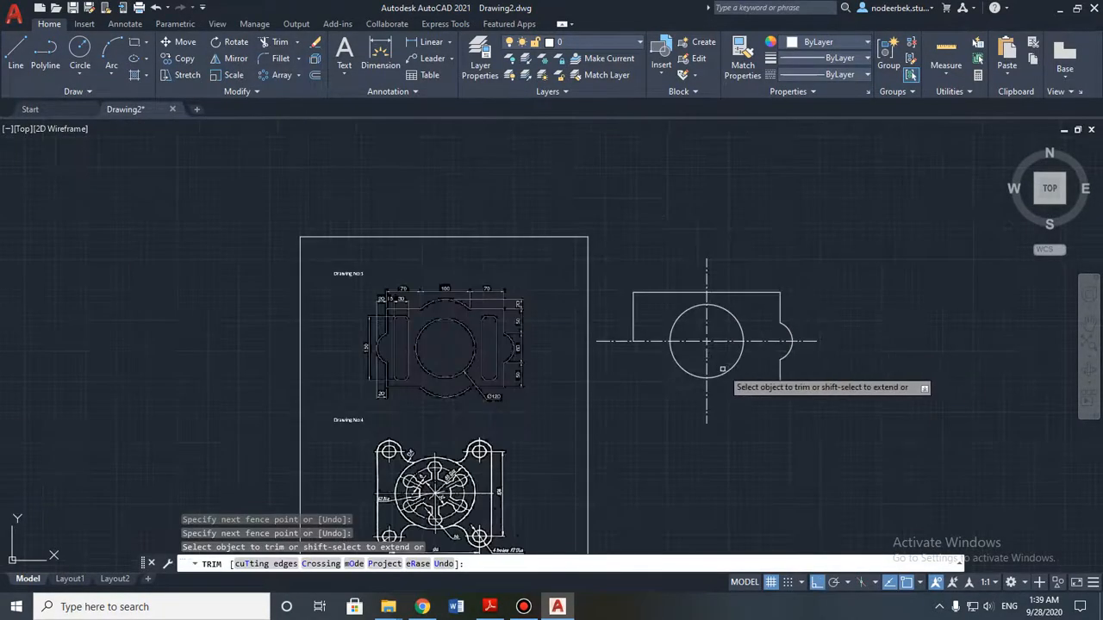
middle_drag(722, 370, 767, 354)
scroll(717, 377, up, 2)
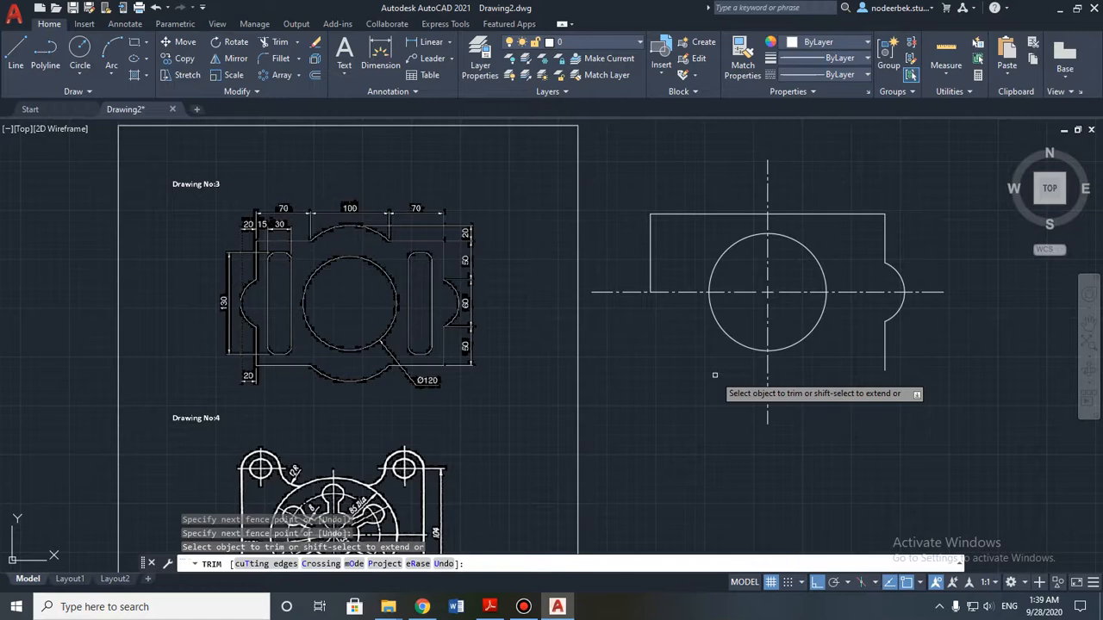
middle_drag(556, 355, 622, 379)
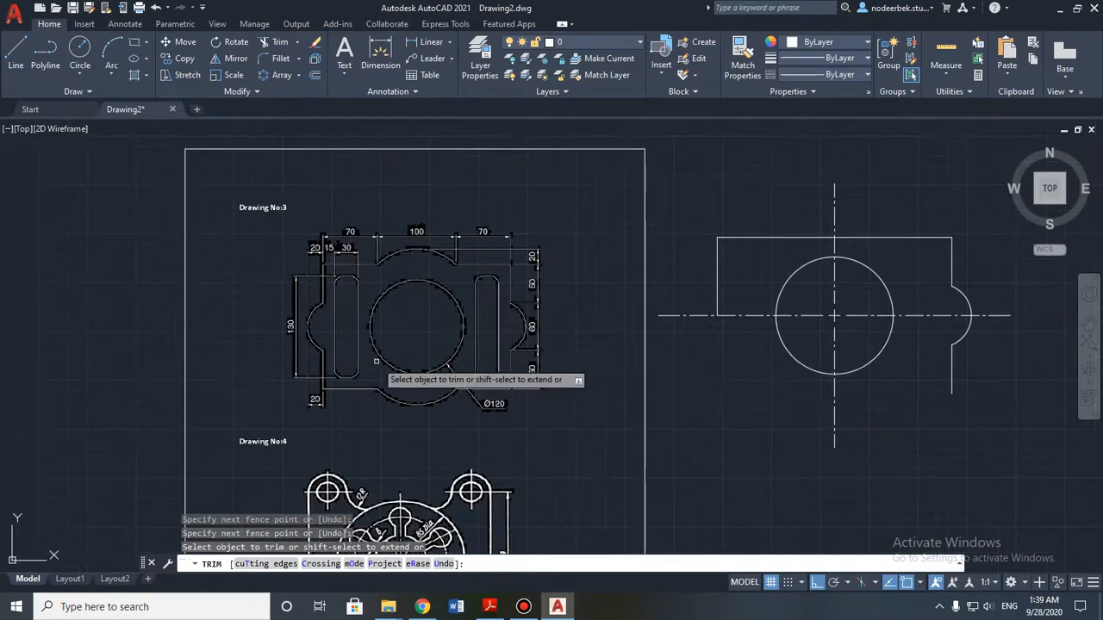
middle_drag(765, 357, 728, 398)
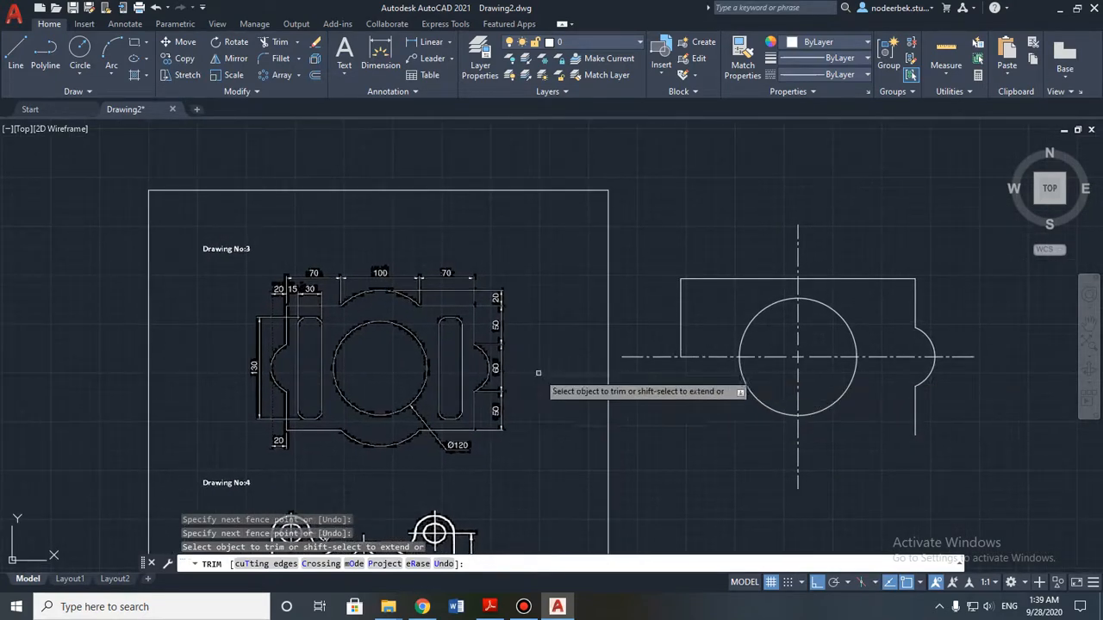
middle_drag(928, 428, 879, 369)
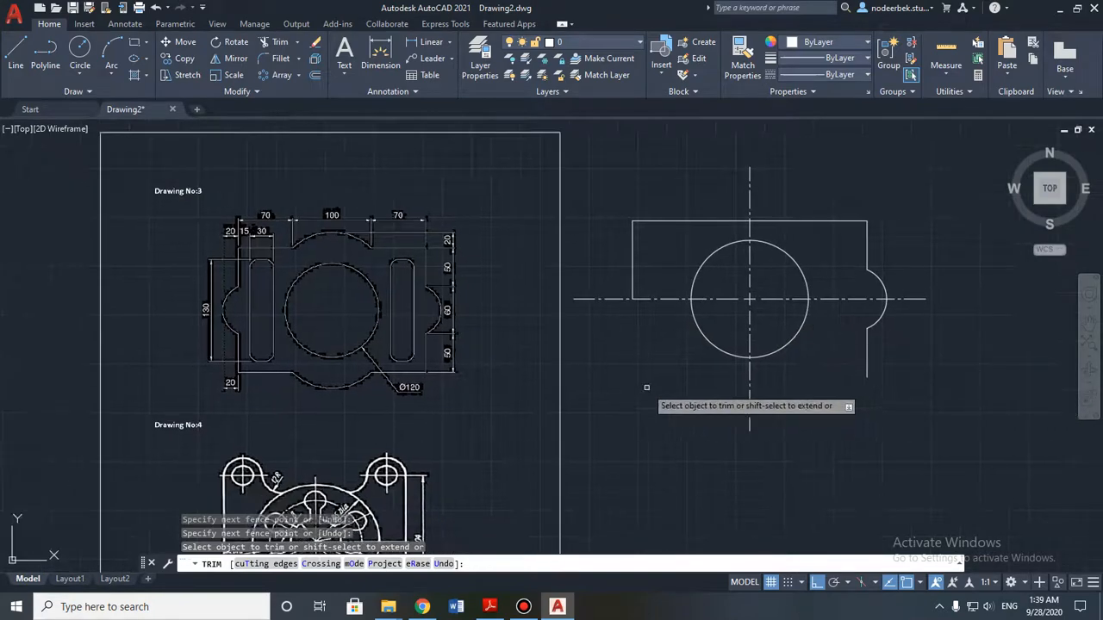
middle_drag(409, 296, 449, 344)
scroll(374, 276, up, 4)
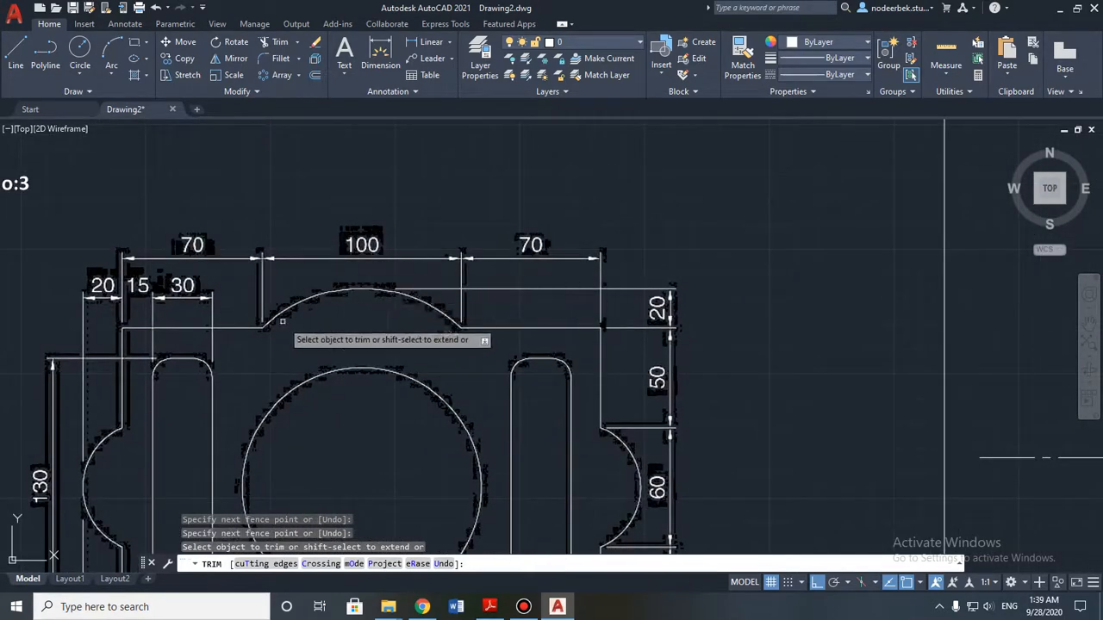
scroll(505, 344, down, 4)
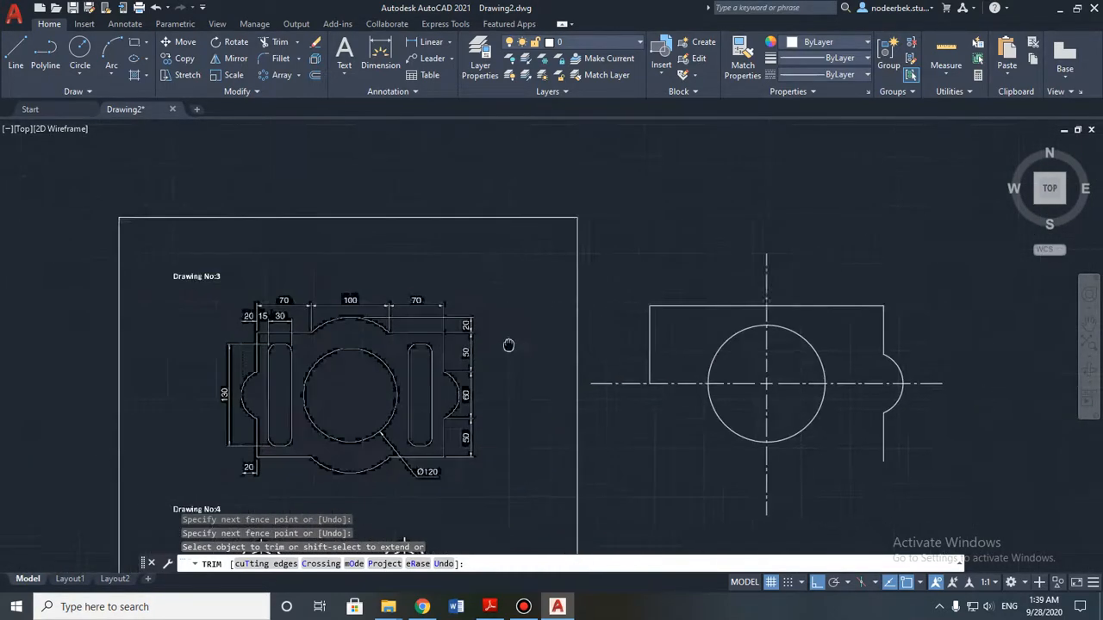
key(Escape)
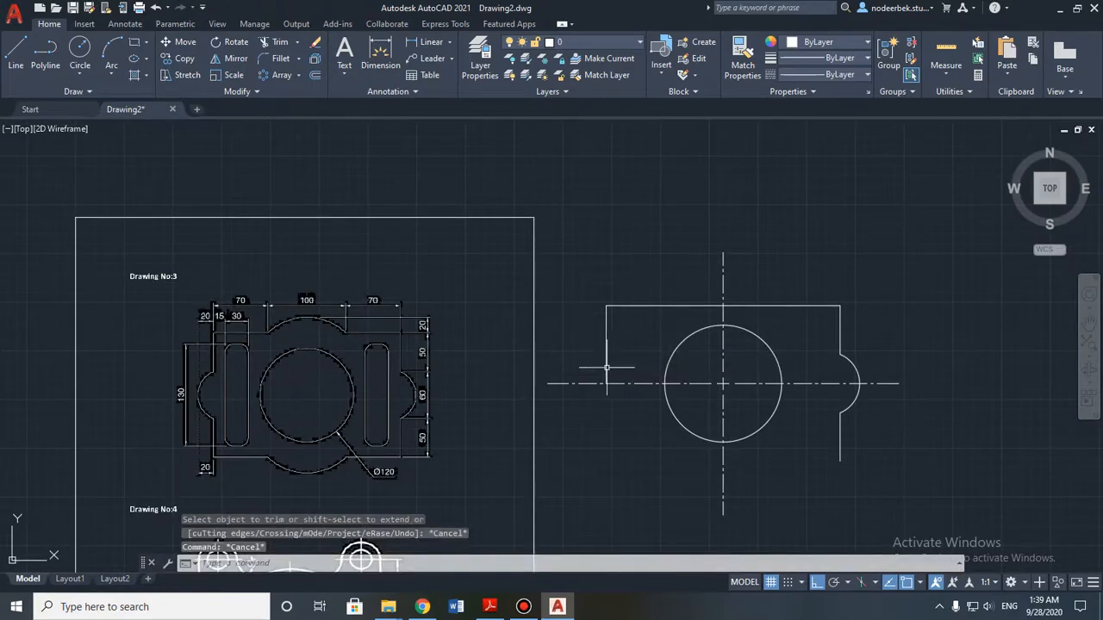
scroll(298, 352, up, 4)
scroll(353, 353, up, 2)
scroll(405, 363, down, 8)
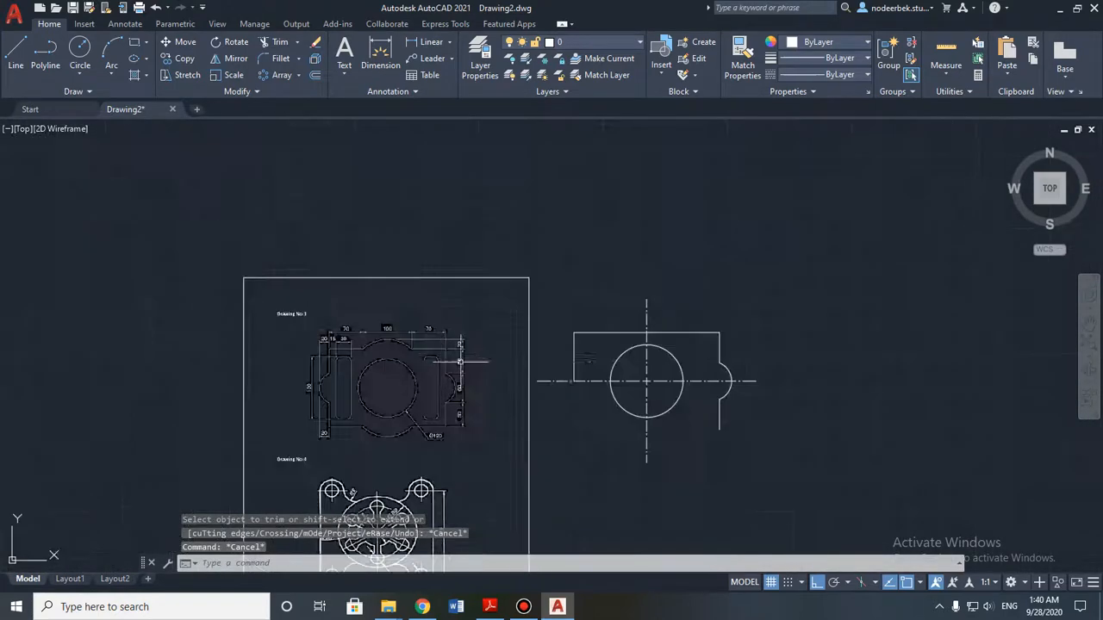
middle_drag(564, 363, 474, 353)
scroll(440, 355, up, 4)
middle_drag(322, 356, 500, 349)
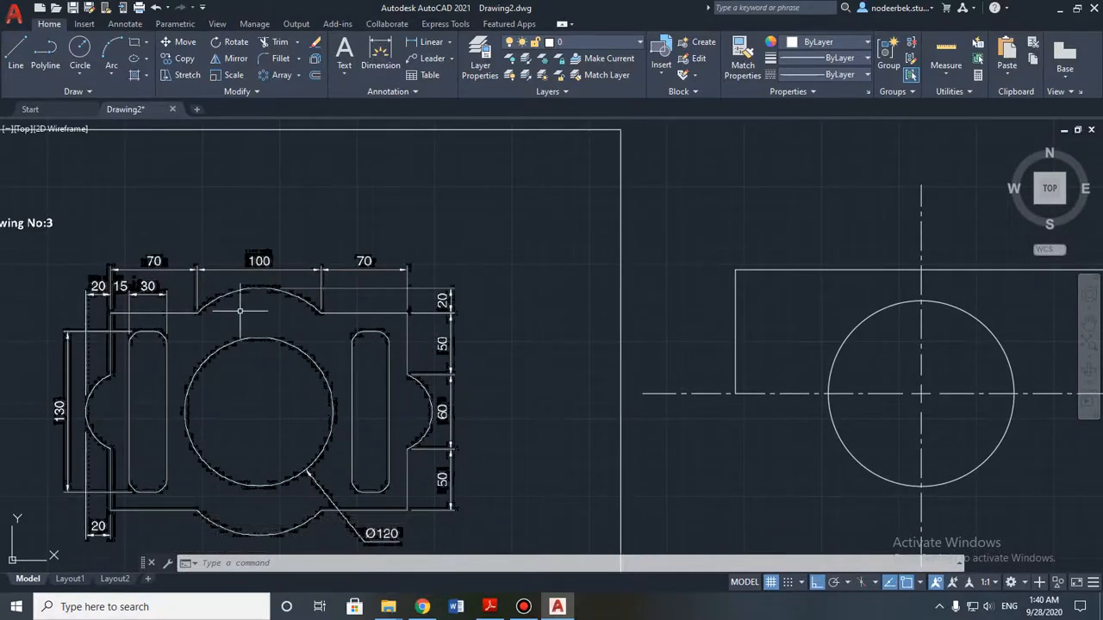
scroll(448, 302, up, 6)
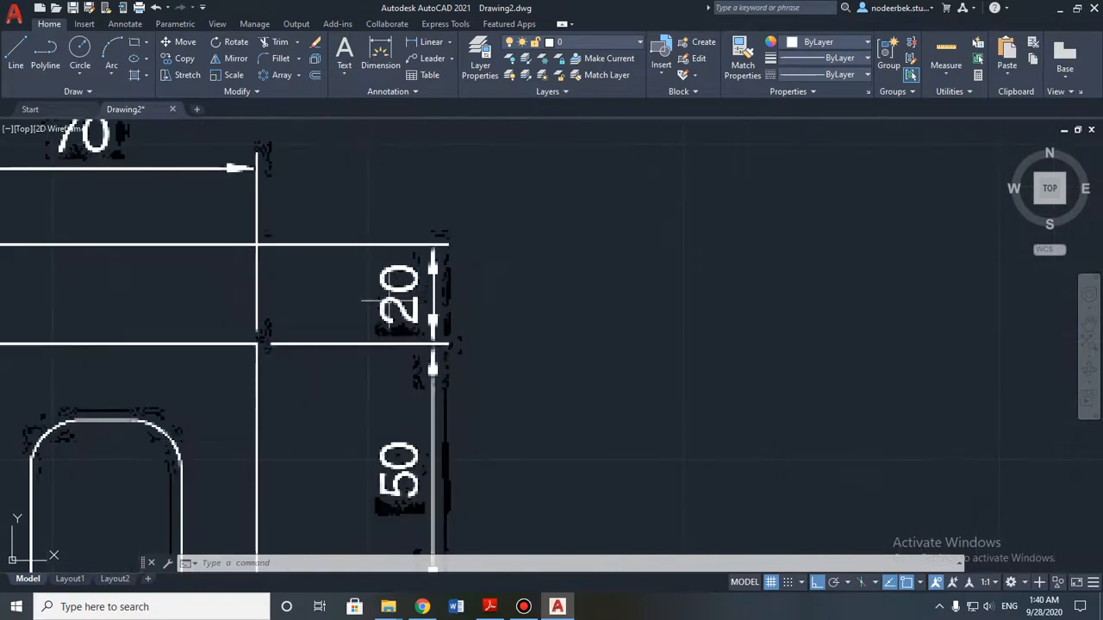
scroll(412, 319, down, 8)
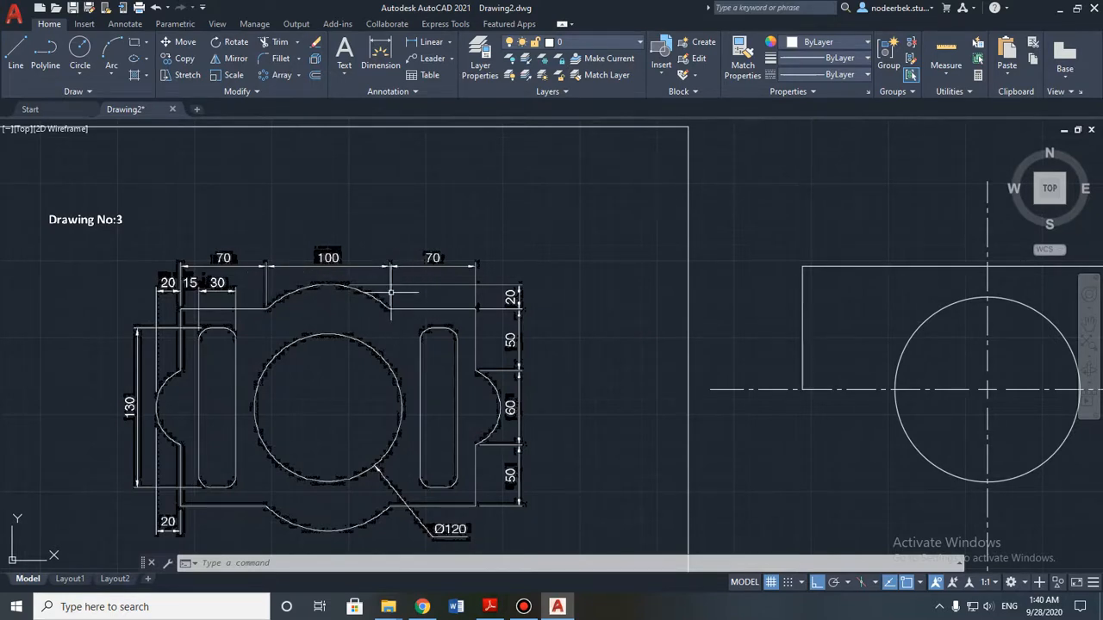
scroll(544, 357, down, 2)
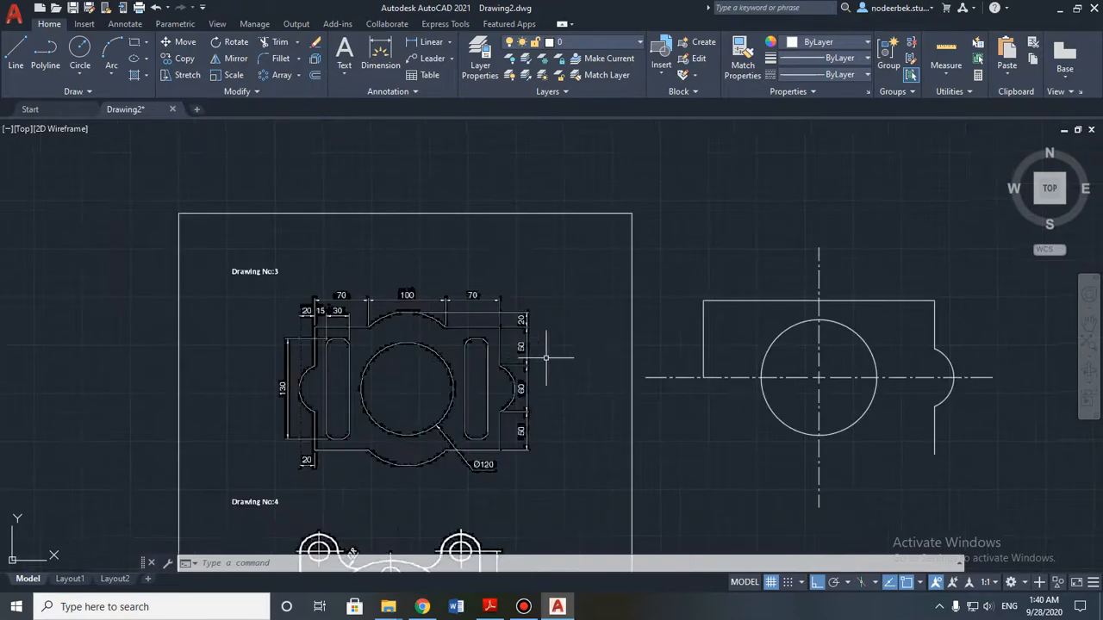
middle_drag(614, 355, 404, 325)
scroll(593, 305, up, 2)
mouse_move(501, 309)
middle_down()
mouse_move(672, 310)
mouse_move(628, 315)
middle_up()
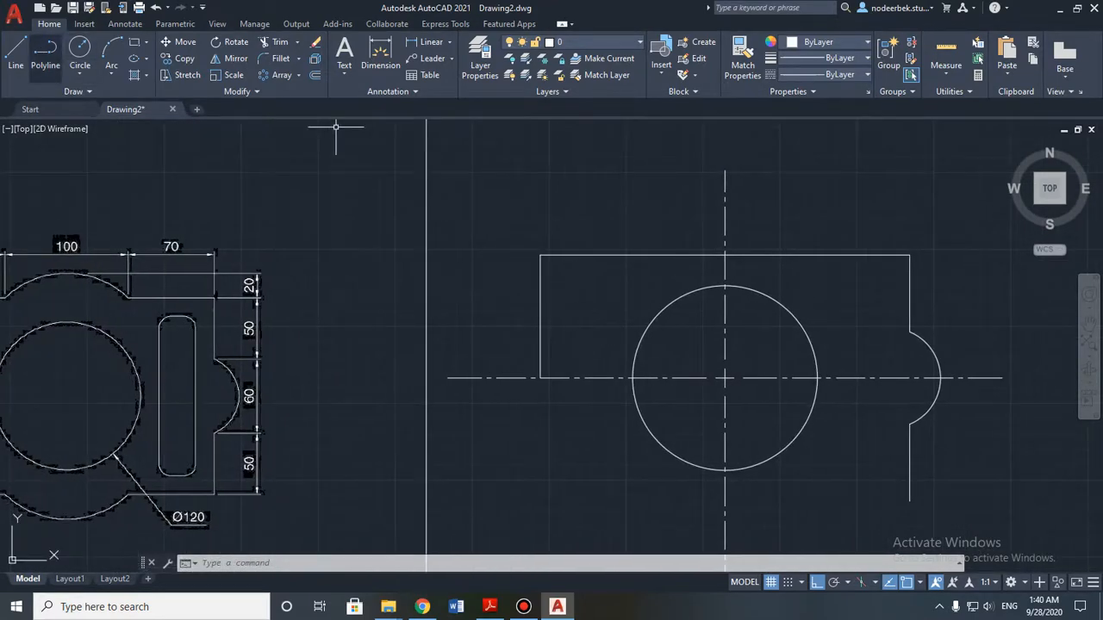
middle_drag(26, 220, 138, 215)
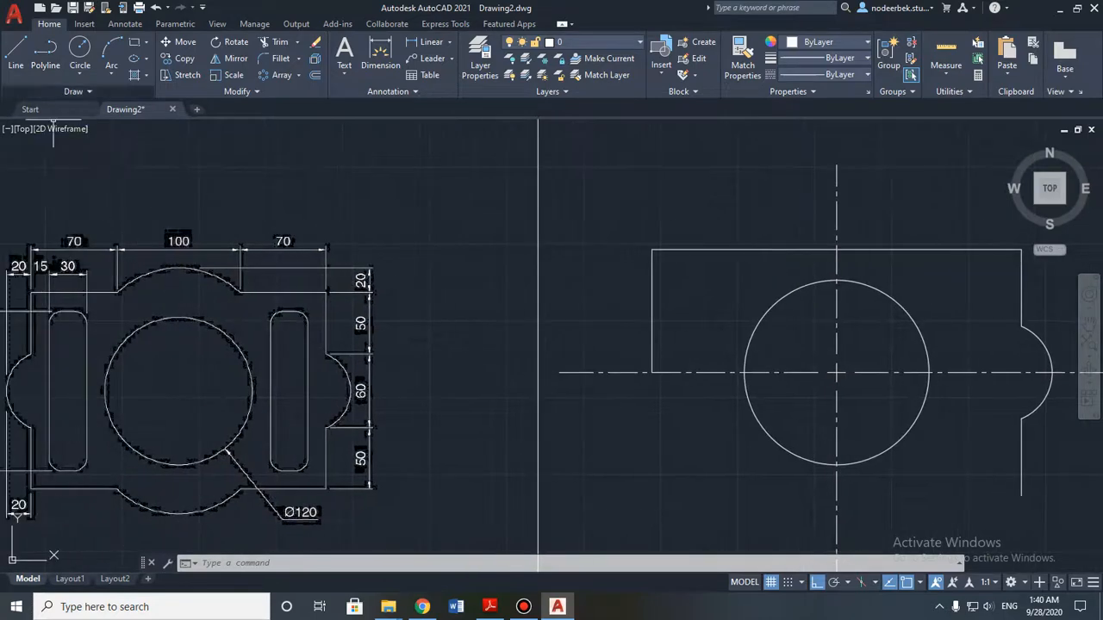
Step: Draw a 20-long vertical line upward from the midpoint of the outline's top edge, along the vertical center line
click(16, 54)
middle_drag(734, 272, 561, 293)
scroll(647, 285, up, 2)
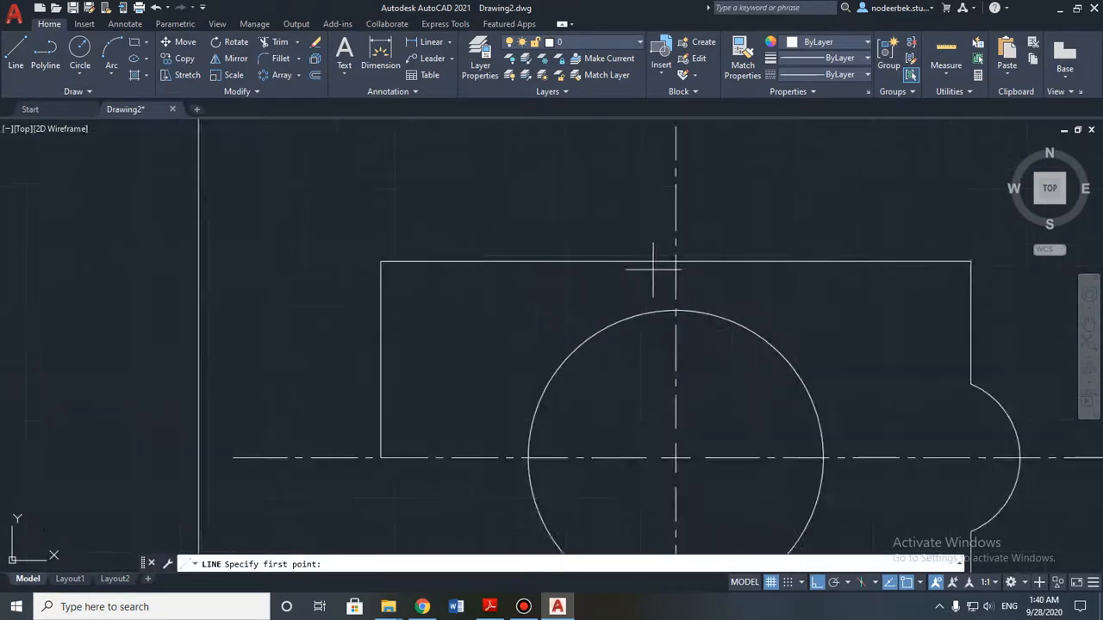
middle_drag(653, 269, 565, 325)
click(587, 316)
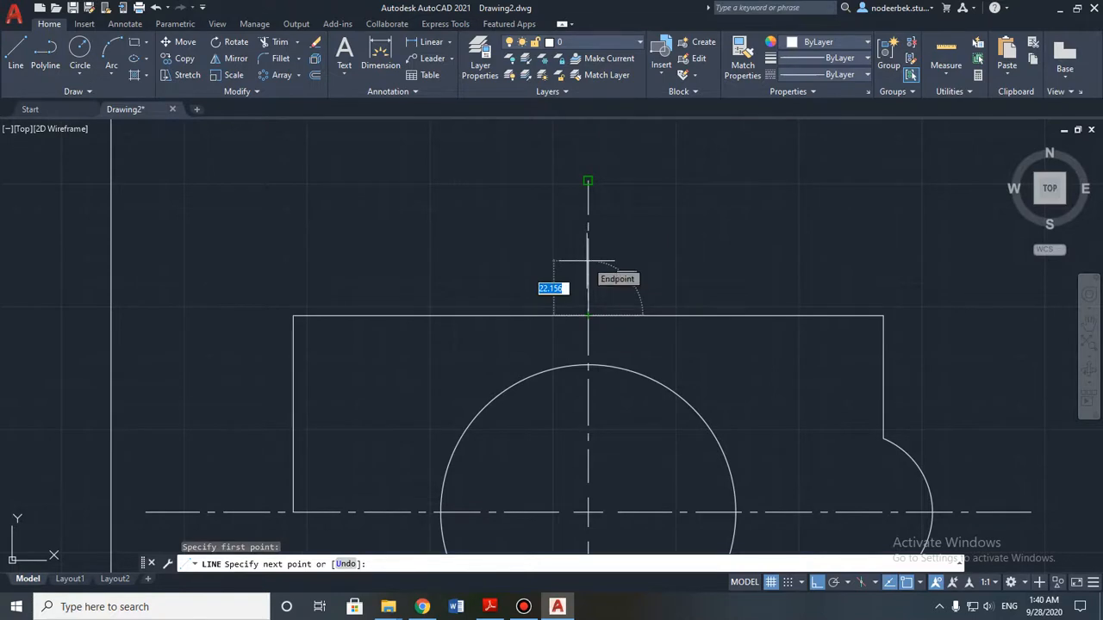
text(20)
key(Return)
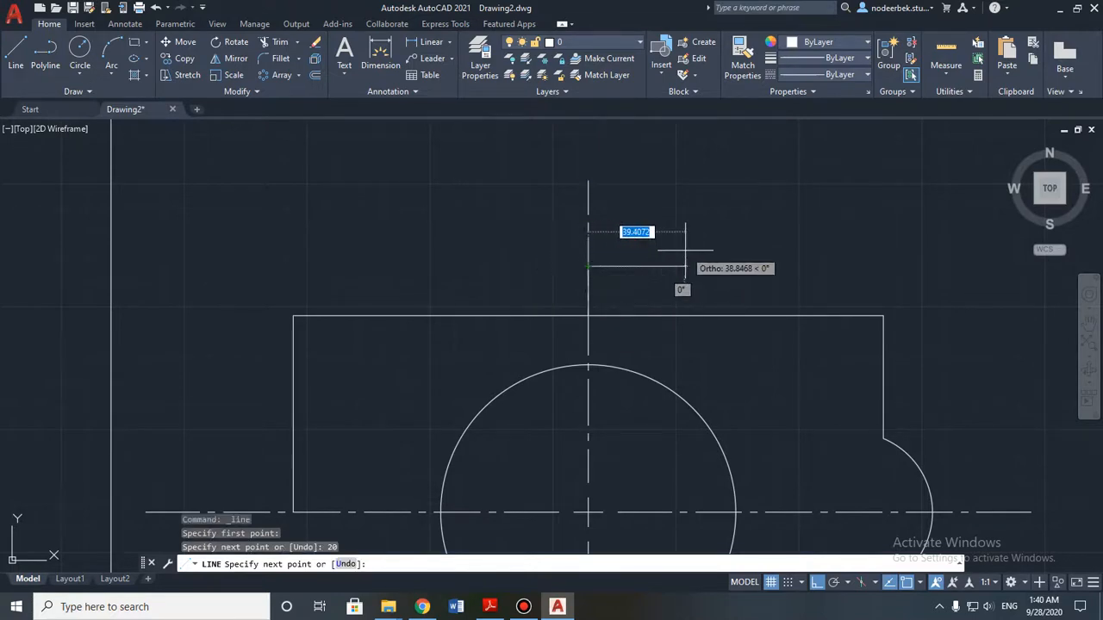
key(Escape)
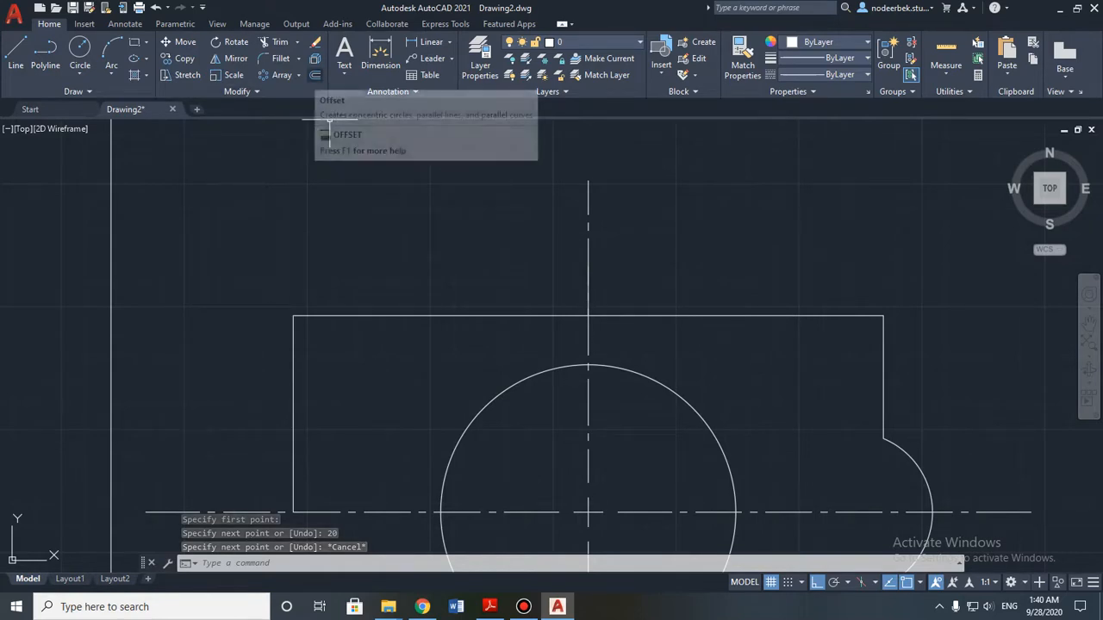
Step: Offset the short vertical construction line above the top edge 50 to the left of the vertical center line
click(583, 278)
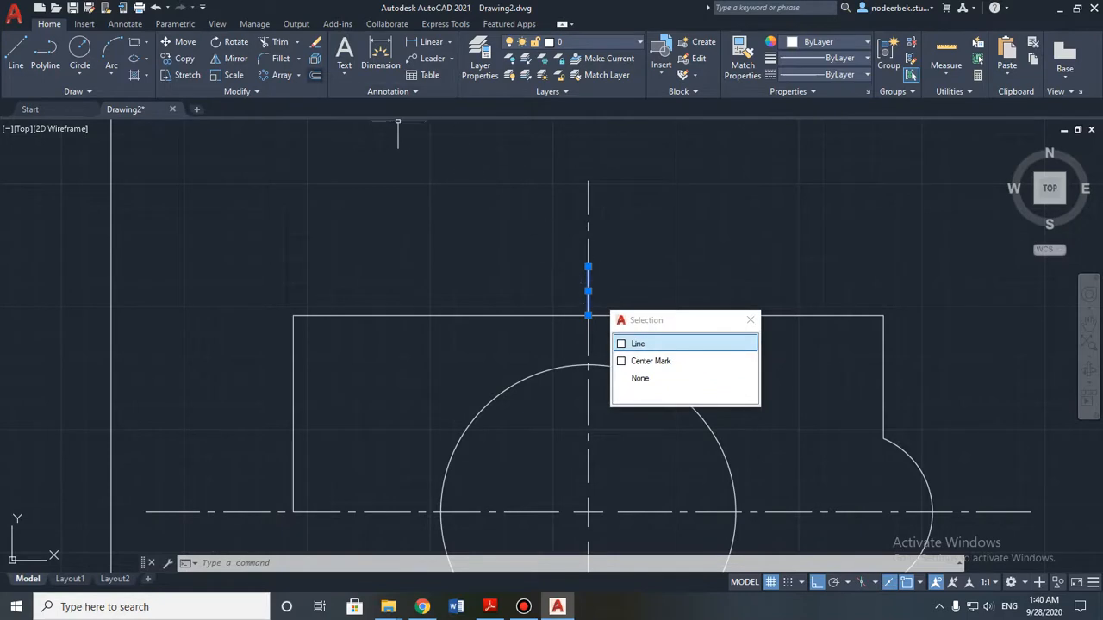
click(314, 75)
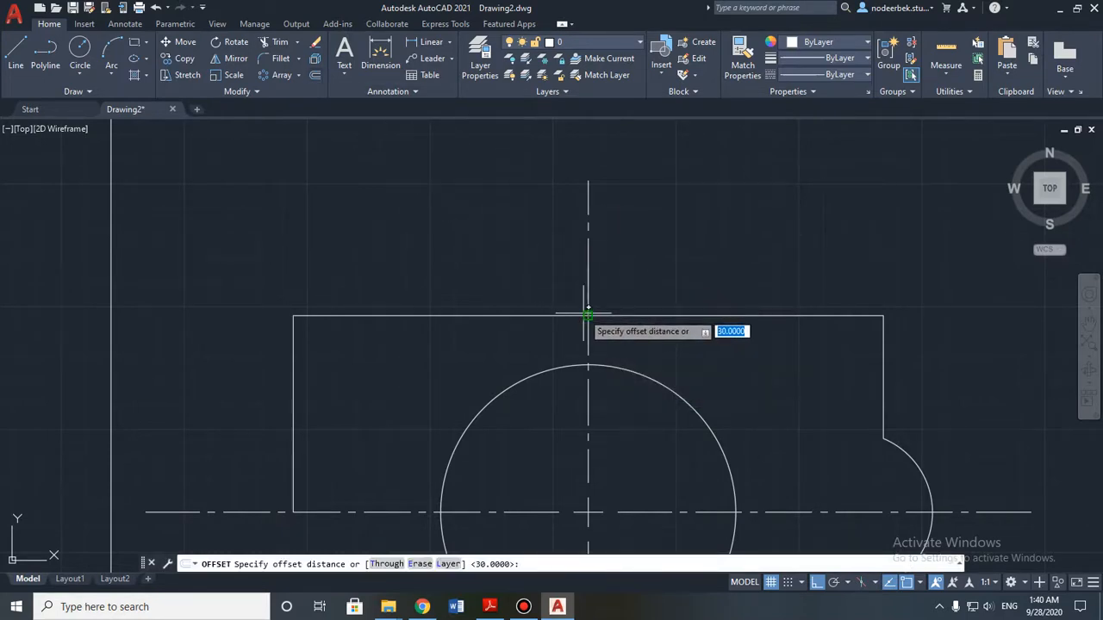
click(588, 315)
click(588, 268)
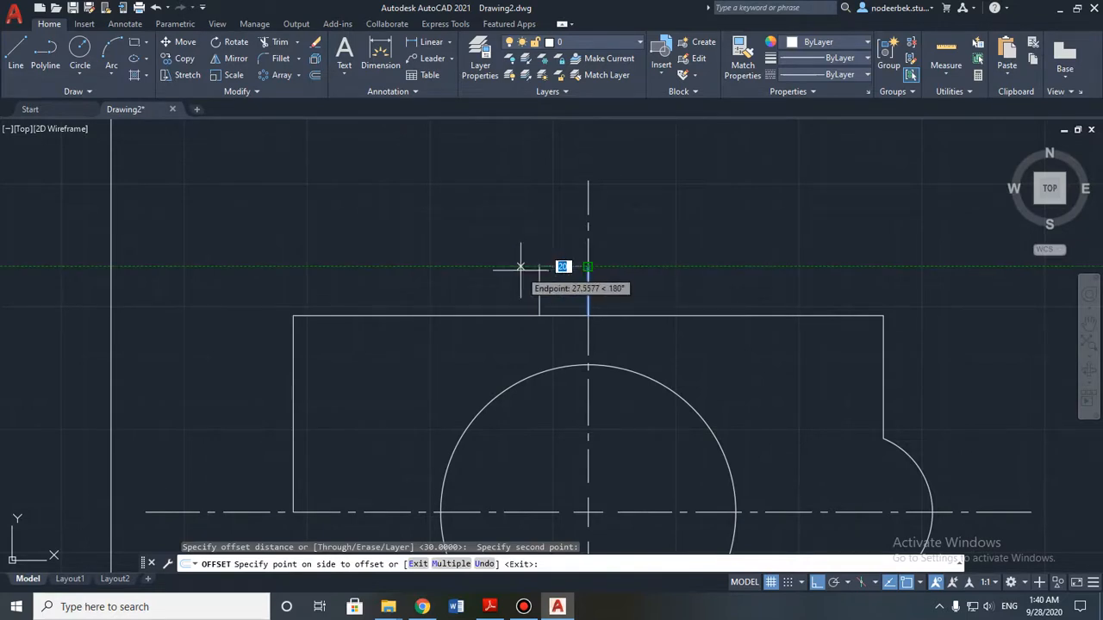
text(50)
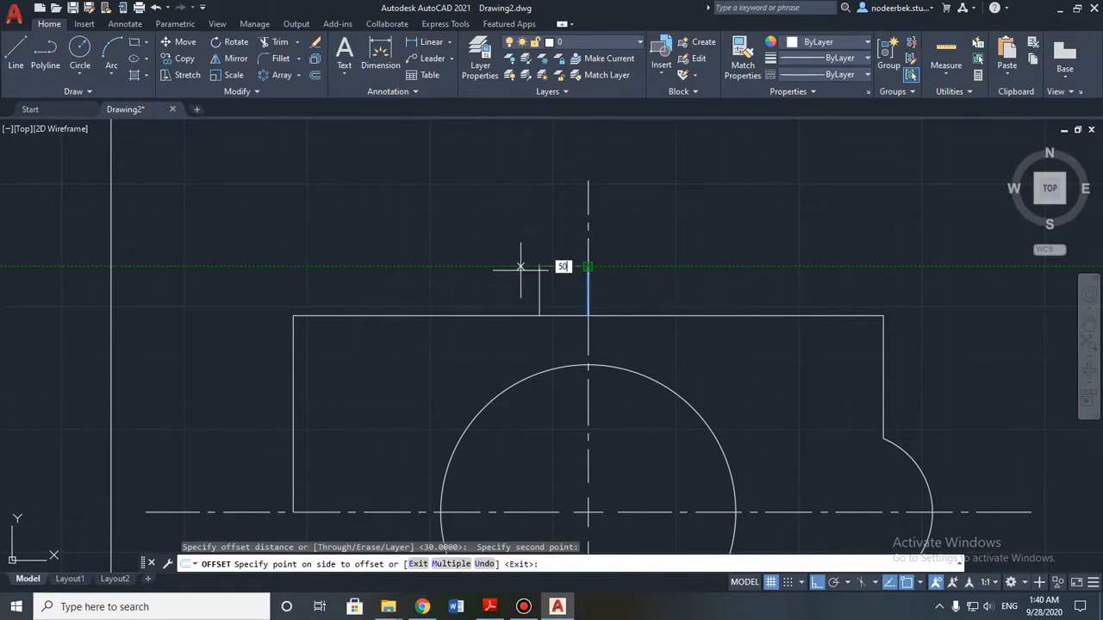
key(Return)
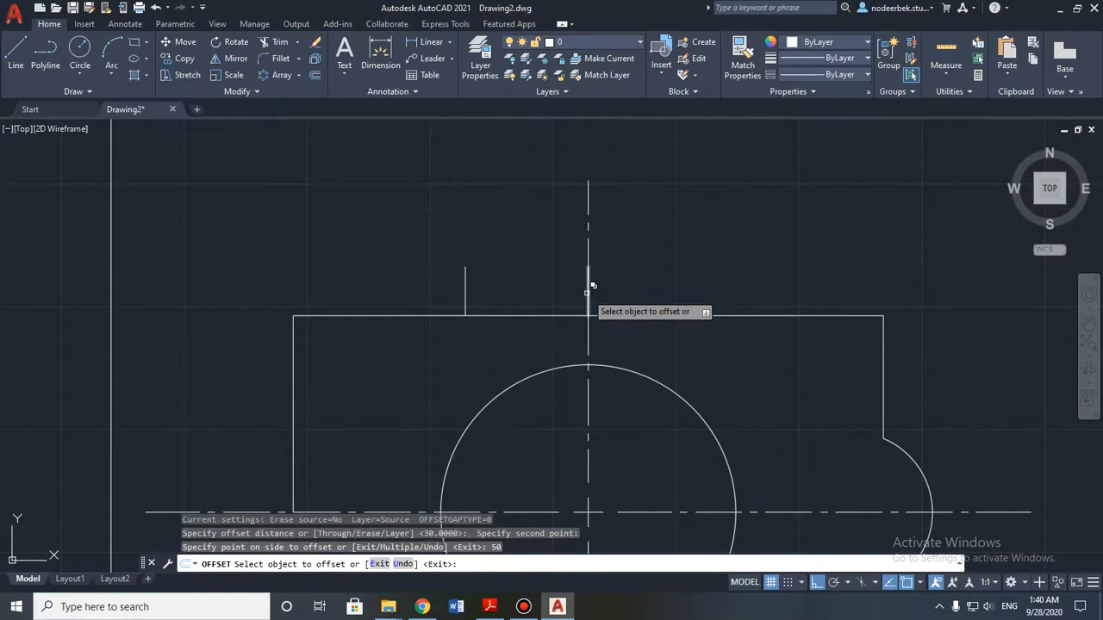
key(Escape)
Step: Mirror the offset construction line about the vertical center line, keeping the original
click(467, 293)
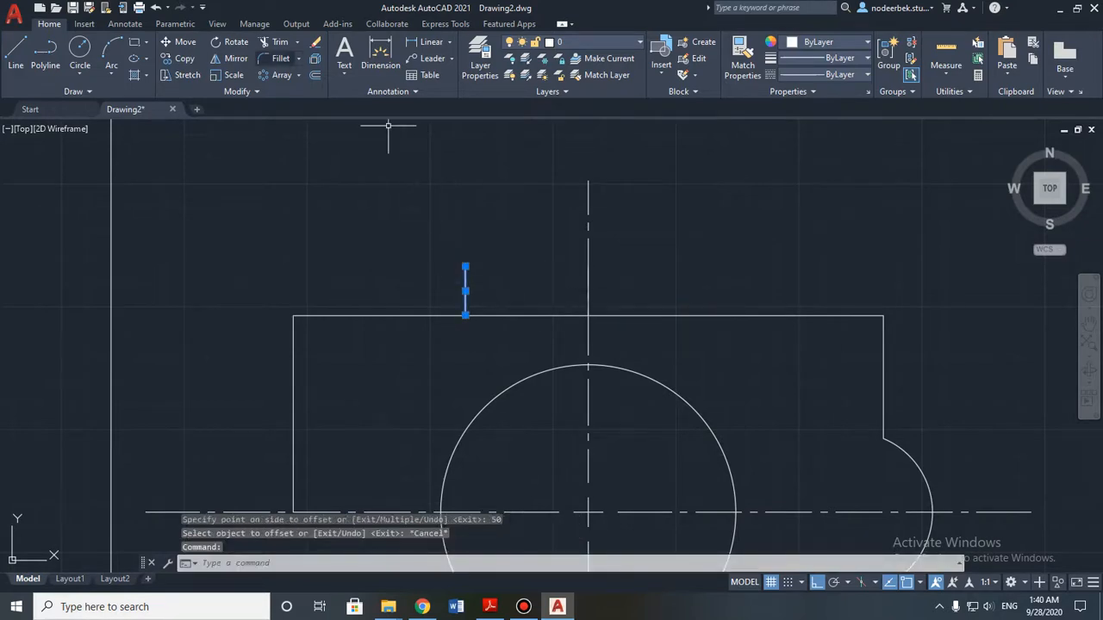
click(229, 58)
click(587, 308)
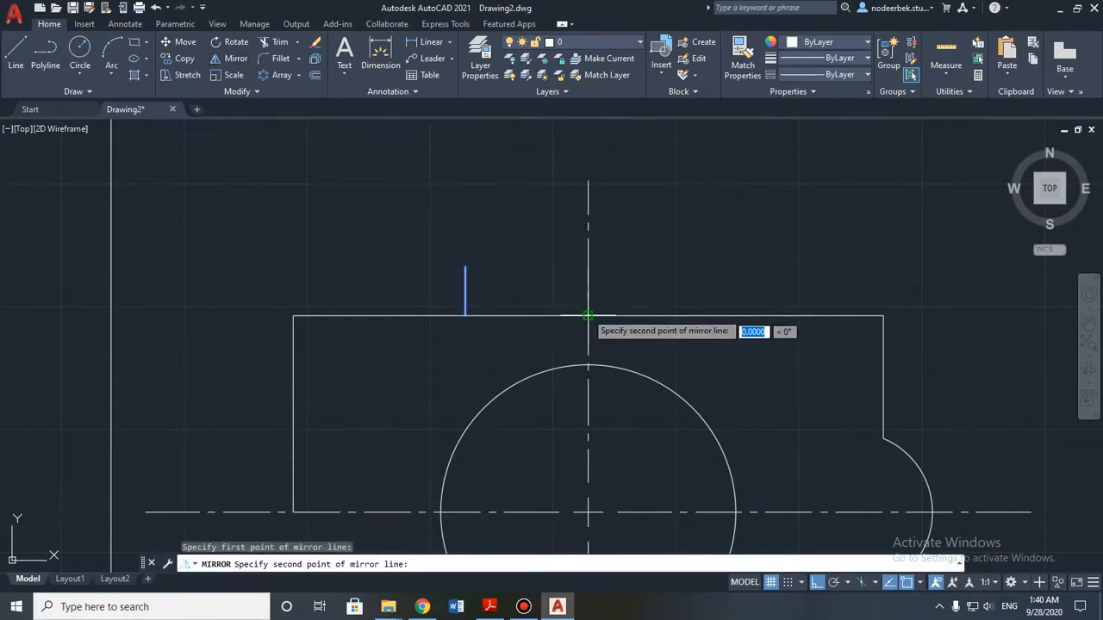
click(588, 269)
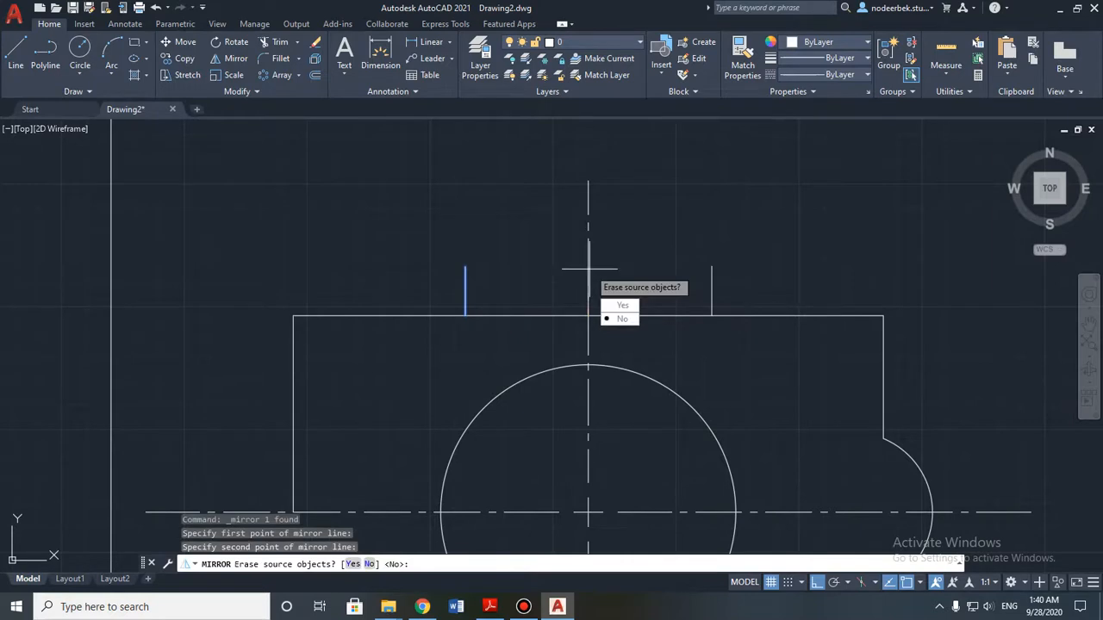
key(Return)
key(Escape)
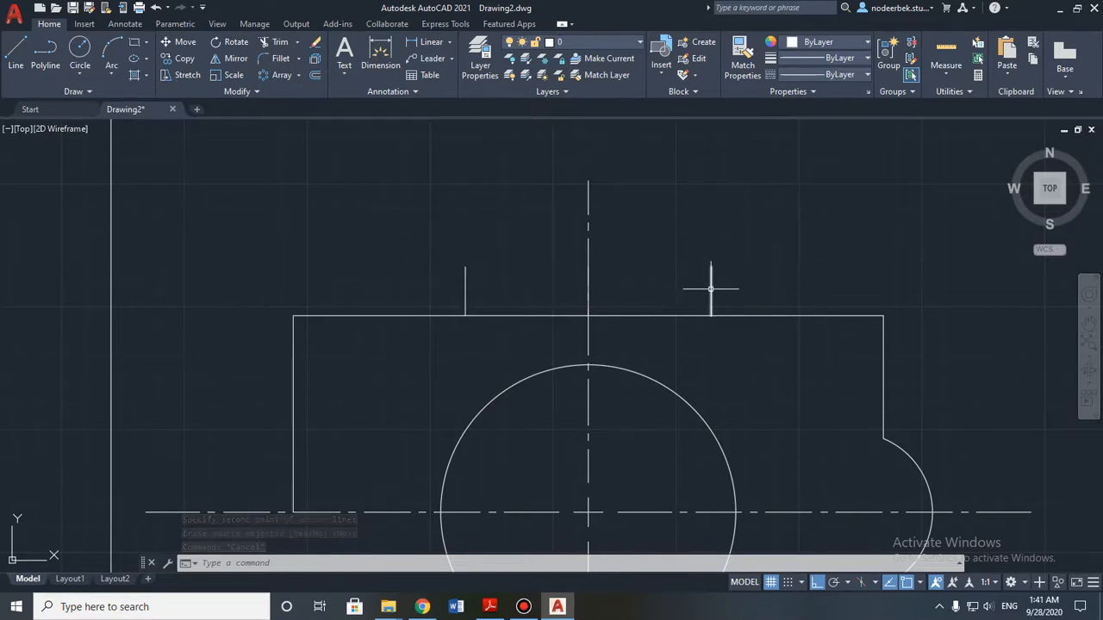
Step: Draw a three-point arc from the left construction line's base through the center construction line's upper end to the right one's base
scroll(656, 295, up, 2)
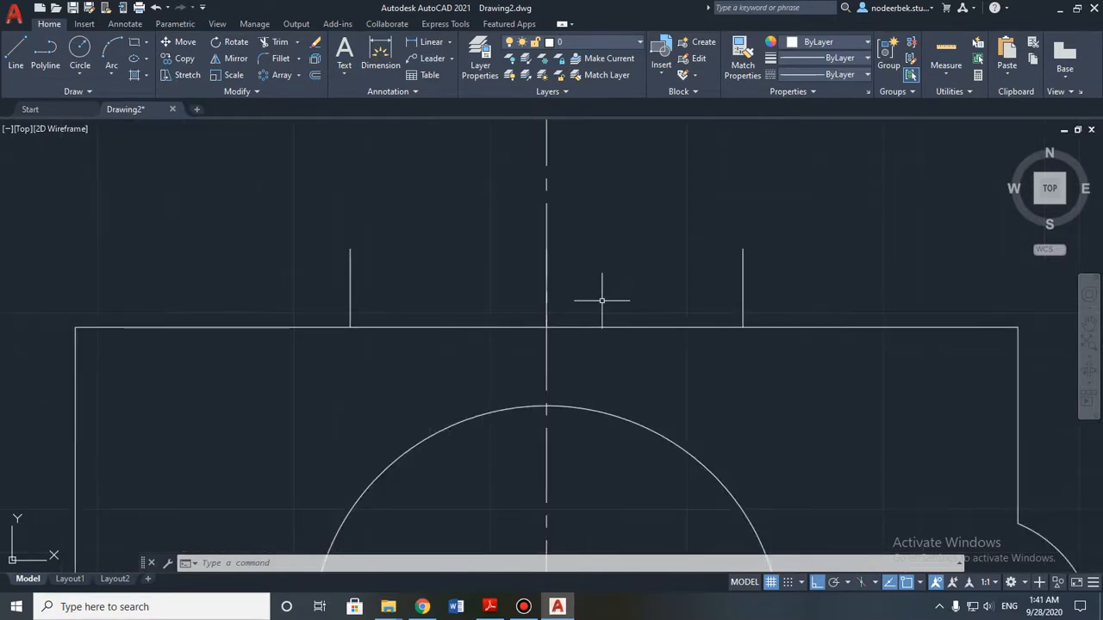
click(547, 286)
key(Escape)
key(Escape)
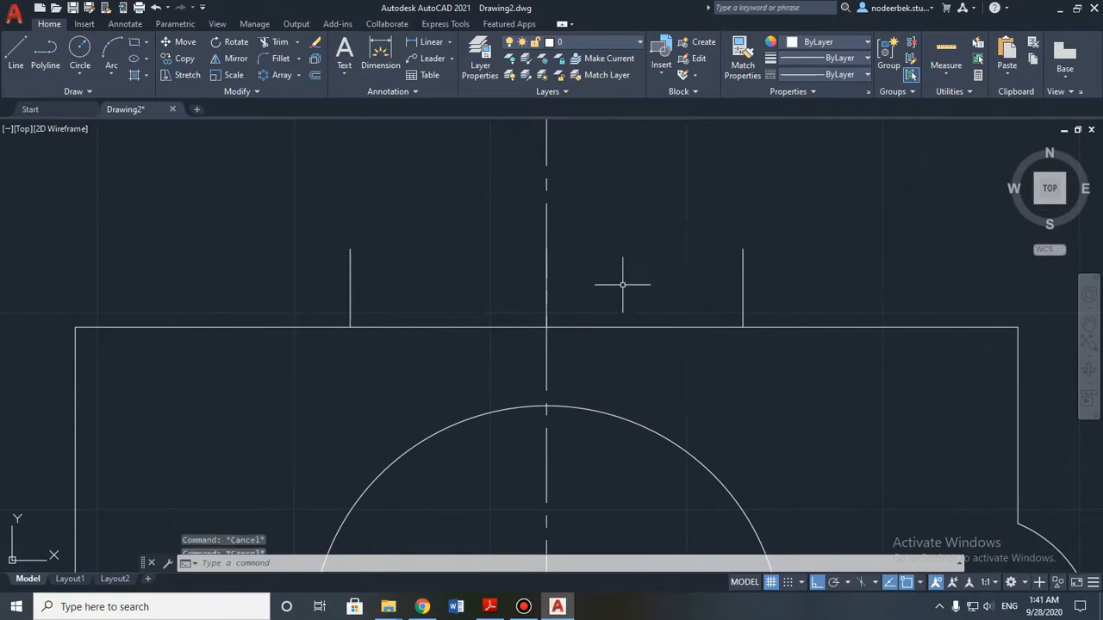
middle_drag(601, 282, 615, 263)
click(112, 52)
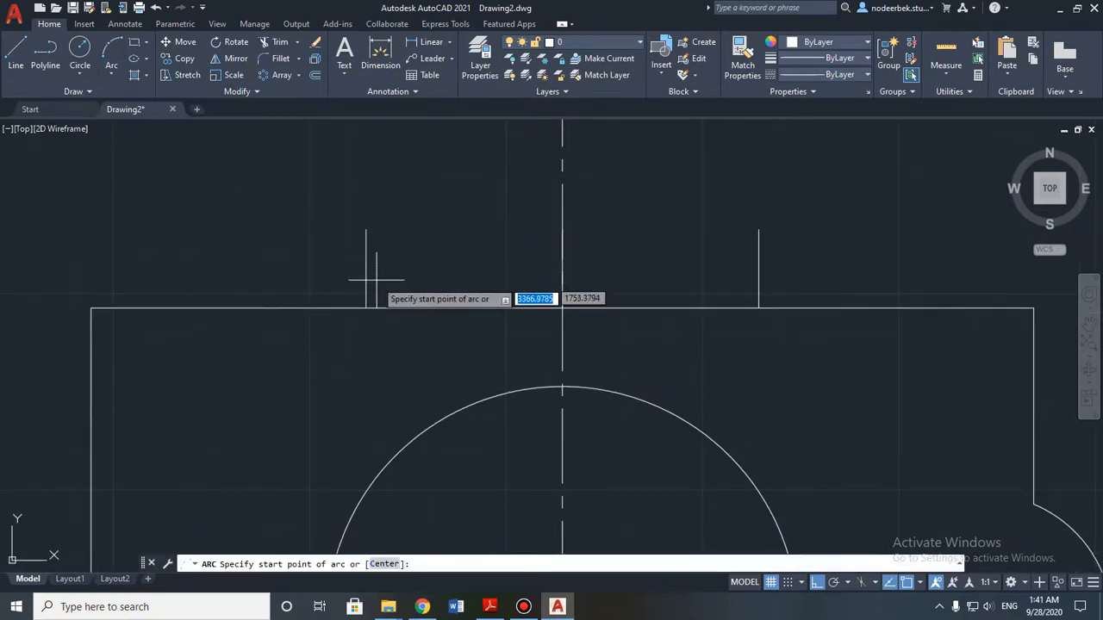
click(365, 307)
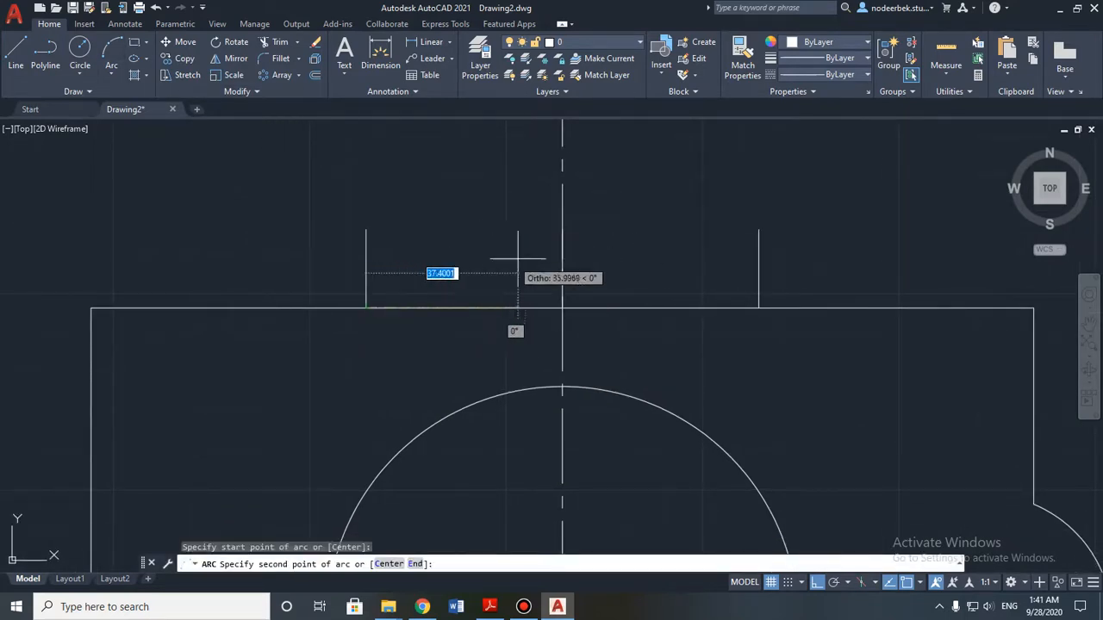
click(553, 229)
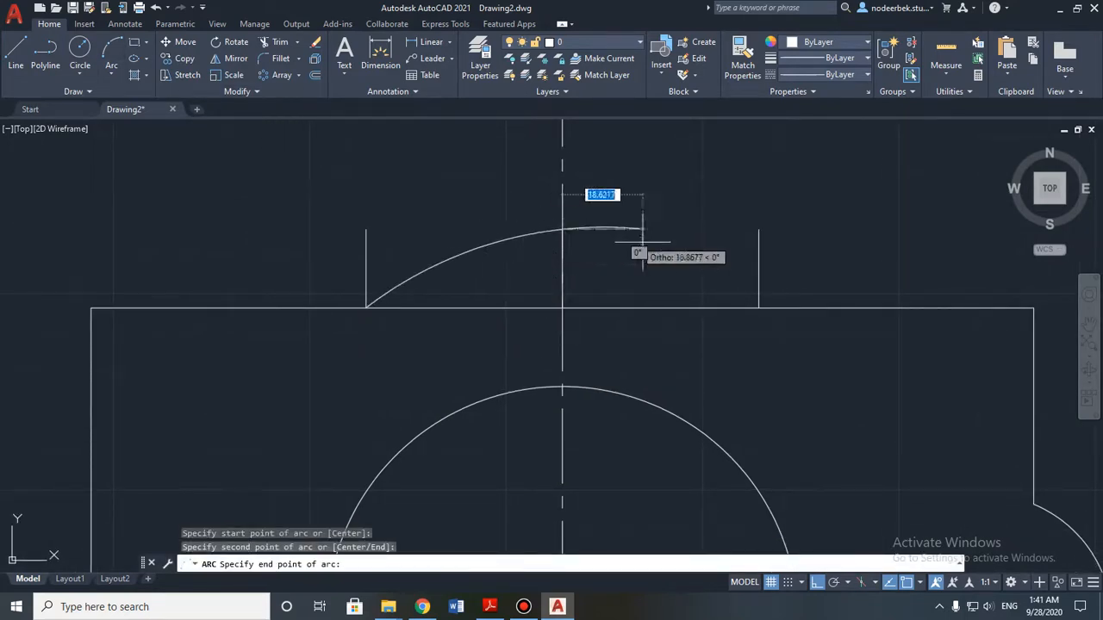
click(758, 307)
scroll(738, 308, down, 2)
key(Escape)
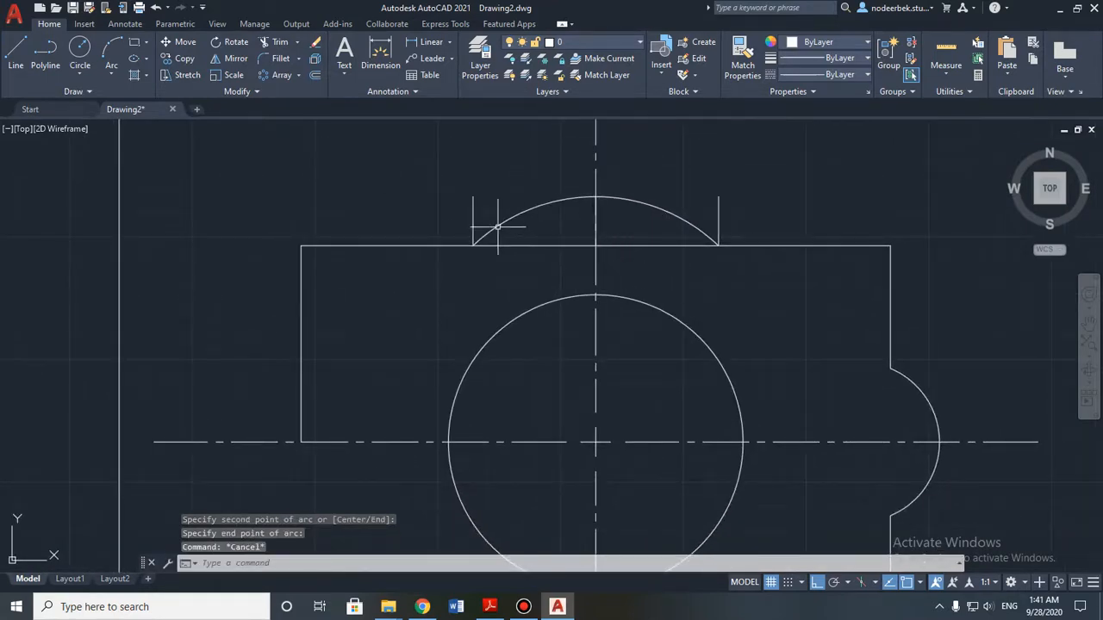
Step: Erase the two vertical construction lines at the ends of the top arc
click(474, 215)
key(Delete)
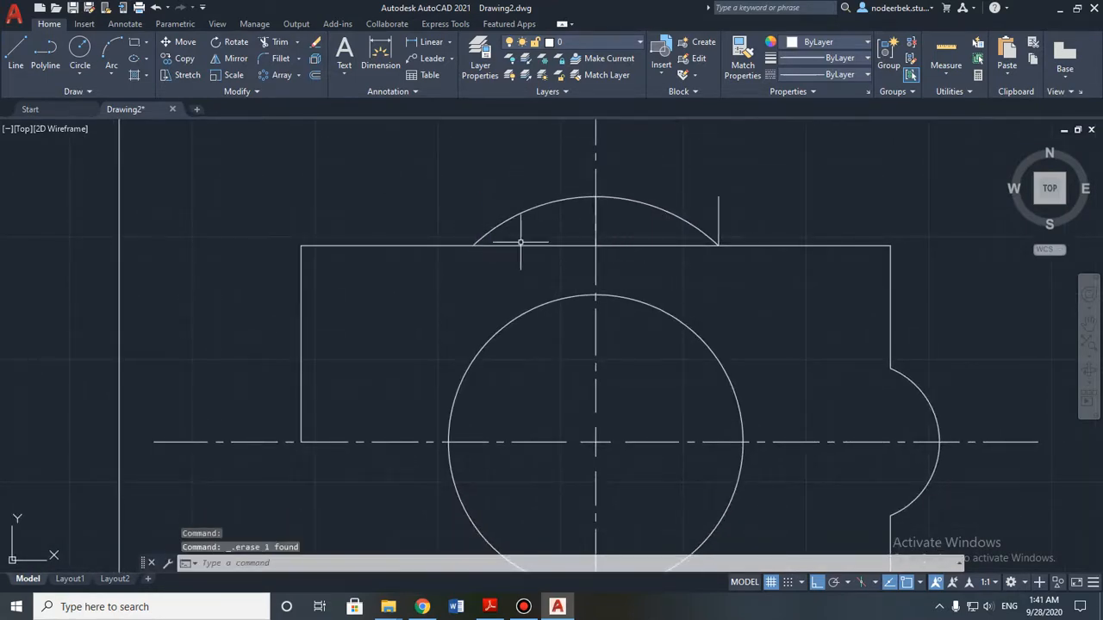
click(718, 215)
key(Delete)
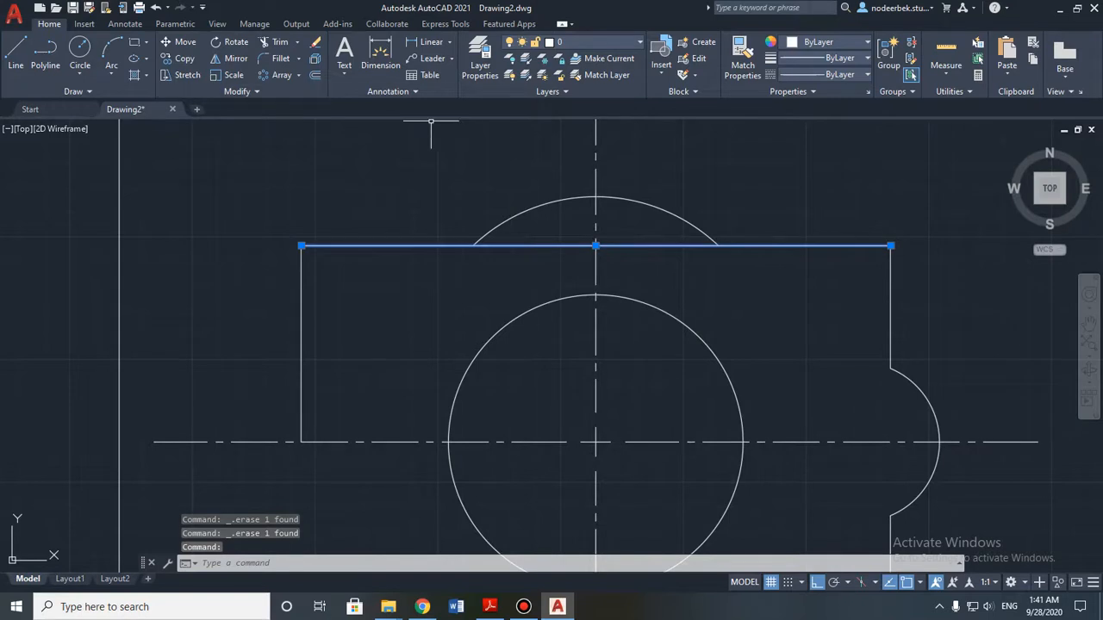
click(271, 42)
key(Escape)
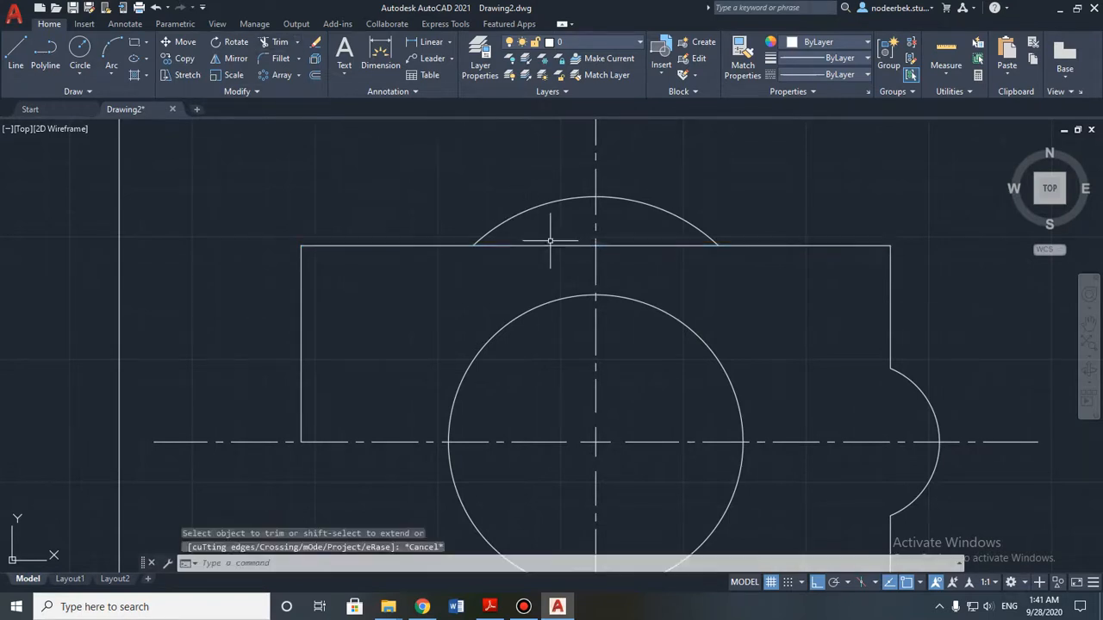
click(550, 244)
key(Escape)
key(Escape)
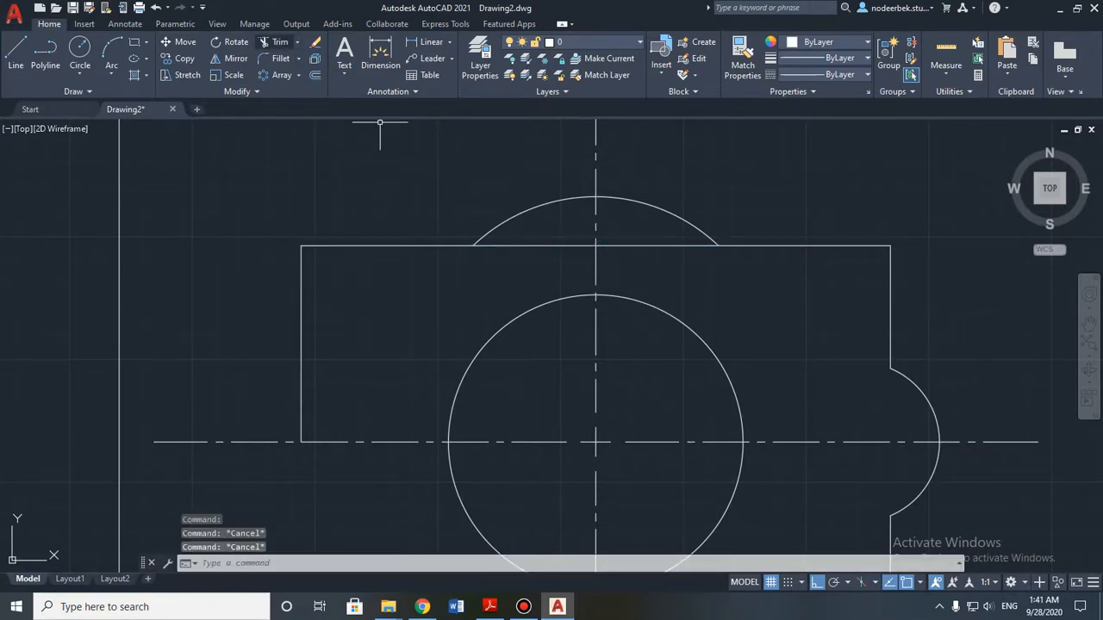
Step: Trim away the part of the outline's top edge between the two ends of the top arc
click(270, 42)
click(544, 247)
drag(641, 247, 650, 266)
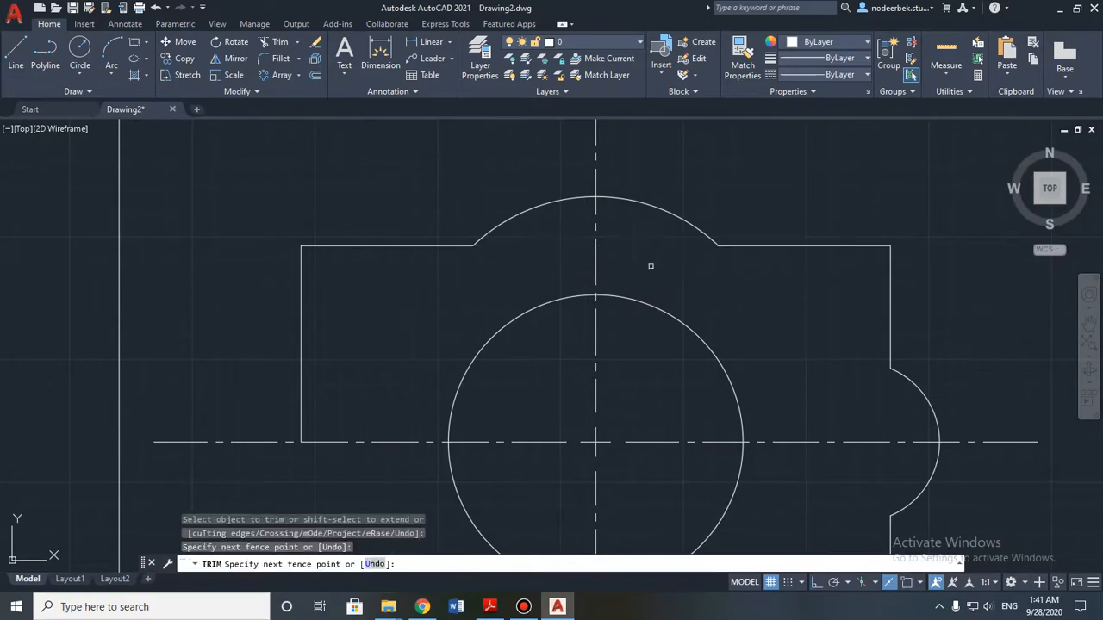
Step: Trim the outline at the center lines and remove its left and lower parts, leaving only the upper-right quarter around the circle
scroll(634, 263, down, 2)
middle_drag(621, 264, 619, 204)
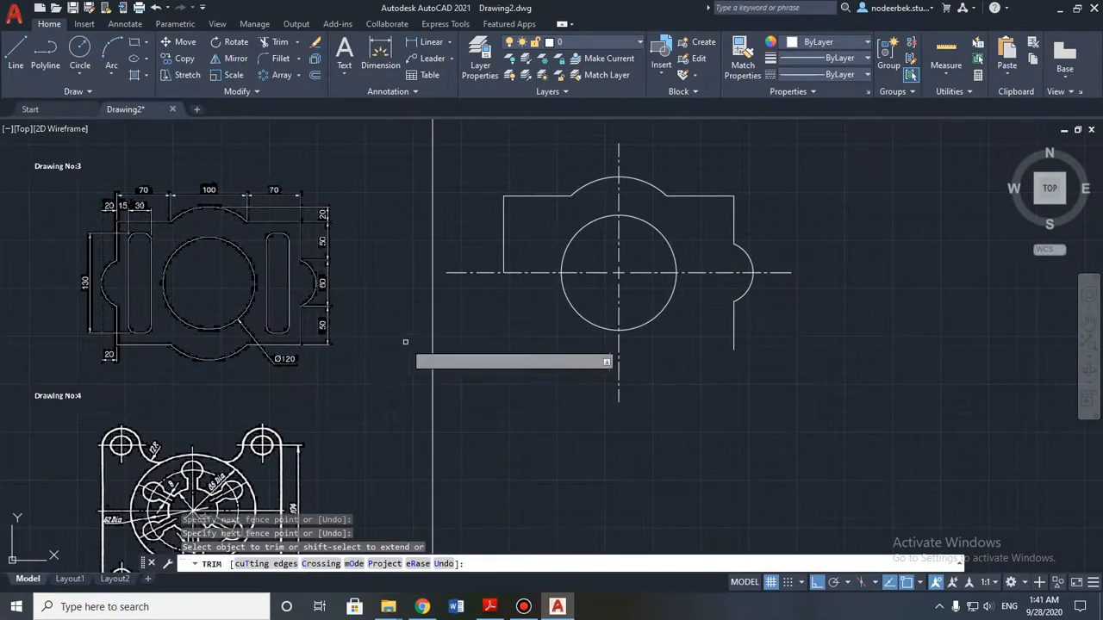
middle_drag(419, 347, 480, 325)
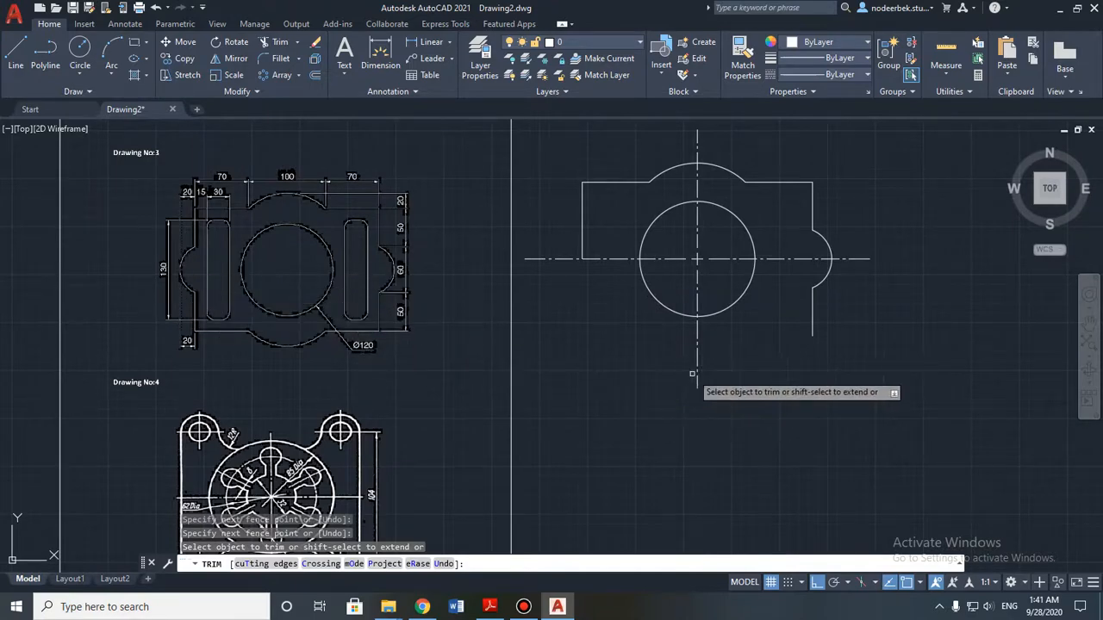
middle_drag(727, 348, 647, 386)
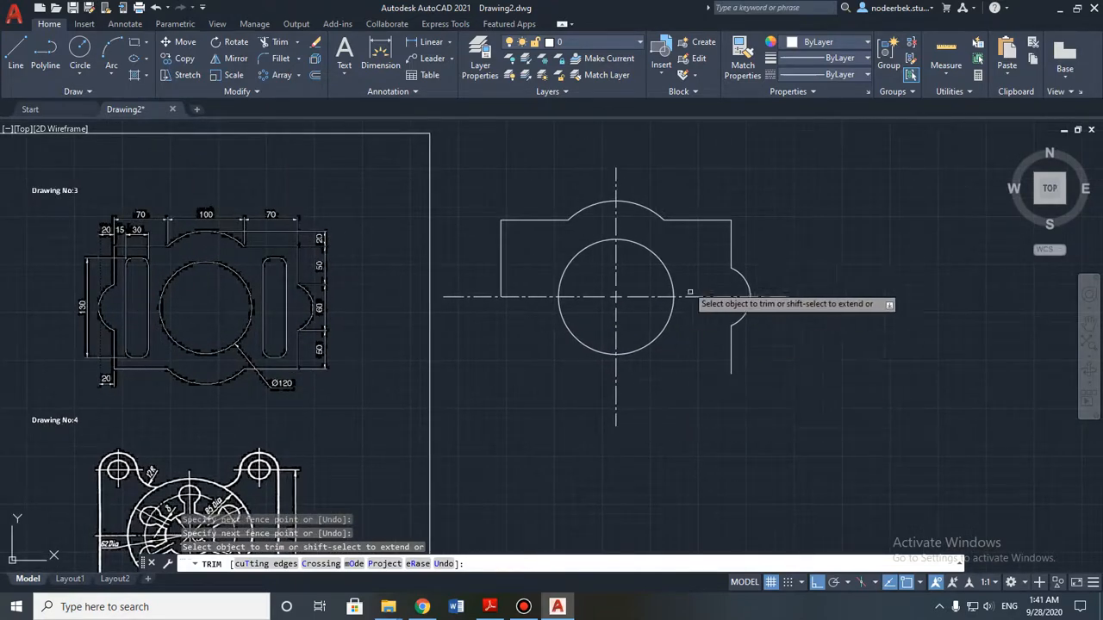
mouse_move(577, 178)
mouse_down()
mouse_move(592, 209)
mouse_move(571, 233)
mouse_move(467, 256)
mouse_up()
drag(766, 346, 691, 363)
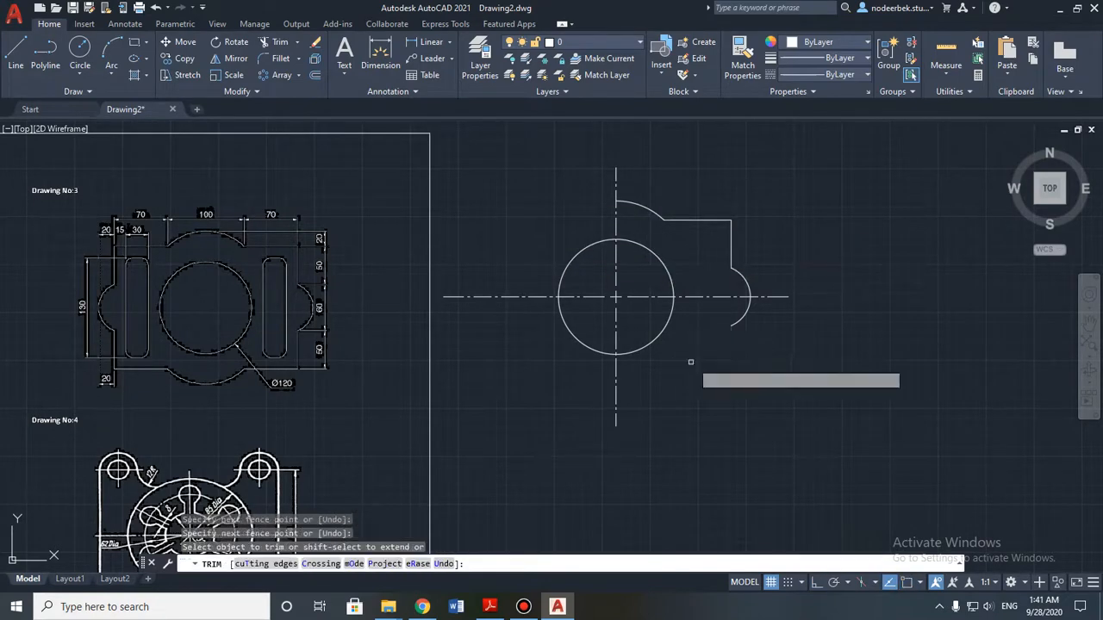
drag(731, 313, 771, 338)
key(Escape)
Step: Mirror the upper-right quarter's two arcs and two straight edges about the vertical center line, keeping the originals
scroll(751, 381, up, 3)
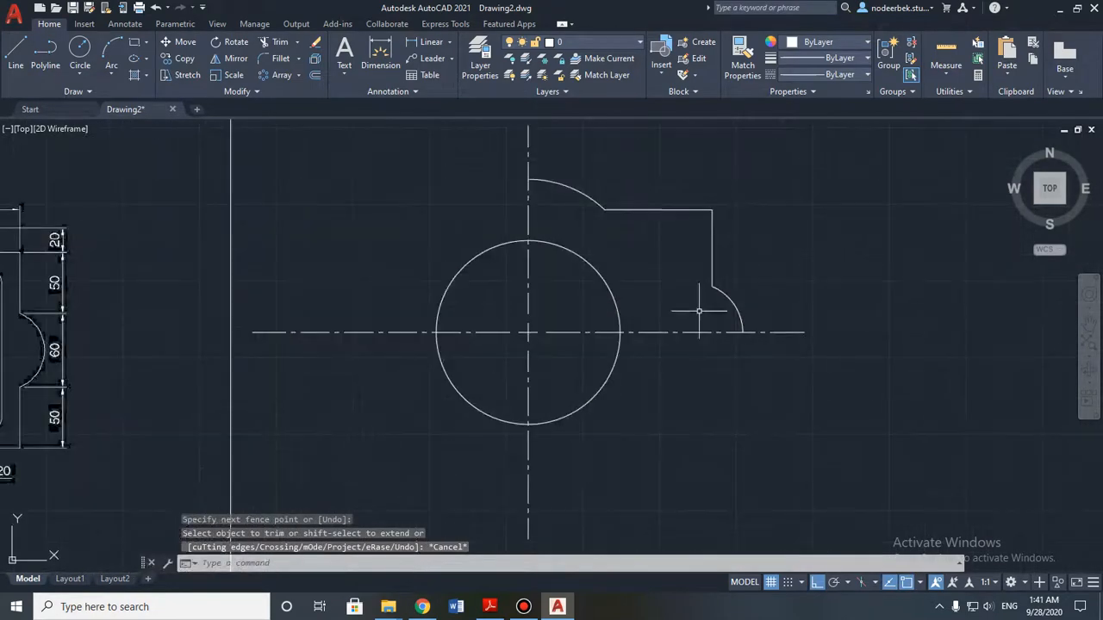
click(605, 260)
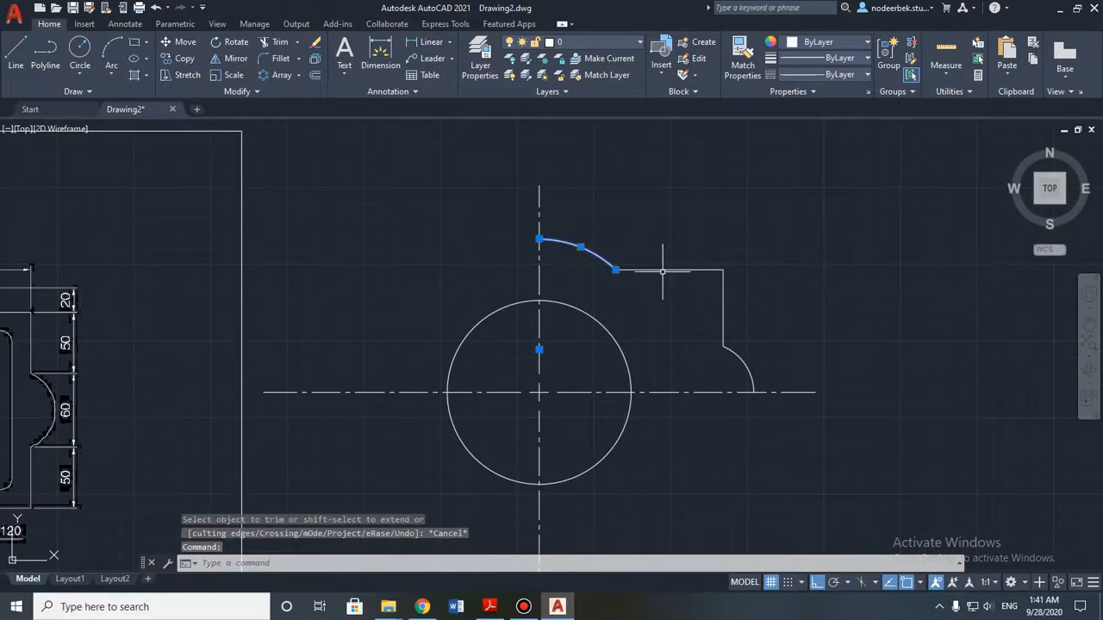
click(665, 259)
click(668, 274)
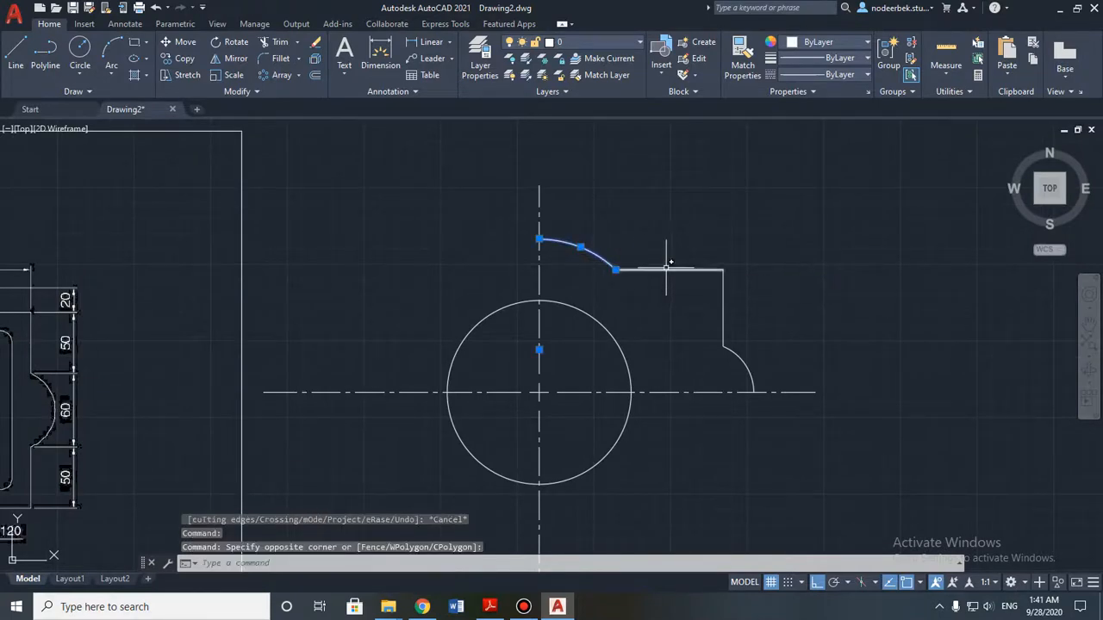
click(723, 296)
click(740, 351)
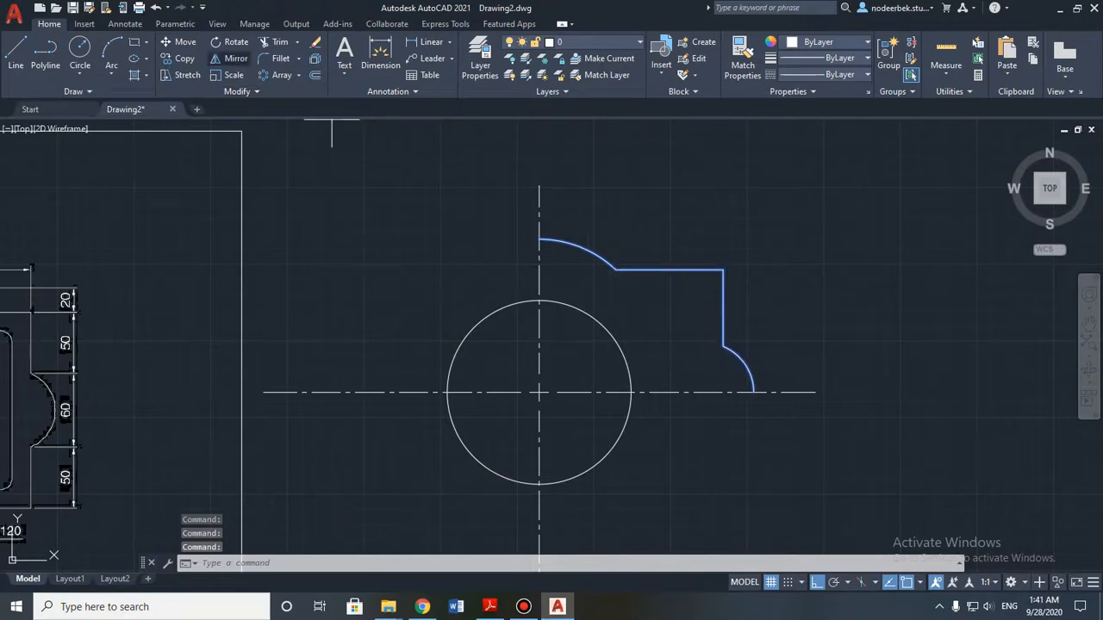
click(230, 58)
click(540, 392)
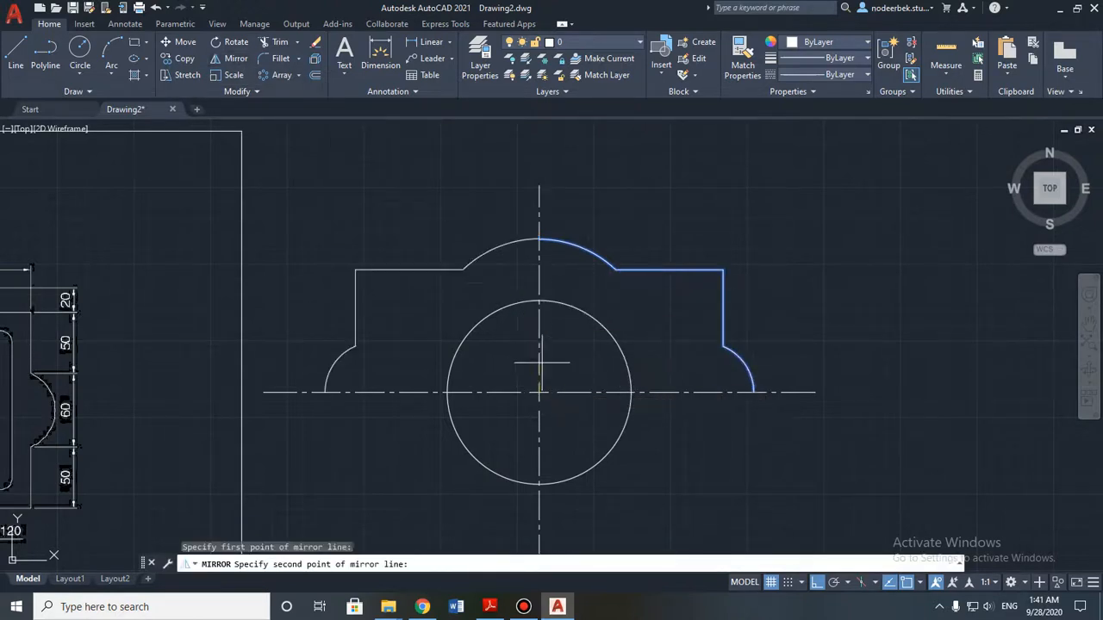
click(539, 301)
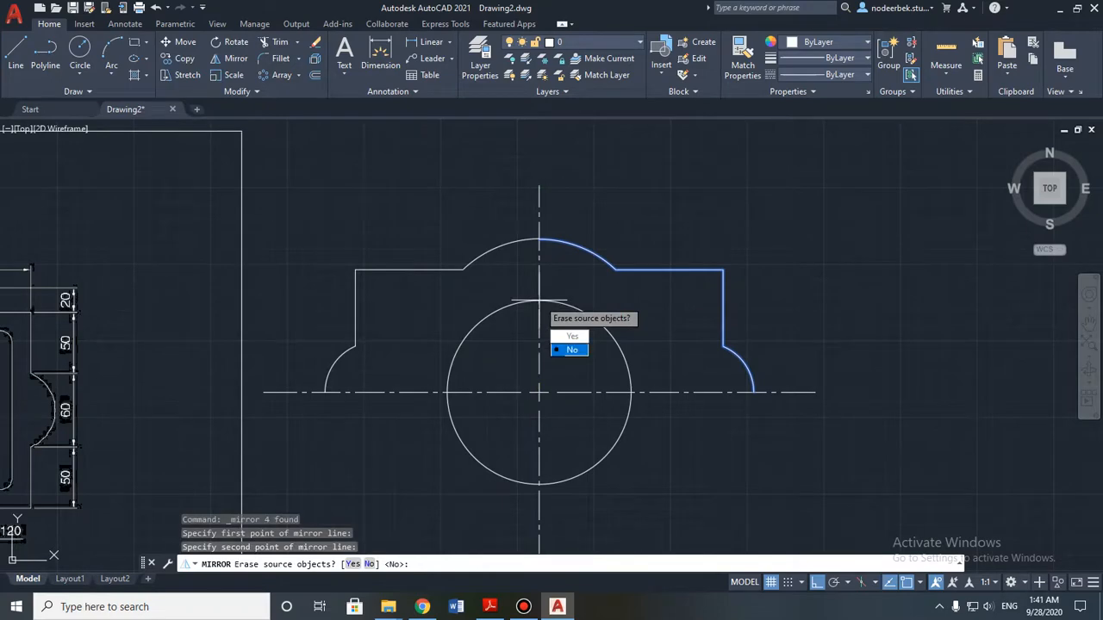
key(Return)
scroll(539, 300, down, 2)
middle_drag(539, 300, 535, 259)
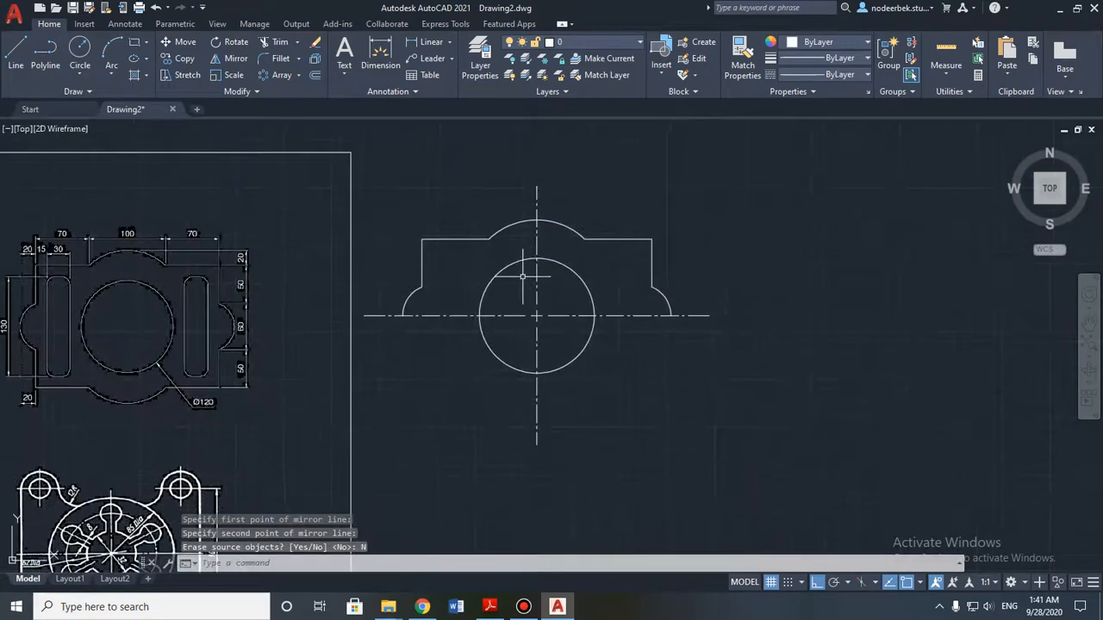
key(Escape)
Step: Mirror the outline's complete upper half about the horizontal center line, keeping the original objects
scroll(487, 258, up, 2)
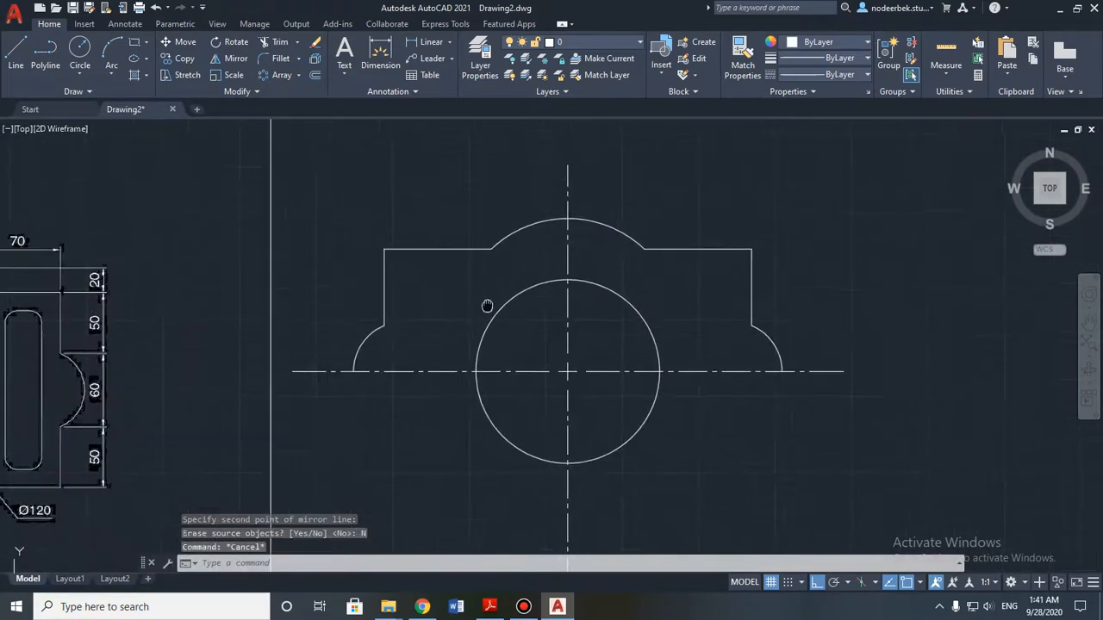
click(369, 345)
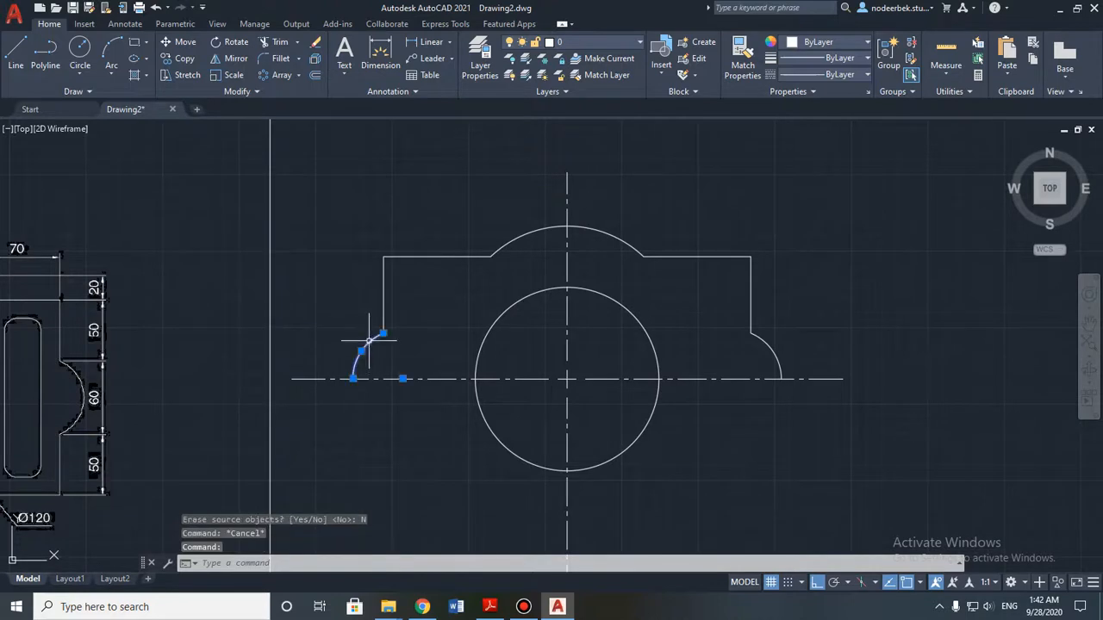
click(384, 293)
click(450, 256)
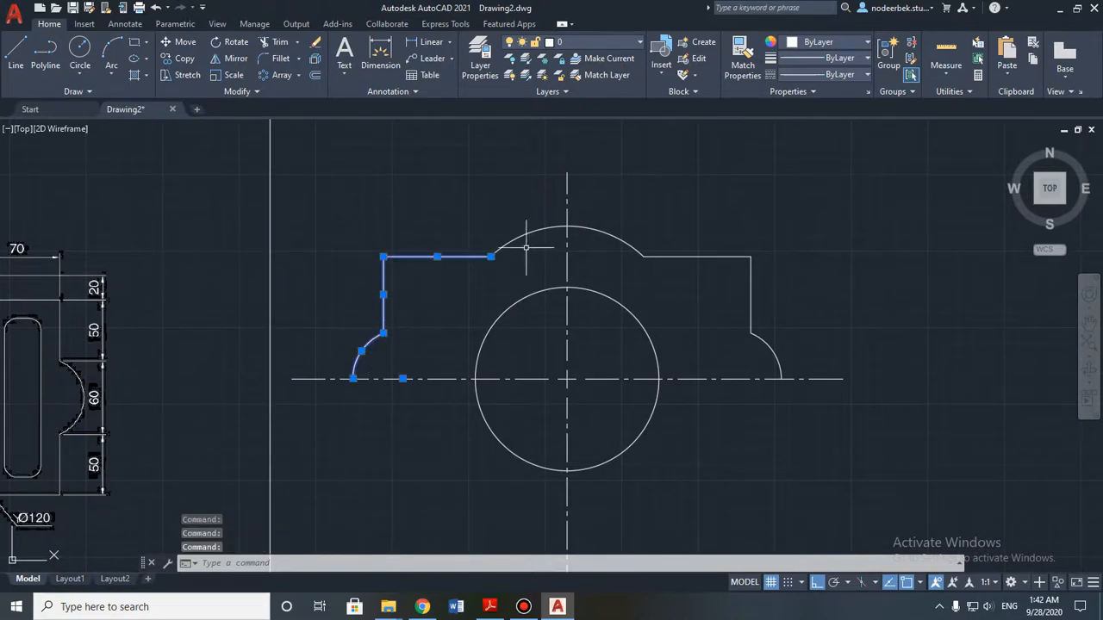
click(622, 237)
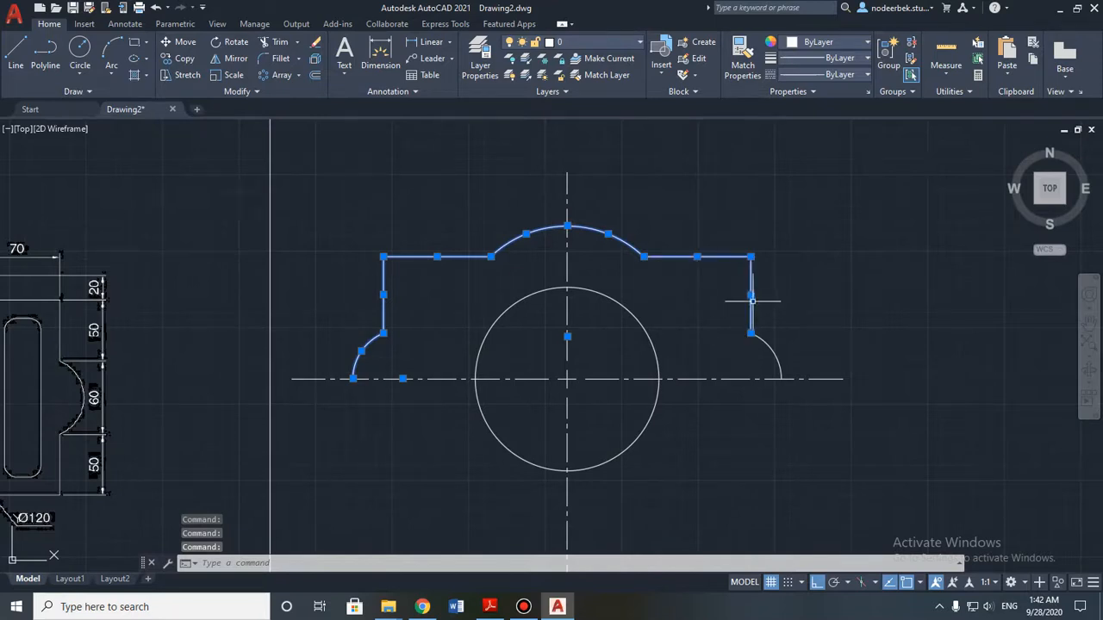
click(766, 339)
middle_drag(751, 344, 759, 305)
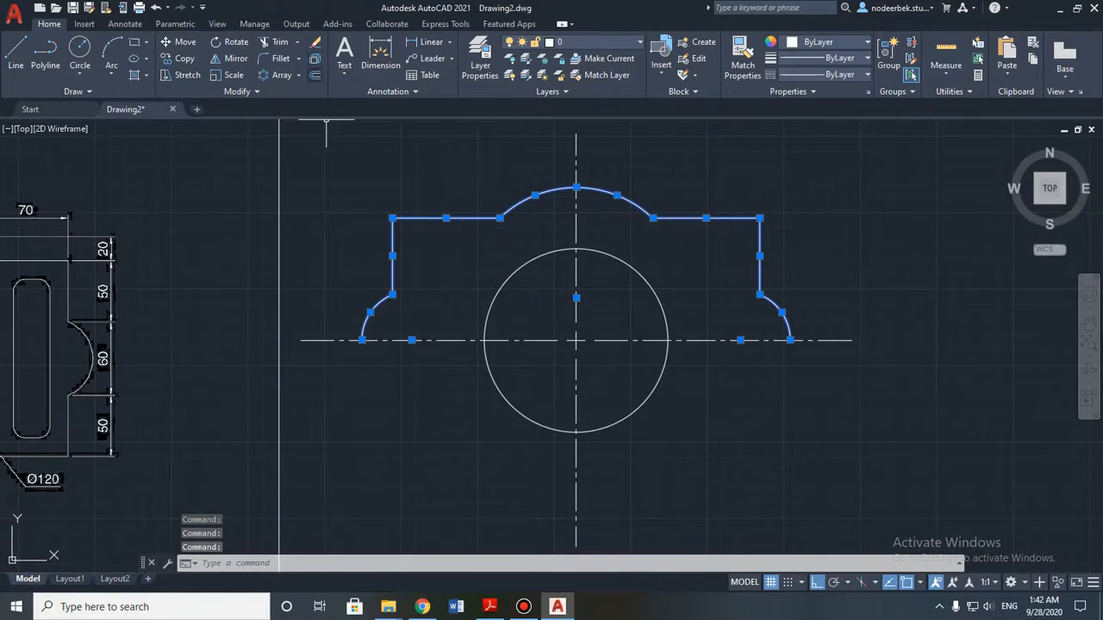
click(236, 58)
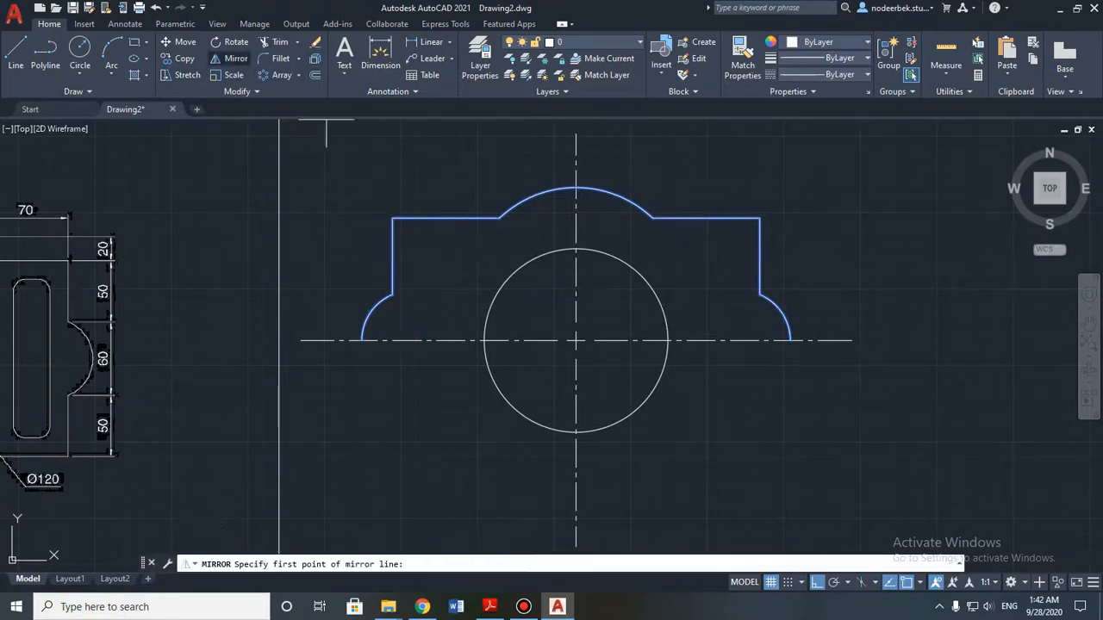
click(577, 340)
click(484, 341)
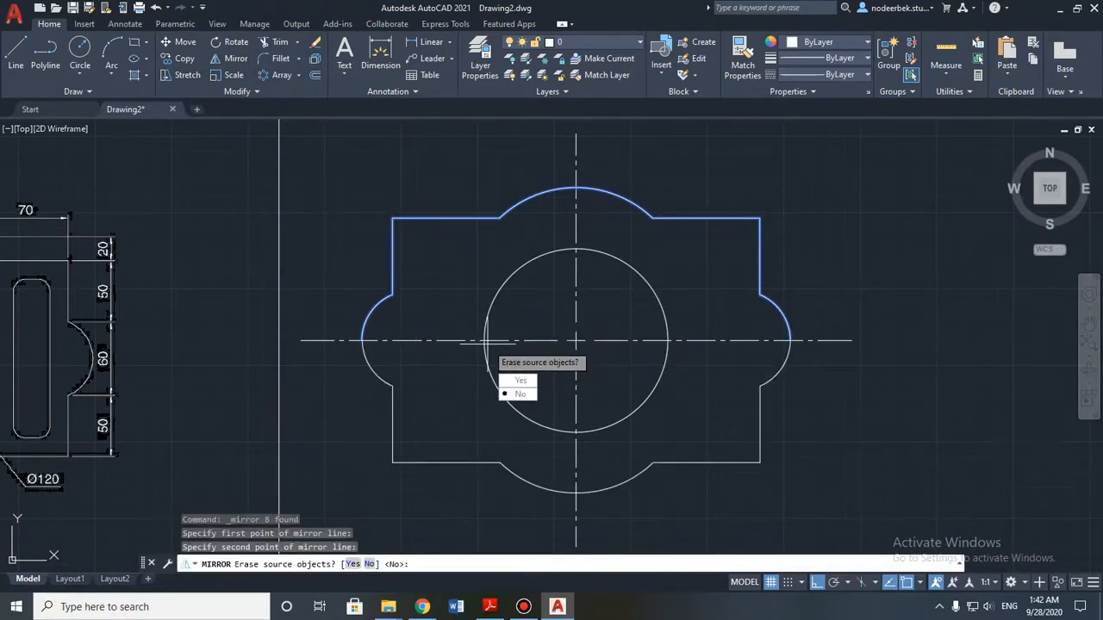
key(Return)
Step: Compare the completed outer outline with the reference Drawing No:3
scroll(488, 344, down, 4)
middle_drag(454, 363, 549, 347)
scroll(290, 353, up, 2)
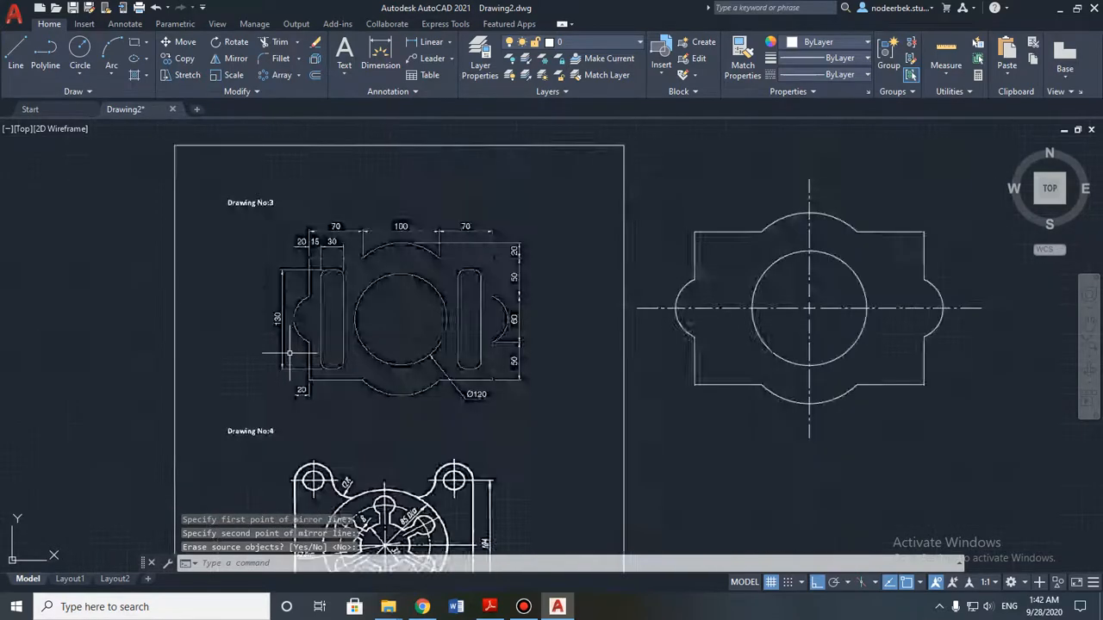
scroll(289, 354, up, 2)
middle_drag(731, 350, 329, 347)
scroll(357, 347, down, 2)
mouse_move(444, 351)
middle_down()
mouse_move(452, 342)
mouse_move(641, 348)
middle_up()
scroll(629, 328, up, 2)
scroll(628, 318, down, 2)
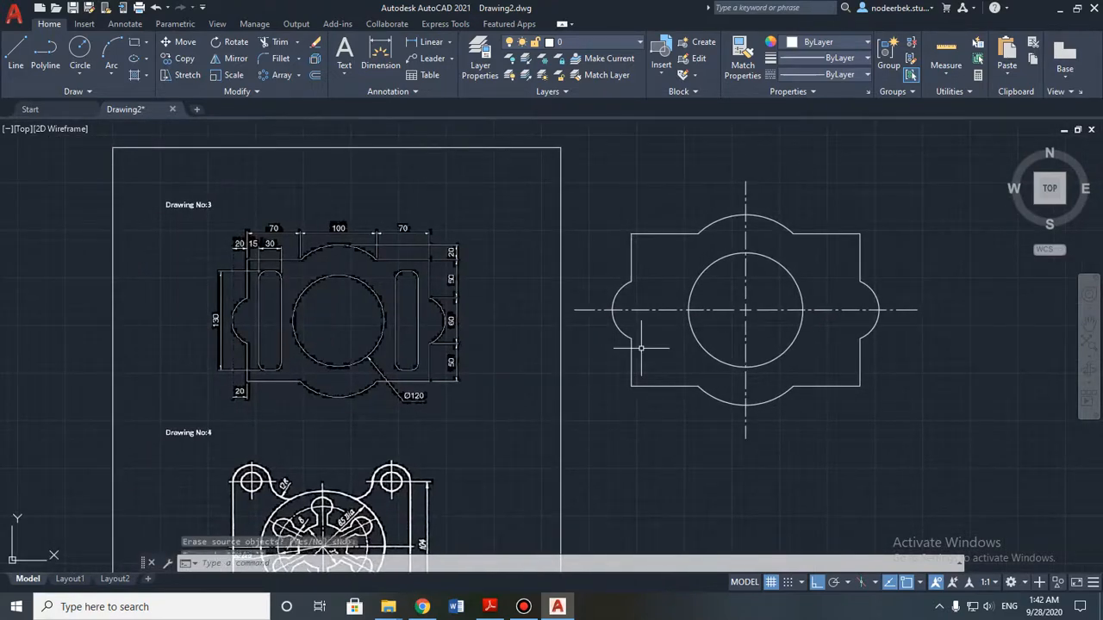
key(Escape)
Step: Examine the left slot's dimensions in Drawing No:3 and its offset from the outline's upper-left corner
middle_drag(319, 325, 421, 337)
scroll(362, 315, up, 2)
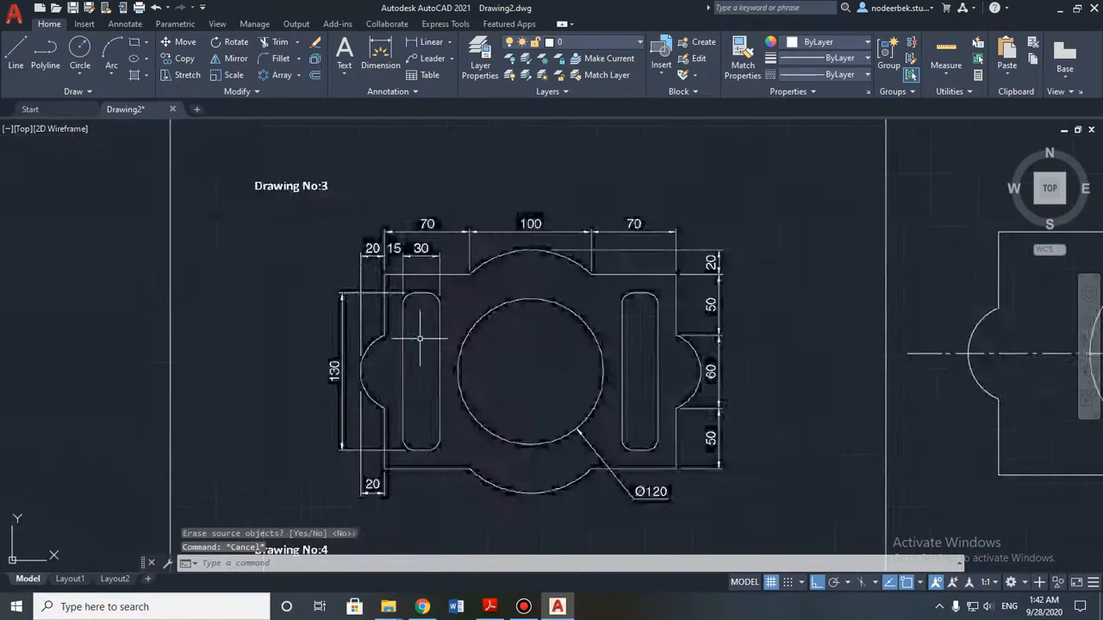
scroll(420, 337, up, 4)
scroll(413, 288, down, 4)
middle_drag(414, 291, 417, 267)
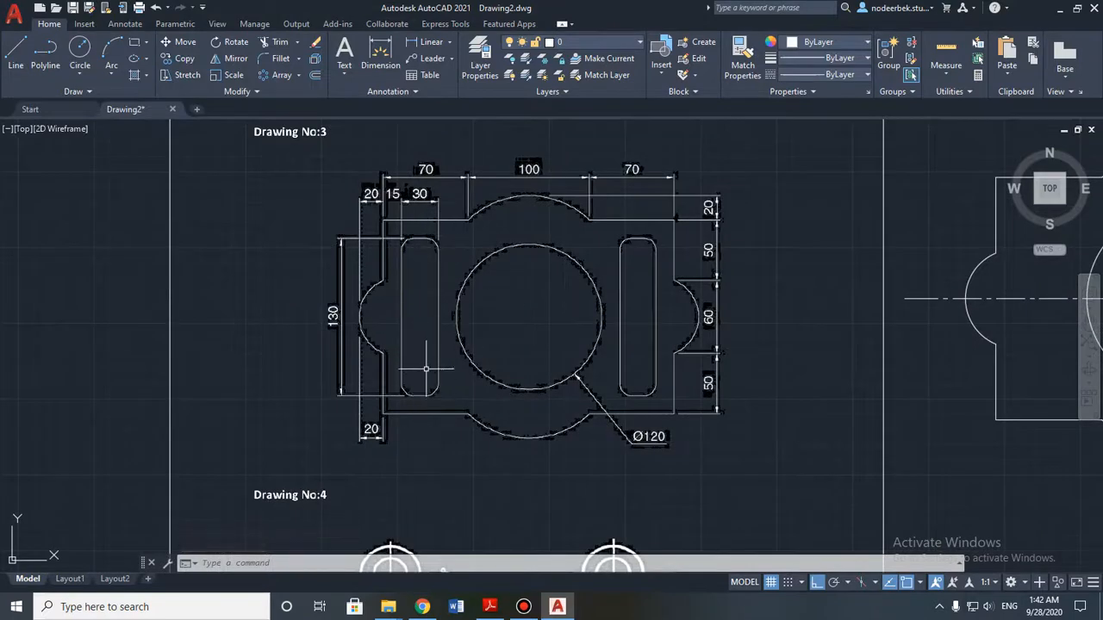
middle_drag(435, 289, 420, 323)
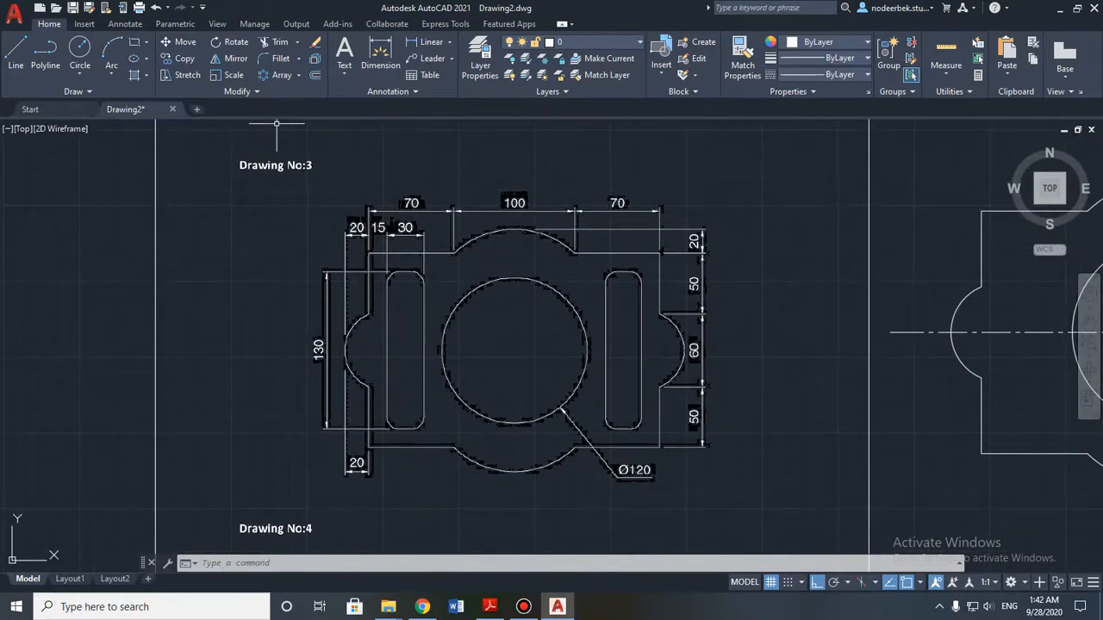
click(146, 41)
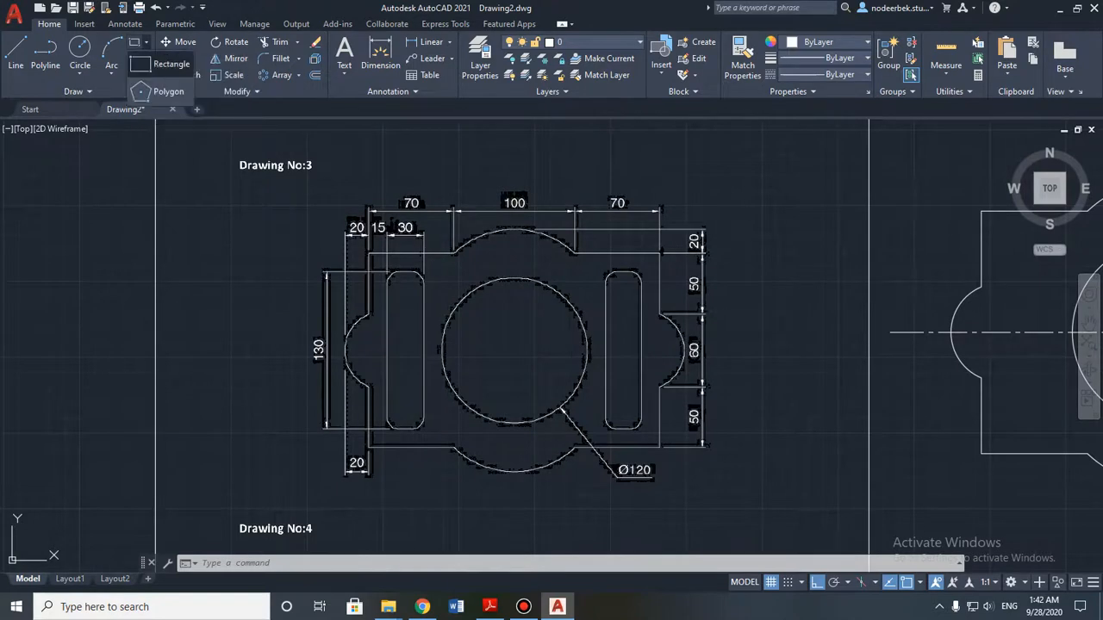
click(163, 65)
middle_drag(750, 319, 637, 317)
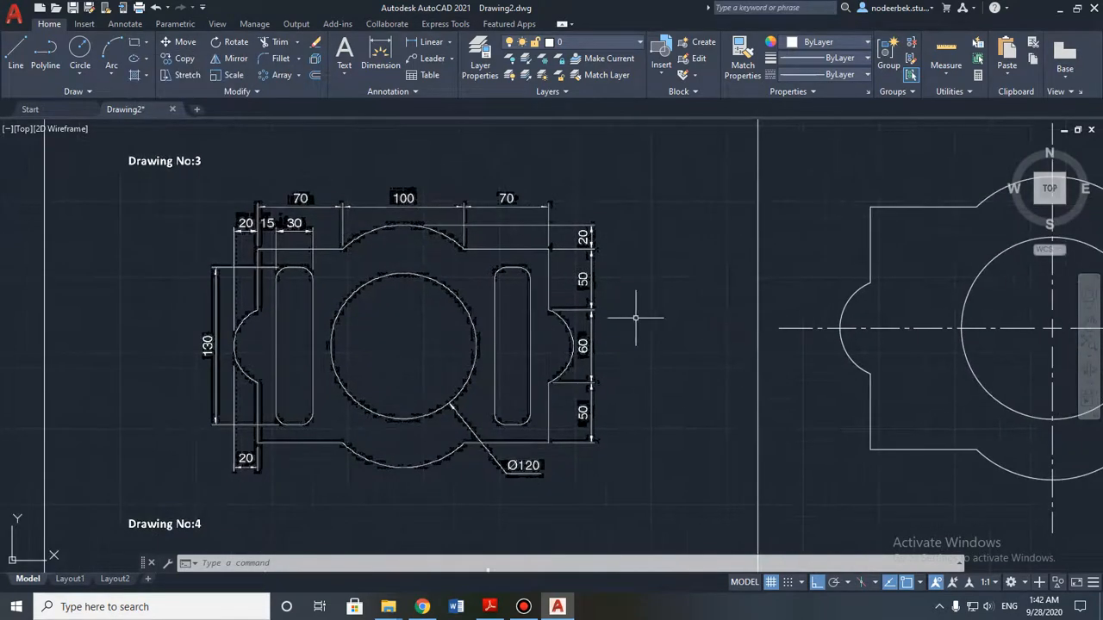
middle_drag(826, 342, 770, 342)
middle_drag(254, 285, 423, 361)
scroll(400, 349, up, 5)
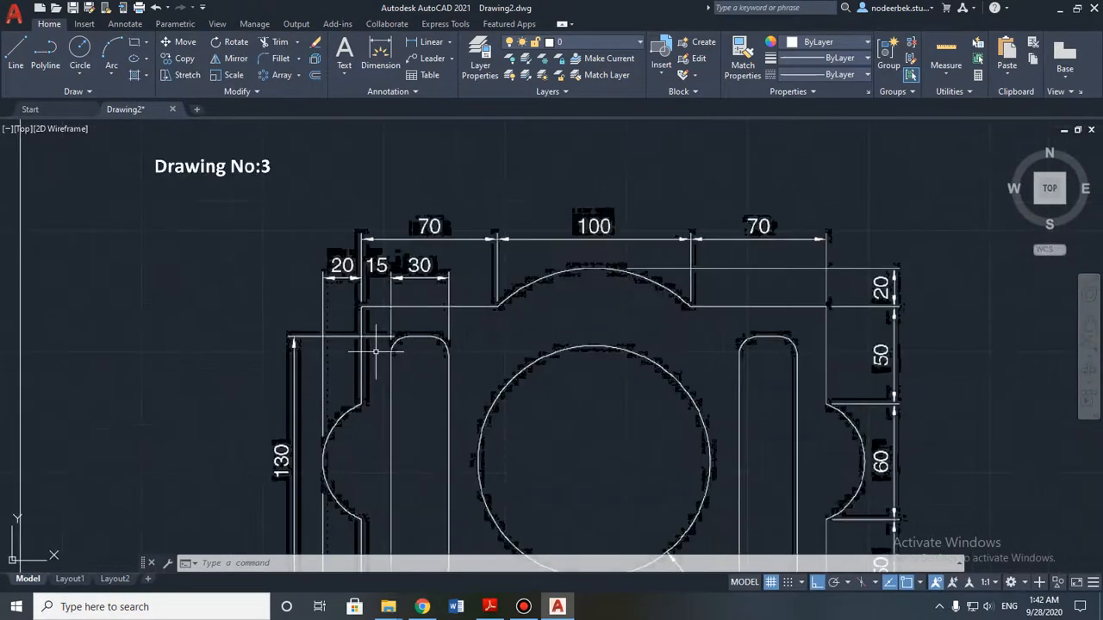
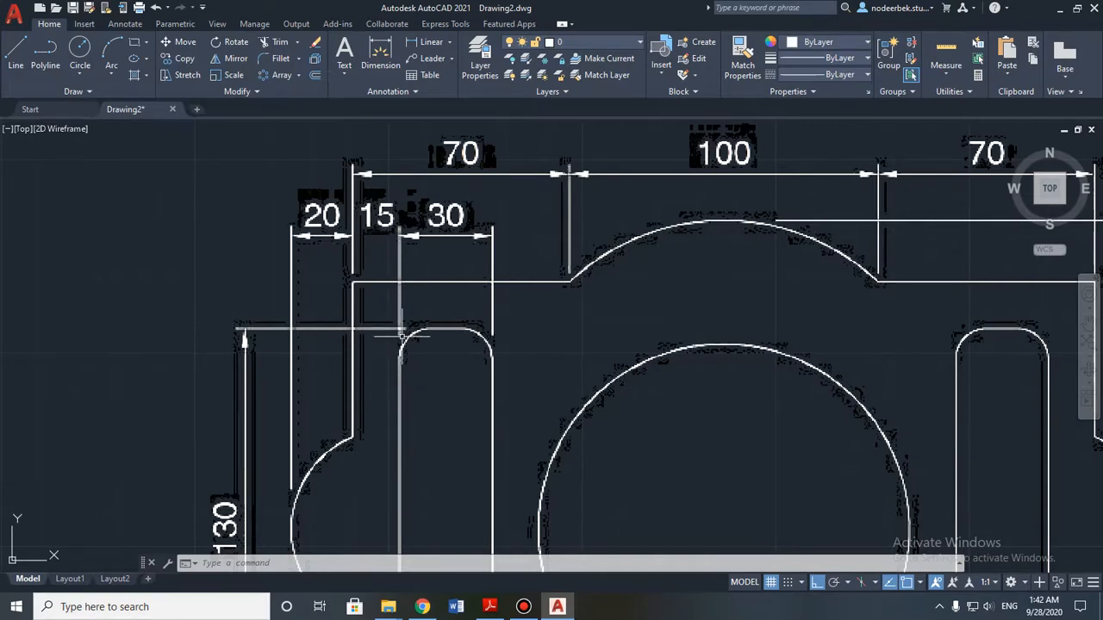
scroll(401, 331, down, 7)
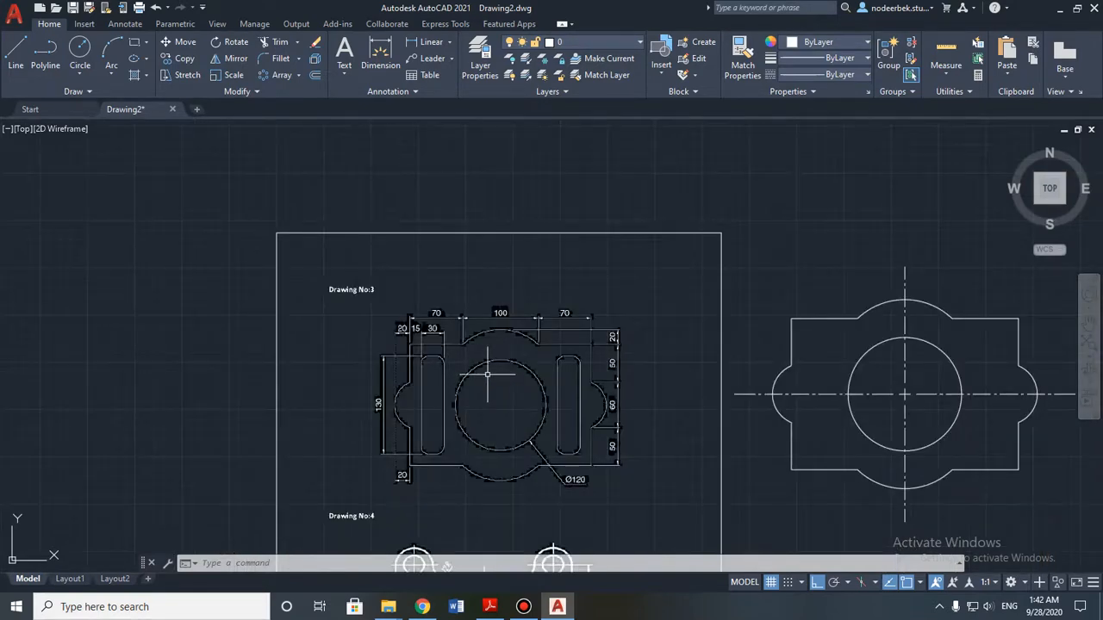
scroll(405, 394, up, 7)
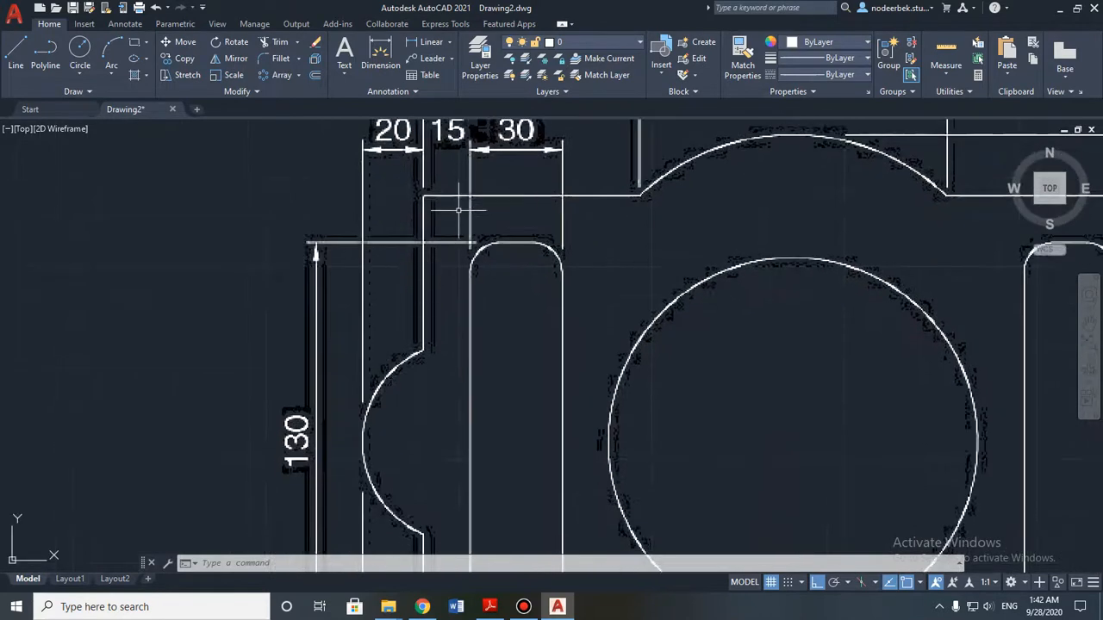
scroll(479, 363, down, 7)
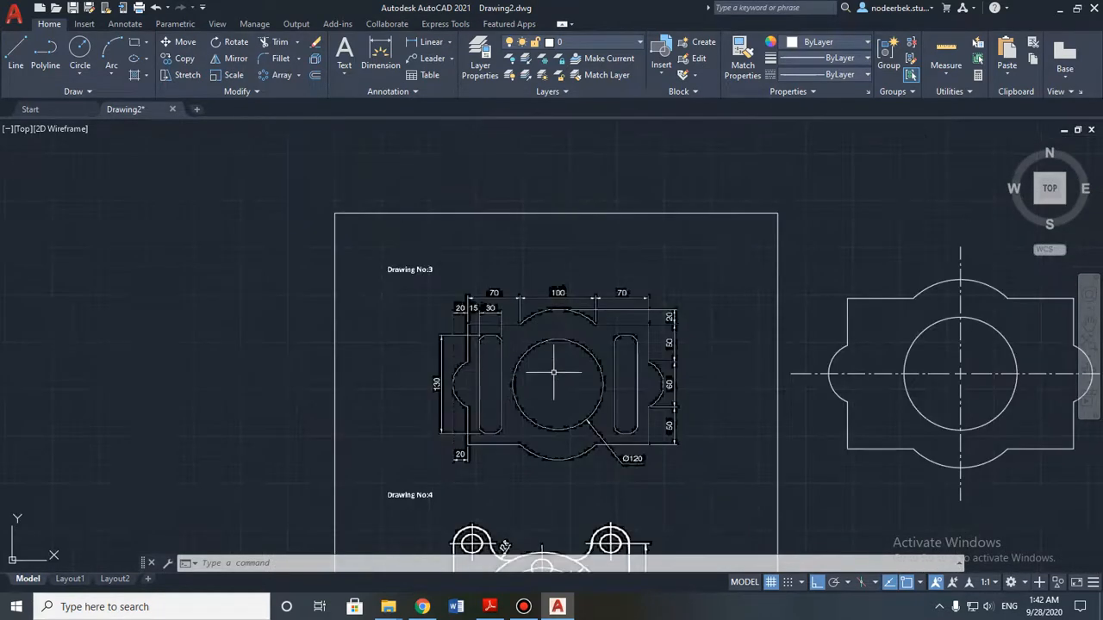
middle_drag(646, 367, 388, 361)
scroll(619, 275, up, 5)
middle_drag(589, 287, 566, 269)
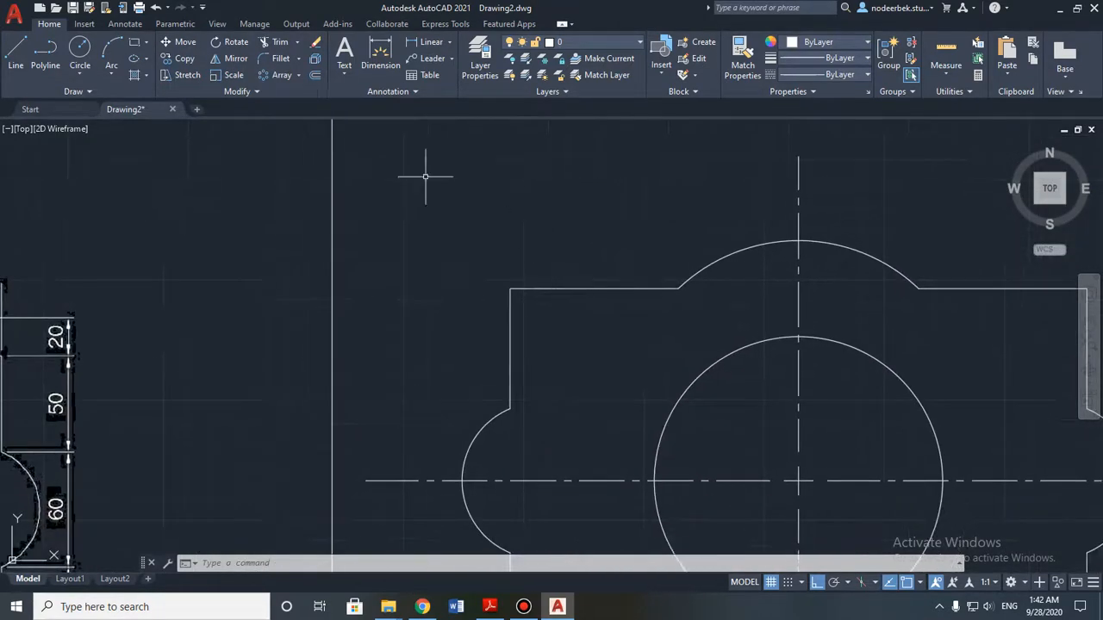
Step: Draw a 15 by 15 construction square inside the outline, starting at its upper-left corner
click(135, 41)
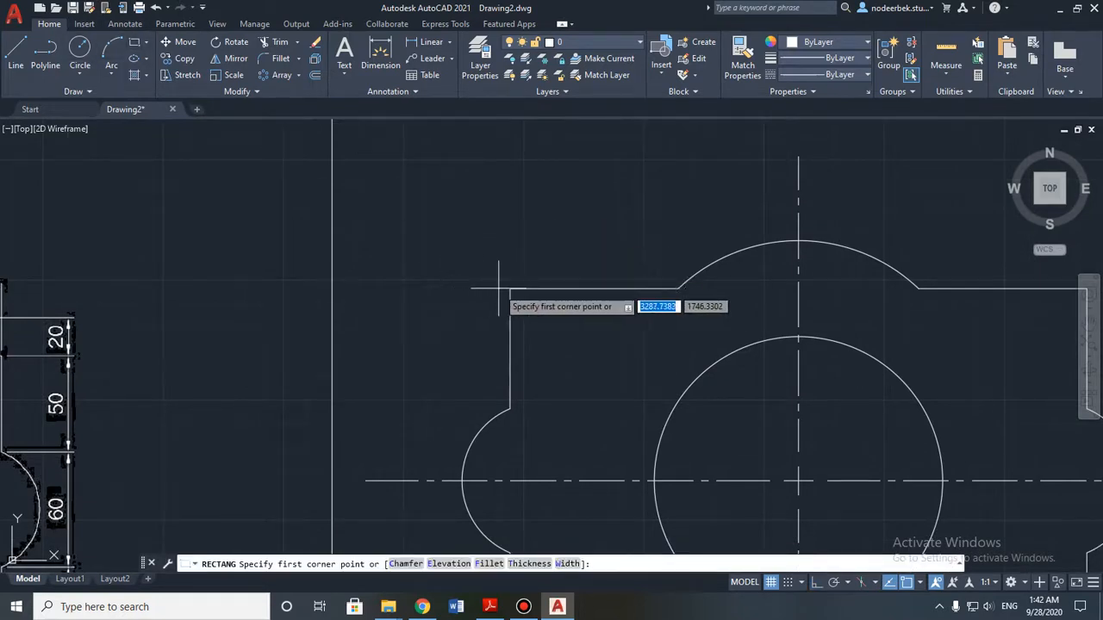
click(510, 288)
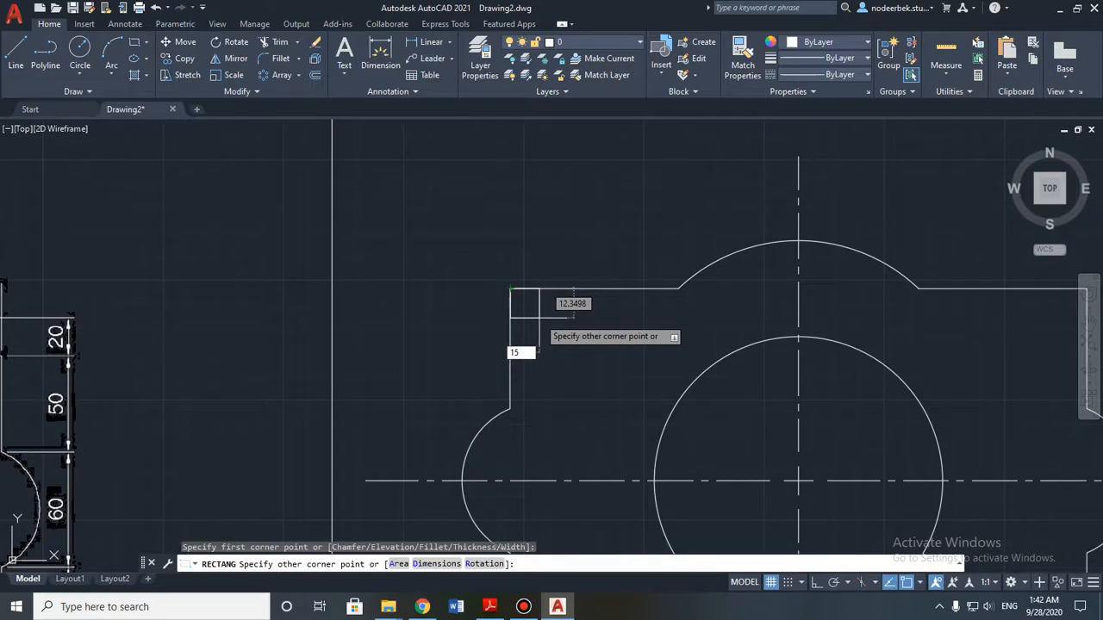
text(15)
key(Tab)
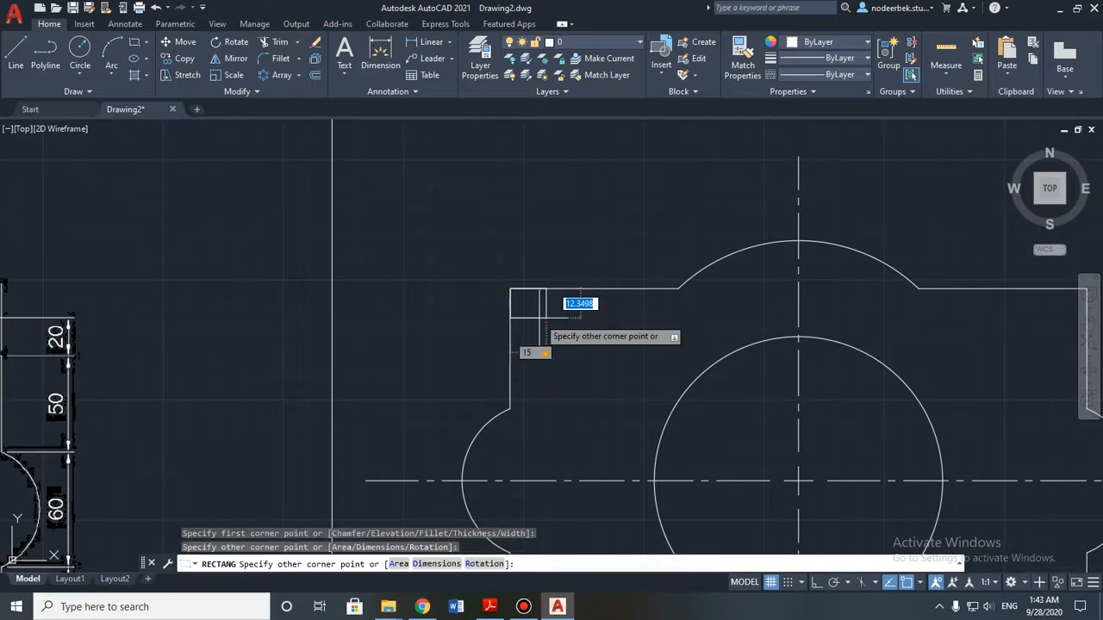
key(Return)
key(Escape)
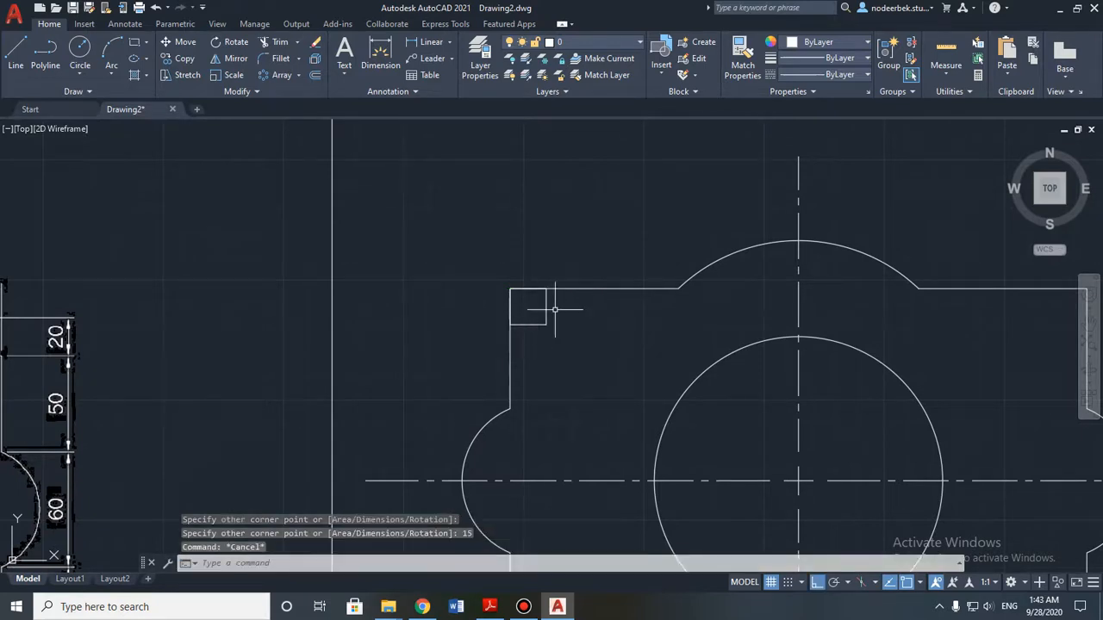
Step: Check the left slot's width and height in Drawing No:3 against the corner square's placement
middle_drag(549, 333, 528, 299)
scroll(529, 299, up, 4)
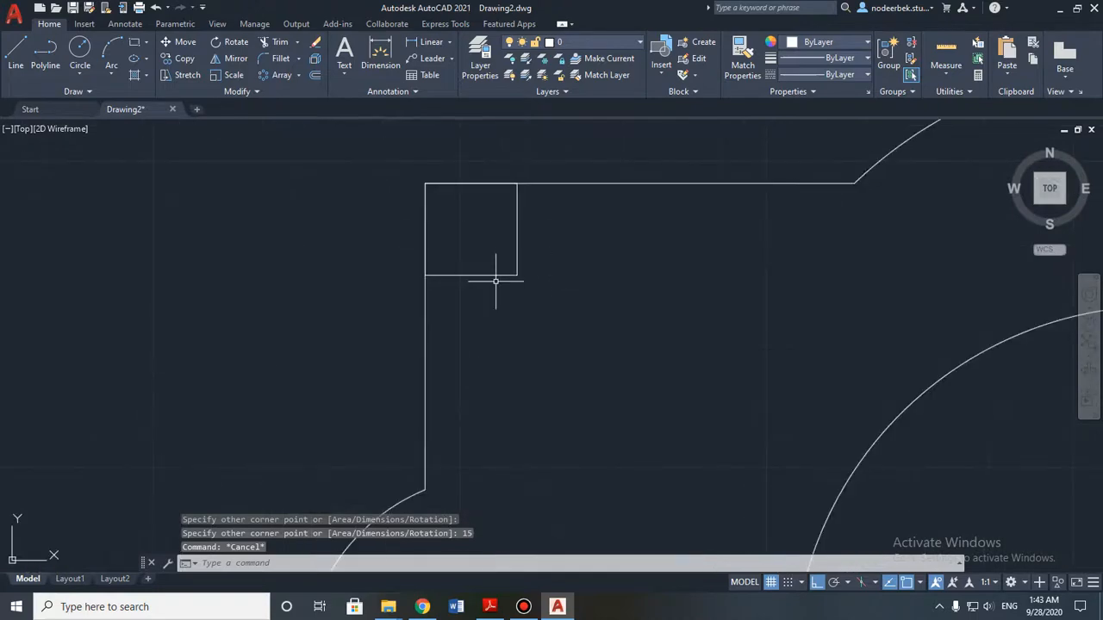
scroll(517, 302, down, 6)
scroll(516, 316, down, 4)
mouse_move(427, 310)
middle_down()
mouse_move(534, 300)
mouse_move(523, 288)
middle_up()
scroll(381, 318, up, 10)
scroll(728, 333, down, 4)
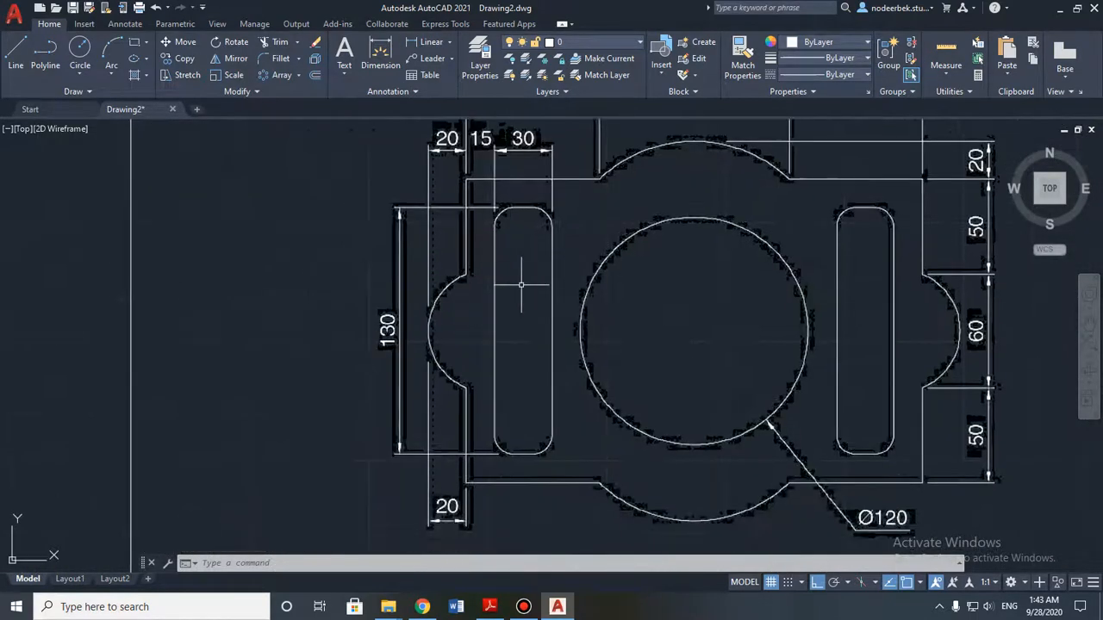
scroll(522, 288, down, 4)
middle_drag(906, 275, 713, 281)
mouse_move(786, 275)
middle_down()
mouse_move(689, 277)
mouse_move(738, 237)
mouse_move(799, 233)
middle_up()
scroll(704, 261, up, 3)
scroll(71, 282, up, 4)
scroll(189, 323, down, 4)
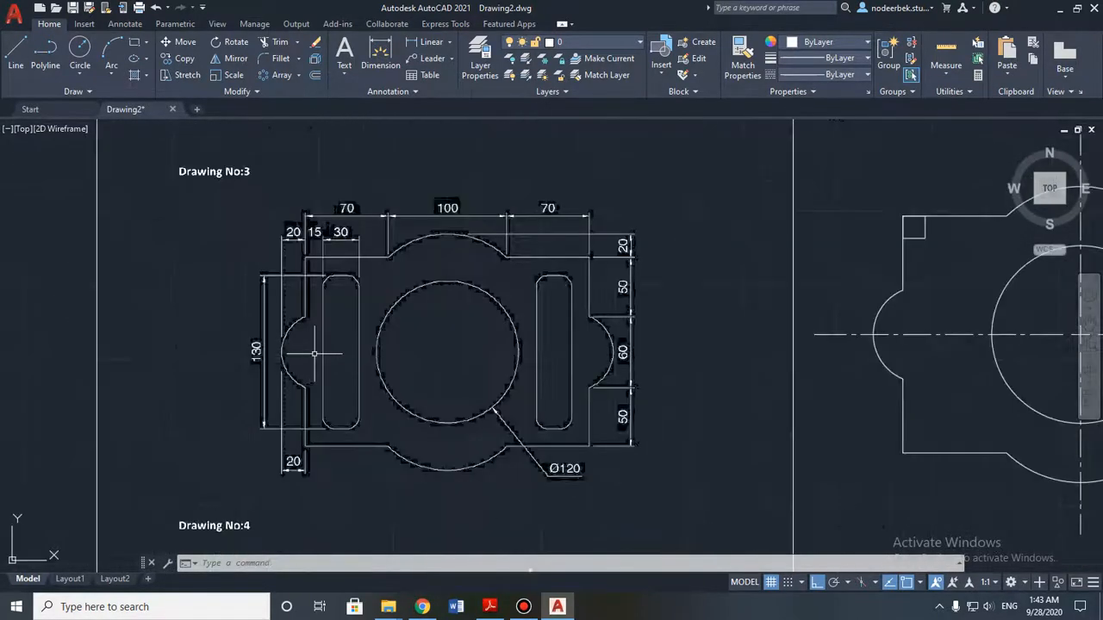
mouse_move(308, 353)
middle_down()
mouse_move(253, 283)
mouse_move(277, 302)
mouse_move(266, 312)
middle_up()
scroll(288, 293, up, 3)
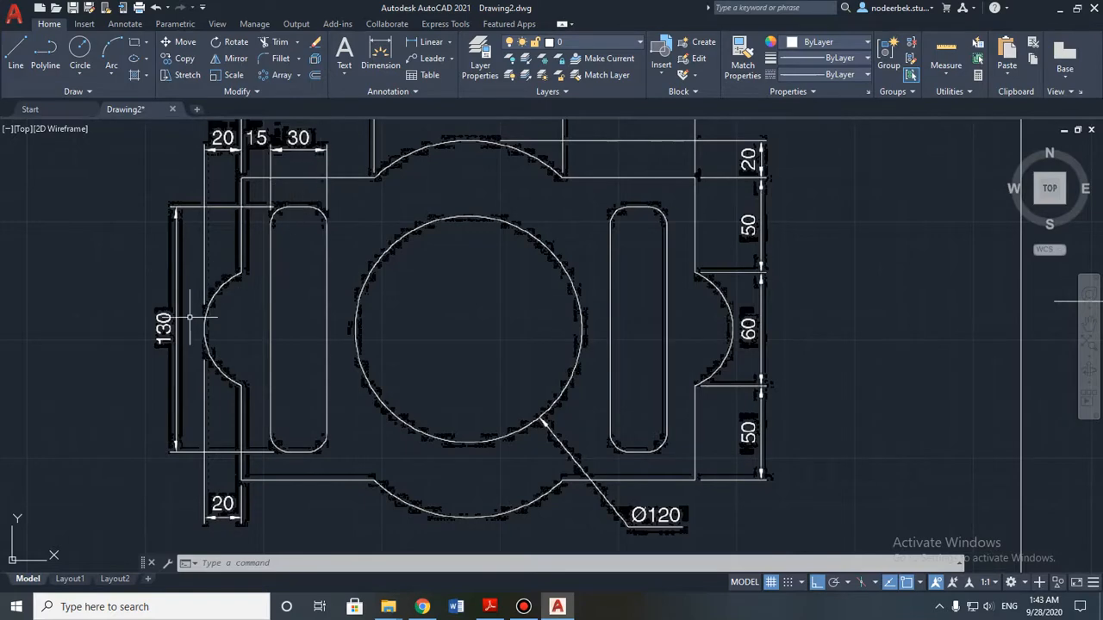
Step: Draw the left slot as a rectangle 30 wide and 130 high, starting at the construction square's lower-right corner
scroll(476, 320, down, 4)
middle_drag(567, 303, 232, 297)
scroll(430, 289, up, 2)
middle_drag(428, 280, 380, 231)
click(134, 41)
scroll(331, 239, up, 3)
click(535, 198)
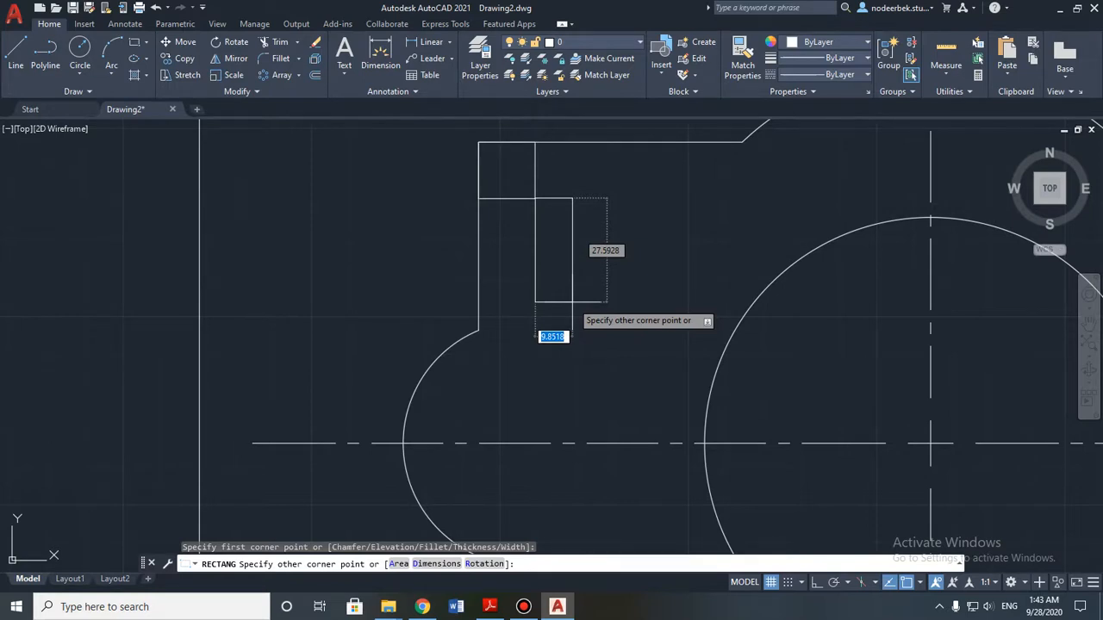
scroll(572, 301, down, 2)
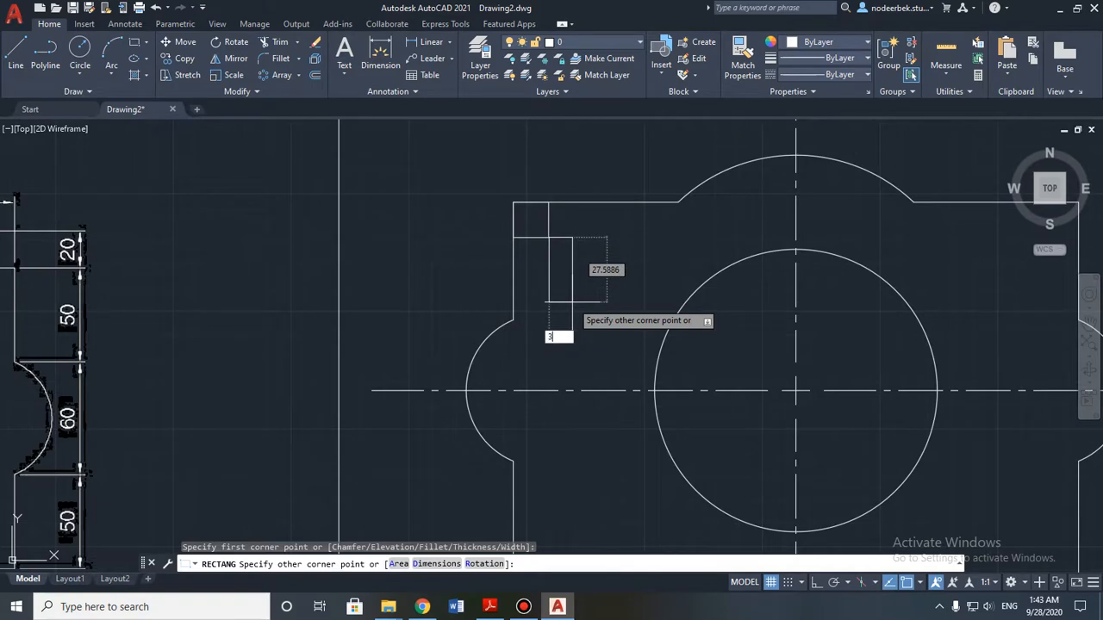
key(Tab)
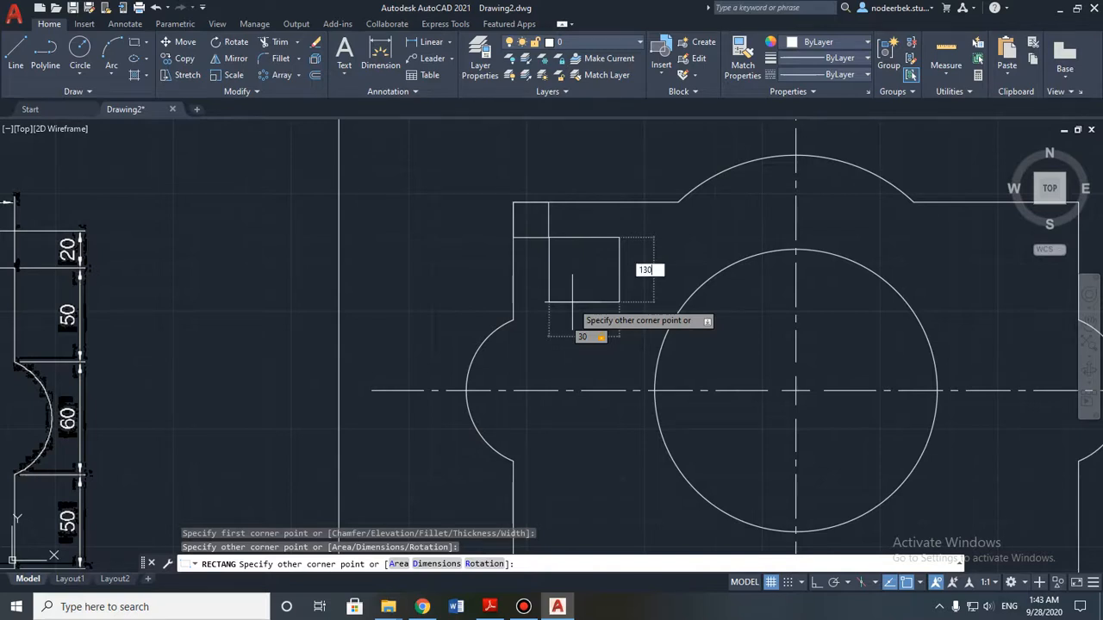
key(Return)
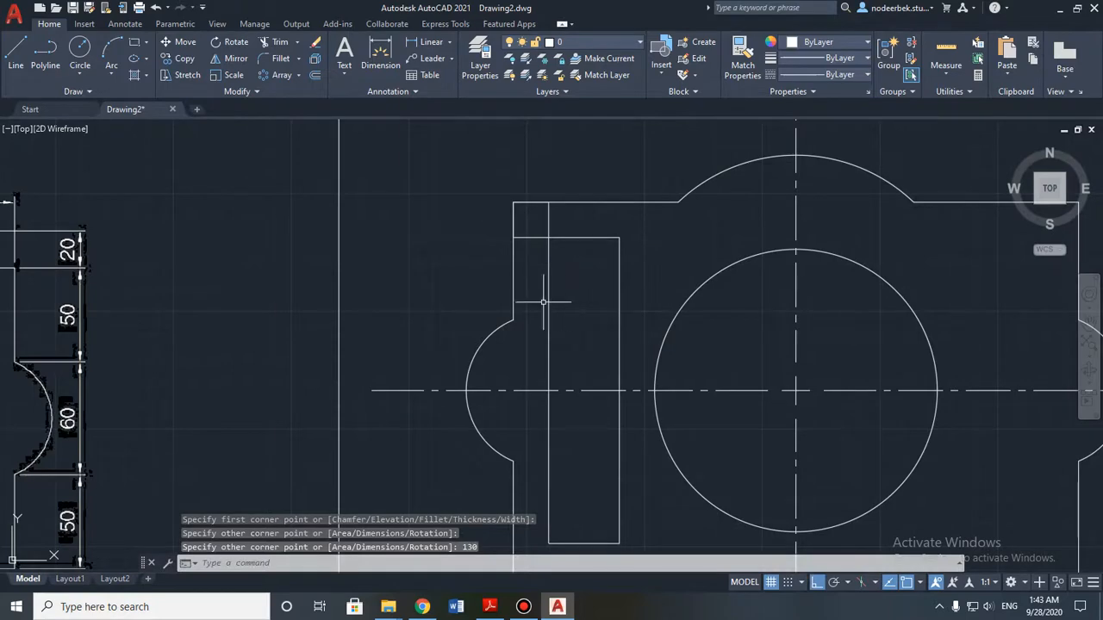
Step: Erase the small construction square in the outline's upper-left corner
scroll(542, 302, down, 2)
scroll(537, 310, up, 4)
click(539, 244)
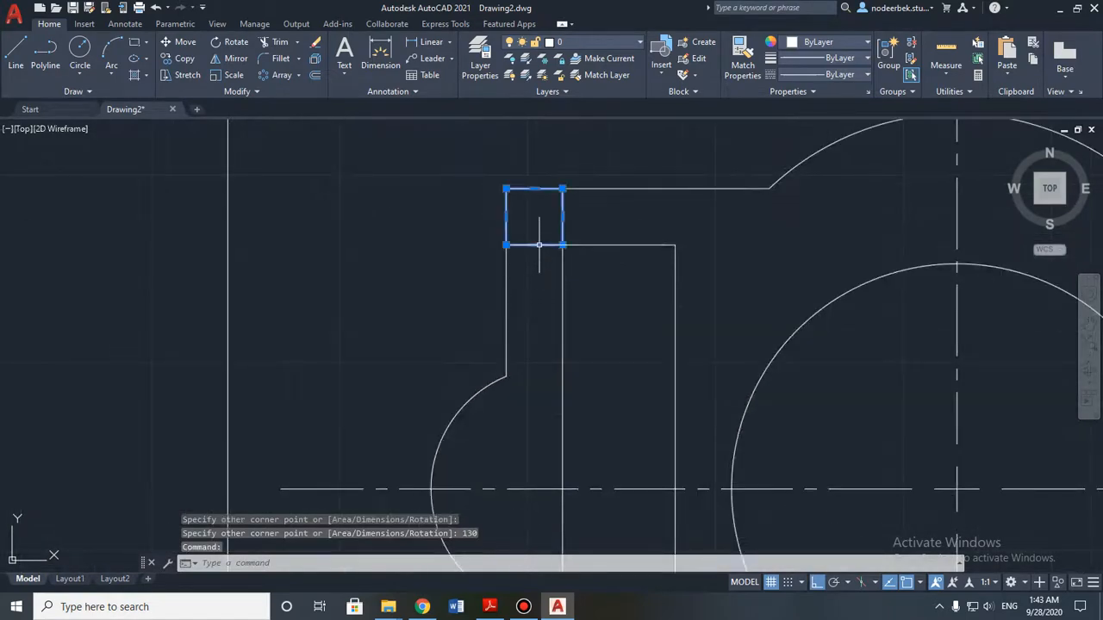
key(Delete)
scroll(537, 248, down, 3)
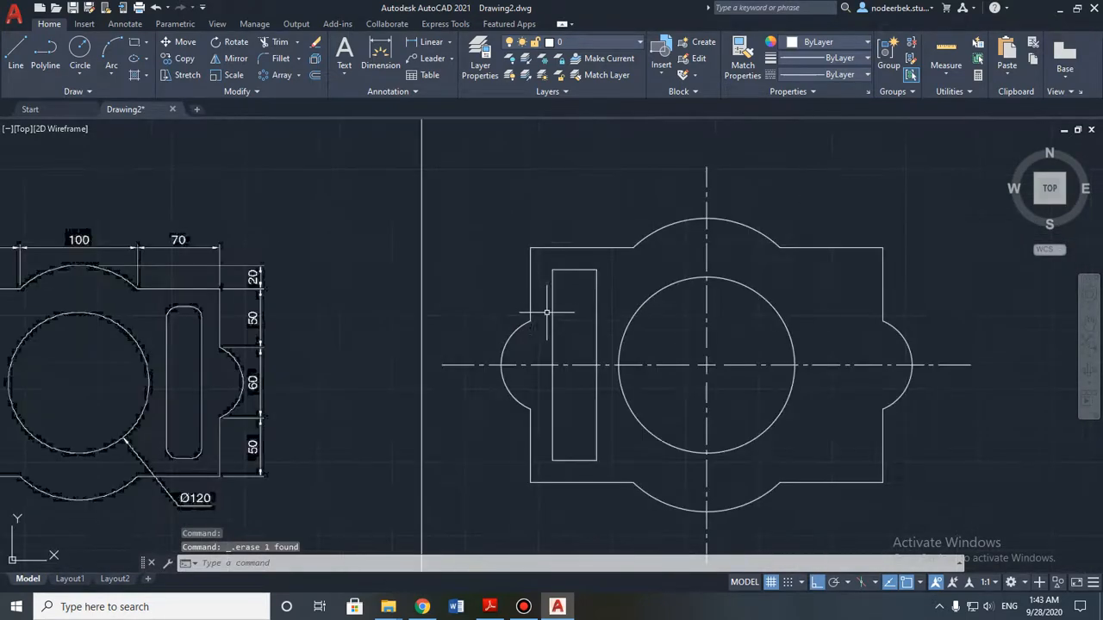
scroll(379, 137, down, 1)
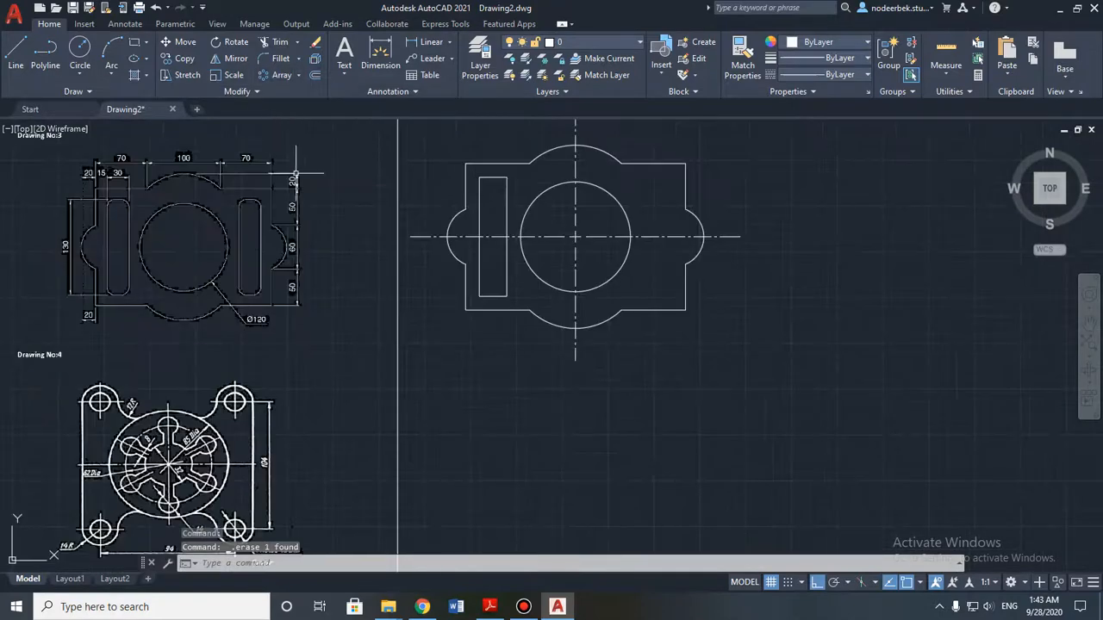
Step: Examine the rounded corners of both slots in the reference Drawing No:3 for a corner radius
middle_drag(215, 240, 404, 275)
scroll(404, 276, up, 6)
scroll(480, 298, down, 4)
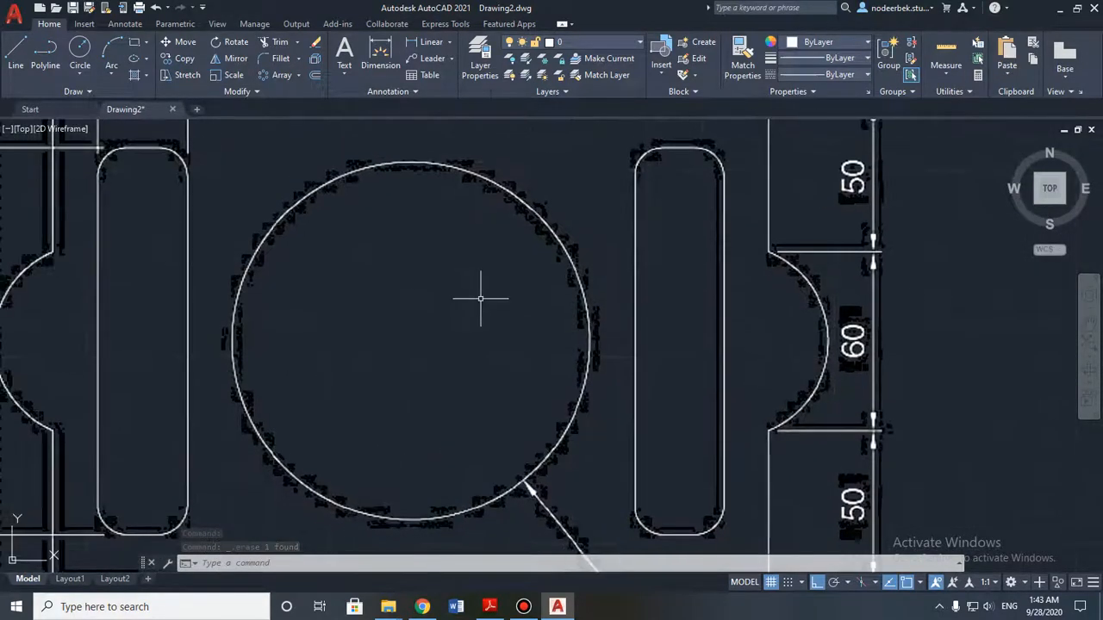
scroll(593, 259, up, 6)
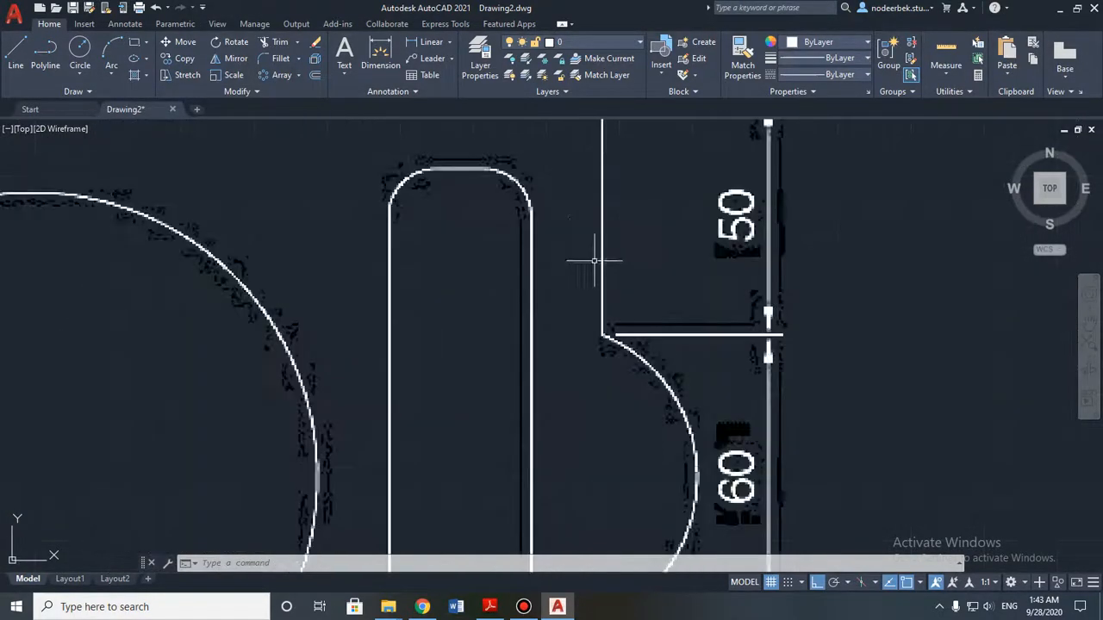
scroll(529, 206, down, 5)
scroll(521, 301, up, 6)
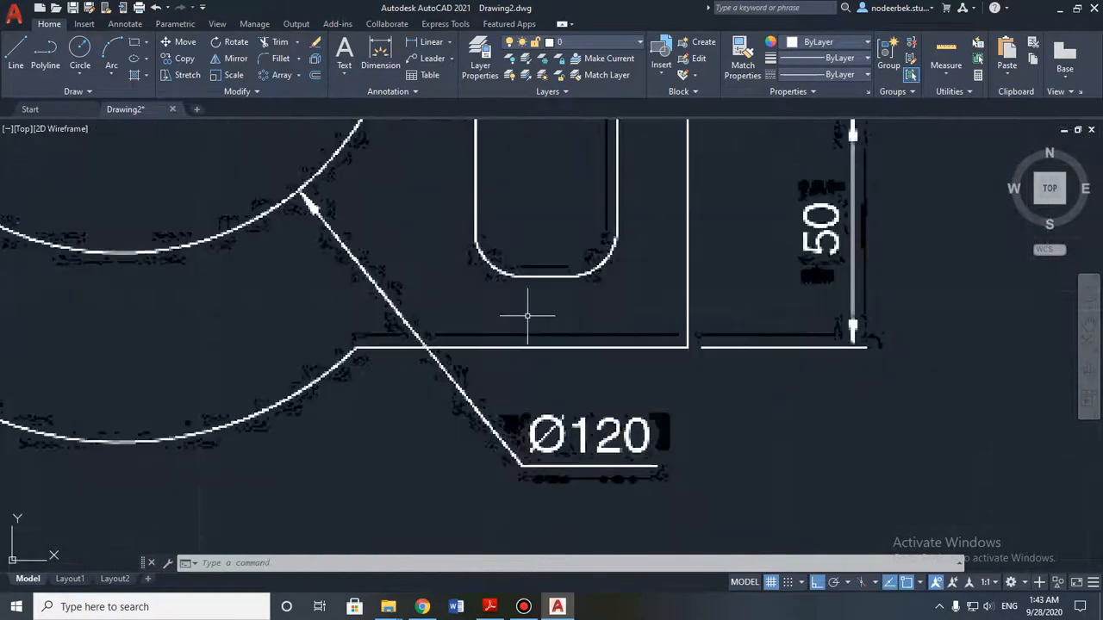
scroll(517, 315, down, 5)
middle_drag(433, 275, 576, 391)
scroll(443, 254, up, 4)
scroll(548, 241, up, 2)
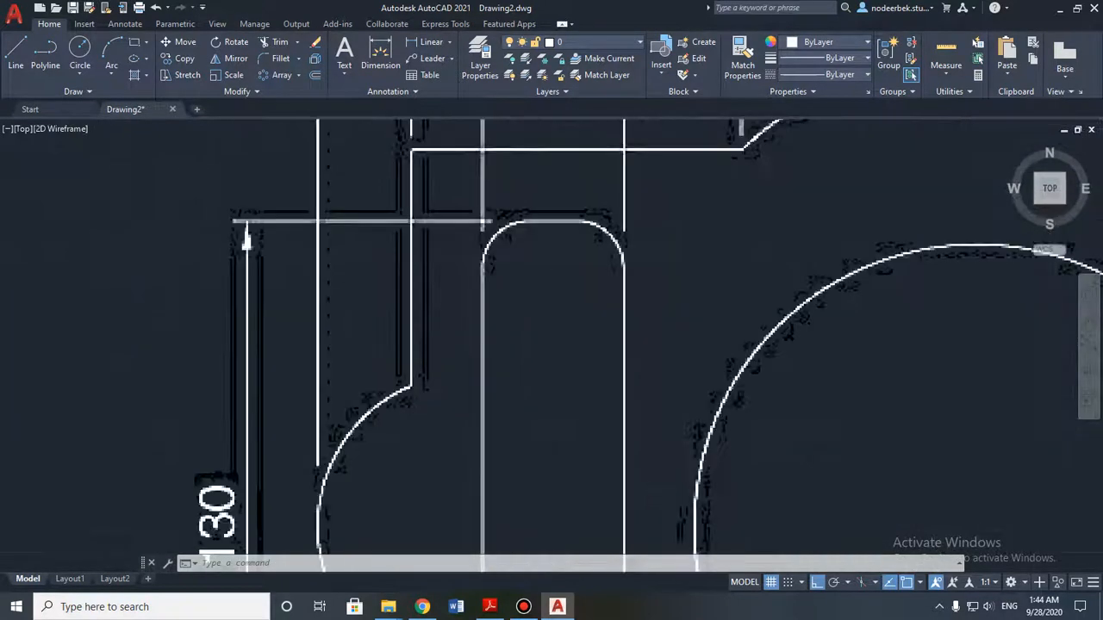
scroll(559, 245, down, 4)
middle_drag(559, 352, 472, 284)
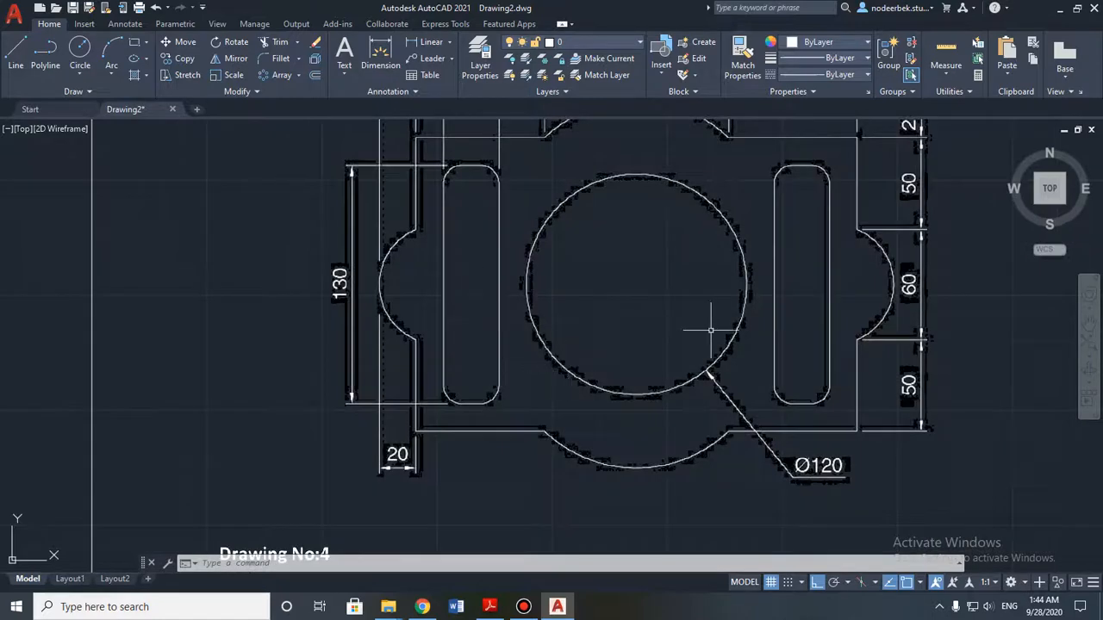
middle_drag(564, 333, 379, 333)
scroll(614, 354, down, 4)
middle_drag(706, 341, 354, 325)
middle_drag(520, 286, 534, 318)
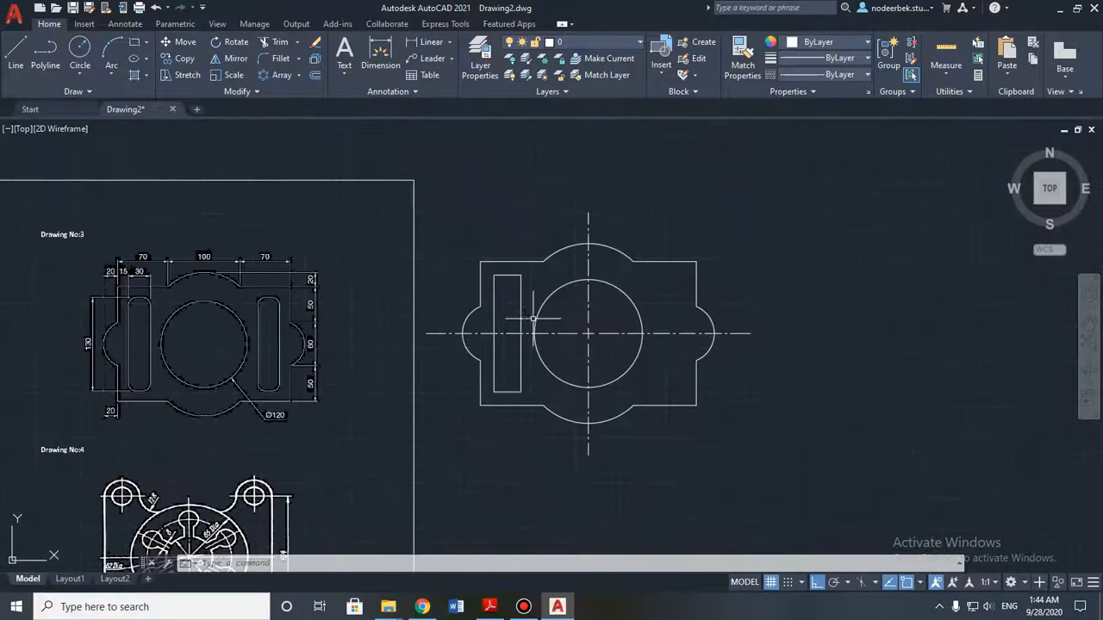
Step: Fillet the upper-left corner of the left slot rectangle with a radius of 10
scroll(523, 295, up, 2)
middle_drag(478, 256, 512, 243)
text(f)
key(Return)
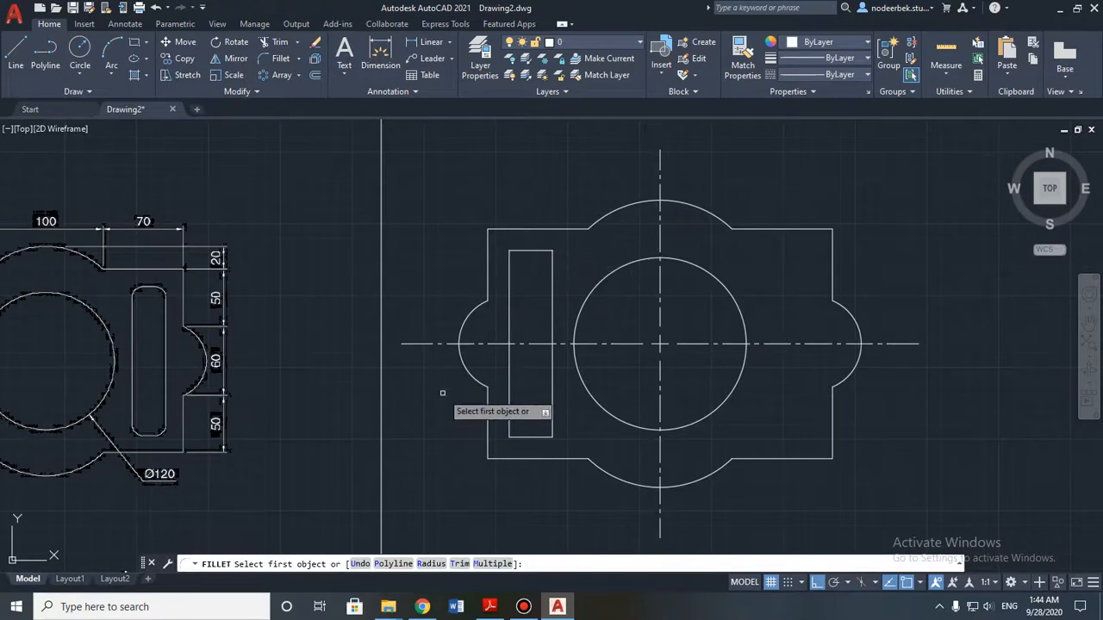
click(430, 563)
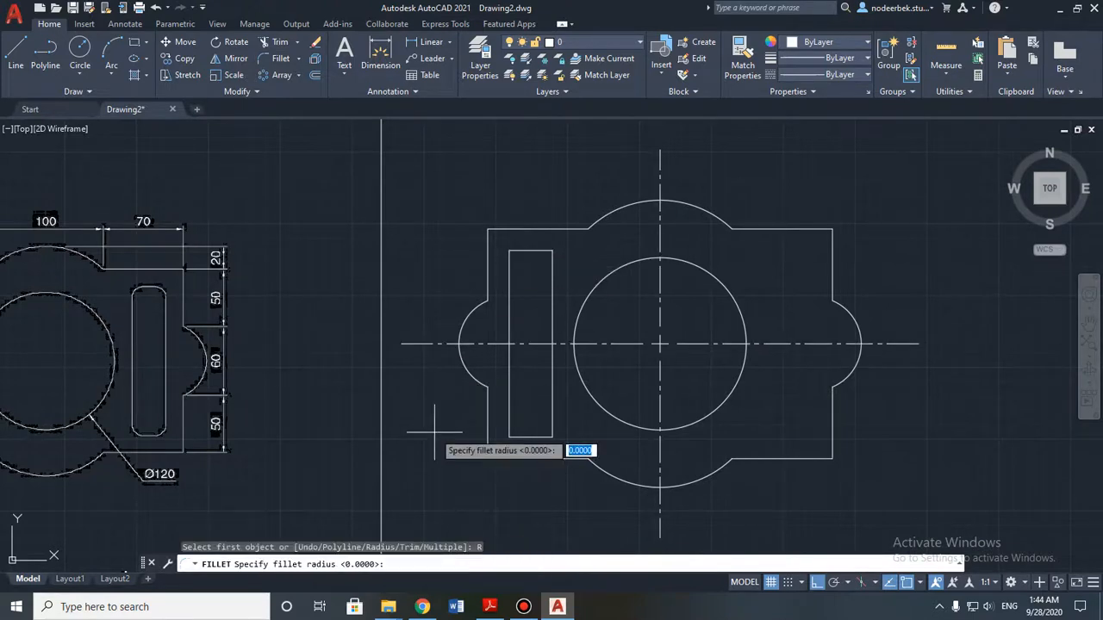
key(Return)
scroll(520, 305, up, 6)
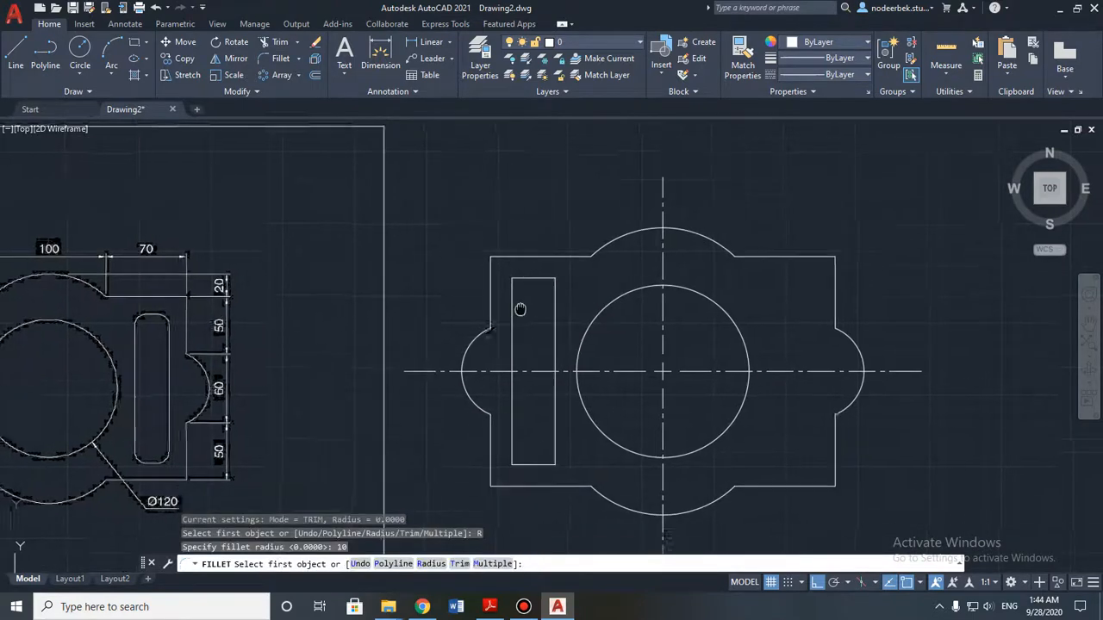
middle_drag(521, 304, 524, 325)
click(488, 326)
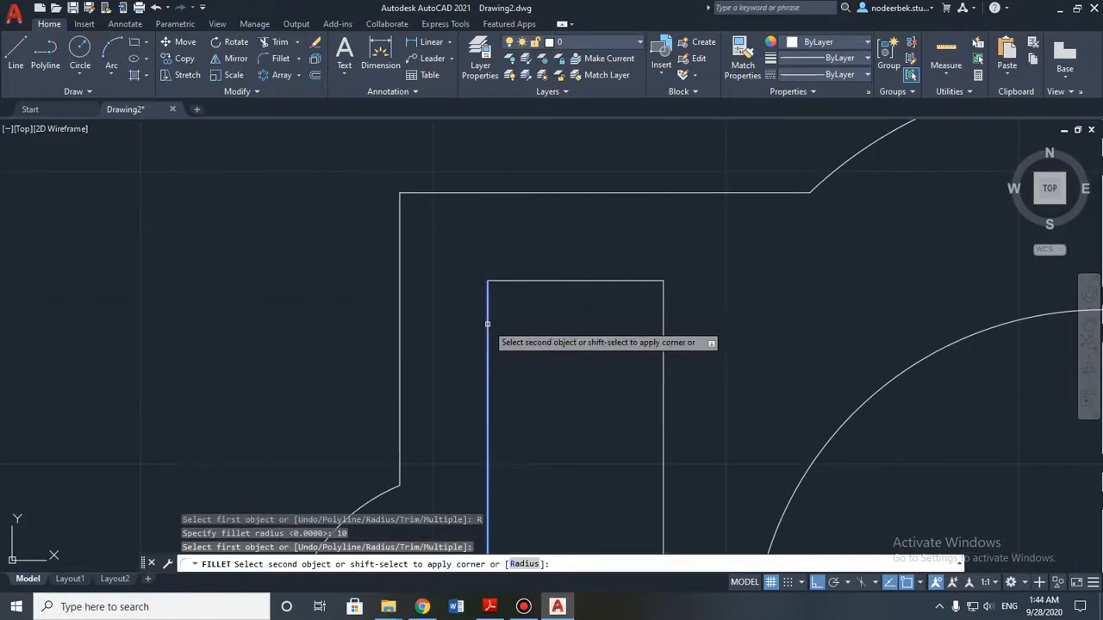
click(555, 281)
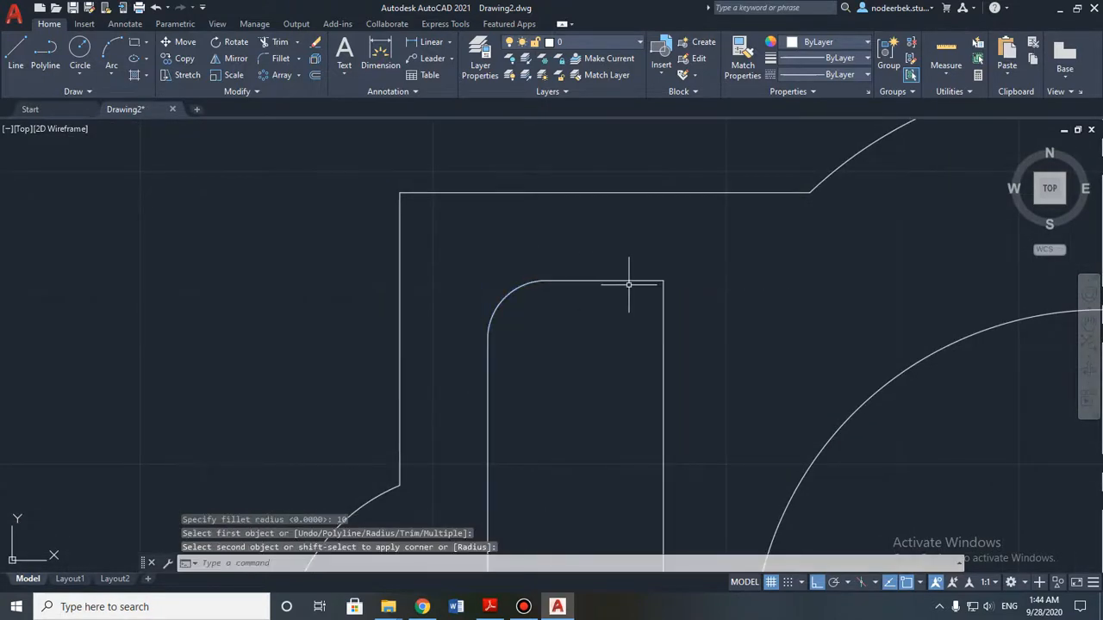
Step: Fillet the upper-right corner of the left slot with the same radius
key(Return)
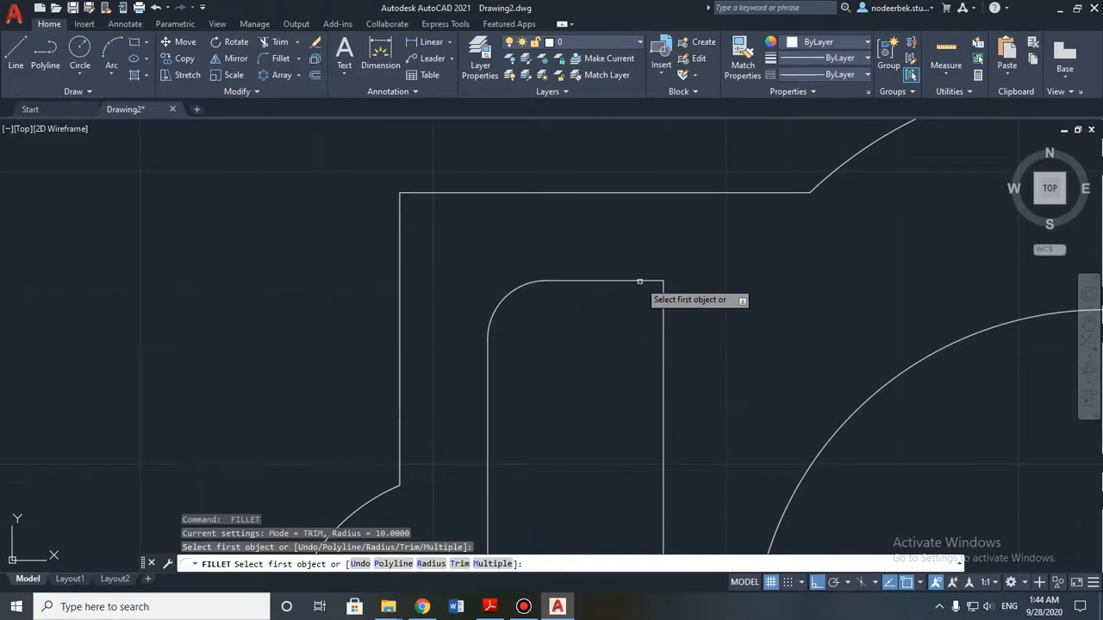
click(639, 280)
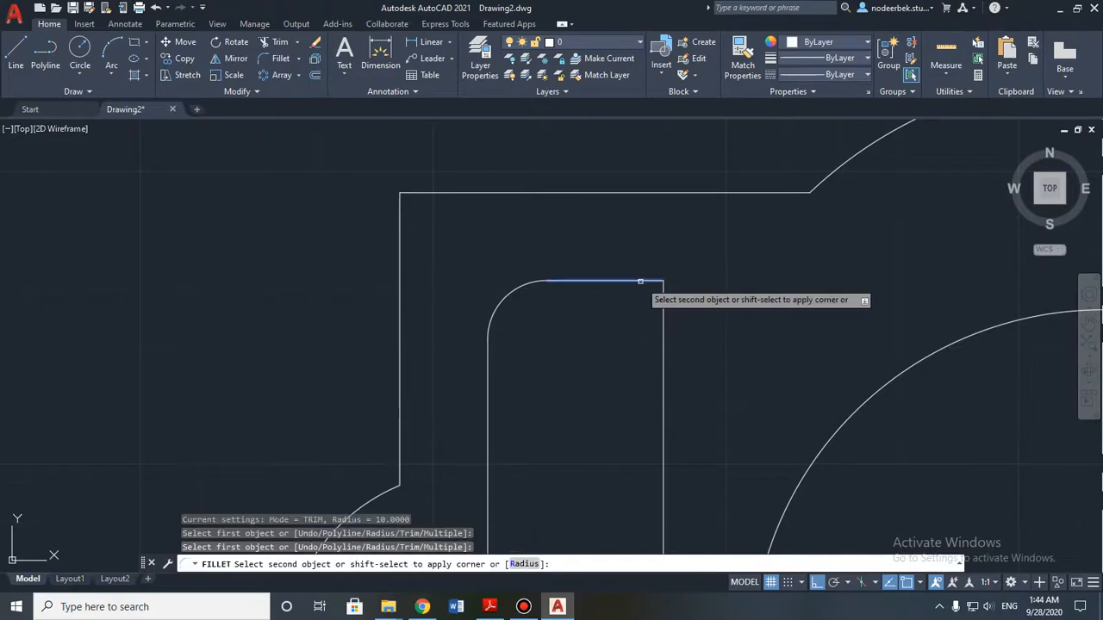
click(663, 320)
Step: Fillet both lower corners of the left slot using the current radius of 10
scroll(669, 319, down, 10)
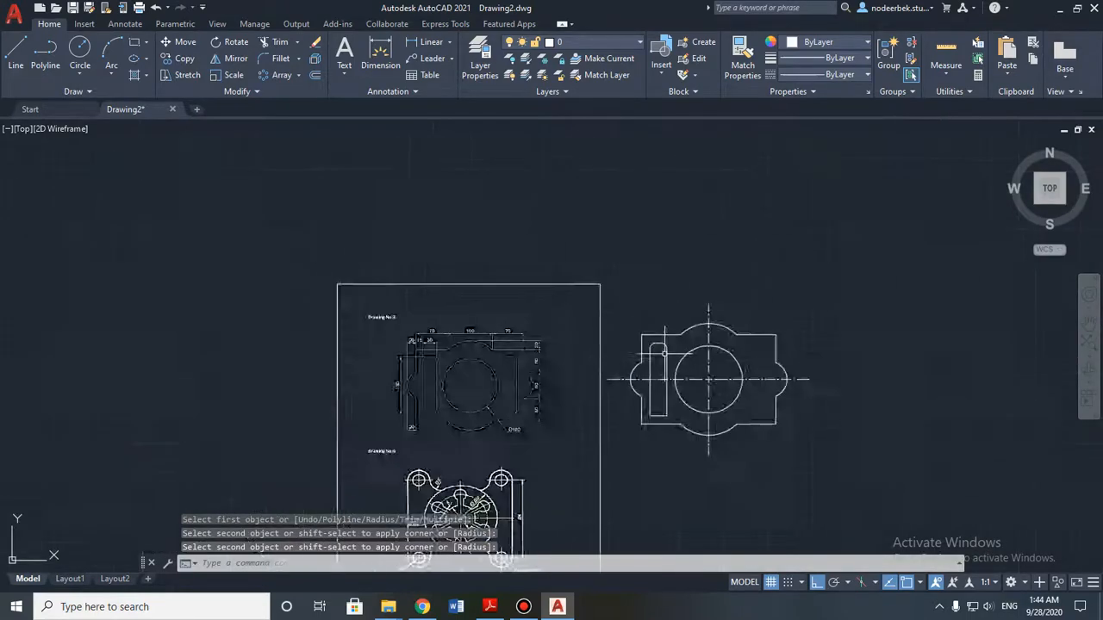
scroll(663, 352, up, 9)
middle_drag(613, 411, 605, 345)
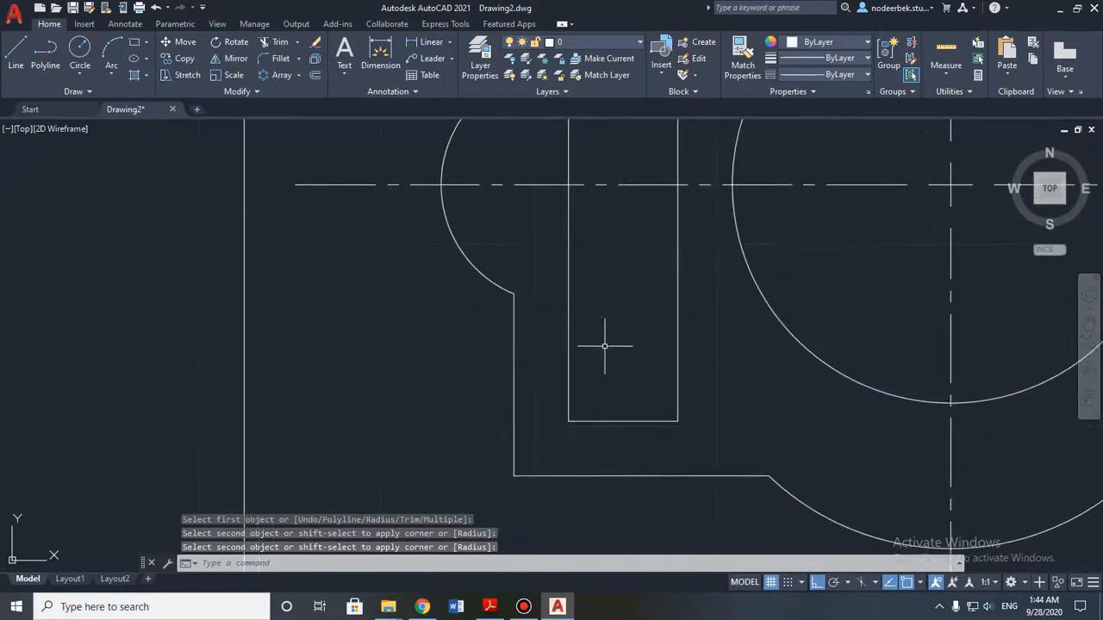
key(Return)
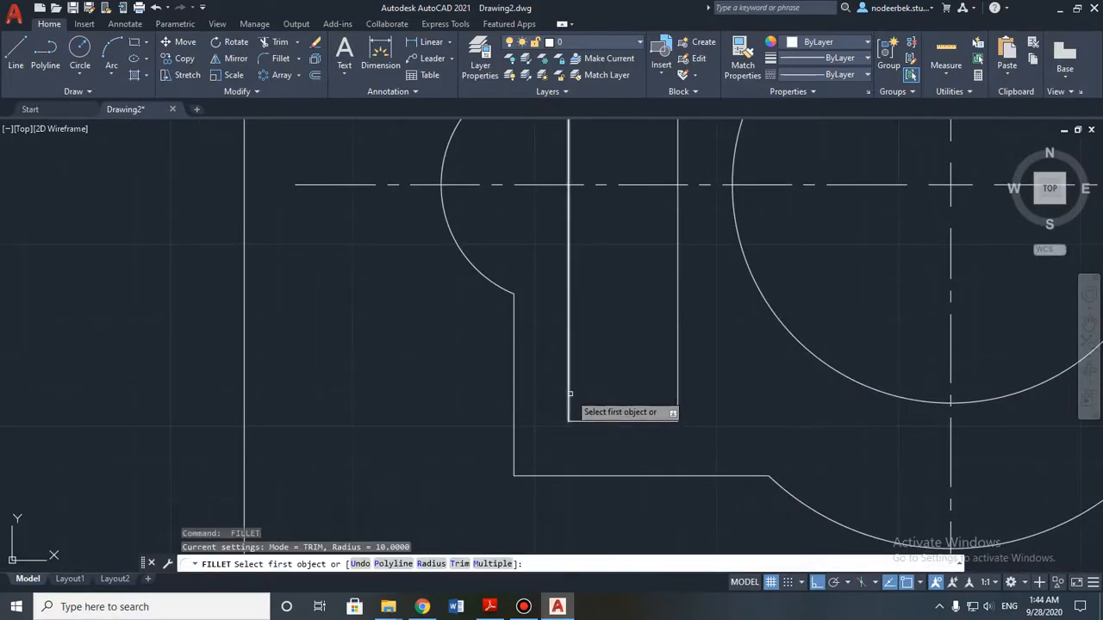
click(569, 394)
click(592, 420)
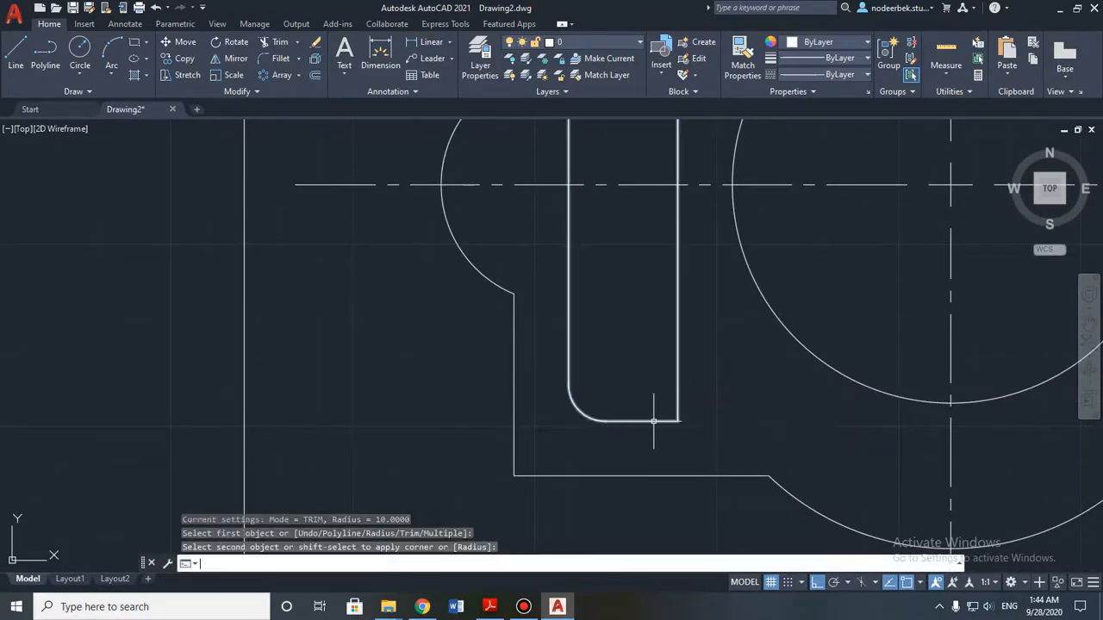
key(Return)
click(653, 421)
click(677, 396)
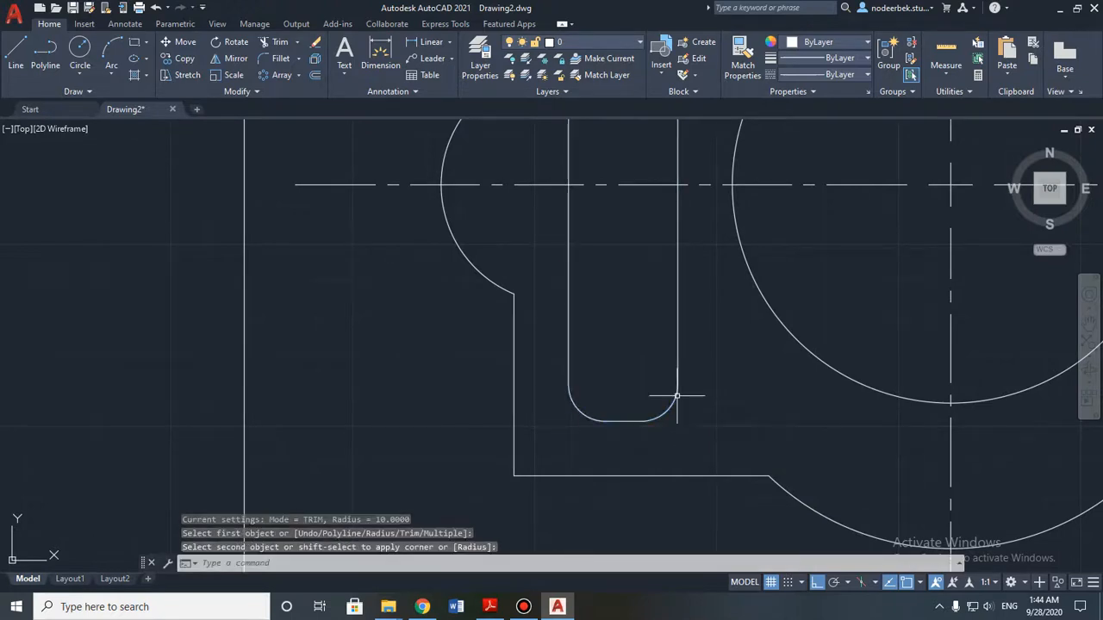
key(Escape)
scroll(677, 397, down, 5)
scroll(652, 353, up, 1)
click(658, 296)
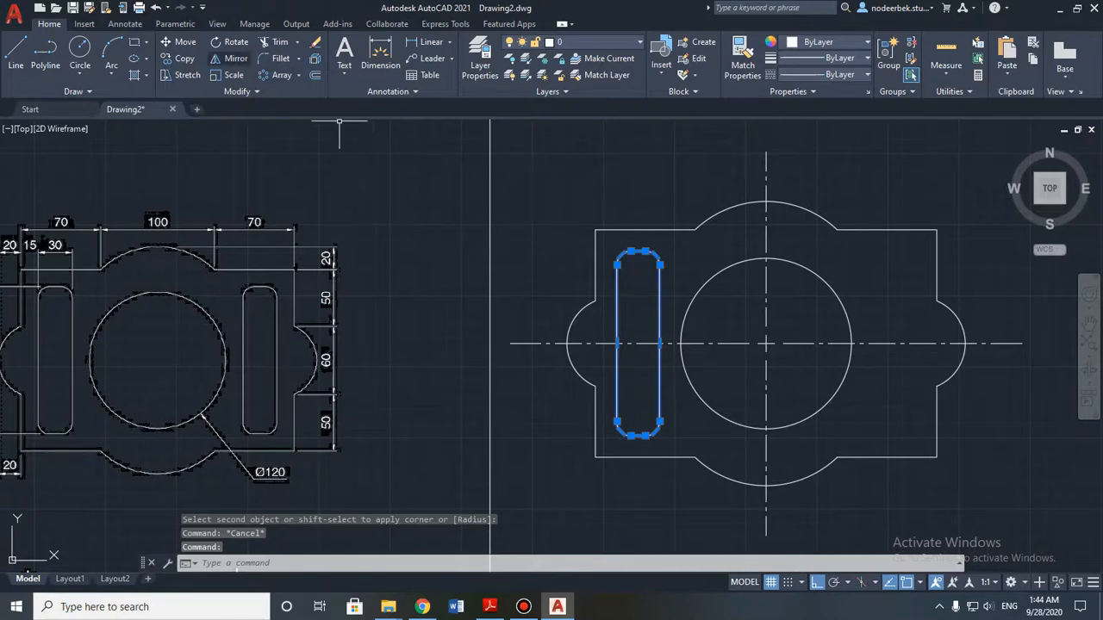
click(236, 58)
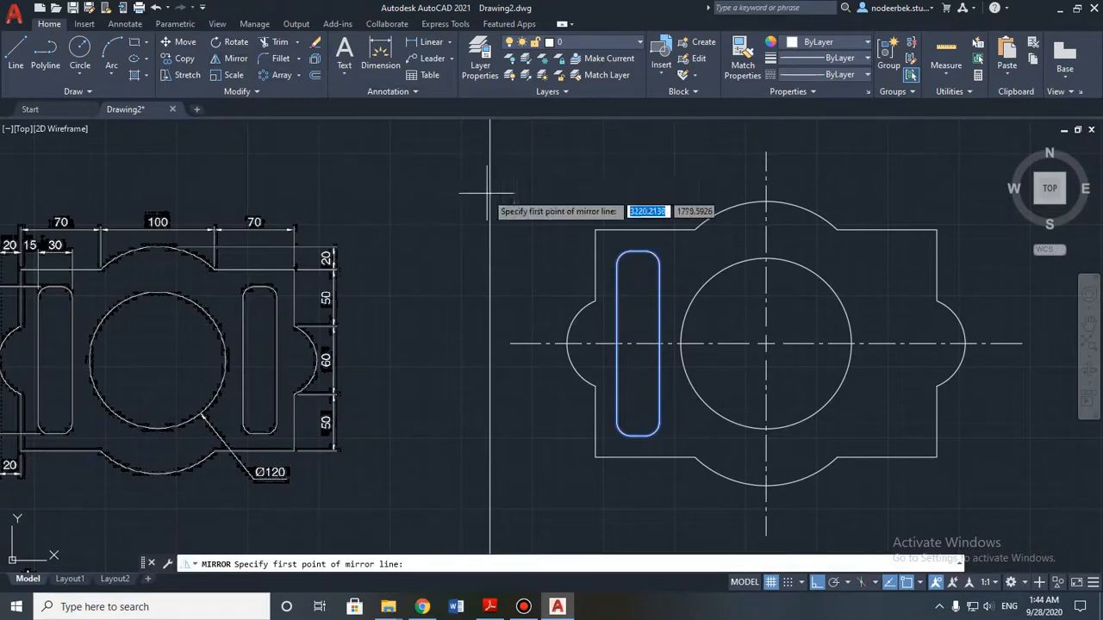
scroll(617, 304, up, 2)
click(660, 322)
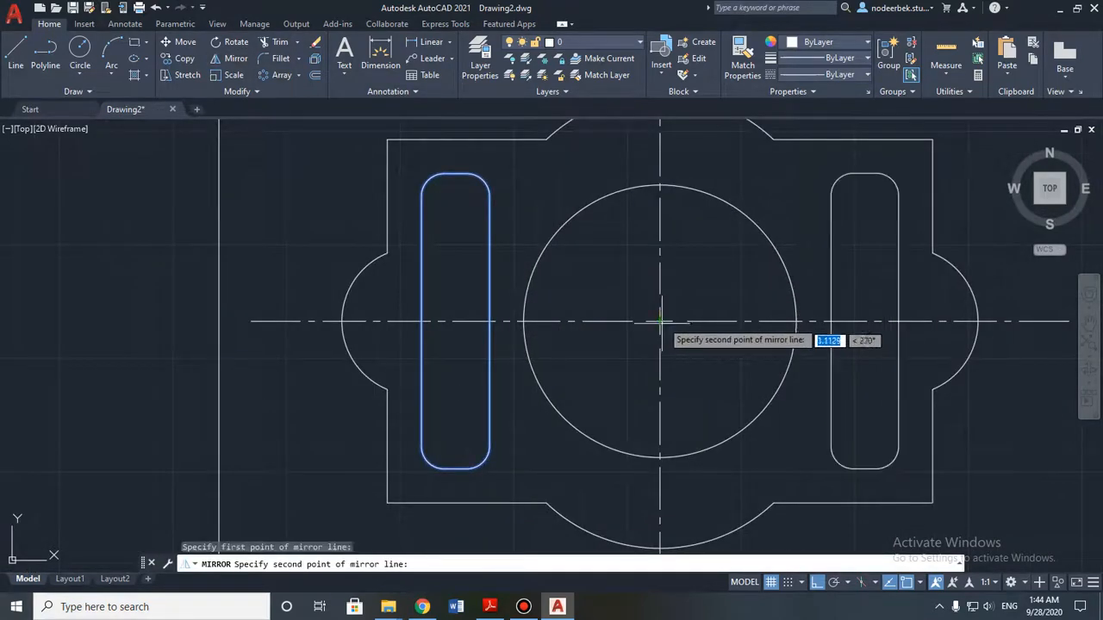
click(660, 186)
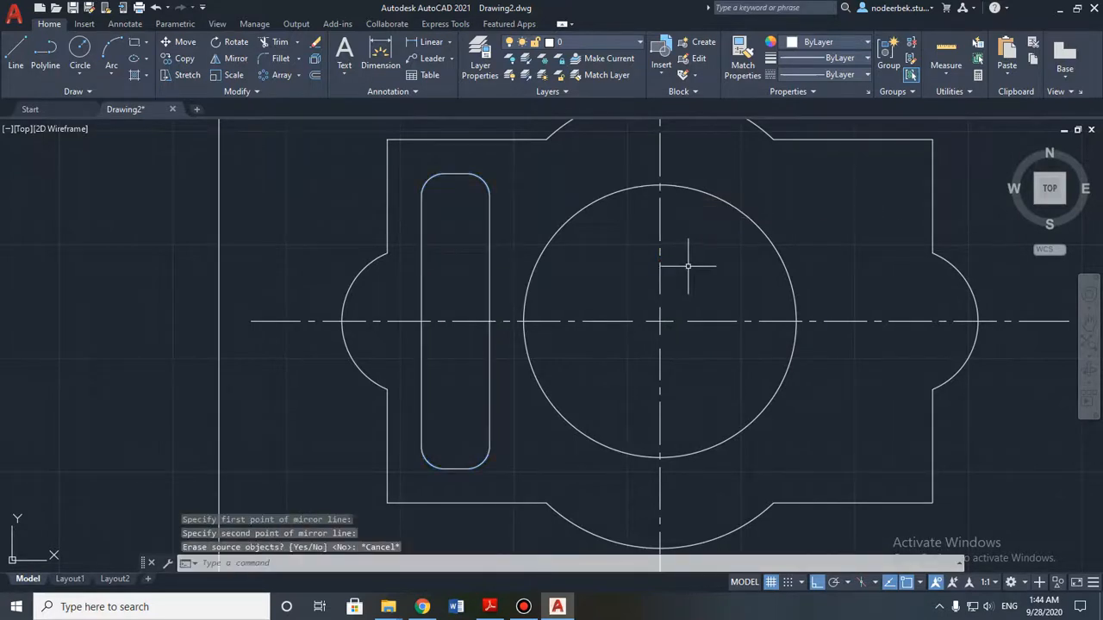
Step: Mirror the left slot about the vertical centerline through the circle's center, keeping the original slot
click(489, 210)
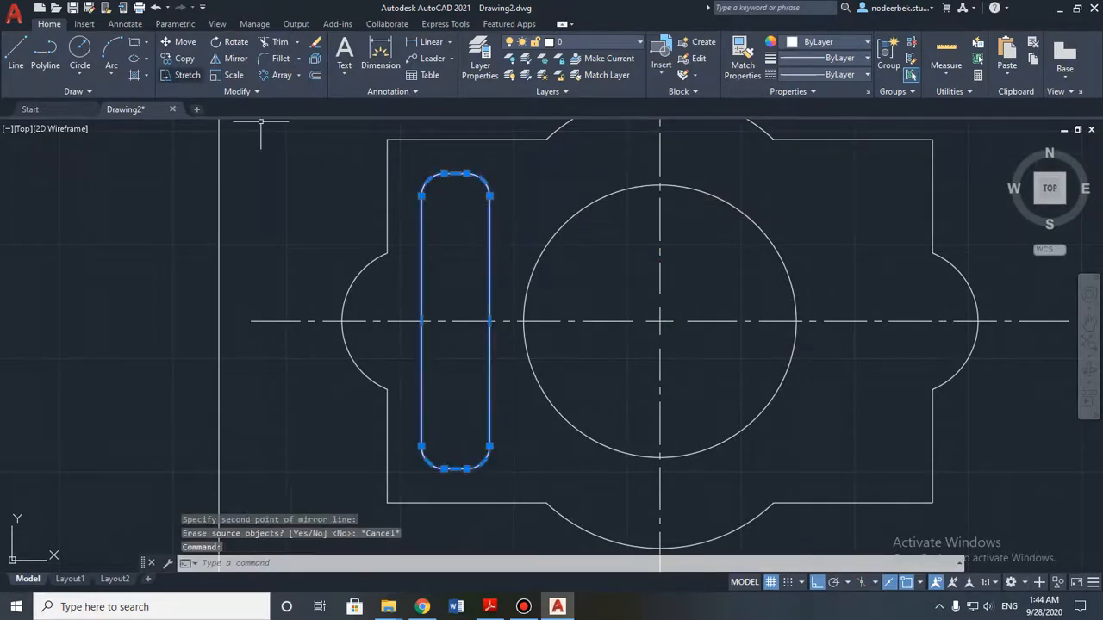
click(229, 58)
click(659, 321)
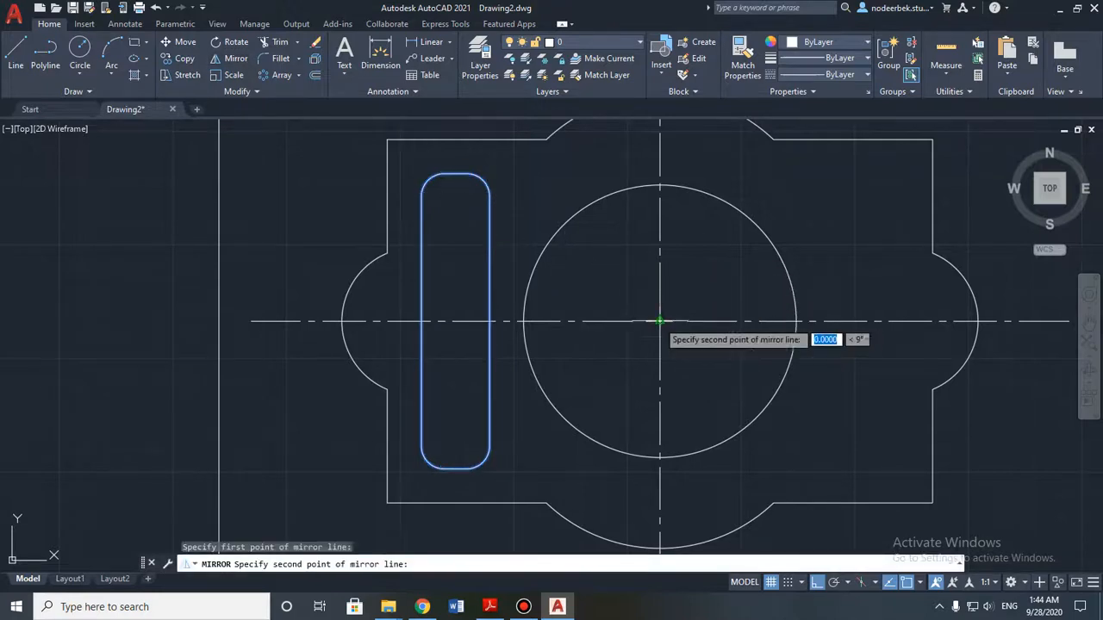
click(662, 185)
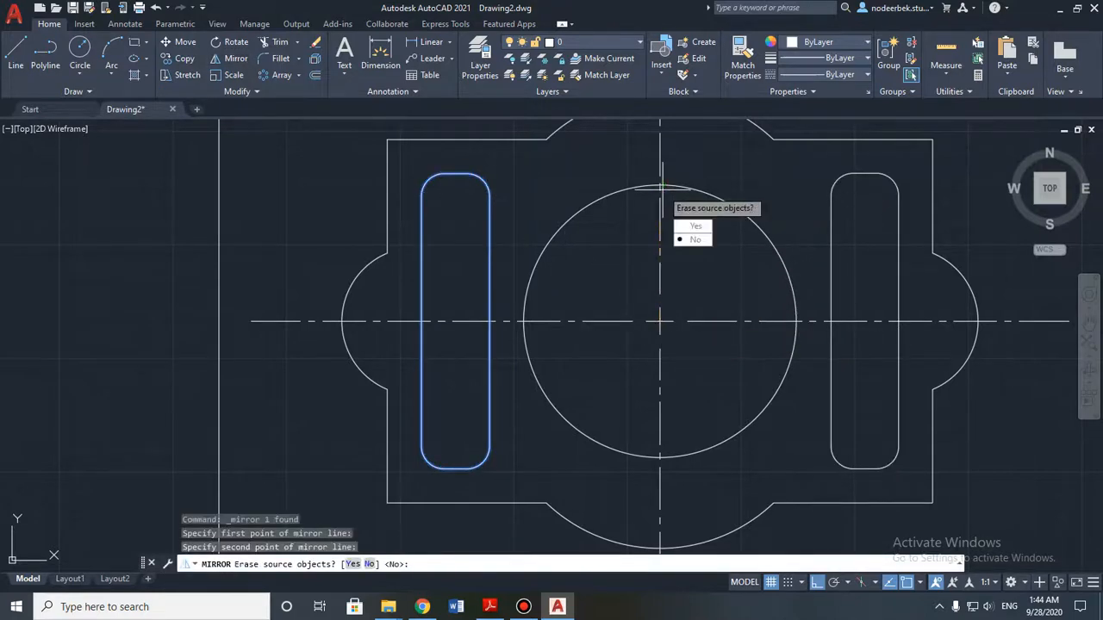
key(Return)
Step: Compare the drawn outline, central circle and both slots with the reference Drawing No:3
scroll(657, 291, down, 4)
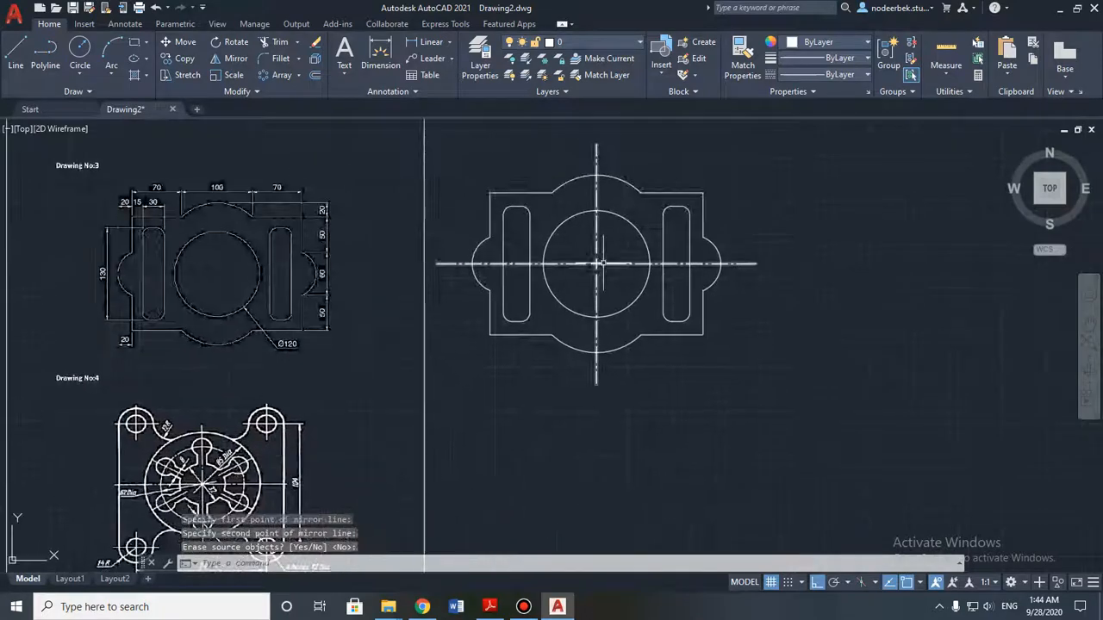
middle_drag(372, 287, 448, 261)
scroll(408, 272, up, 2)
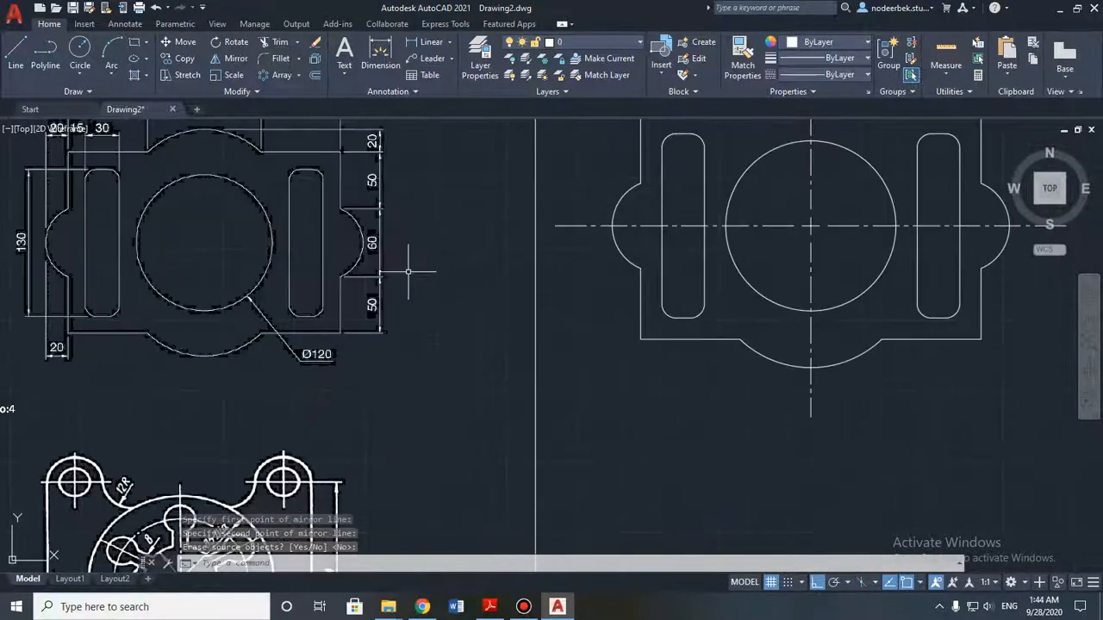
mouse_move(582, 301)
middle_down()
mouse_move(534, 308)
mouse_move(518, 291)
mouse_move(585, 298)
middle_up()
scroll(534, 307, down, 2)
scroll(546, 304, down, 2)
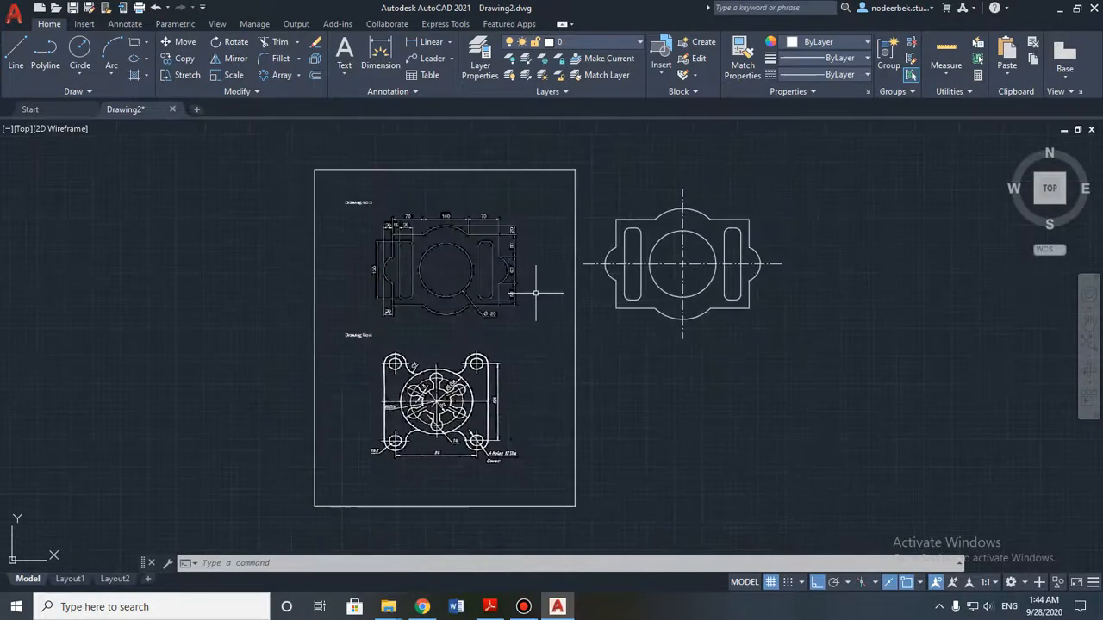
scroll(494, 289, up, 2)
middle_drag(495, 294, 438, 349)
scroll(382, 333, up, 4)
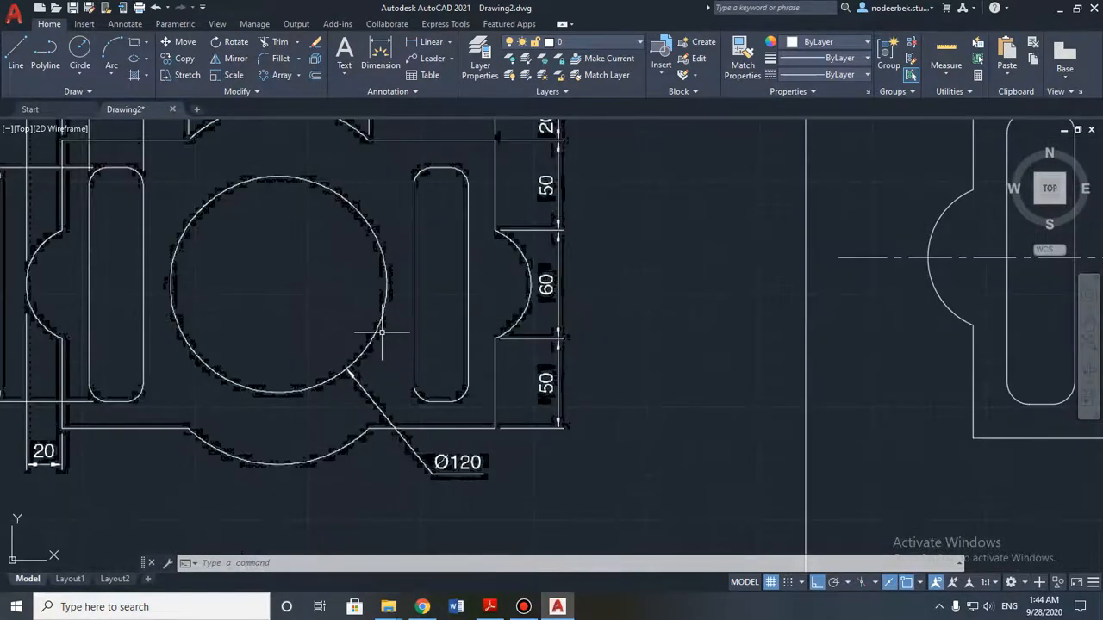
scroll(380, 332, down, 4)
middle_drag(375, 329, 341, 330)
scroll(336, 328, up, 2)
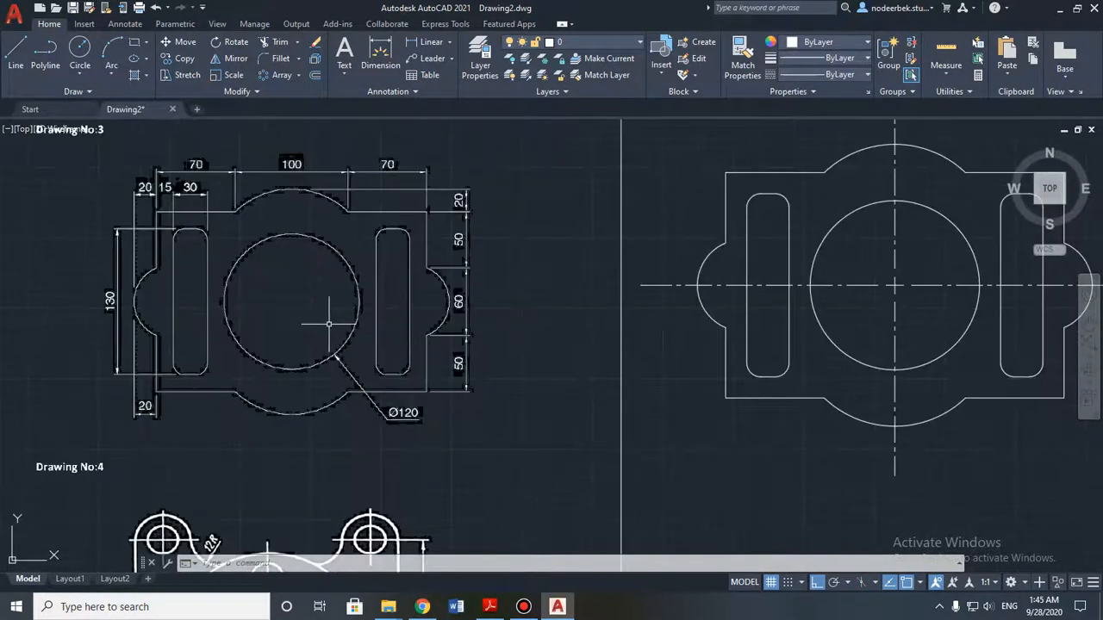
mouse_move(805, 326)
middle_down()
mouse_move(576, 328)
mouse_move(609, 325)
middle_up()
scroll(573, 328, down, 2)
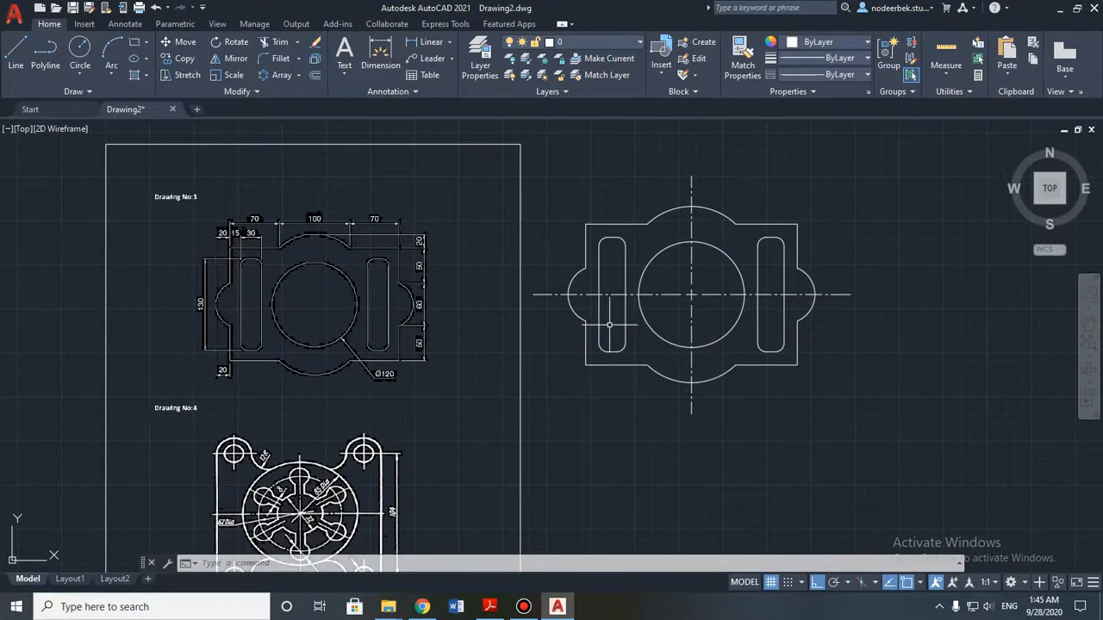
scroll(609, 325, down, 2)
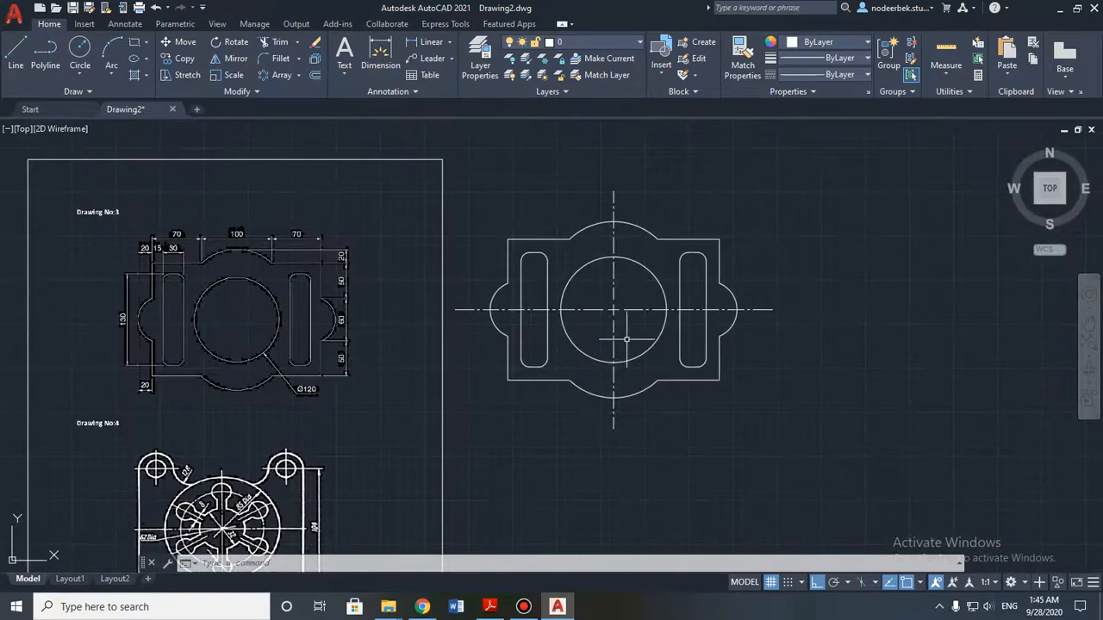
scroll(621, 332, up, 3)
scroll(629, 336, down, 5)
middle_drag(644, 350, 582, 328)
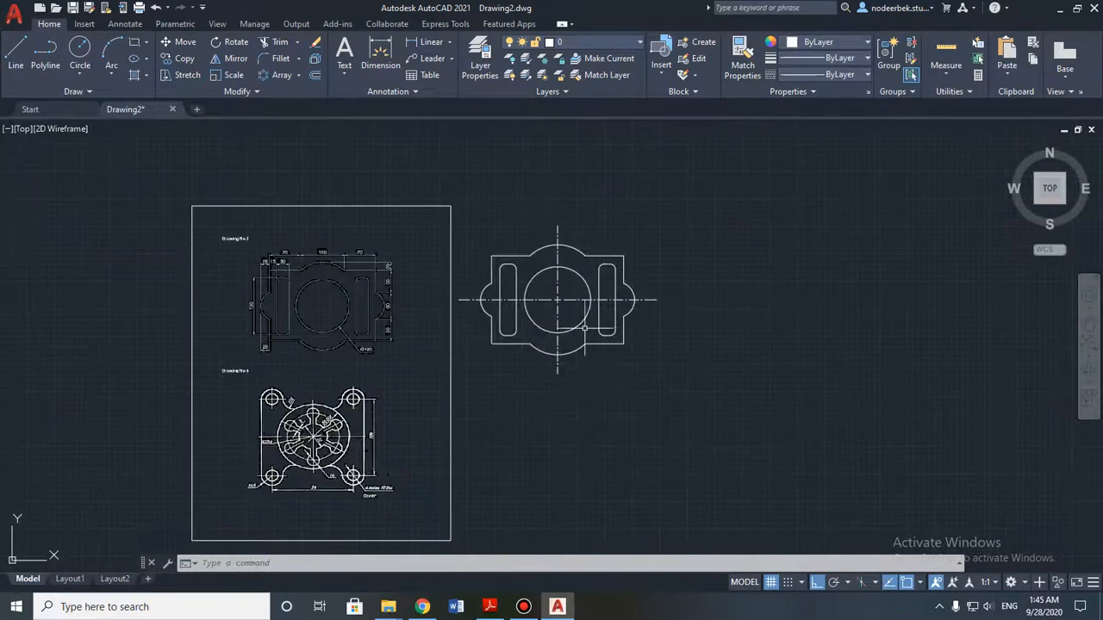
middle_drag(500, 330, 554, 329)
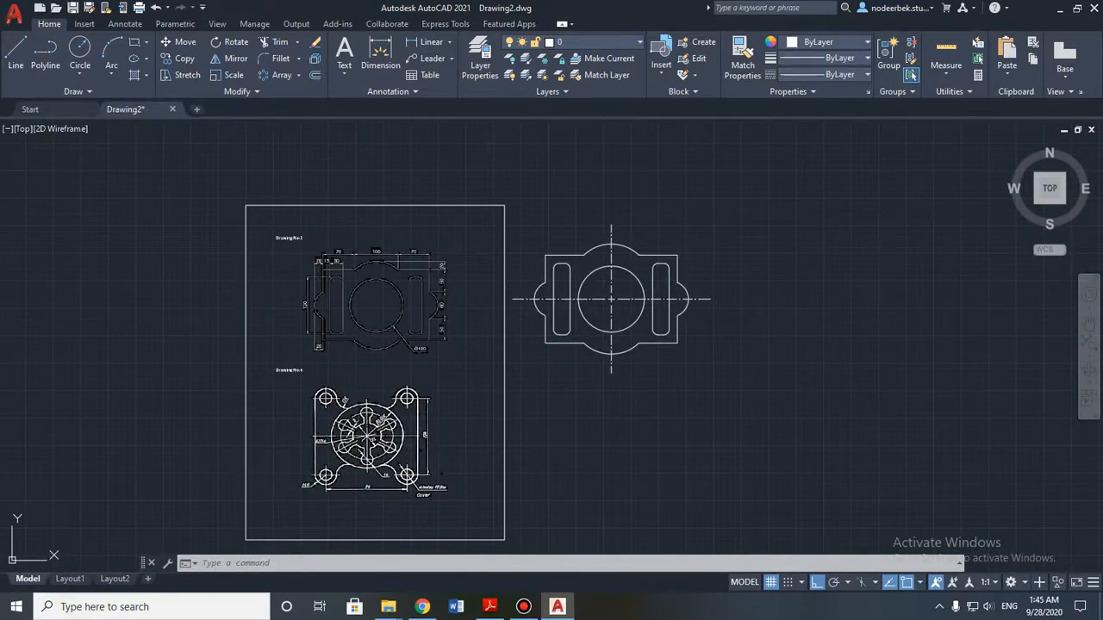